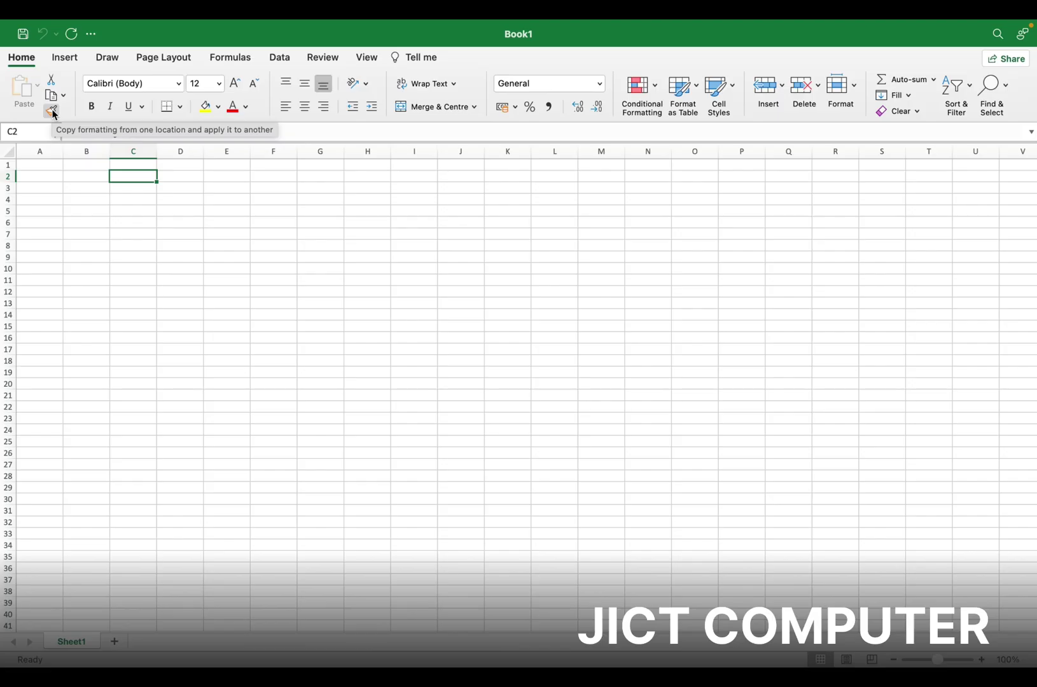
Enter the NAME heading in A1, then list first names down column A from A2
scroll(138, 210, "up", 5)
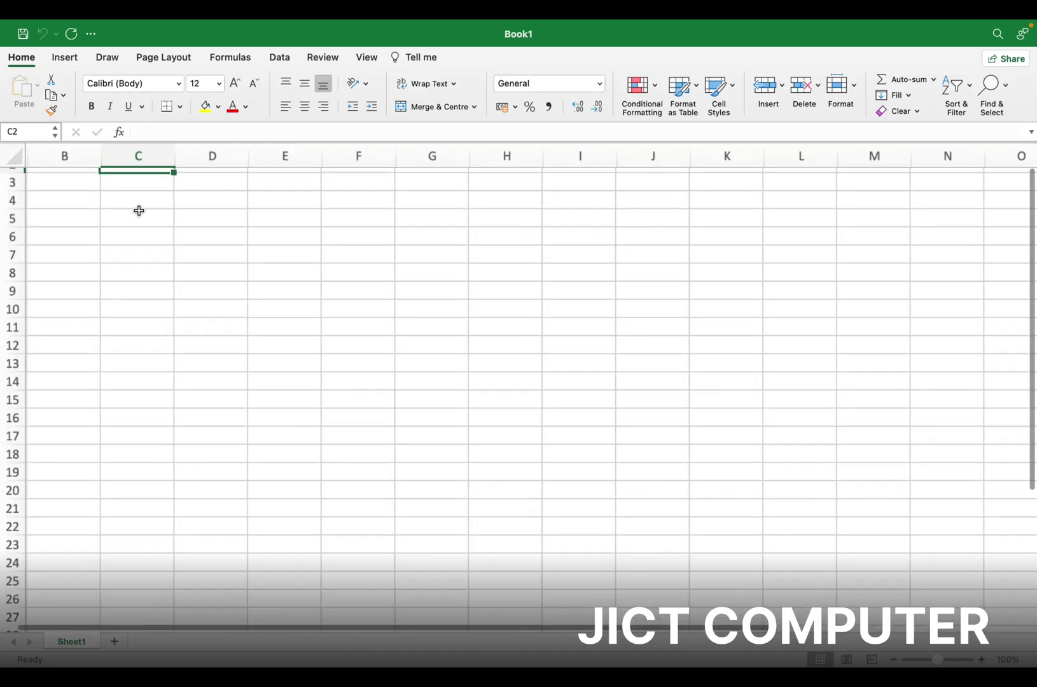
scroll(139, 211, "up", 2)
scroll(139, 210, "left", 3)
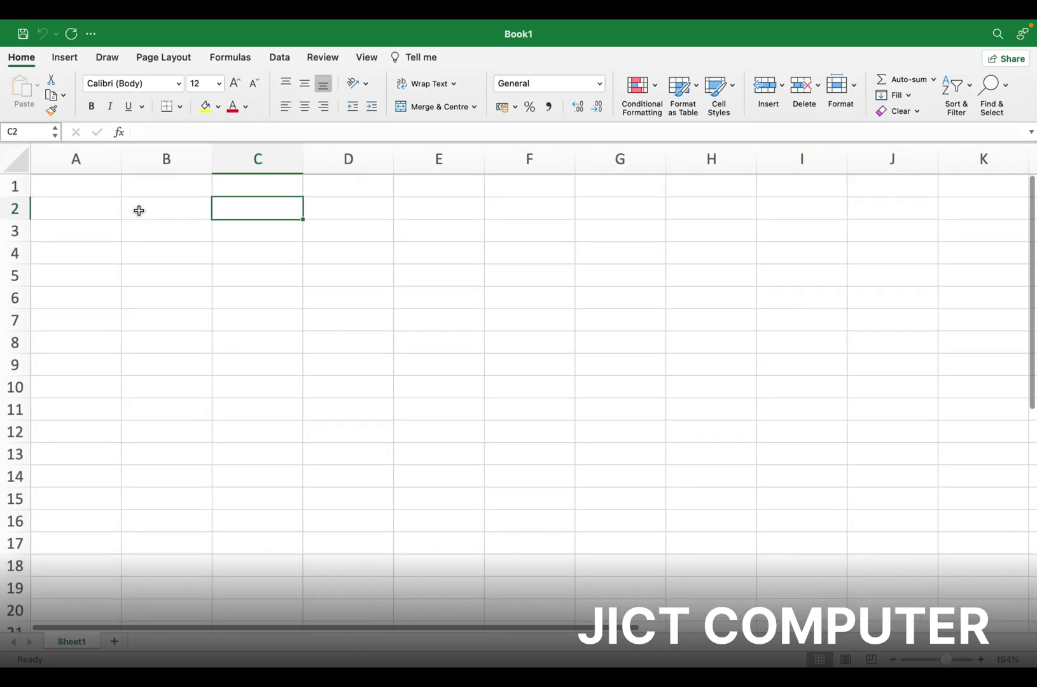
left_click(91, 186)
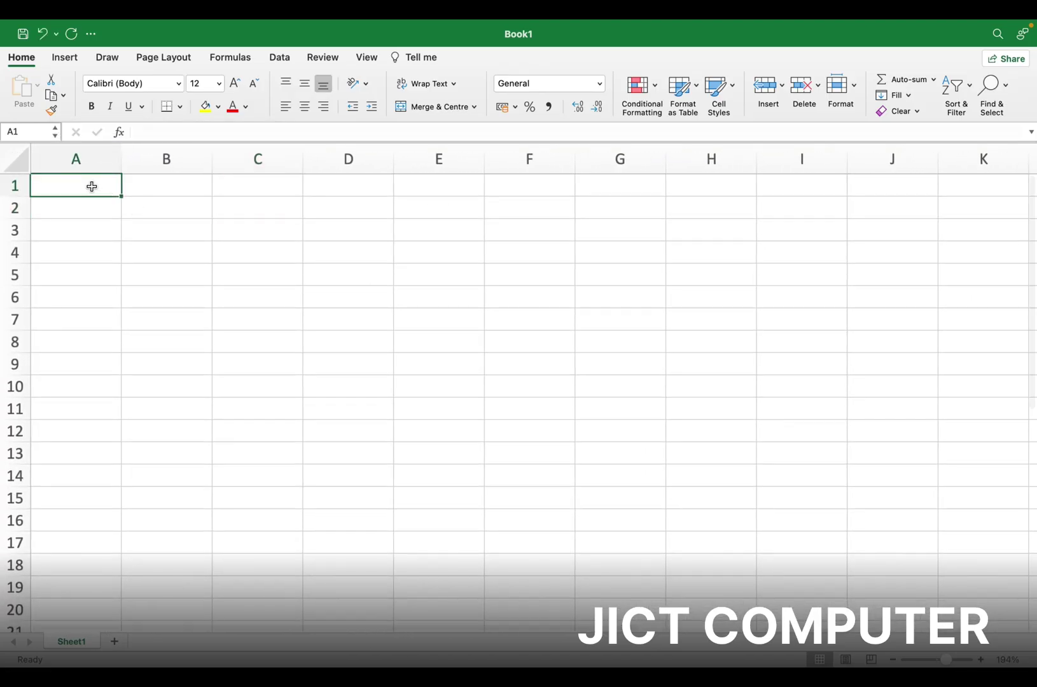
type("NAME")
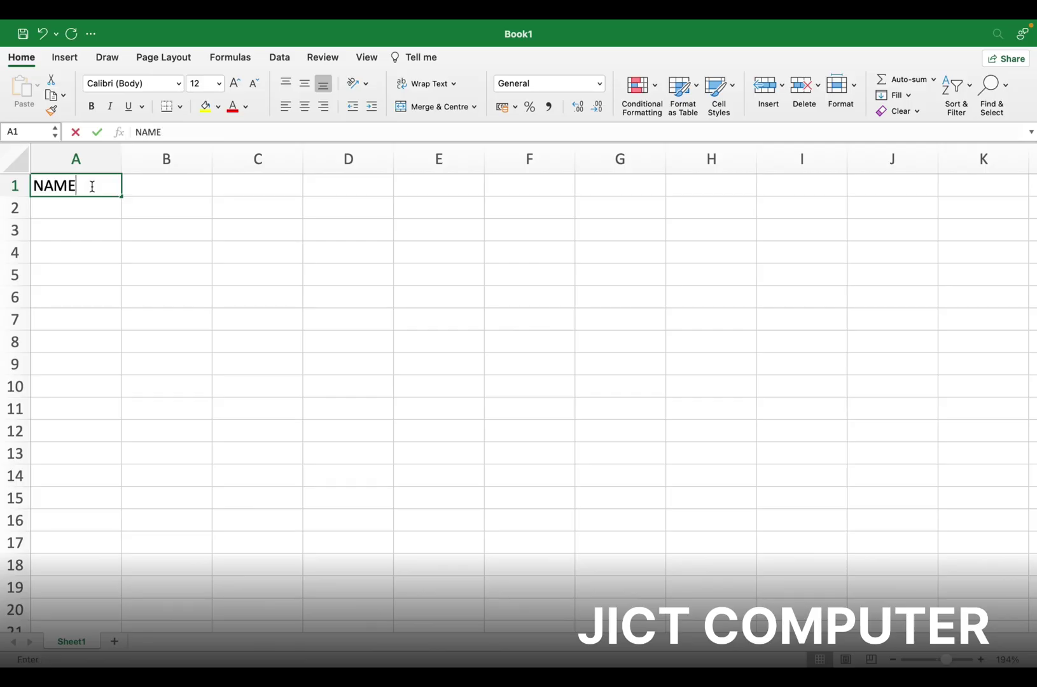
key("Return")
type("RAM")
key("Return")
type("S")
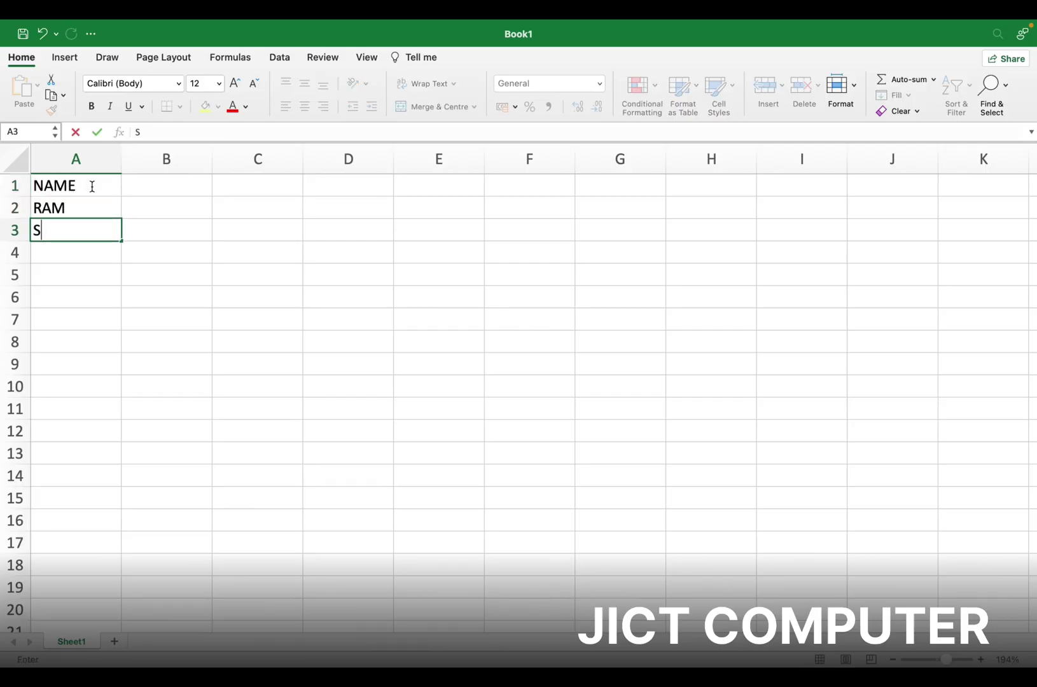
type("HYAM")
key("Return")
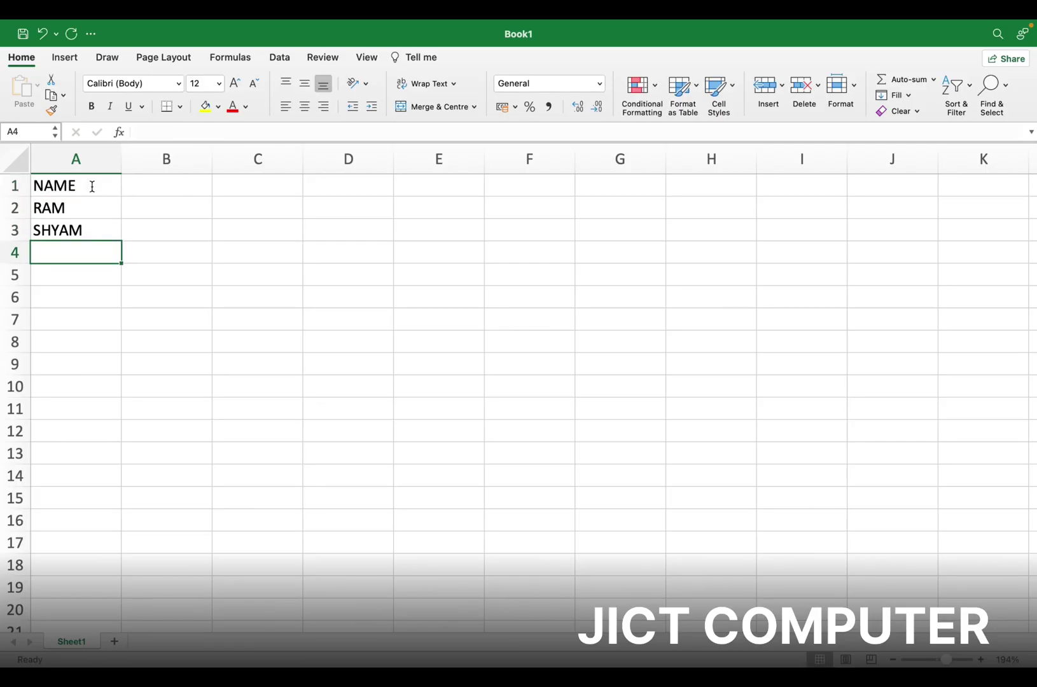
type("SONU")
key("Return")
type("KAVITA")
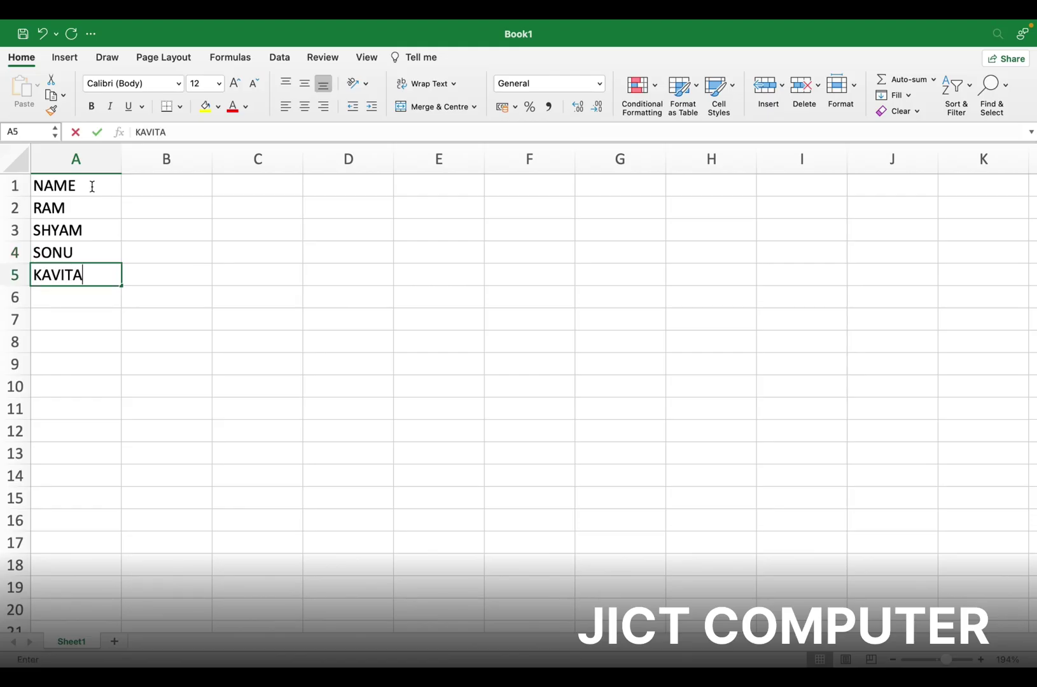
key("Return")
type("SONU")
key("Return")
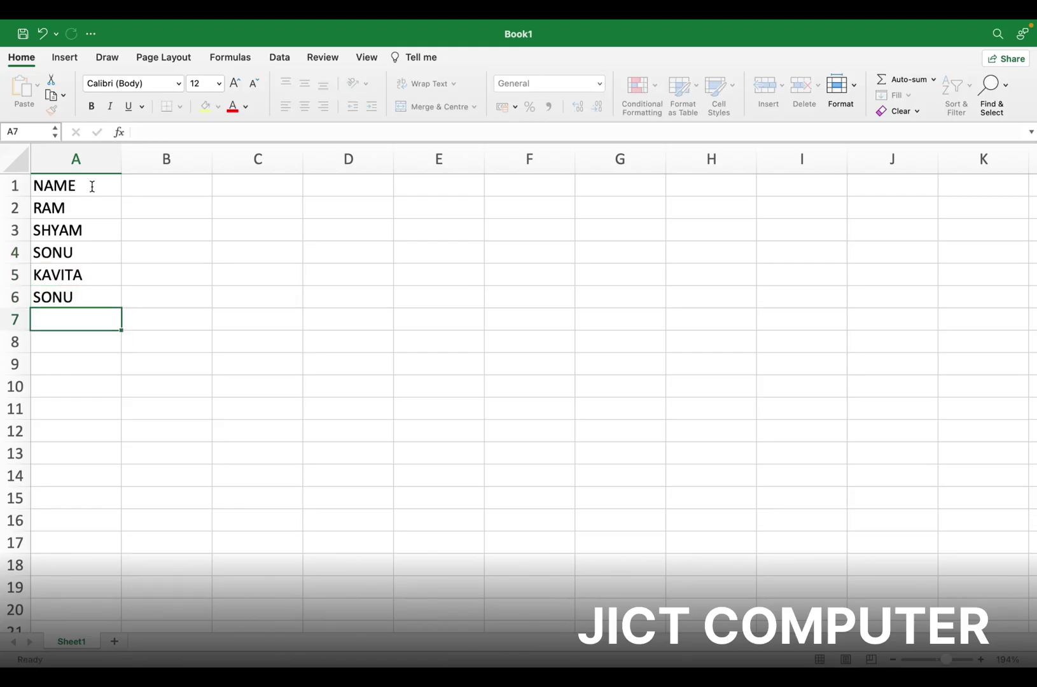
type("MOHIT")
Finish the last name in A7 and enter a first name in cell C1
left_click(267, 188)
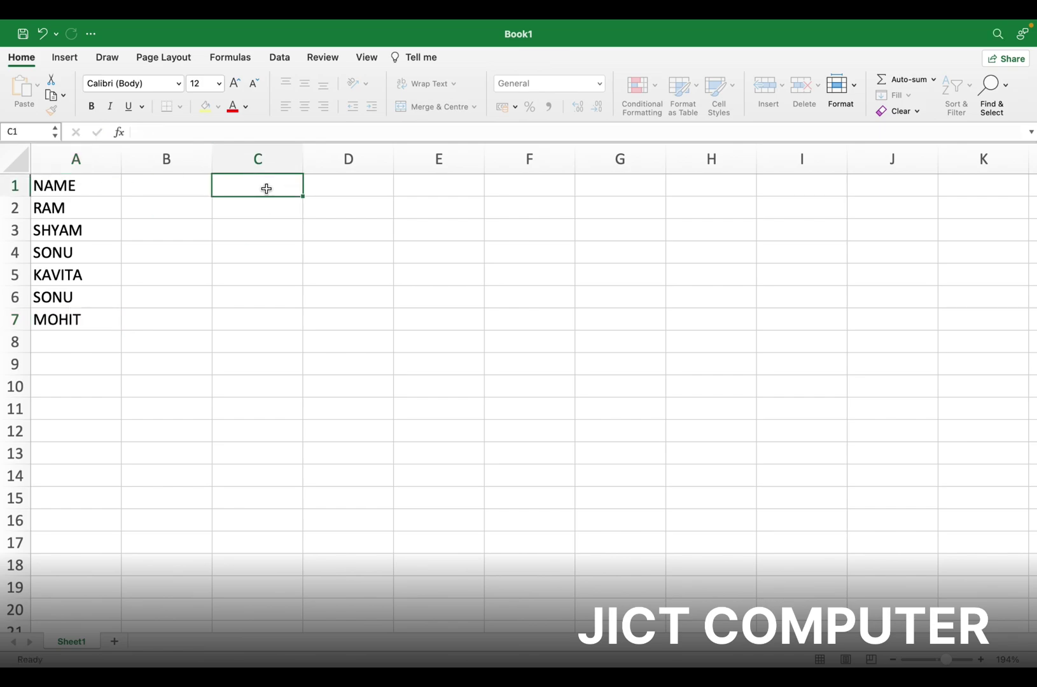
type("MOHIT")
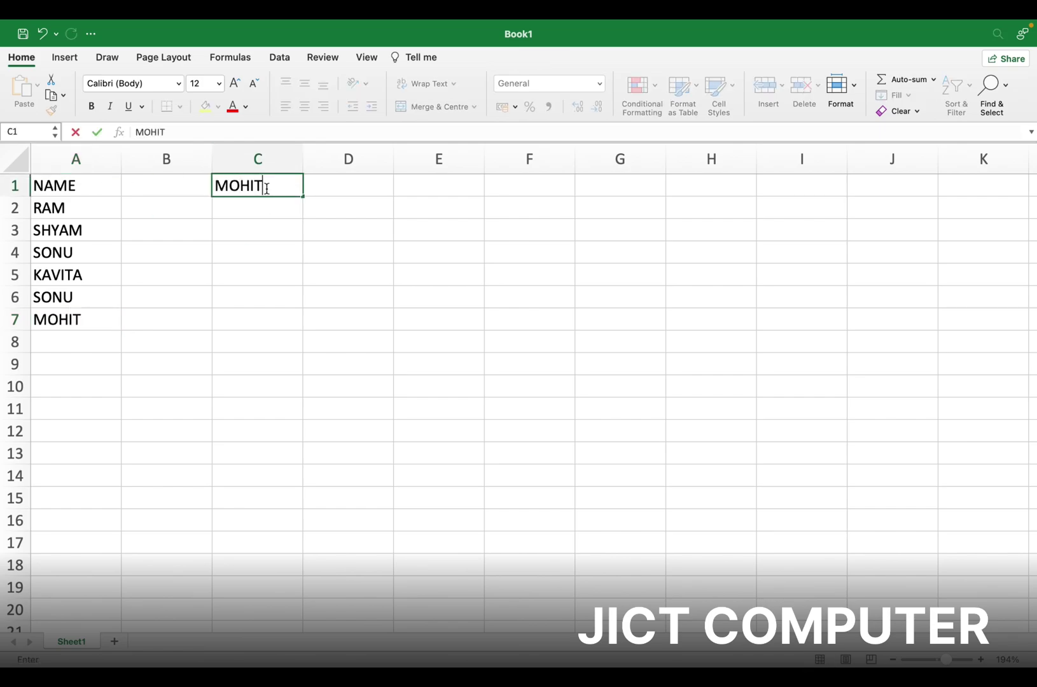
key("Return")
Format C1 bold italic, with all borders, gold fill, centred alignment and white text
left_click(283, 187)
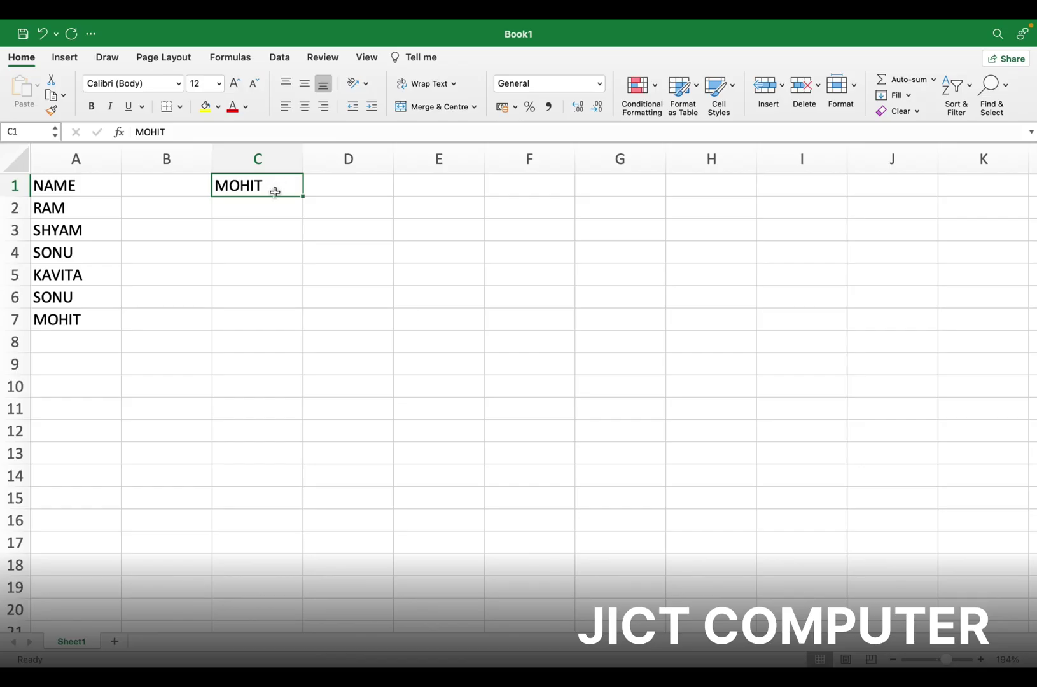
left_click(95, 107)
left_click(110, 107)
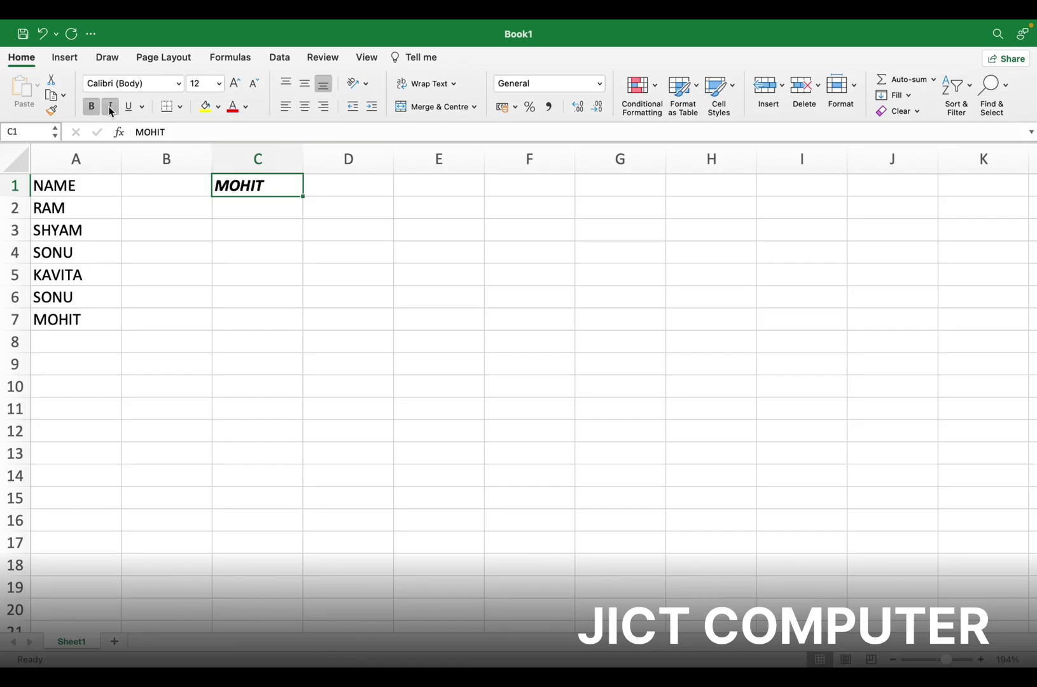
left_click(180, 108)
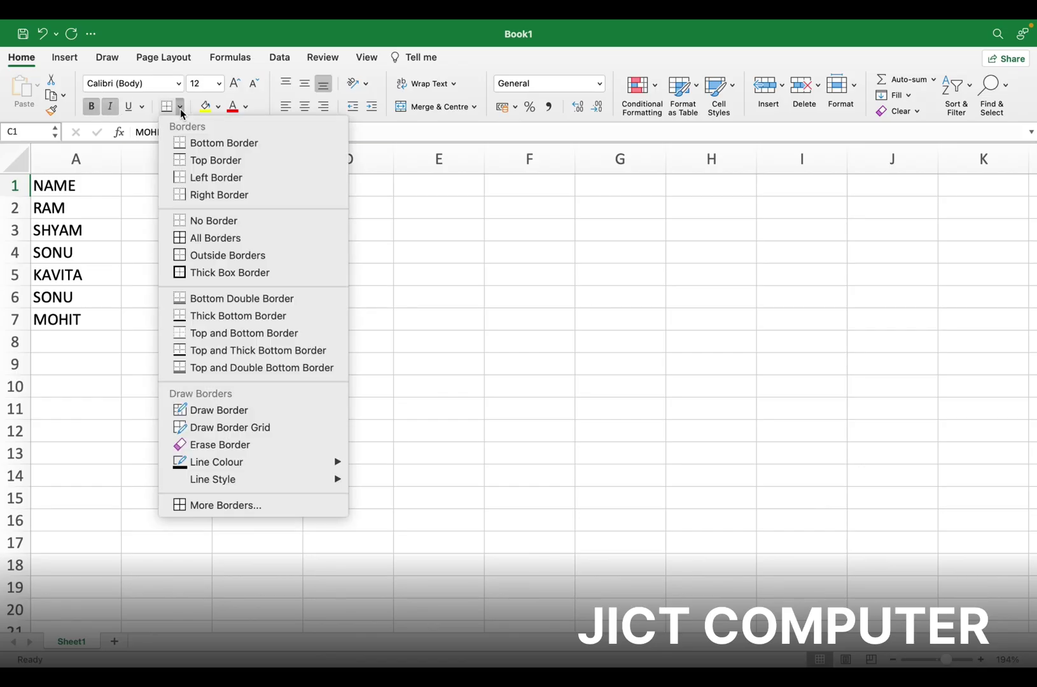
left_click(202, 239)
left_click(218, 108)
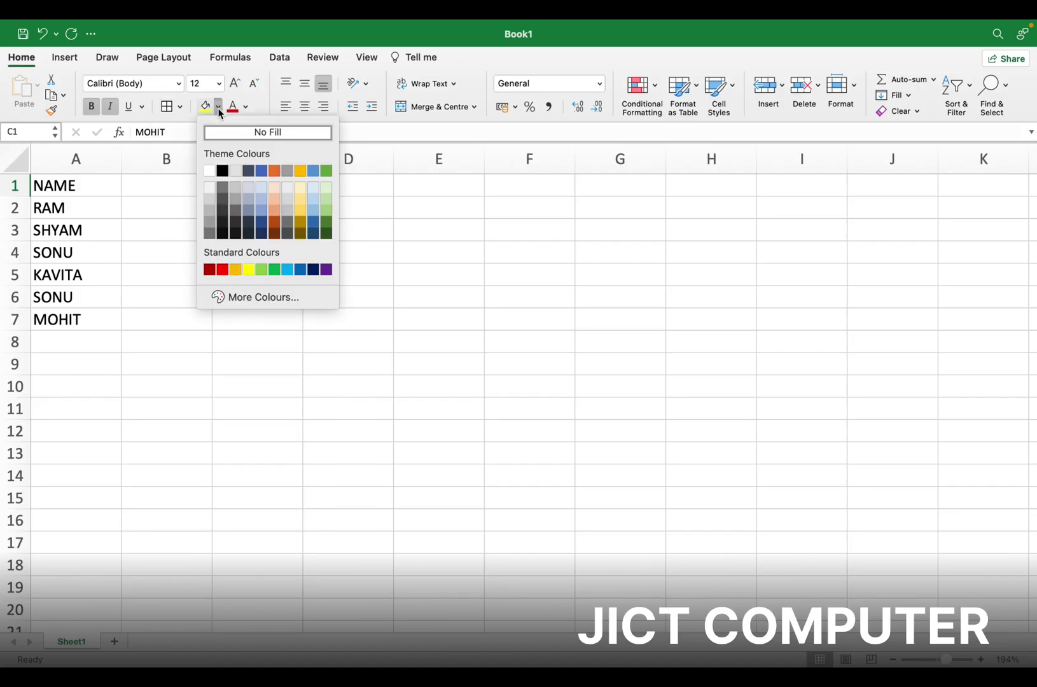
left_click(301, 172)
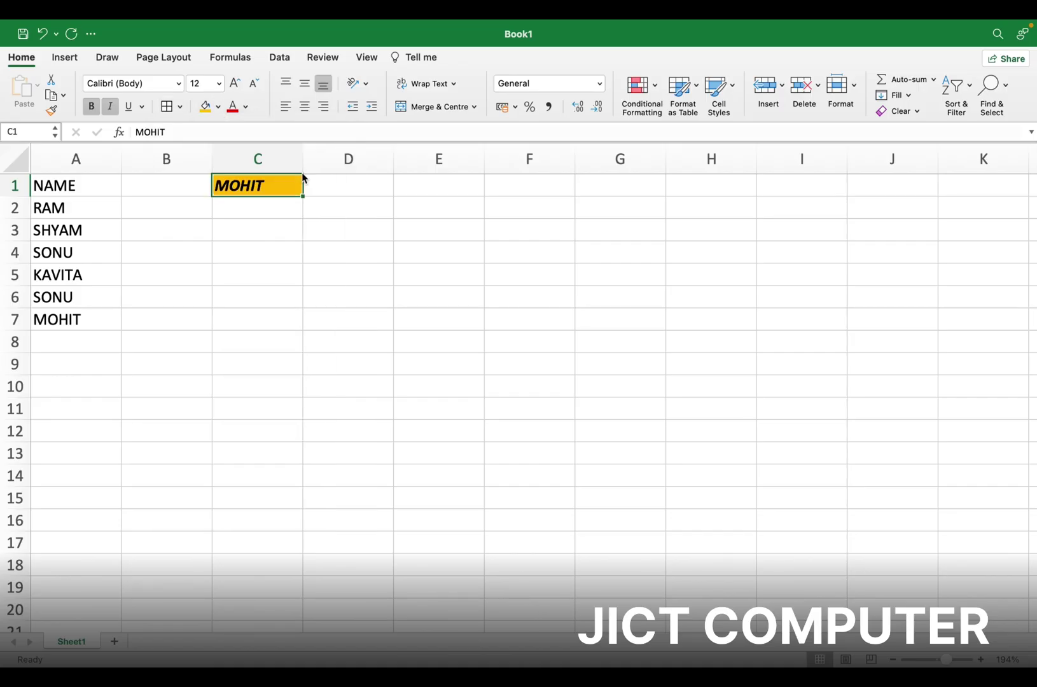
left_click(308, 111)
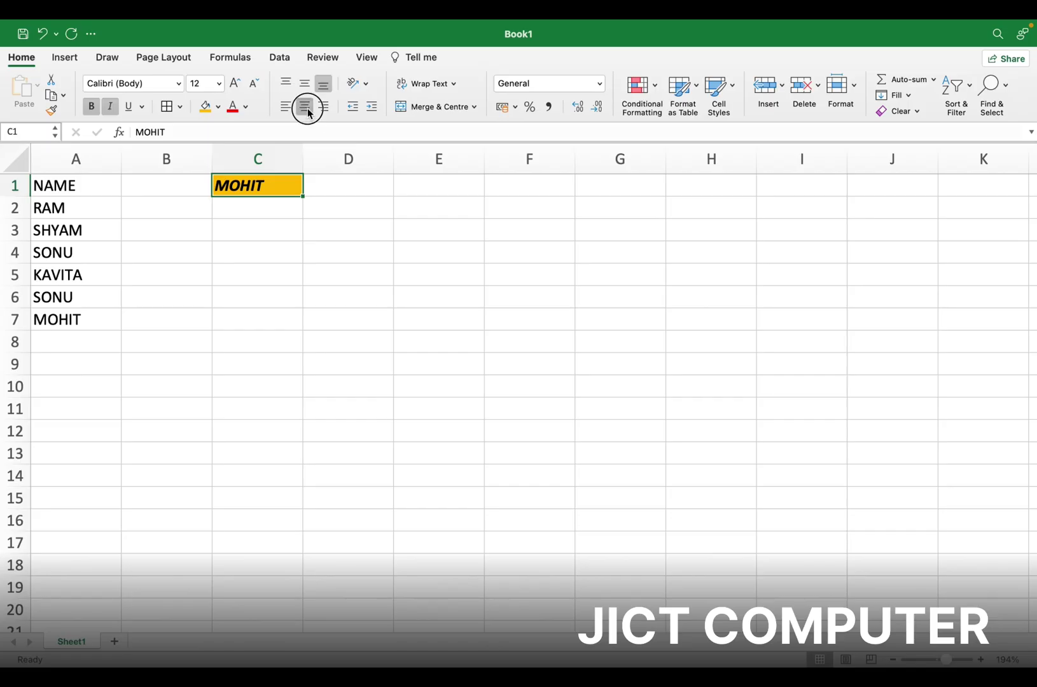
left_click(247, 108)
left_click(238, 171)
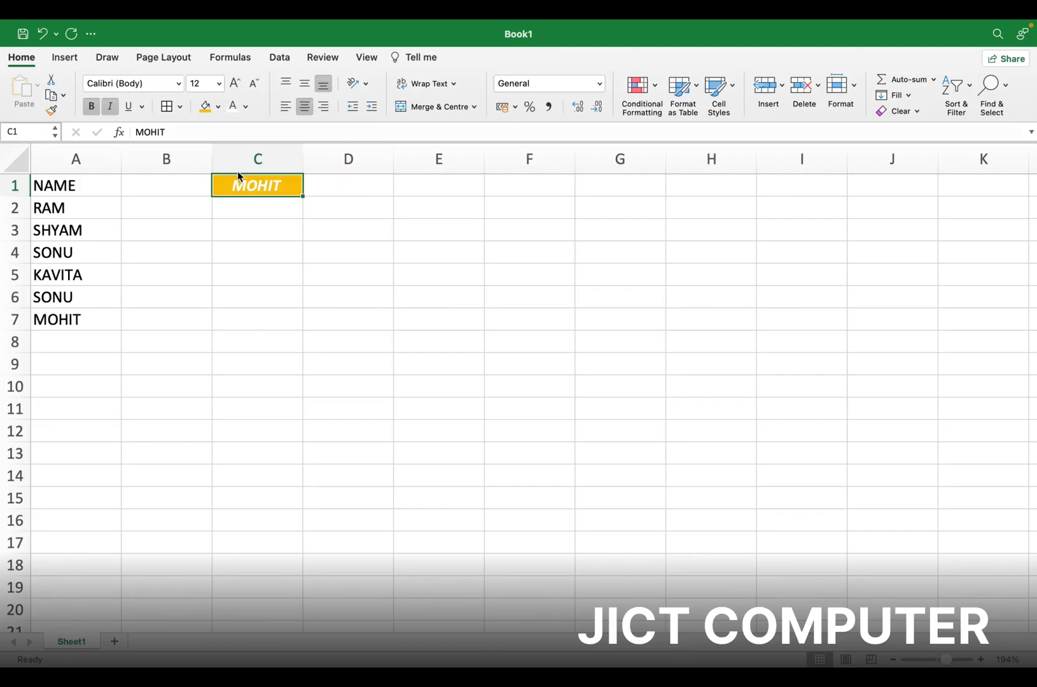
left_click(272, 228)
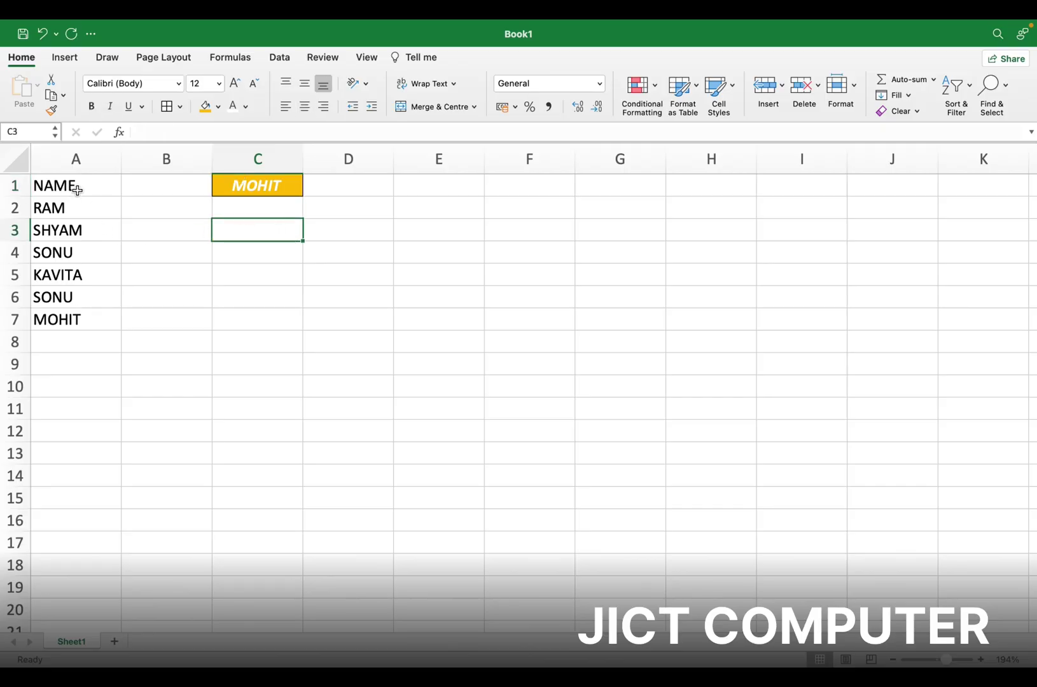
Copy the A1:A7 name list and paste it into column E starting at E1
left_click_drag(82, 187, 76, 319)
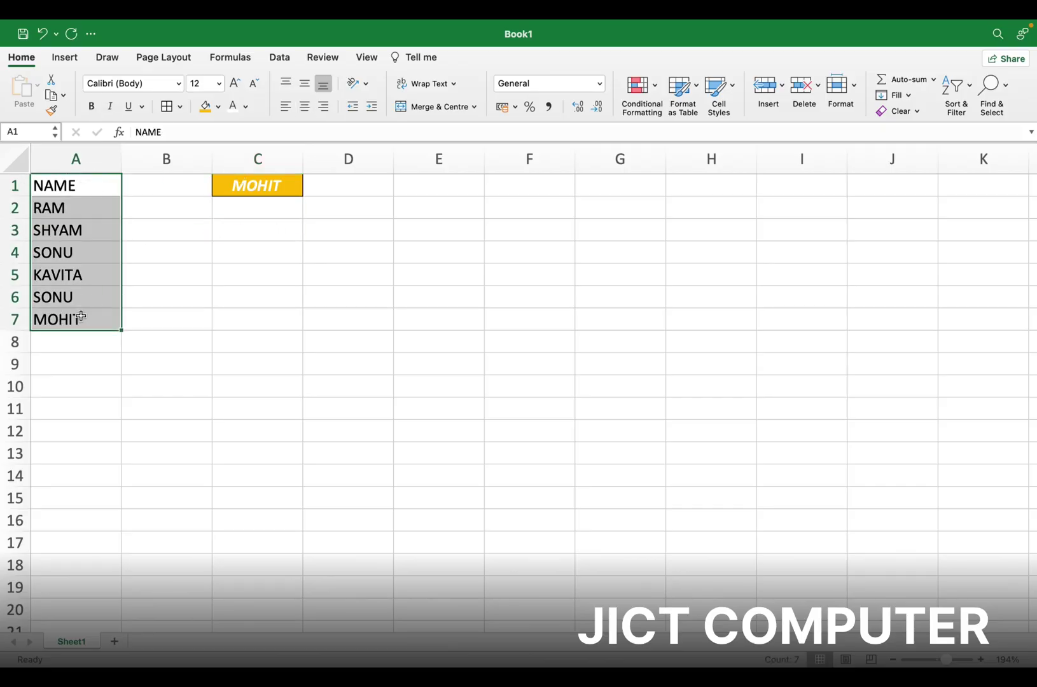
left_click(238, 185)
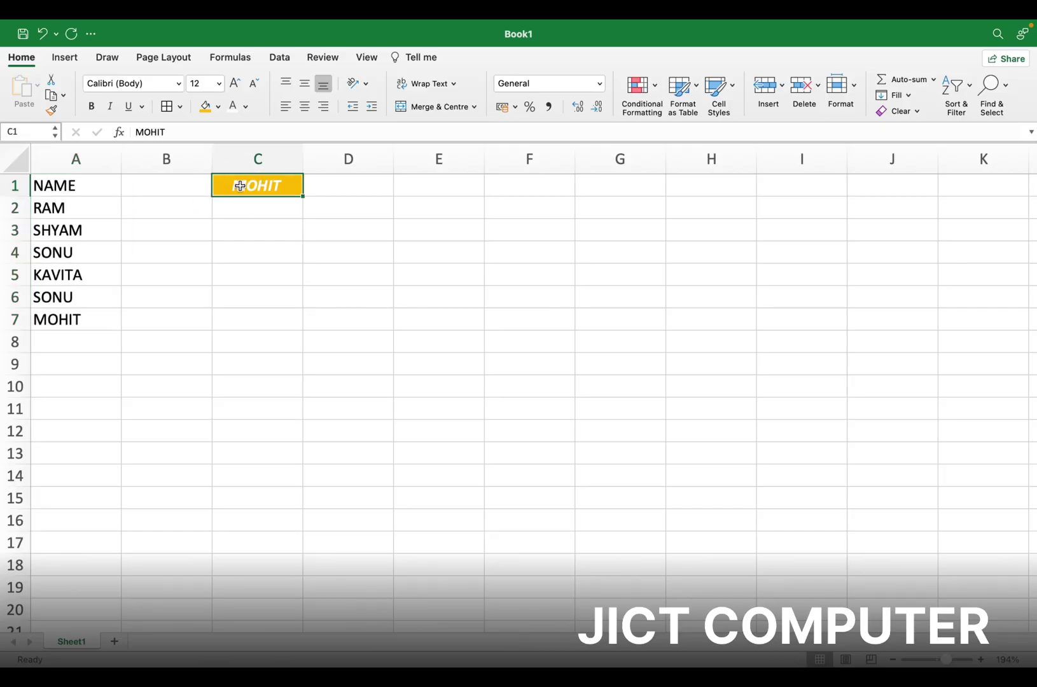
left_click(276, 195)
left_click_drag(276, 196, 270, 319)
left_click(280, 181)
left_click_drag(95, 185, 90, 294)
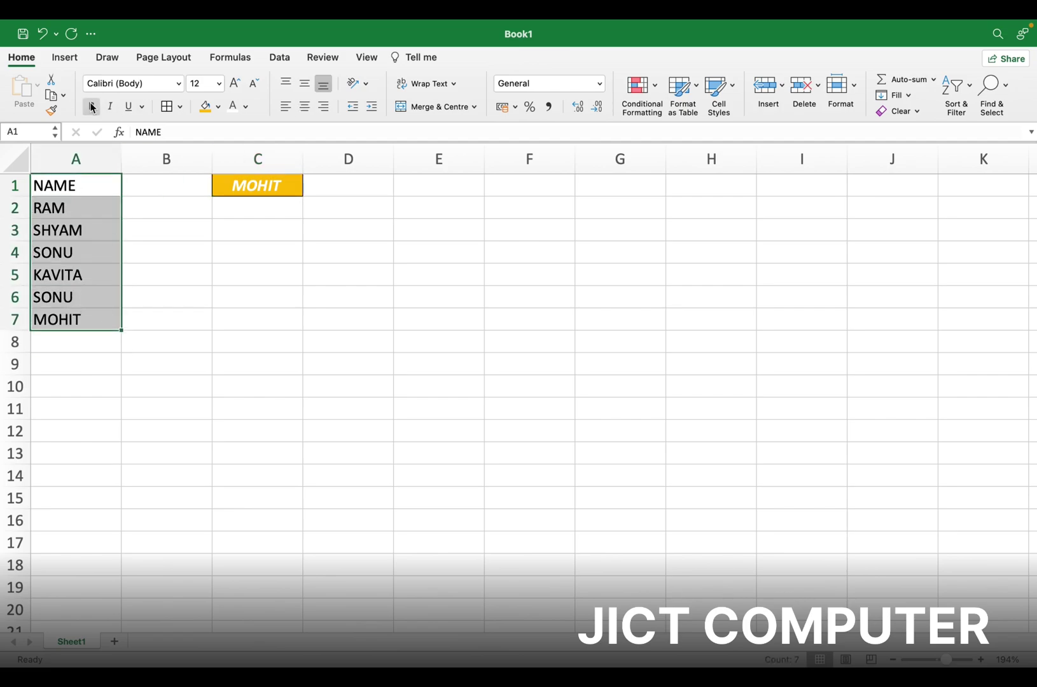
left_click(50, 94)
left_click(407, 179)
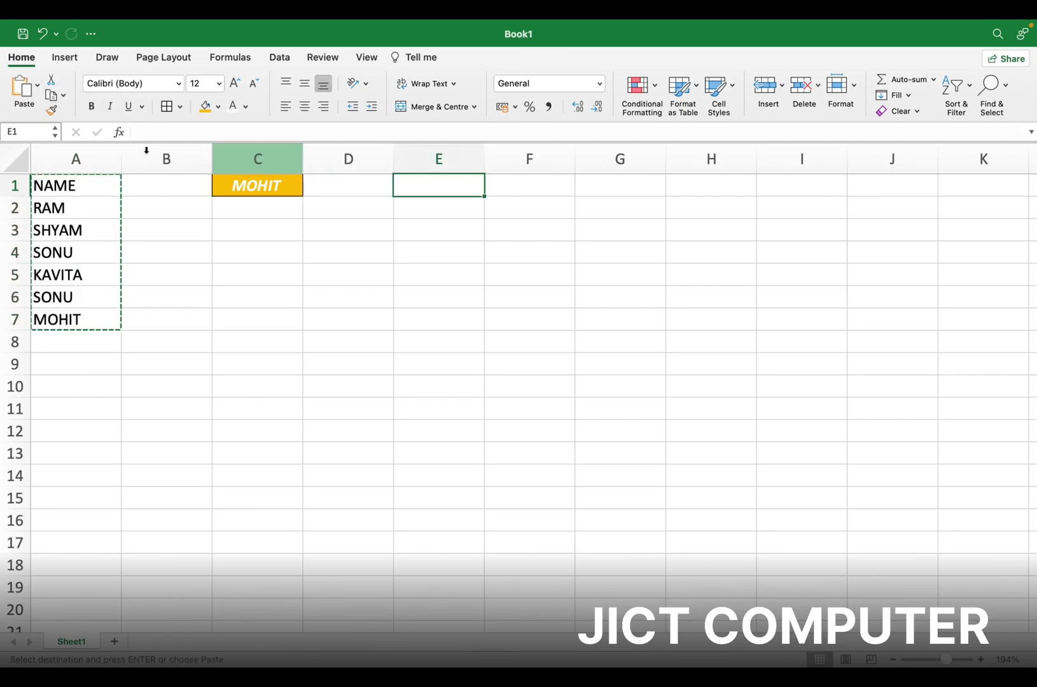
left_click(21, 88)
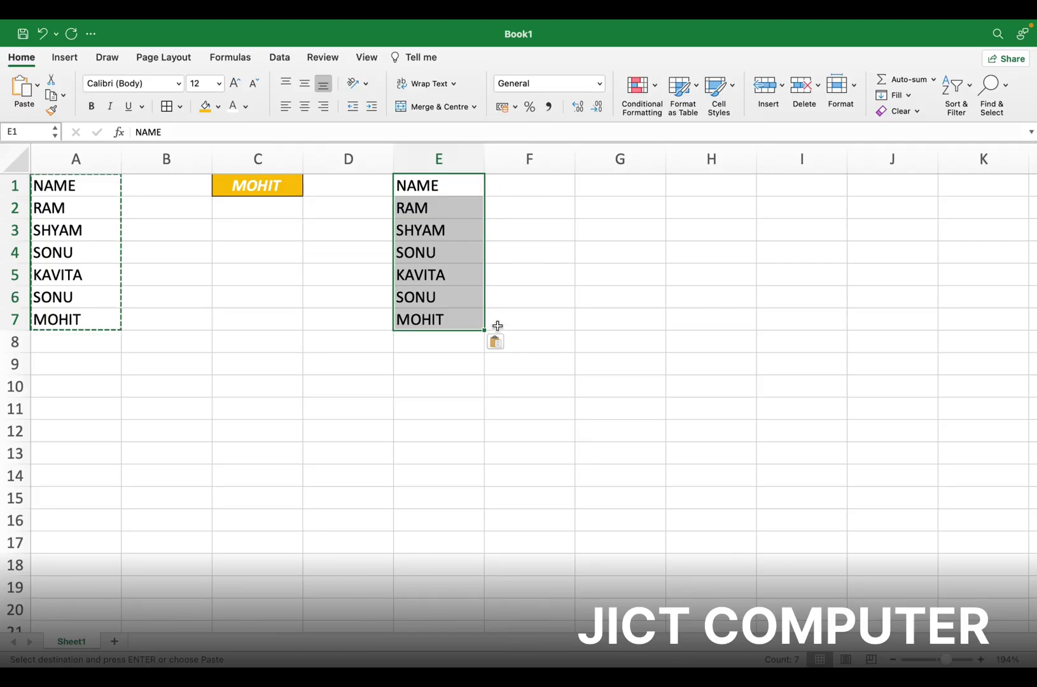
Drag the pasted list's fill handle so columns F through J also hold copies
left_click_drag(485, 331, 893, 352)
left_click(444, 355)
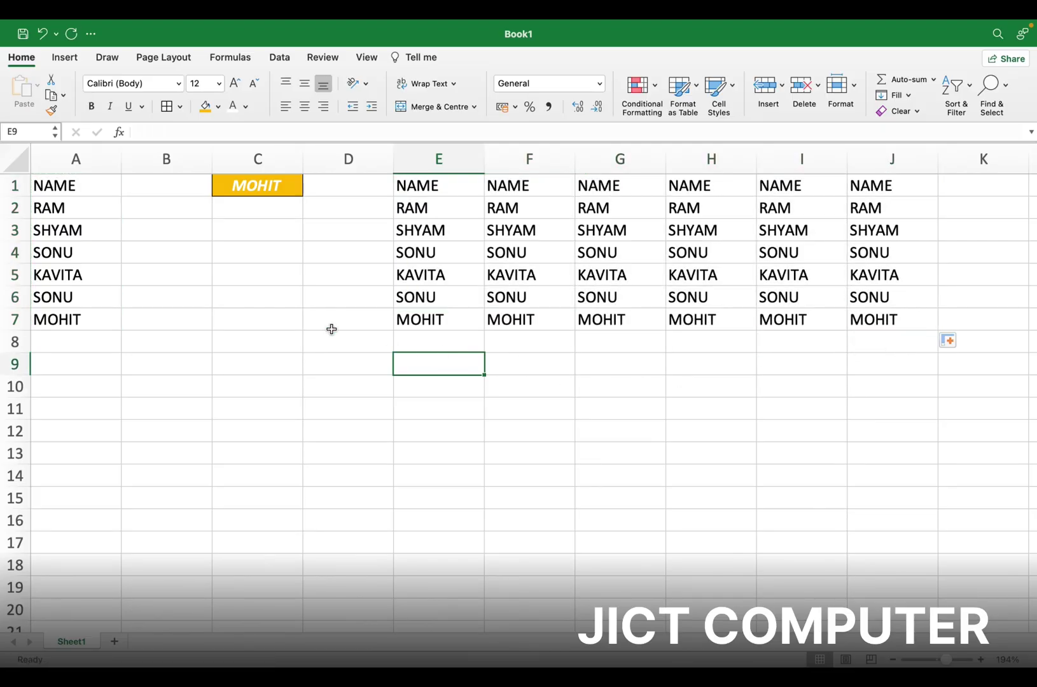
double_click(291, 273)
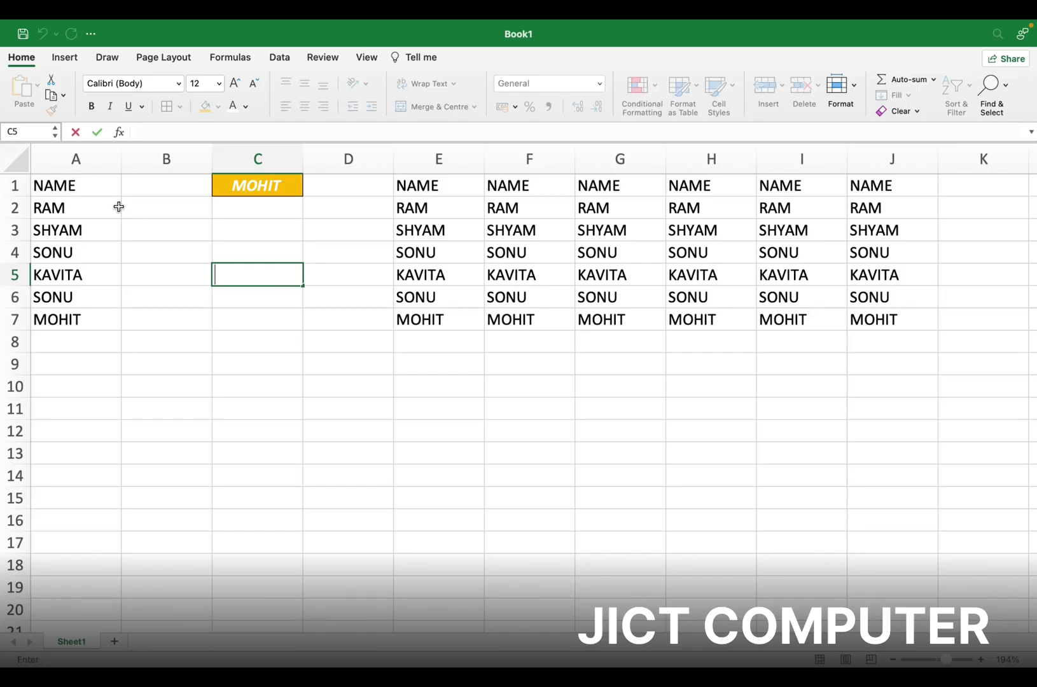
left_click_drag(88, 187, 84, 313)
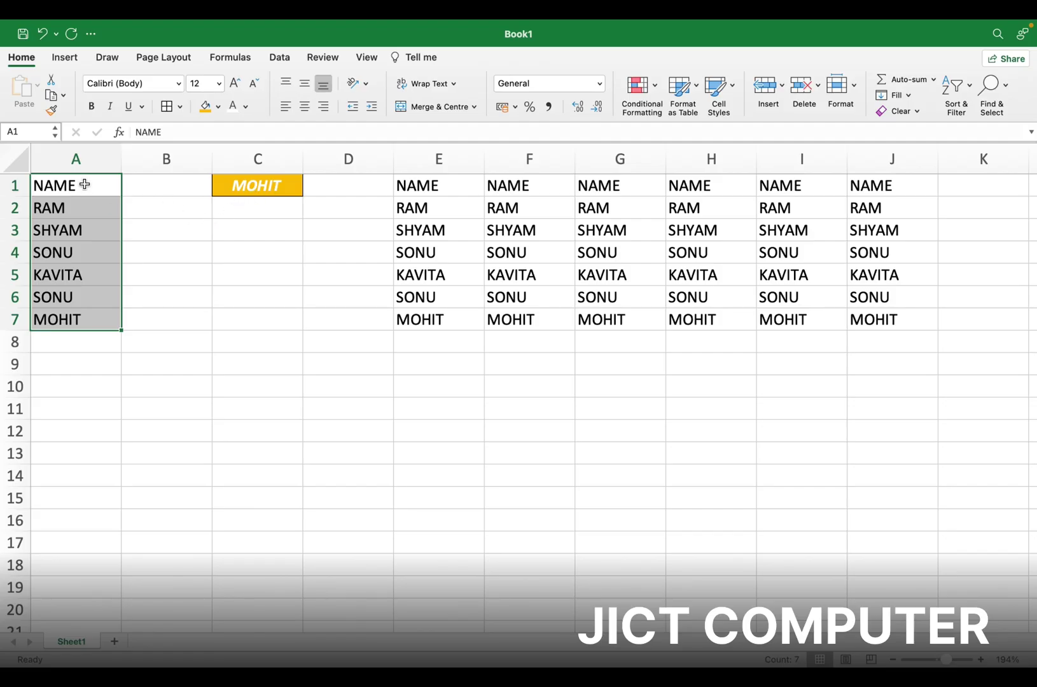
left_click(268, 185)
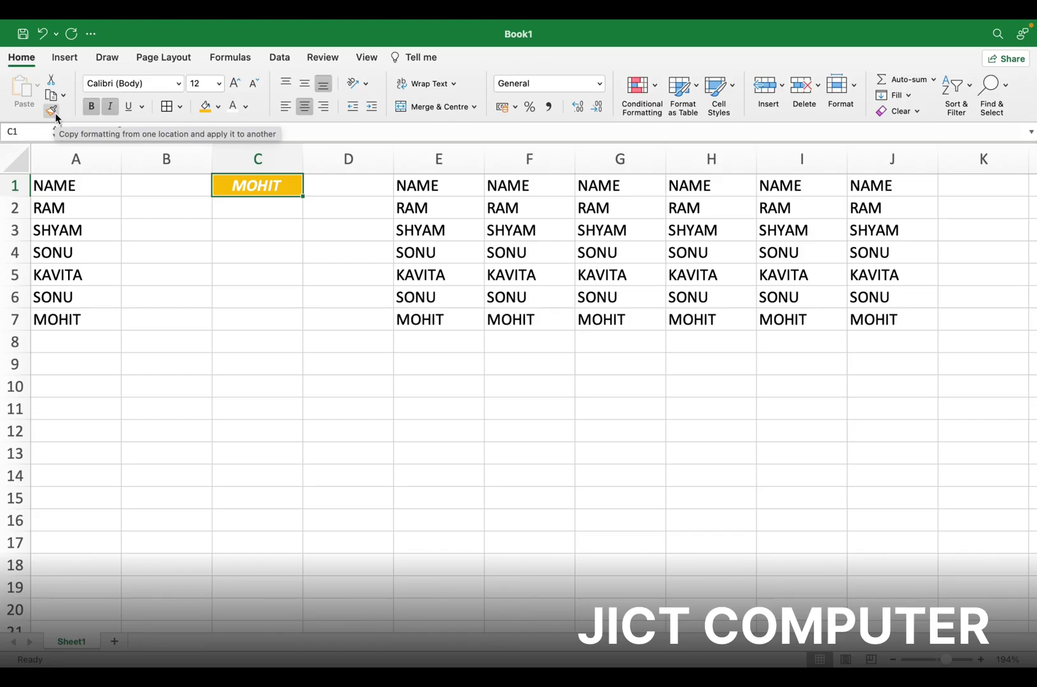
Use Format Painter to copy C1's gold, white bold italic, bordered style onto A1:A7 and E1:J7
left_click(54, 112)
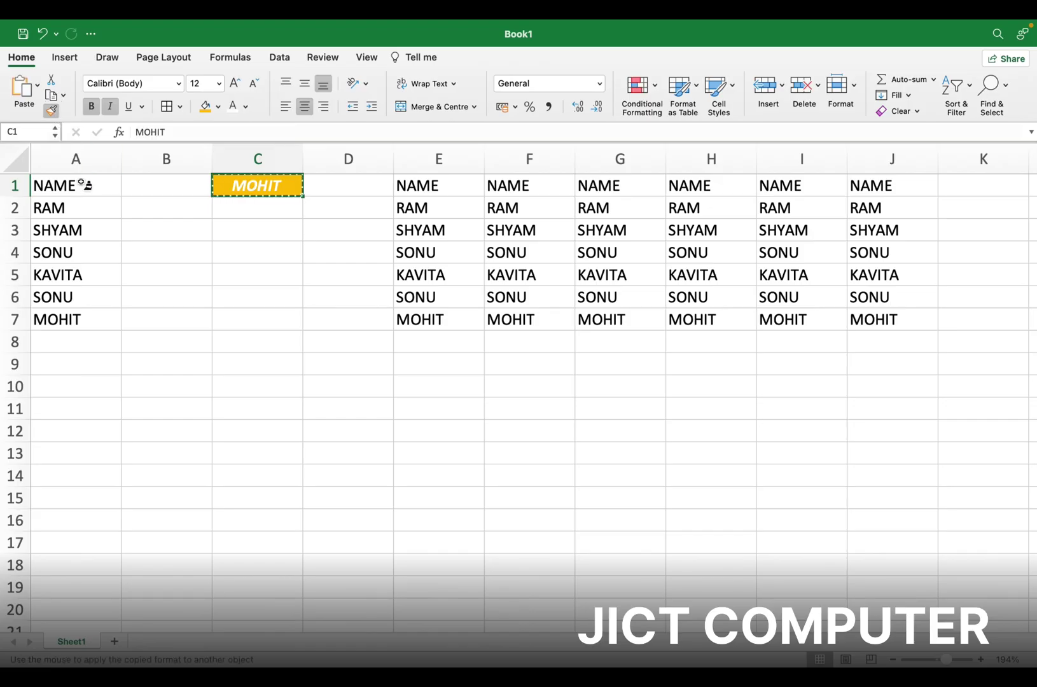
left_click_drag(85, 185, 89, 320)
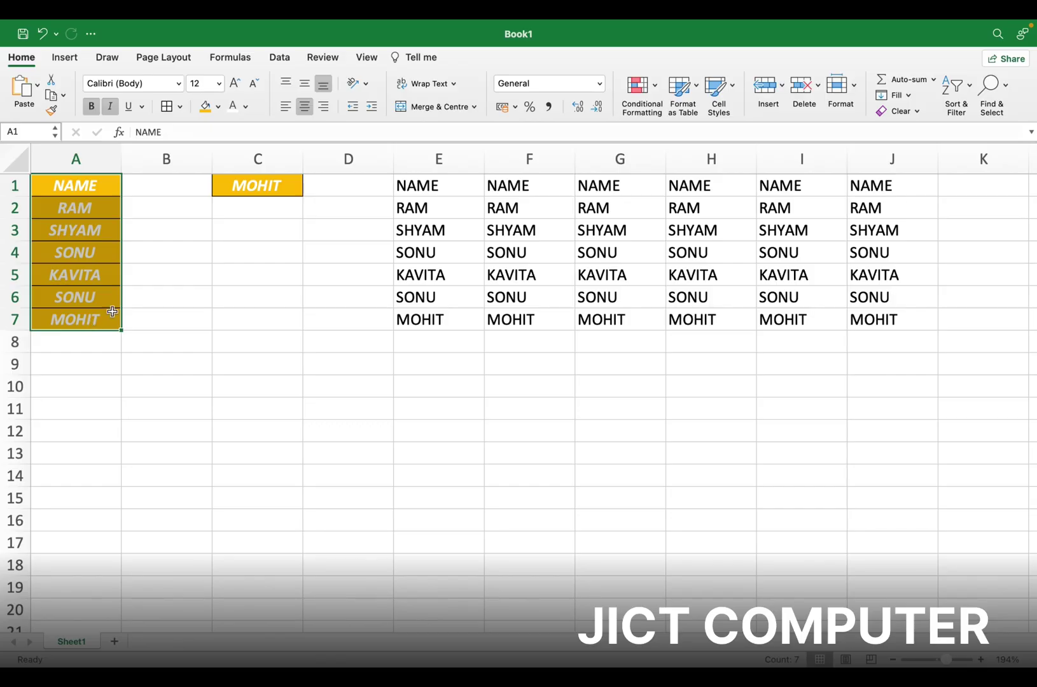
left_click(257, 188)
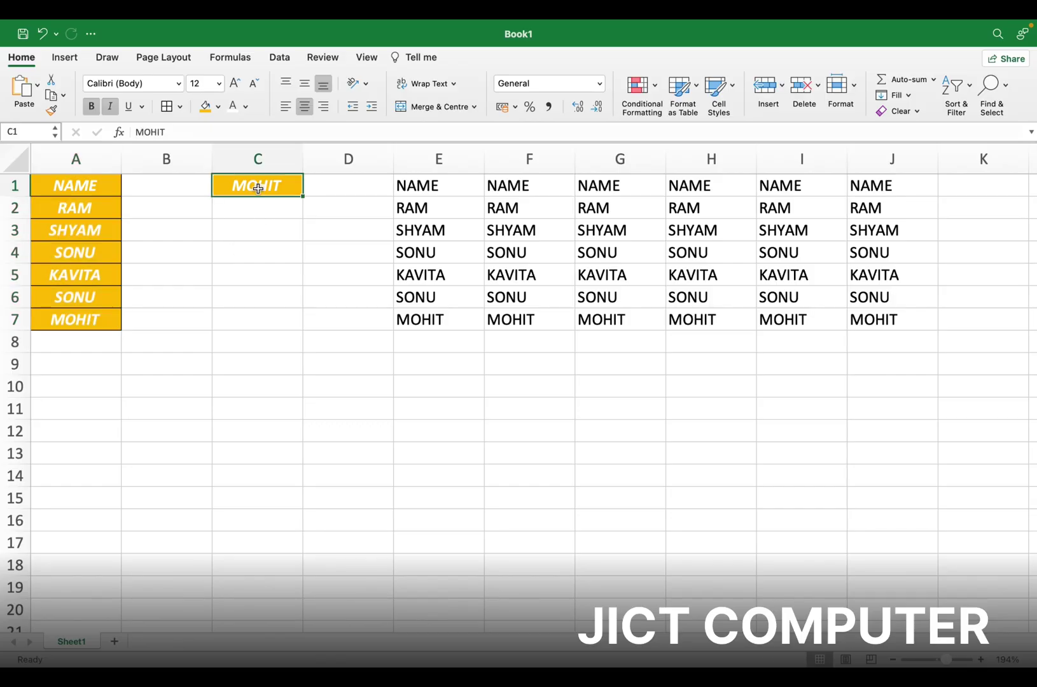
left_click(51, 110)
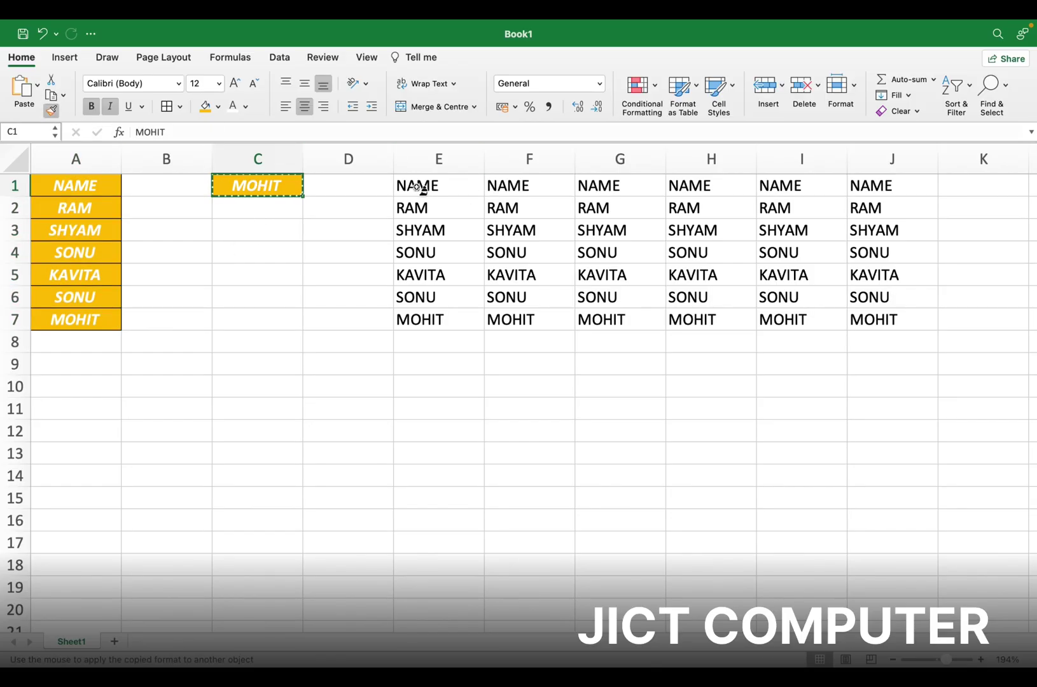
mouse_move(418, 186)
left_mouse_down()
mouse_move(641, 209)
mouse_move(815, 250)
mouse_move(907, 313)
left_mouse_up()
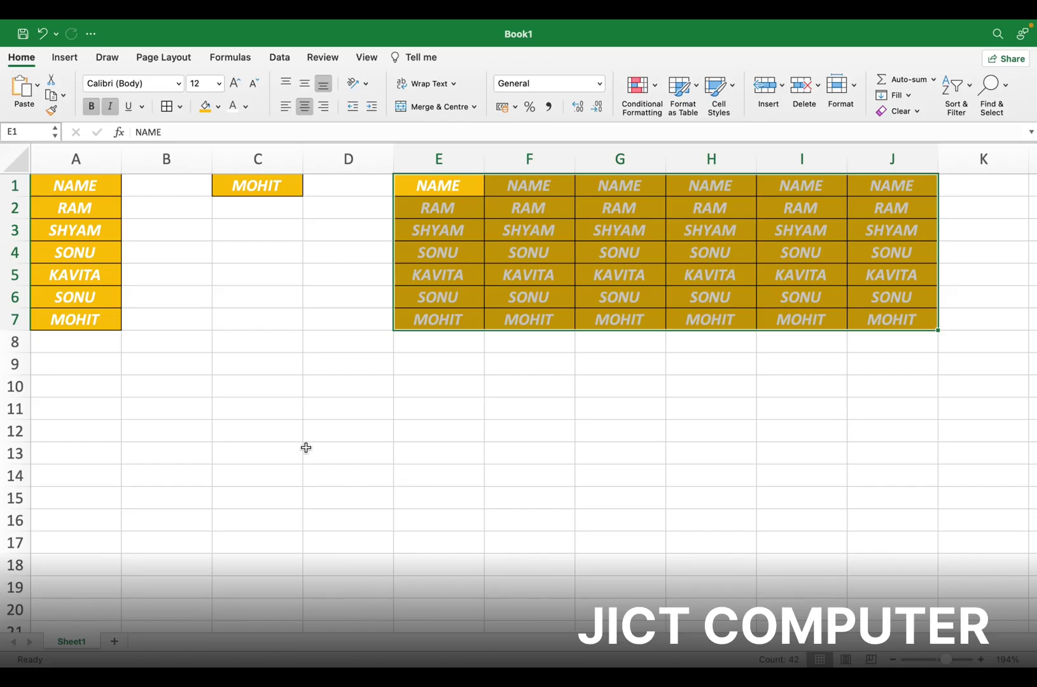
left_click(276, 366)
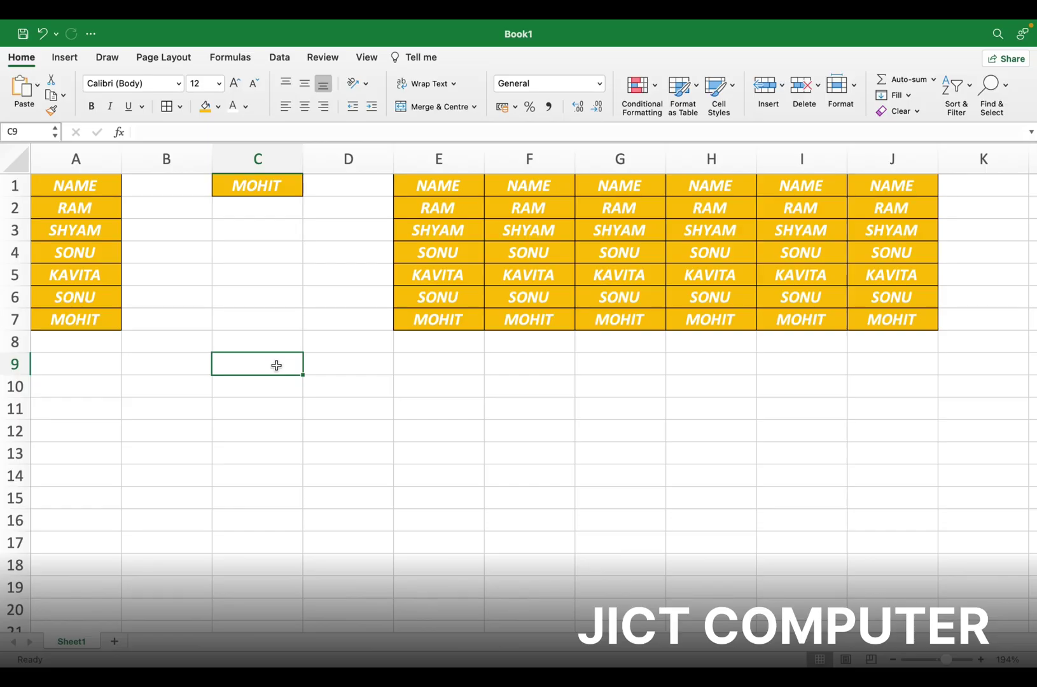
Insert a new Sheet2 and type a person's three-part full name into A1
left_click(115, 641)
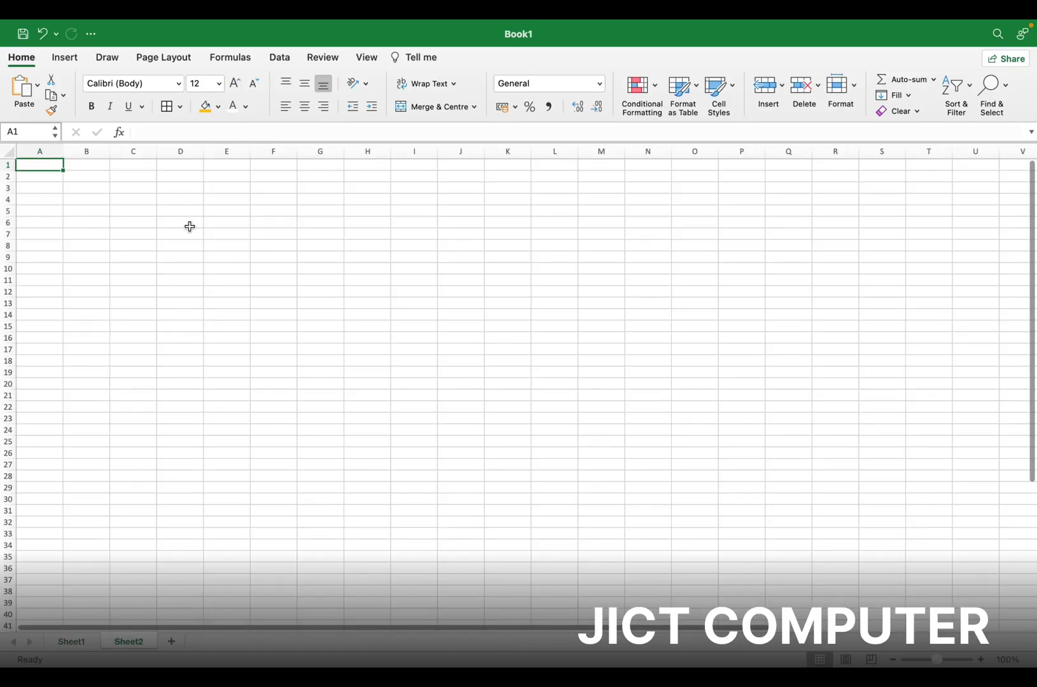
scroll(190, 227, "up", 10)
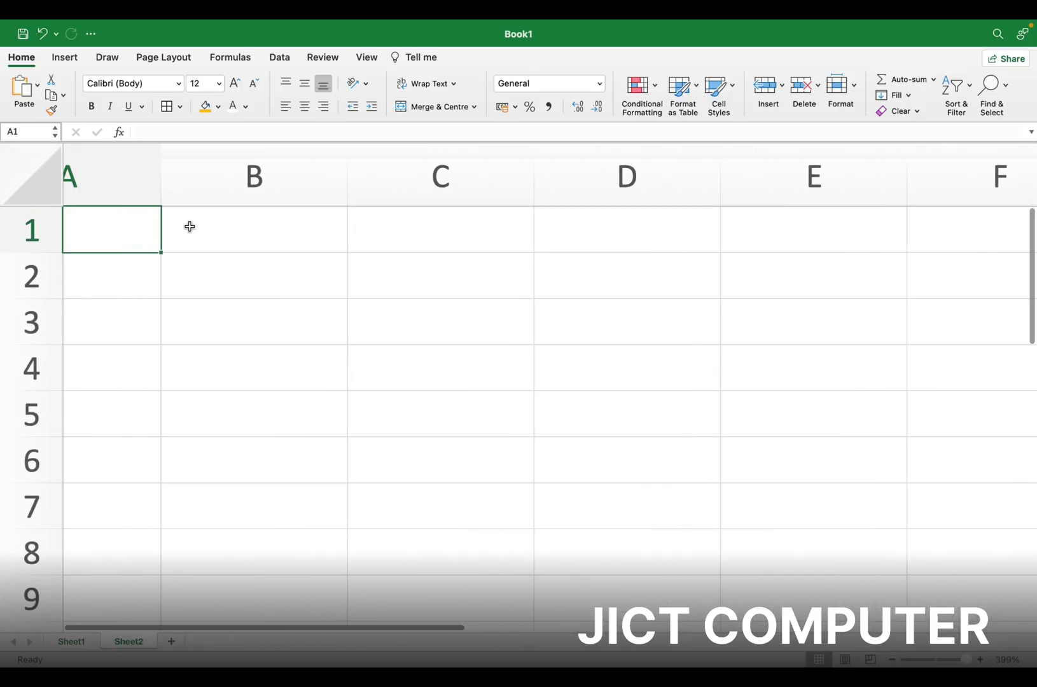
left_click(172, 238)
left_click(172, 238)
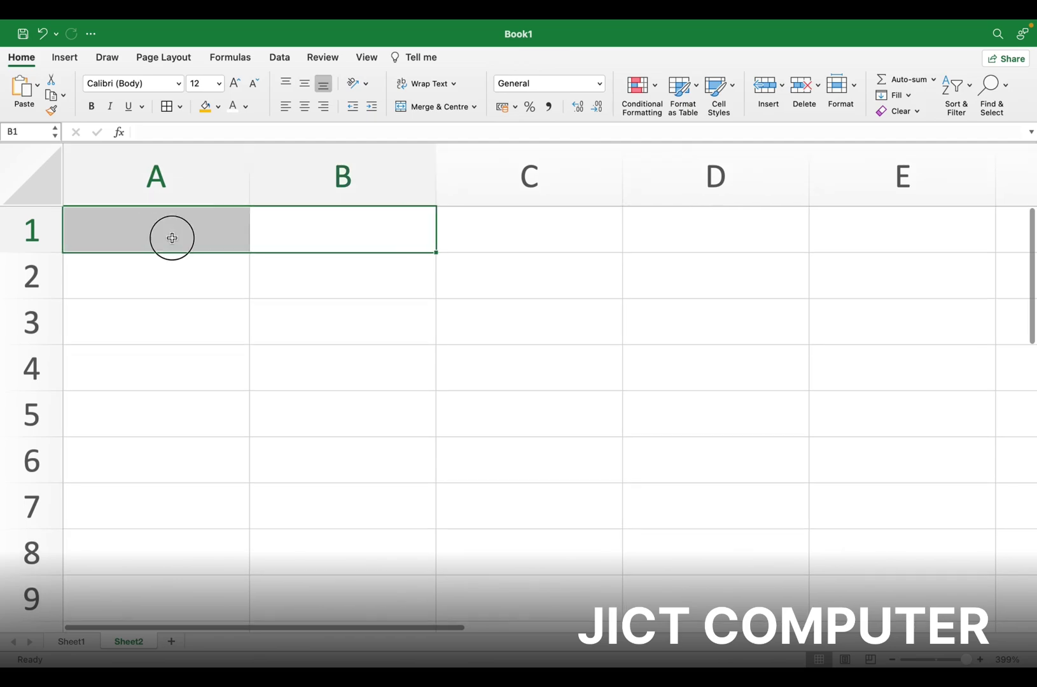
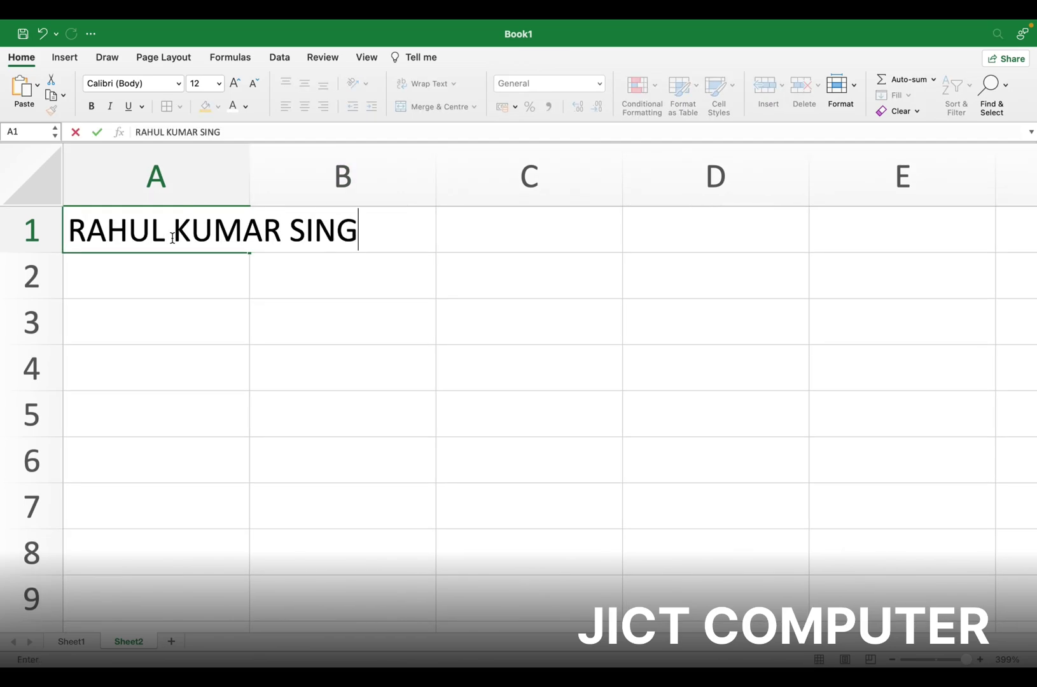
key("Return")
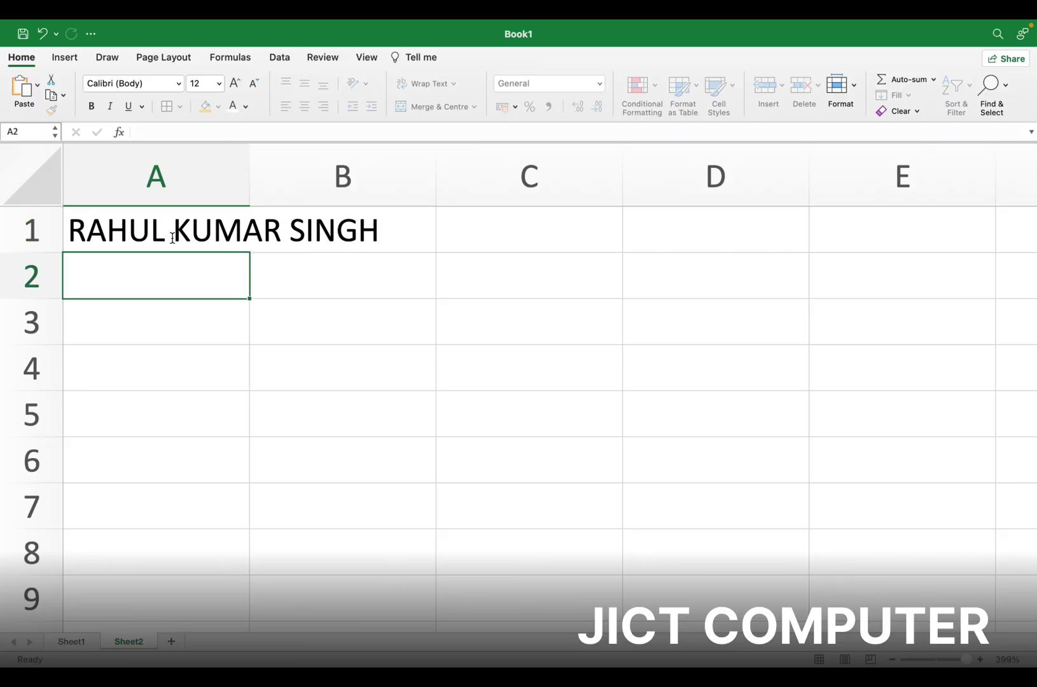
left_click(186, 227)
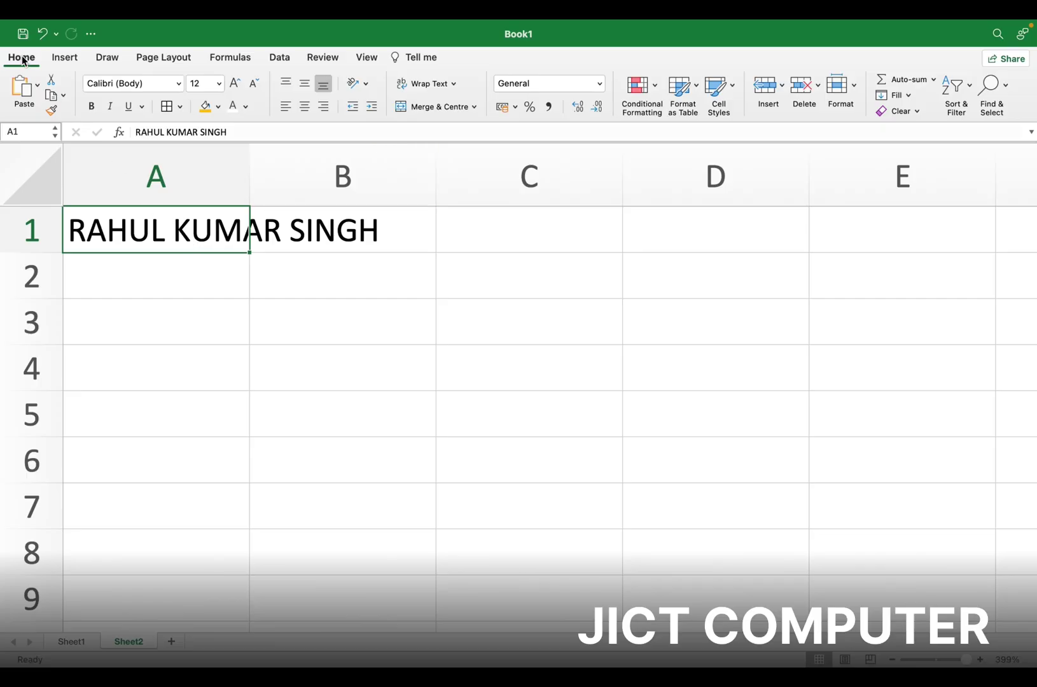
Apply Wrap Text to A1, enter a first and last name in C1, and wrap C1 too
left_click(422, 85)
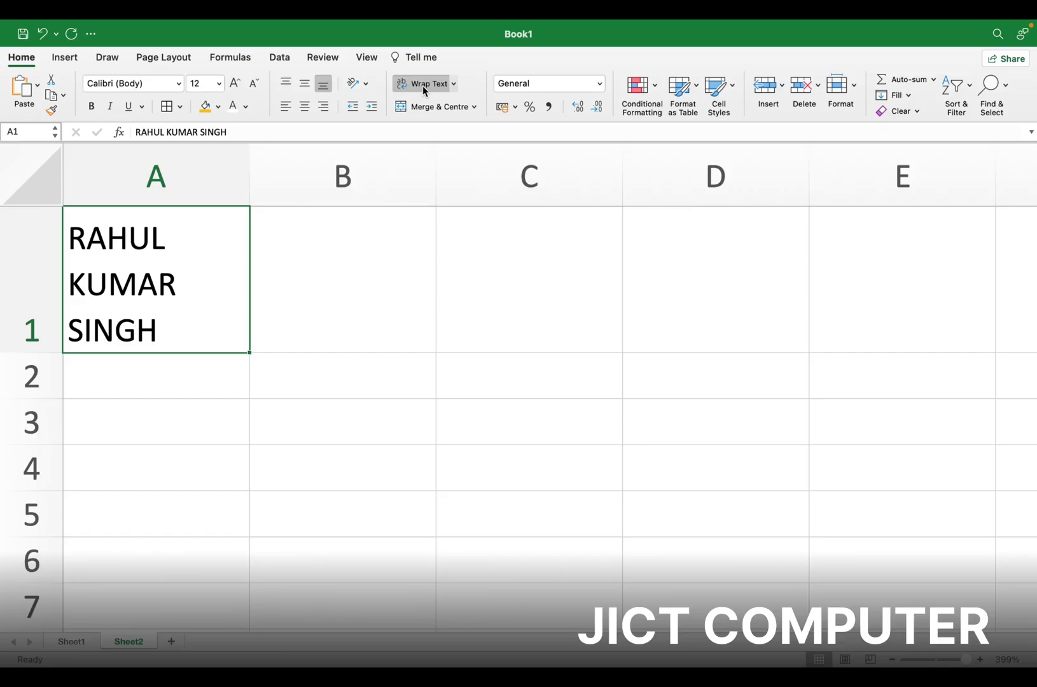
left_click(523, 184)
left_click(488, 245)
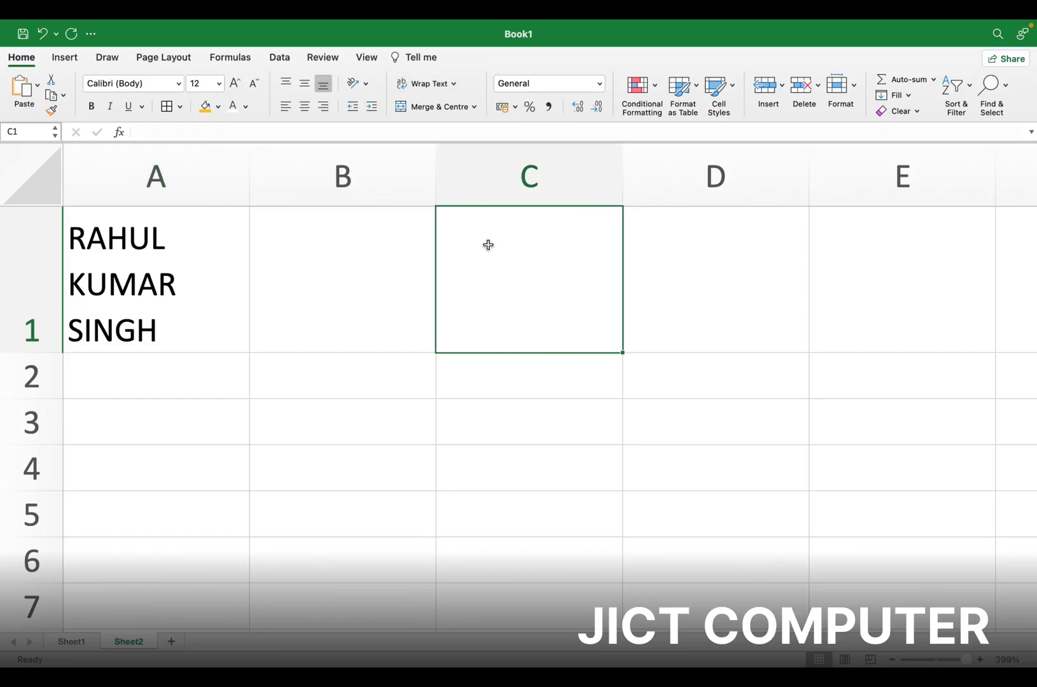
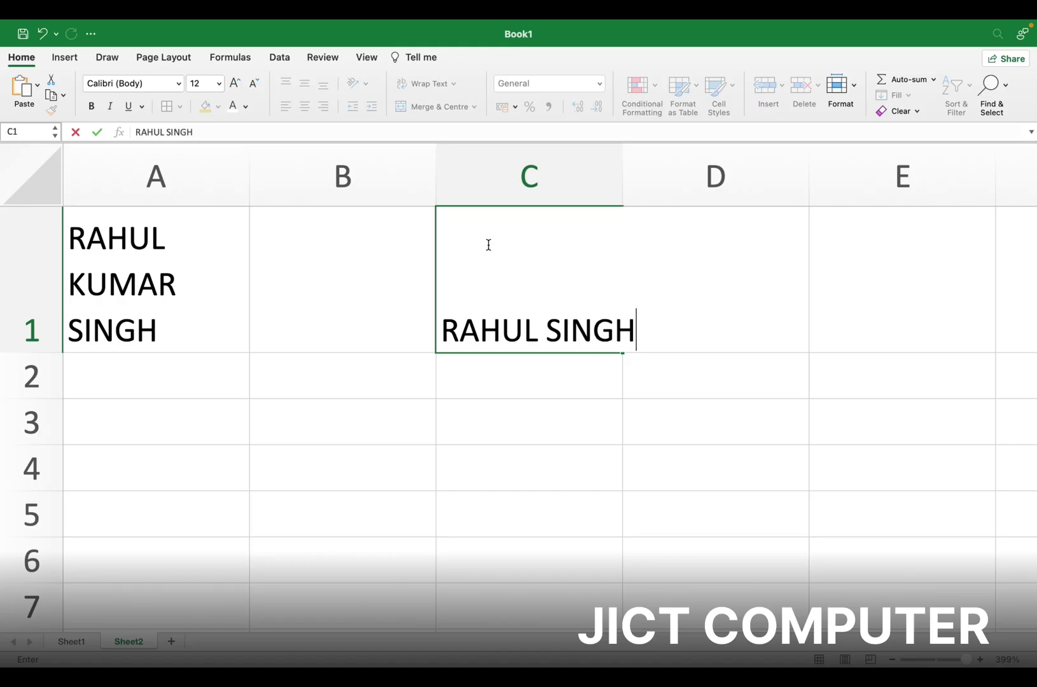
left_click(545, 379)
left_click(536, 331)
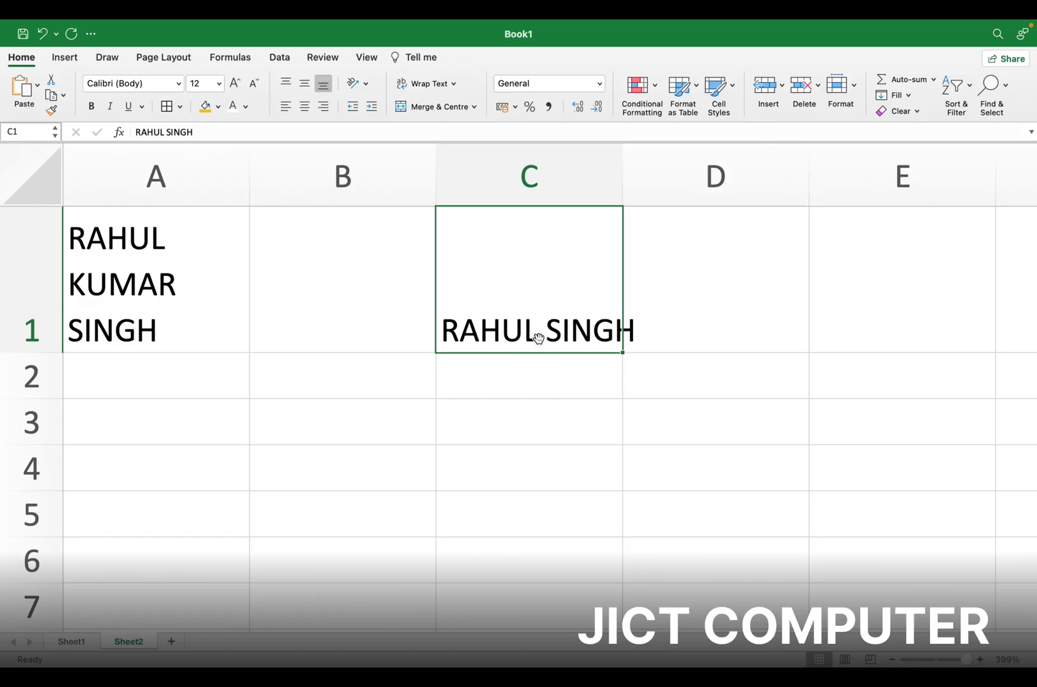
left_click(422, 84)
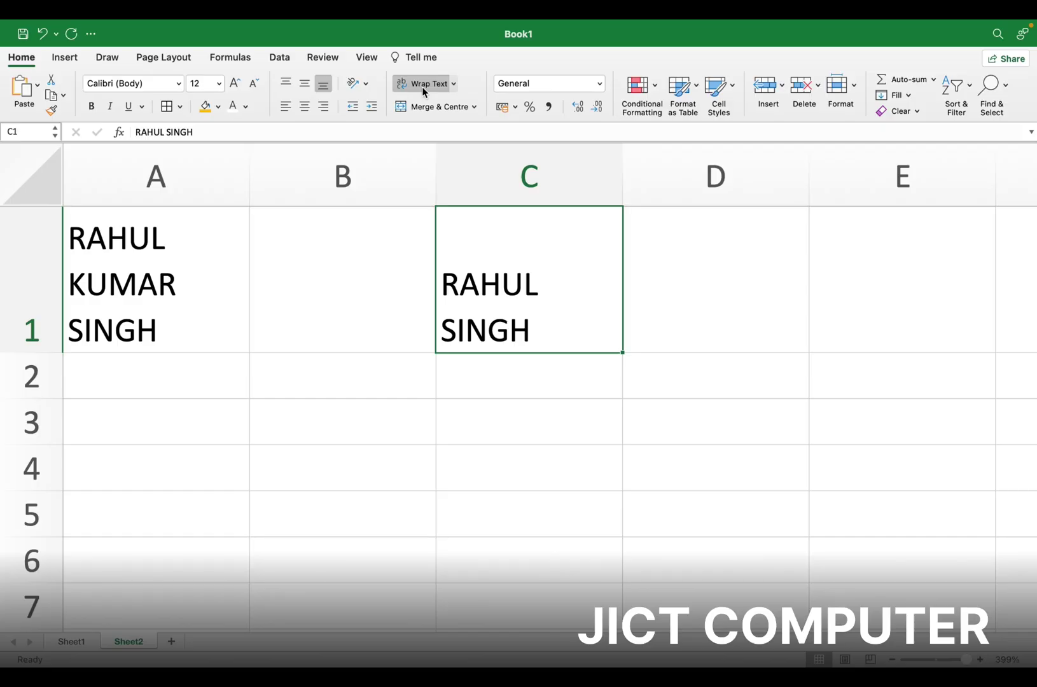
left_click(264, 418)
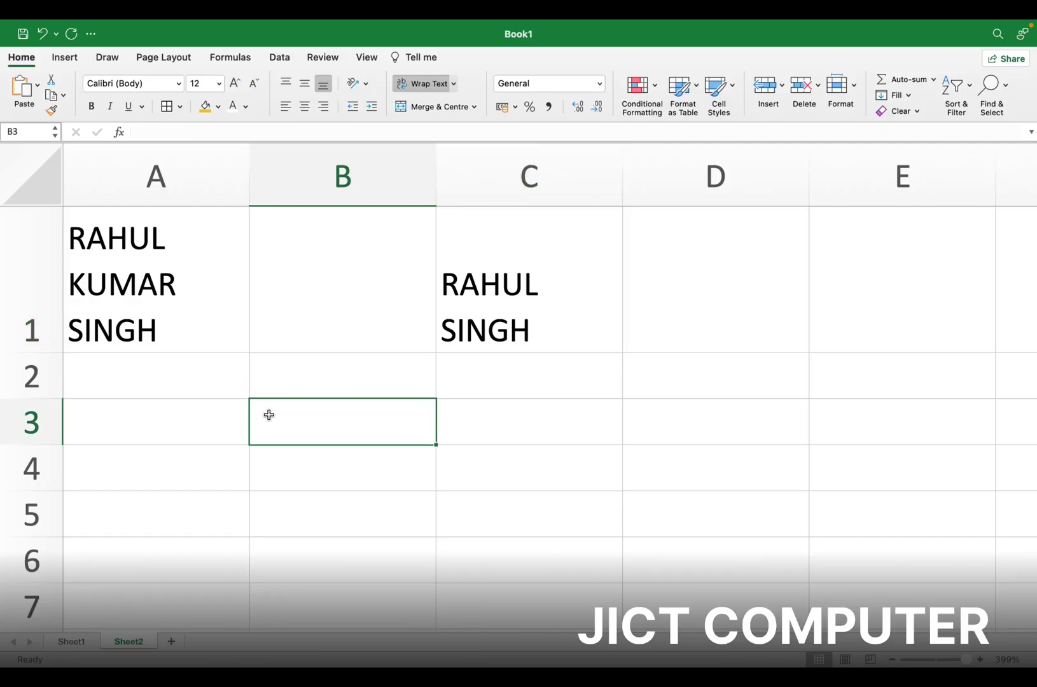
Add a new blank Sheet3 and scroll back to its top-left corner
left_click(172, 643)
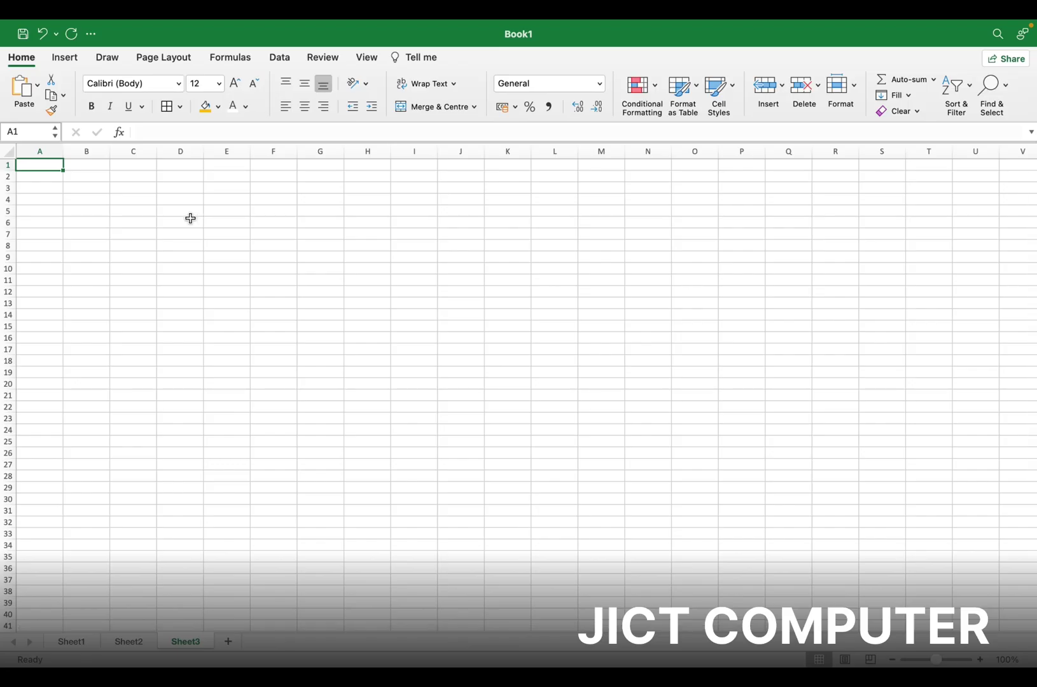
scroll(191, 217, "up", 5)
left_click(211, 257)
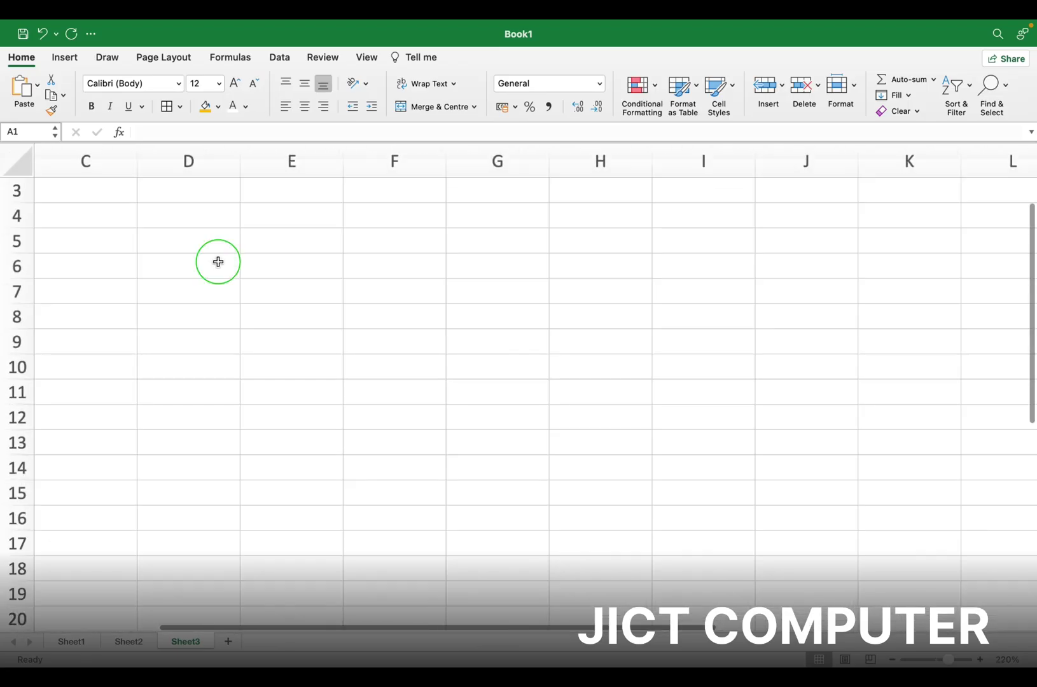
scroll(331, 370, "down", 2)
scroll(329, 370, "up", 3)
scroll(329, 370, "left", 3)
scroll(329, 370, "up", 1)
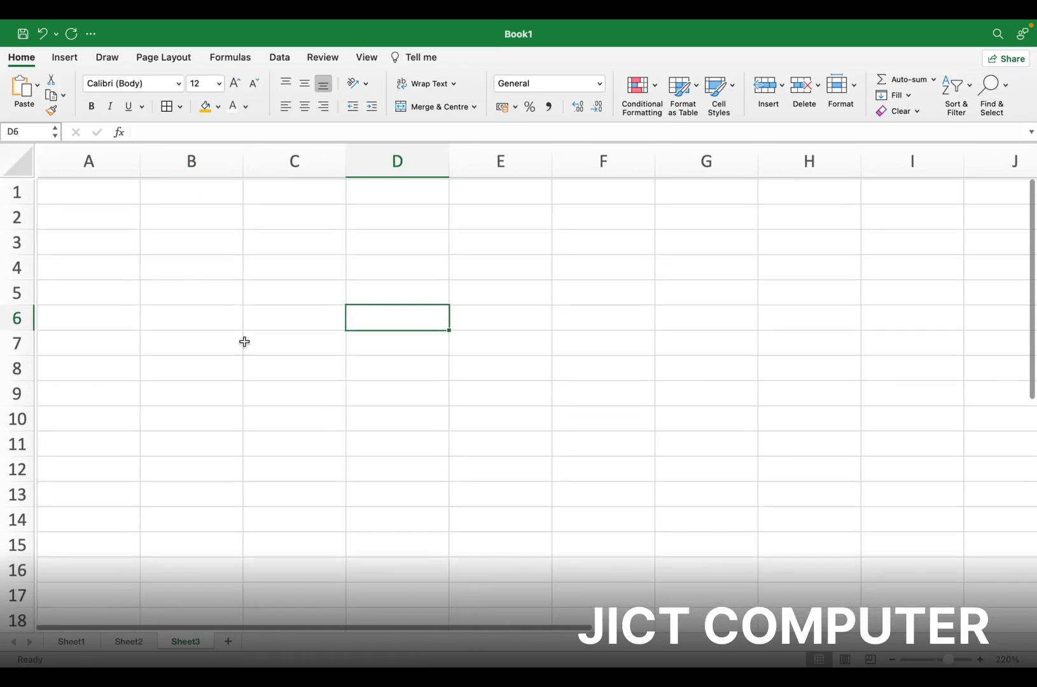
Type the headings SL NO., NAME, AGE, FATHER and MOTHER across A1:E1
left_click(72, 186)
type("SL")
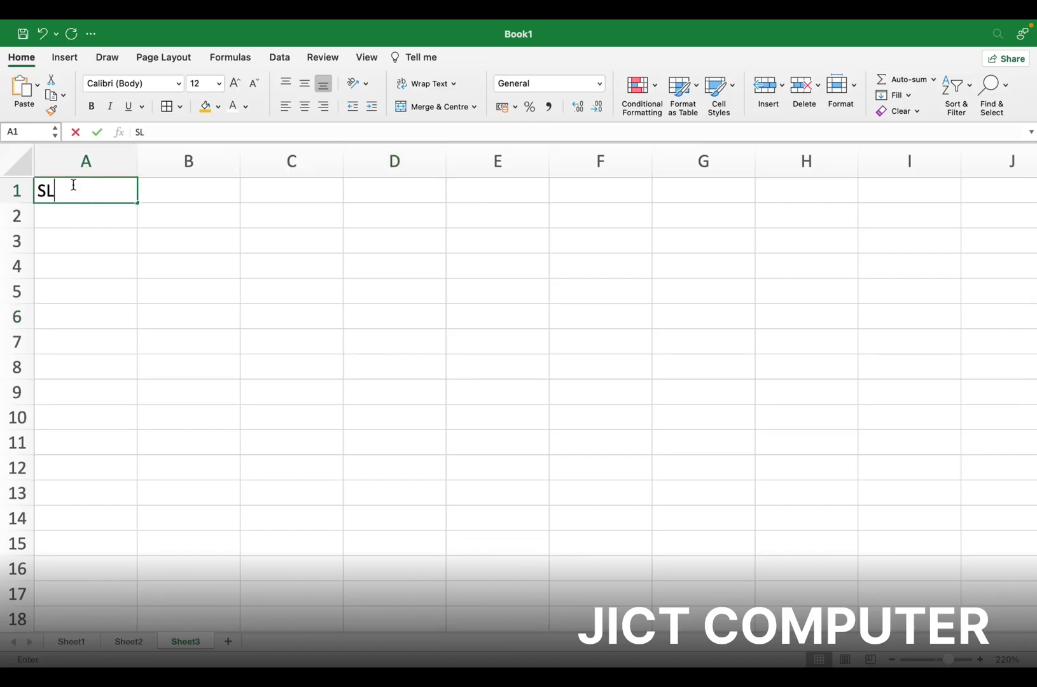
type(" NO.")
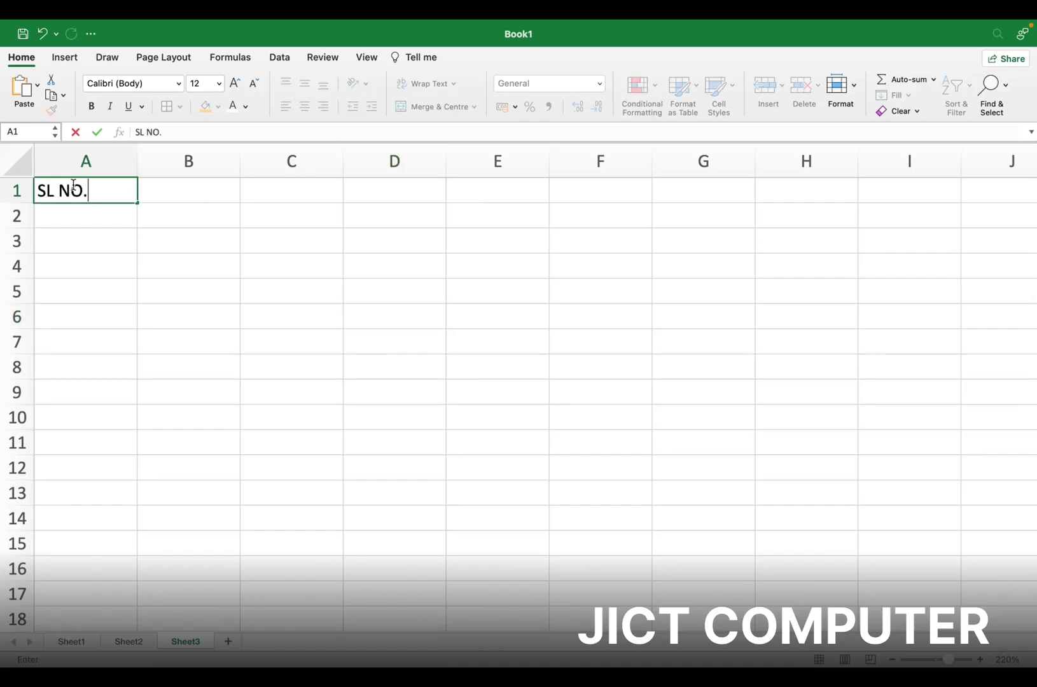
key("Tab")
type("NAME")
key("Tab")
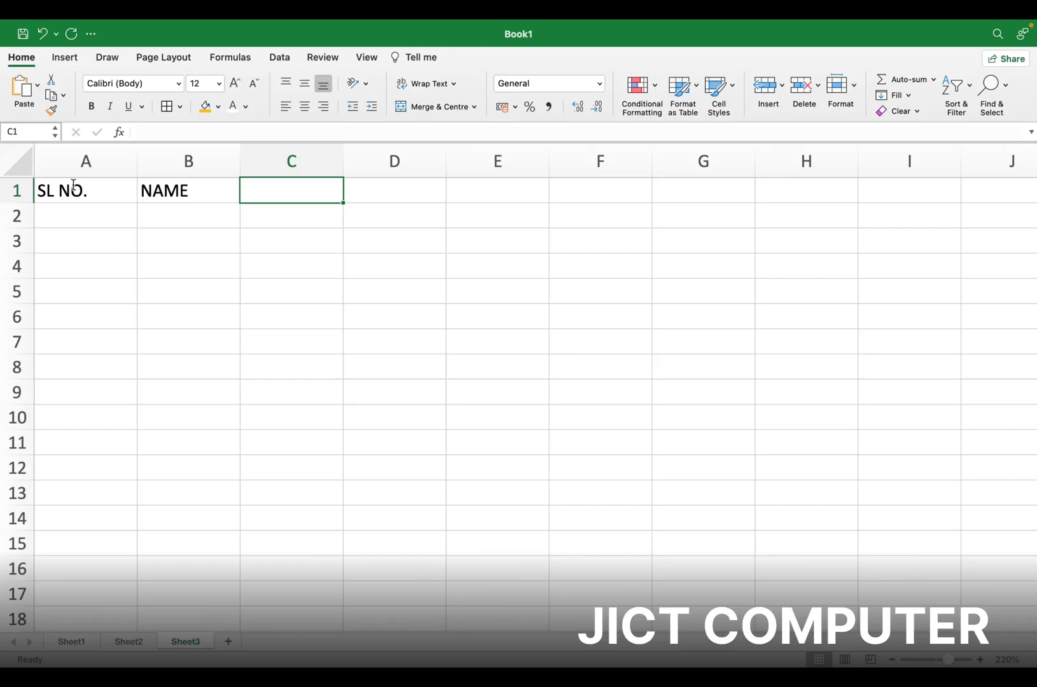
type("AGE")
key("Tab")
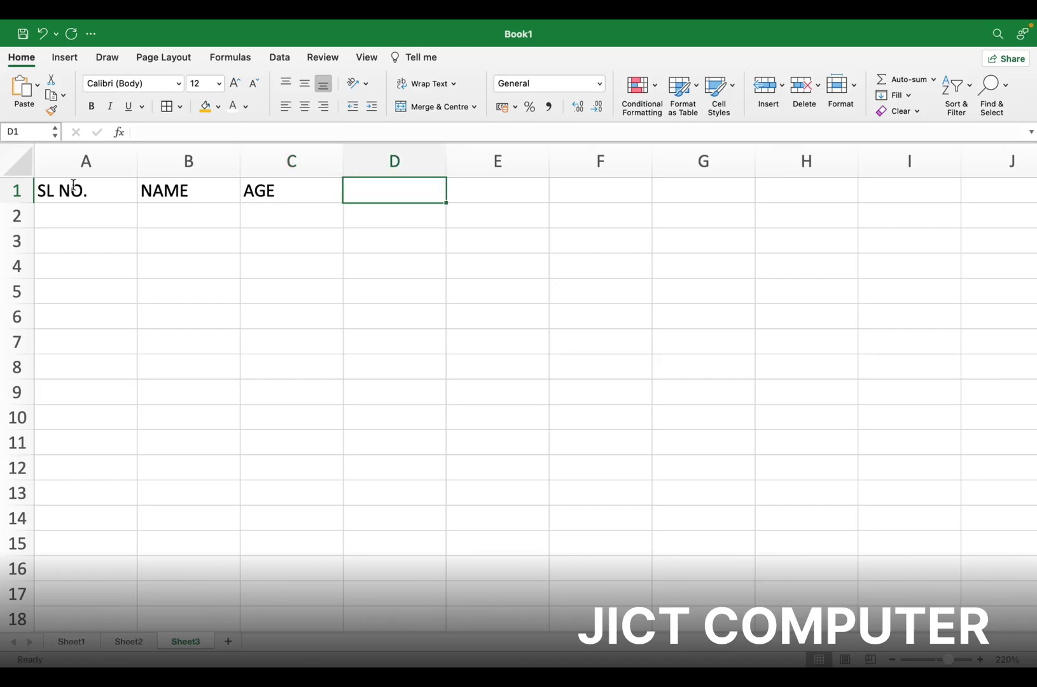
type("FATHER")
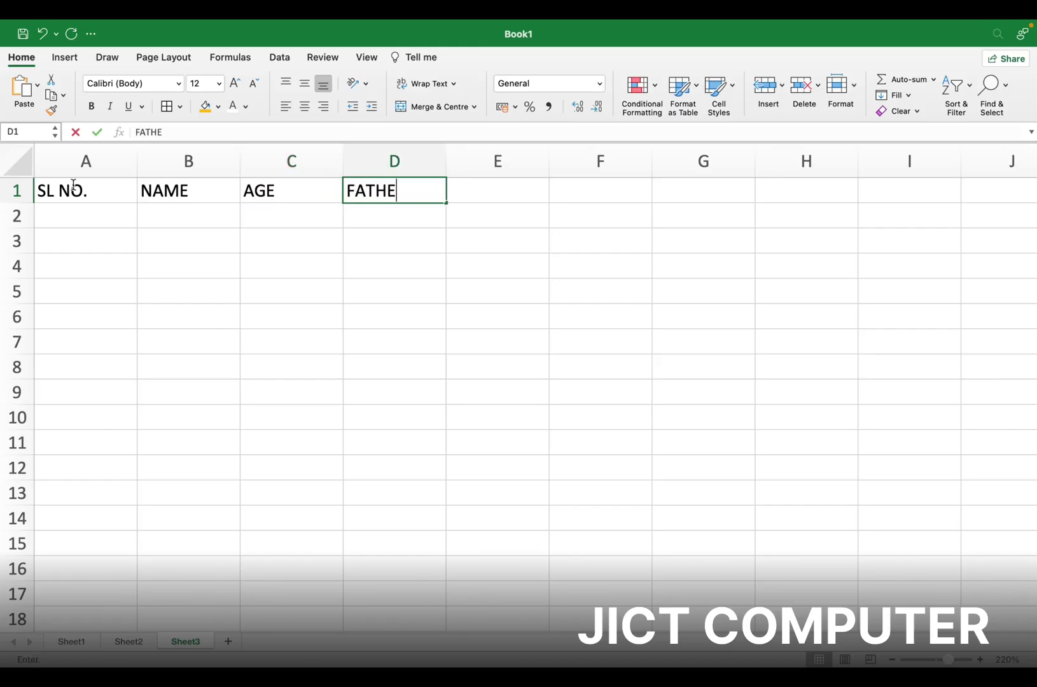
key("Tab")
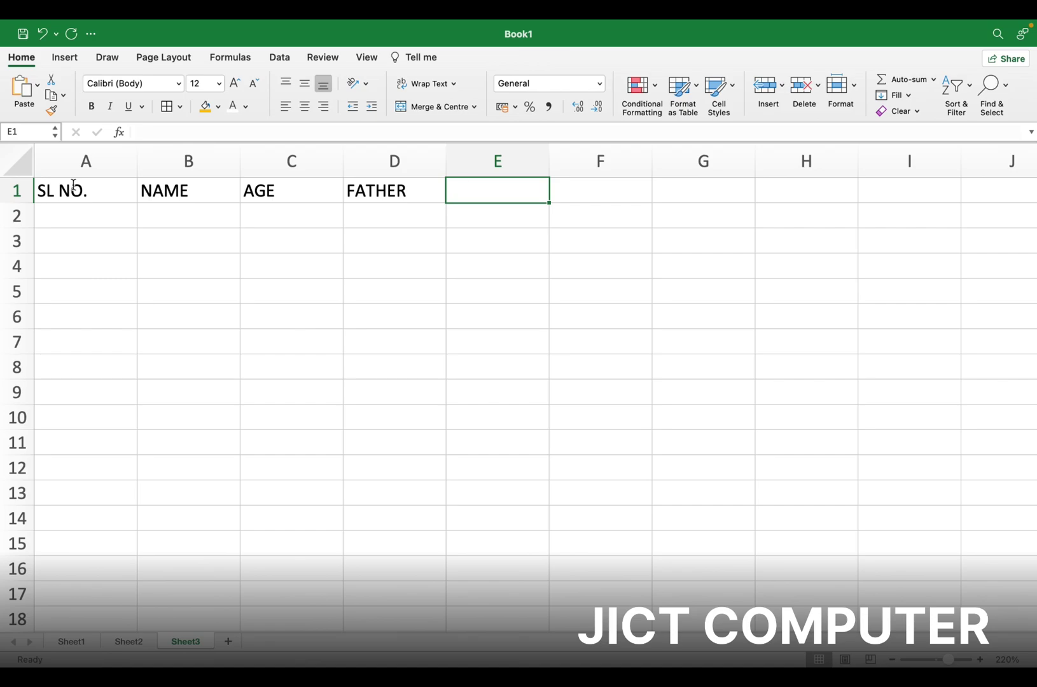
type("MOTHER")
key("Tab")
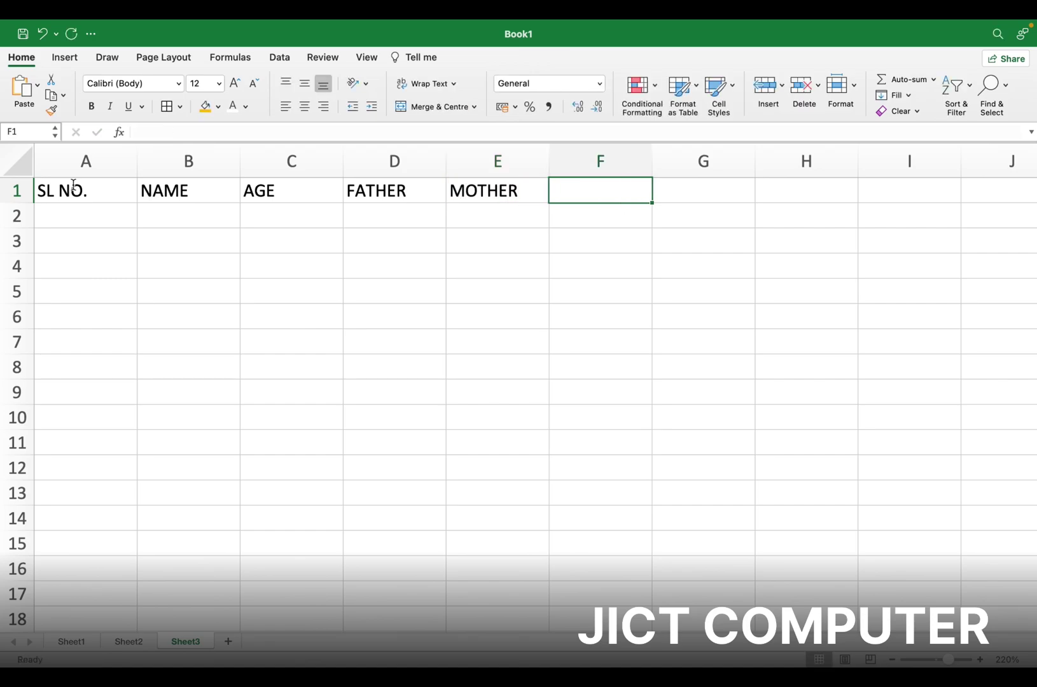
left_click(91, 214)
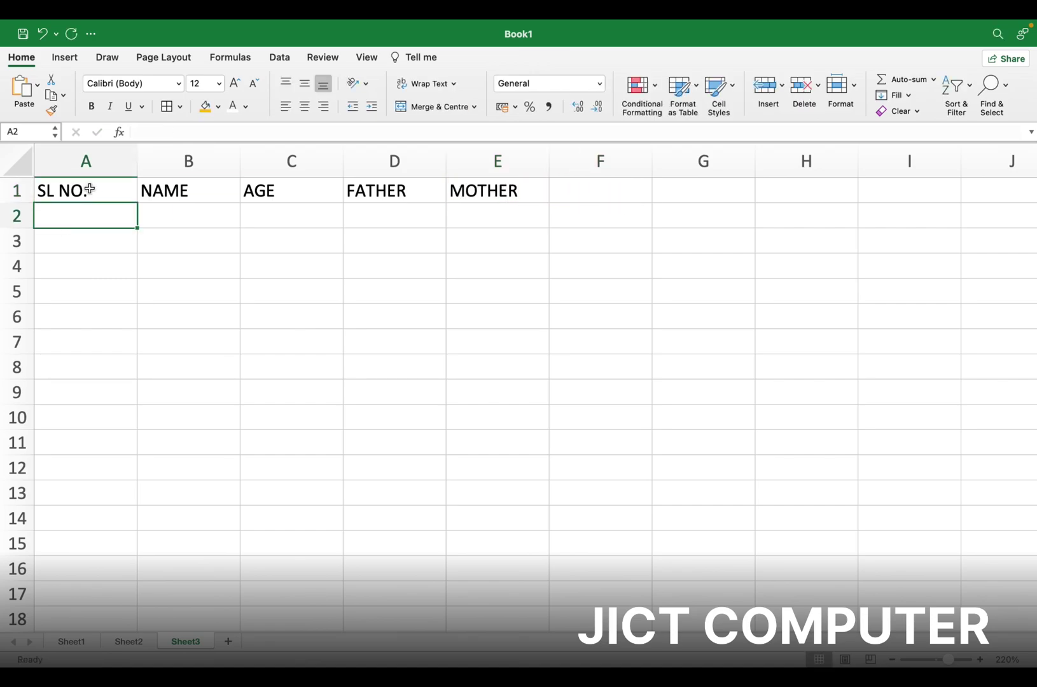
left_click_drag(90, 189, 479, 192)
left_click(111, 231)
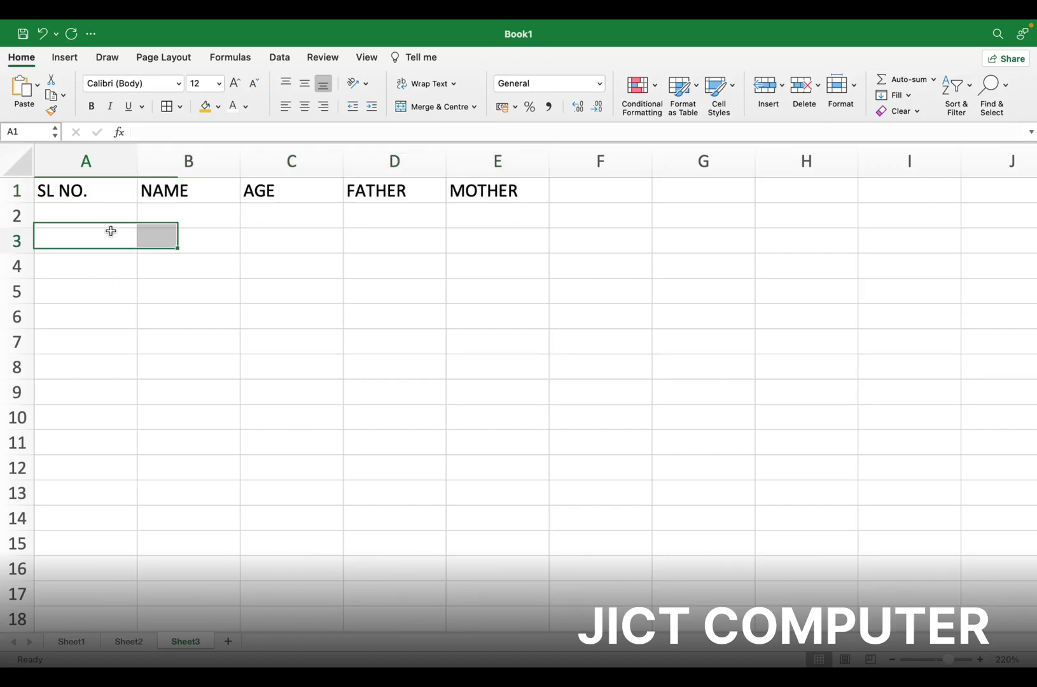
left_click(72, 642)
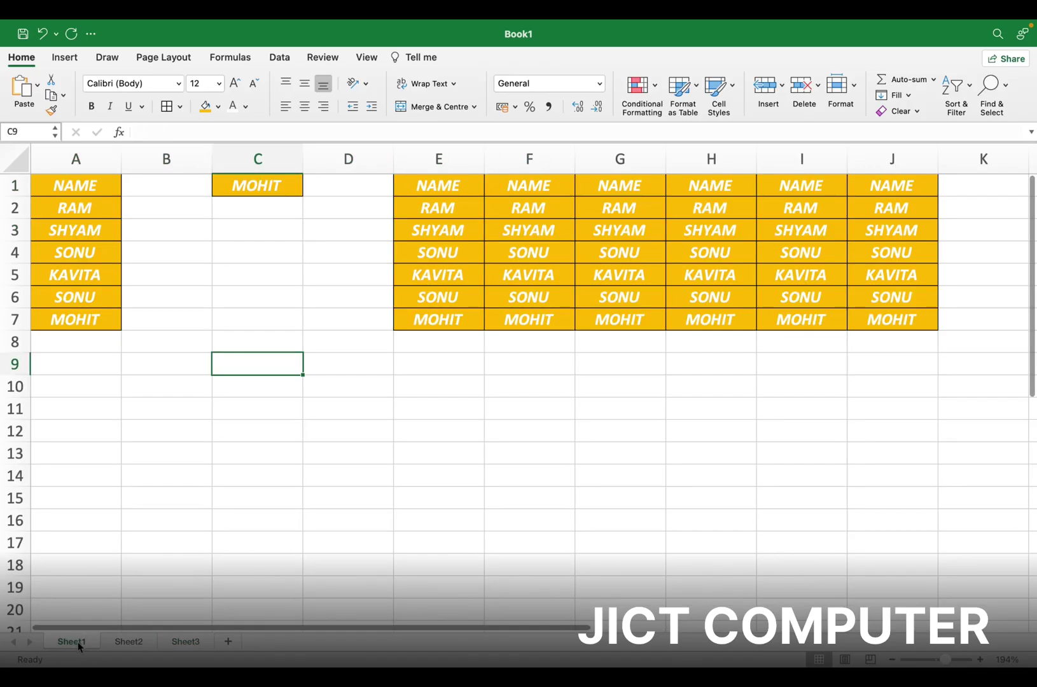
left_click(245, 185)
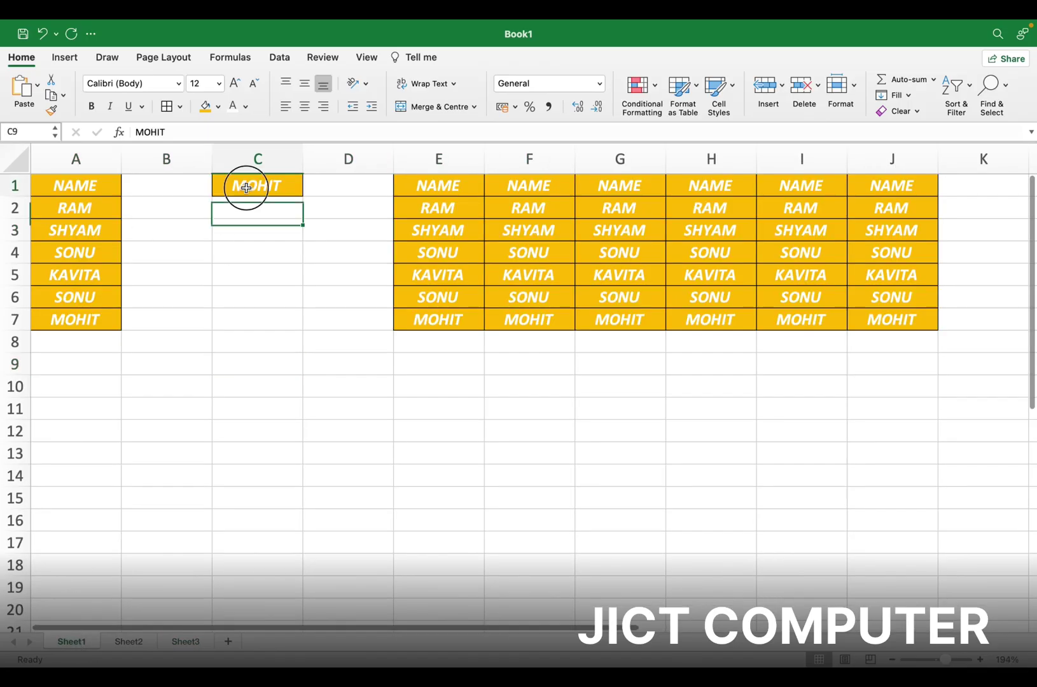
left_click(51, 110)
left_click(185, 642)
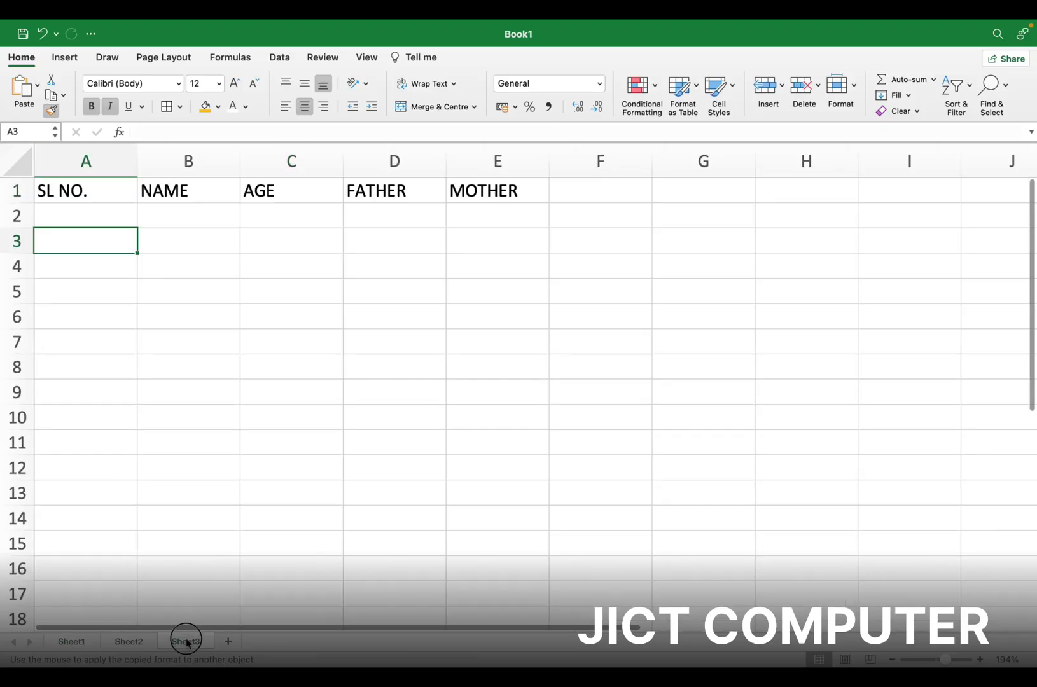
left_click_drag(105, 198, 502, 166)
left_click(89, 223)
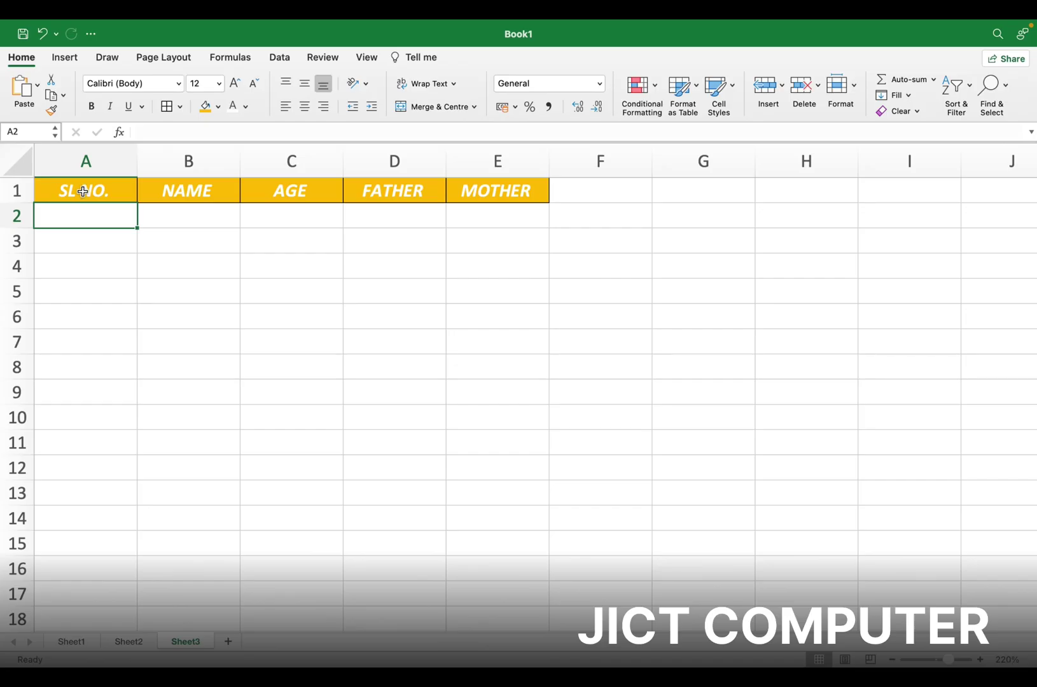
left_click(83, 191)
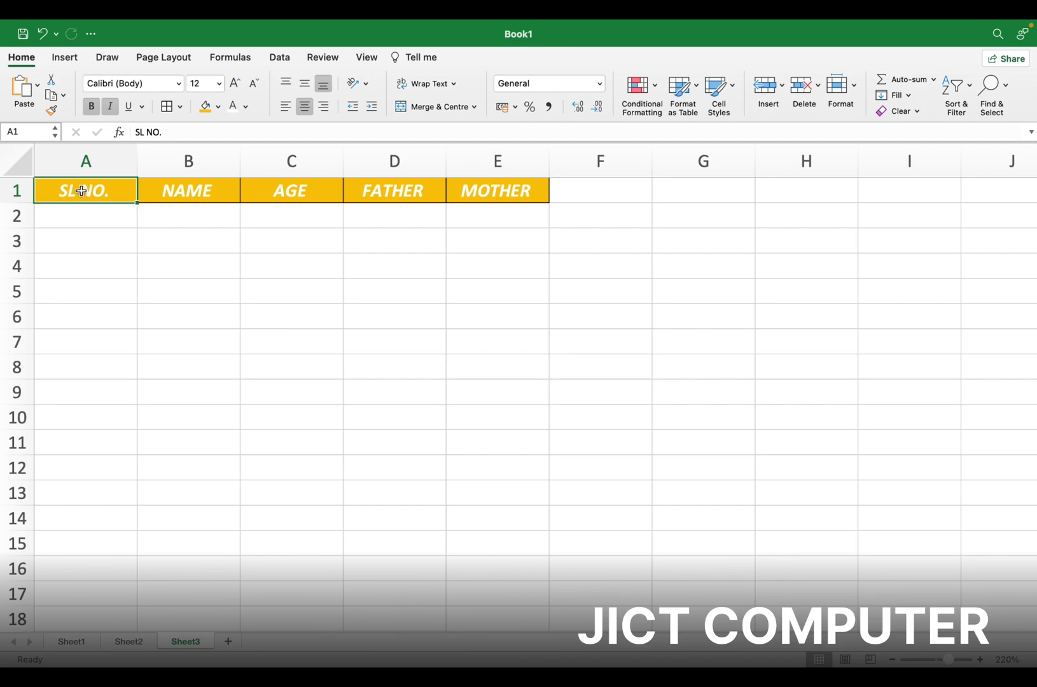
Insert an entire blank row above the Sheet3 header row
right_click(82, 190)
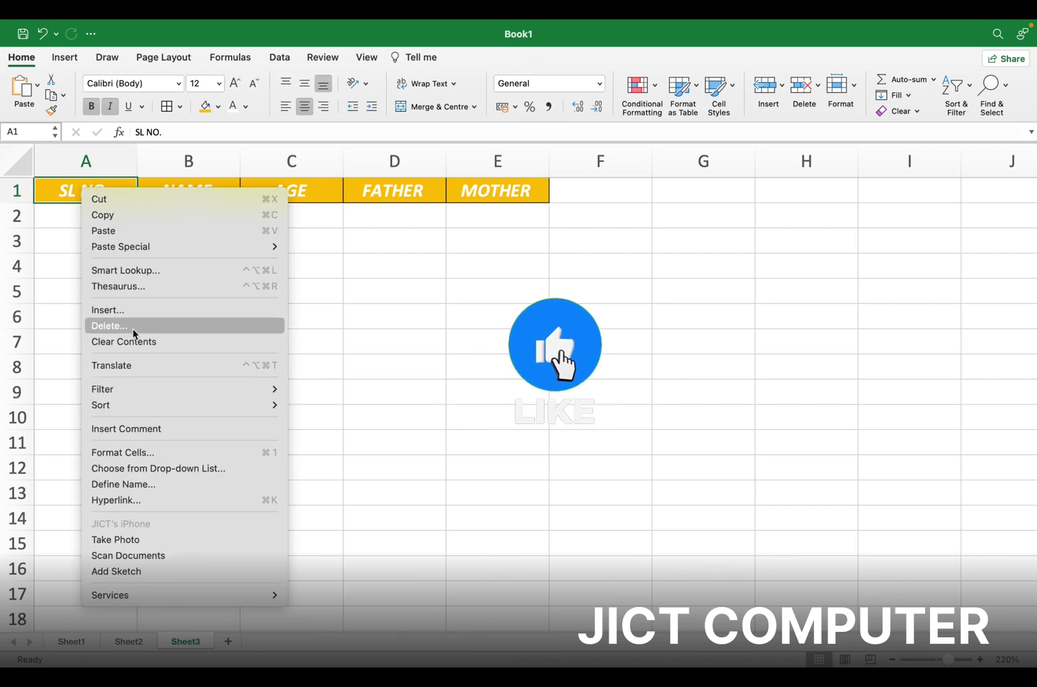
left_click(120, 313)
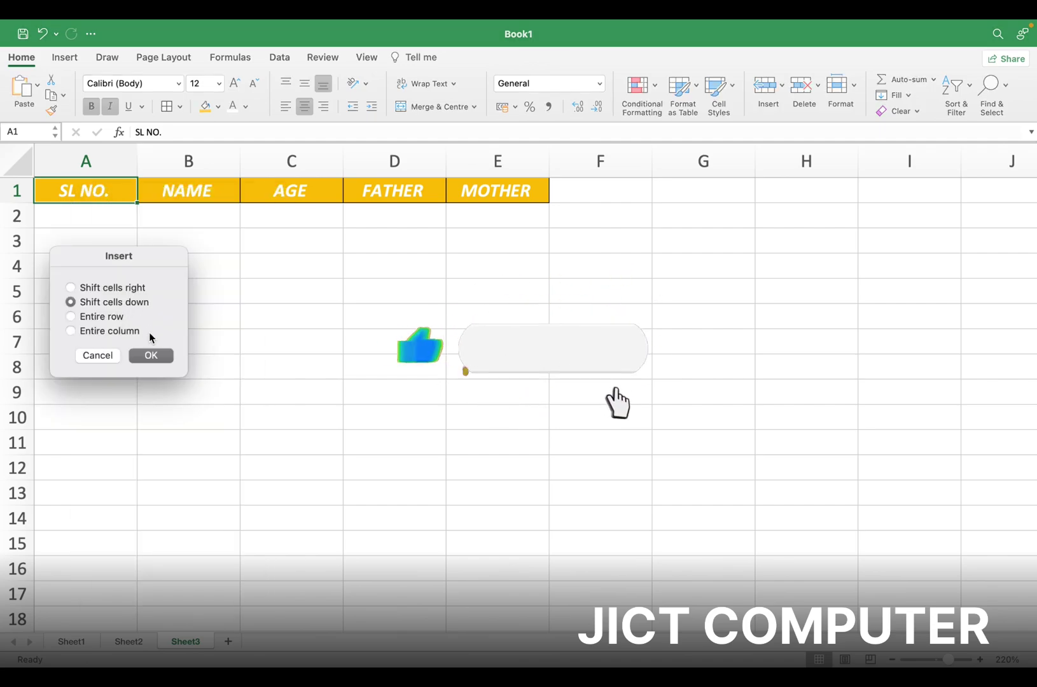
left_click(116, 317)
left_click(151, 356)
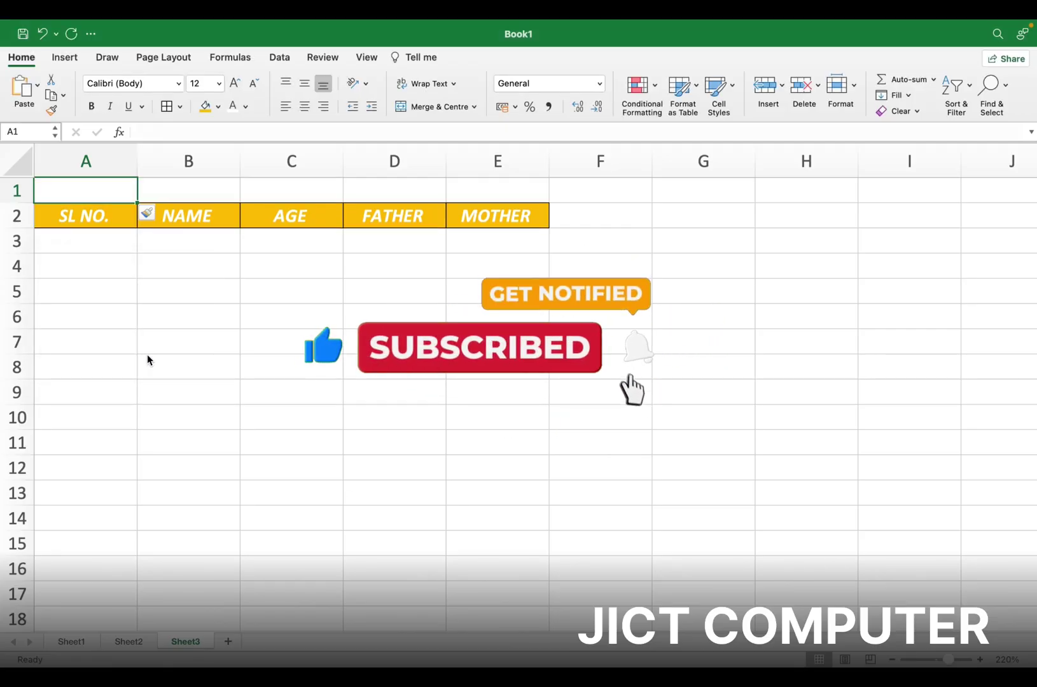
Merge and centre A1:E1, enter 'JICT COMPUTER INSTITUTE' and make it bold
left_click_drag(104, 191, 479, 189)
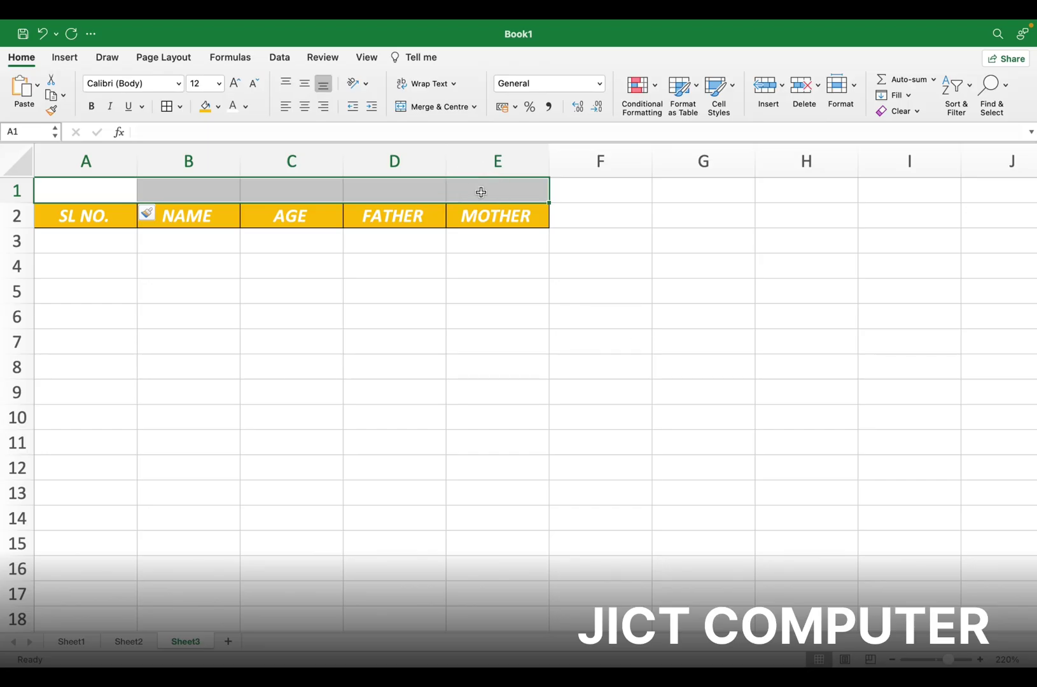
left_click(435, 107)
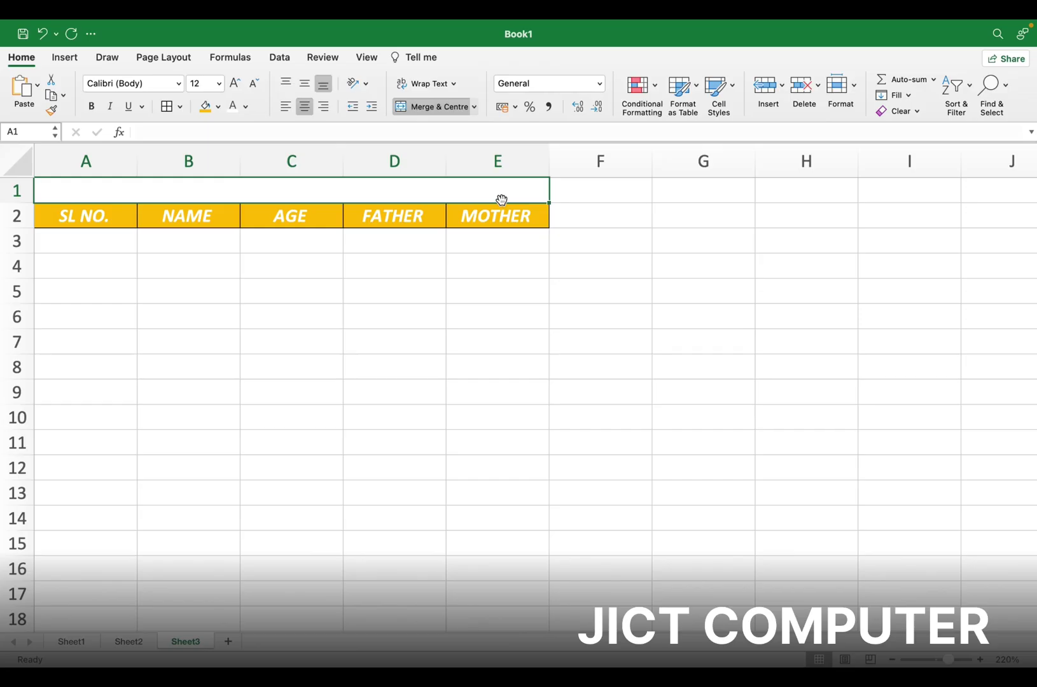
type("JICT CO")
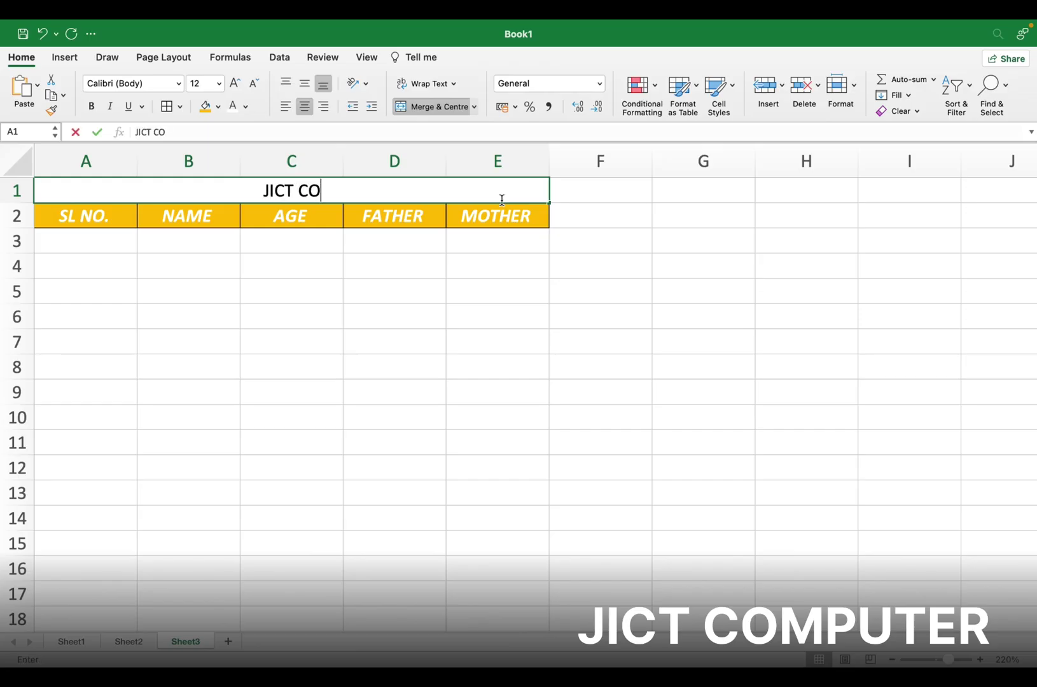
type("MPUTER ")
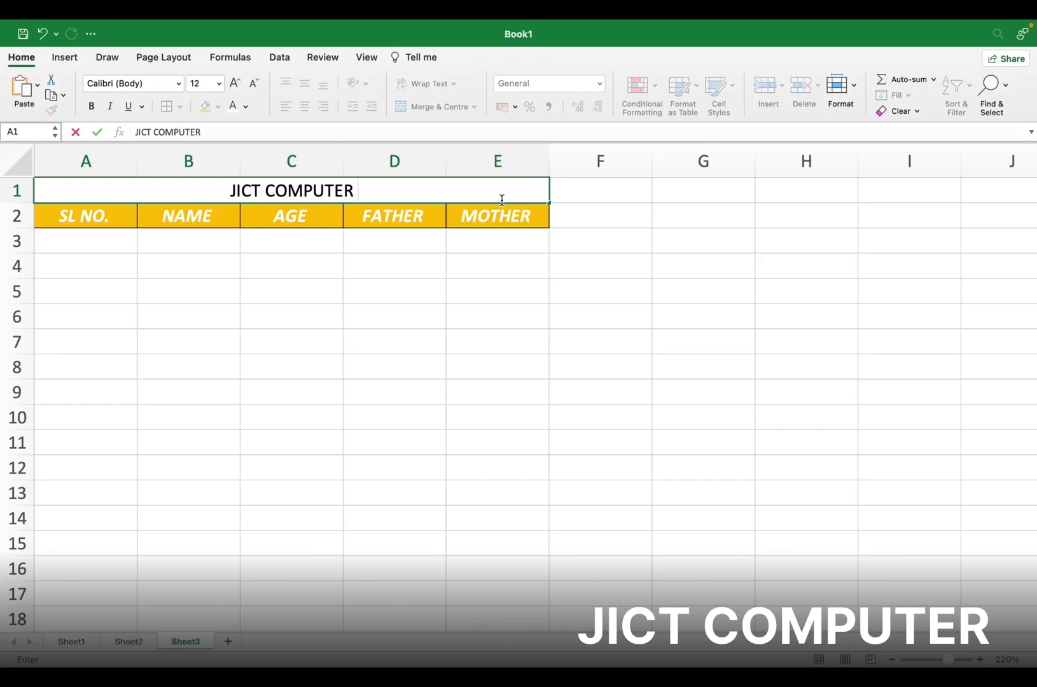
type("INSTITUTE")
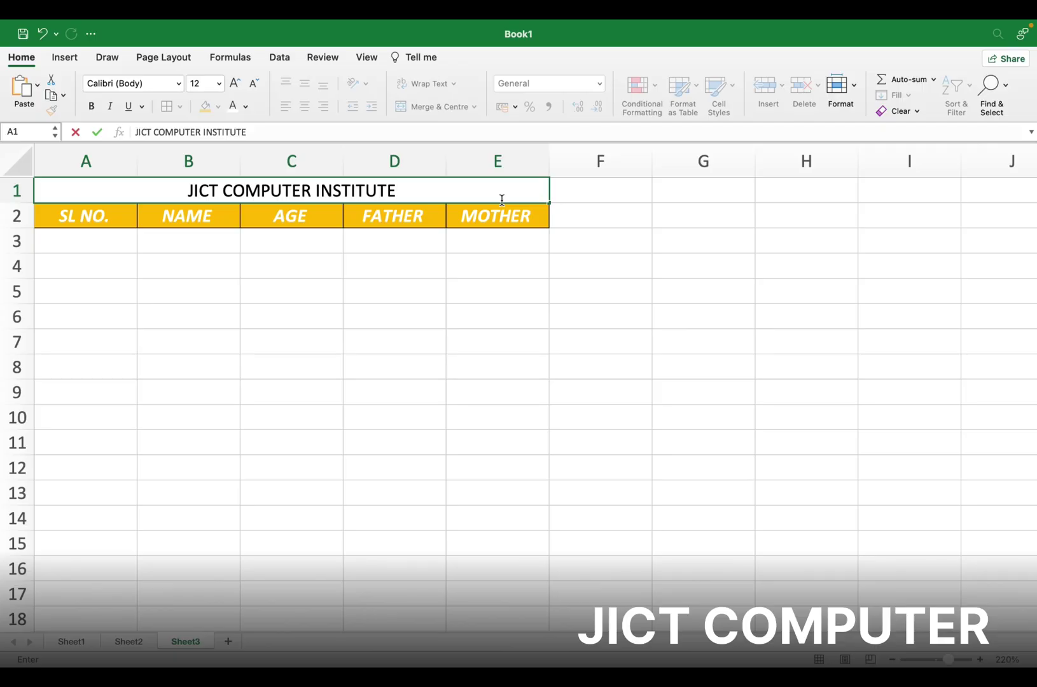
key("Return")
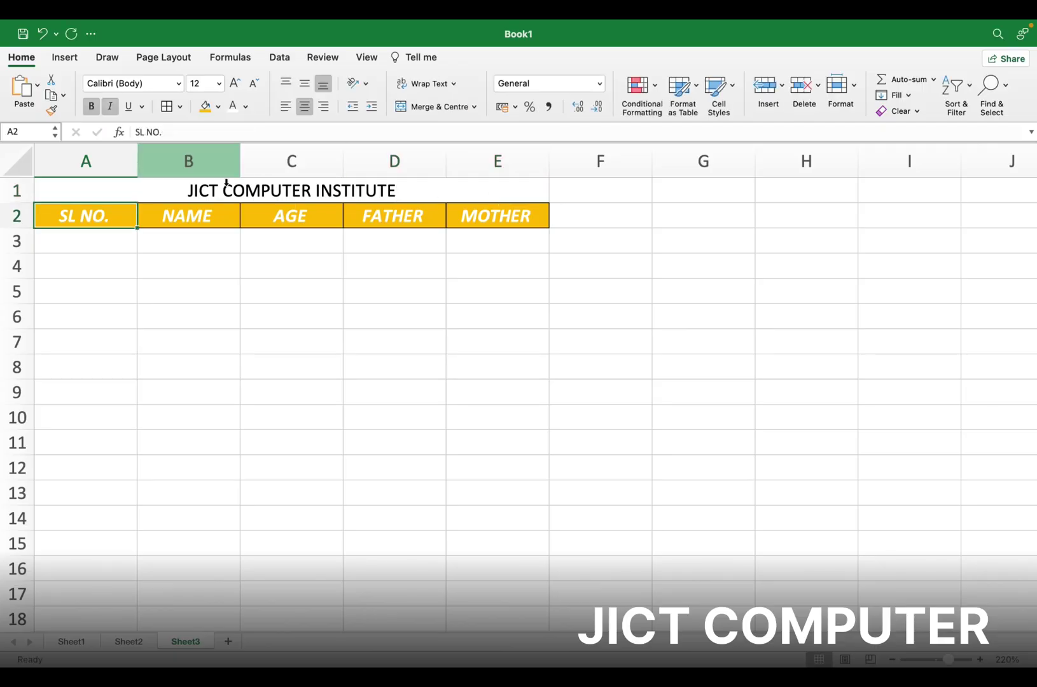
left_click(225, 189)
left_click(92, 106)
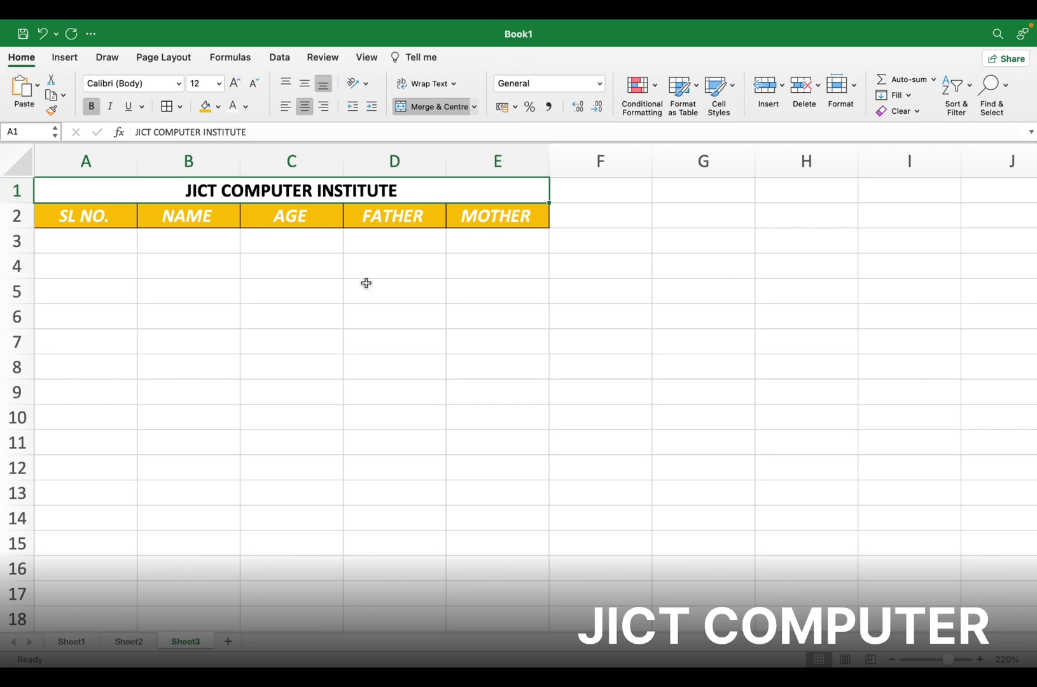
left_click(247, 302)
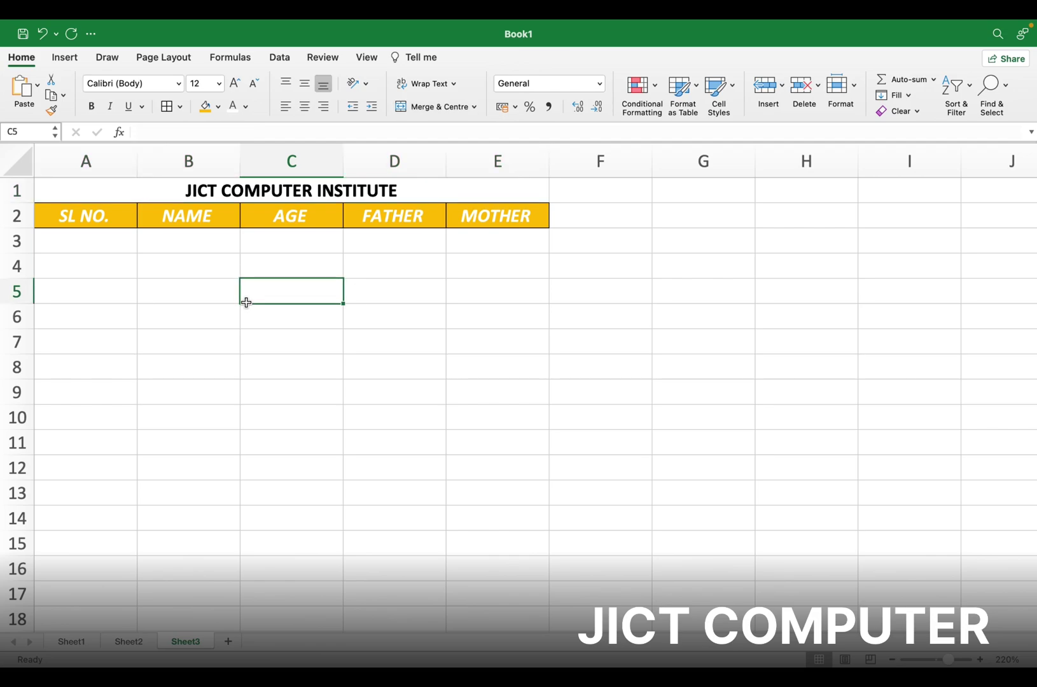
Add a new blank Sheet4 and scroll to its top-left corner
left_click(227, 639)
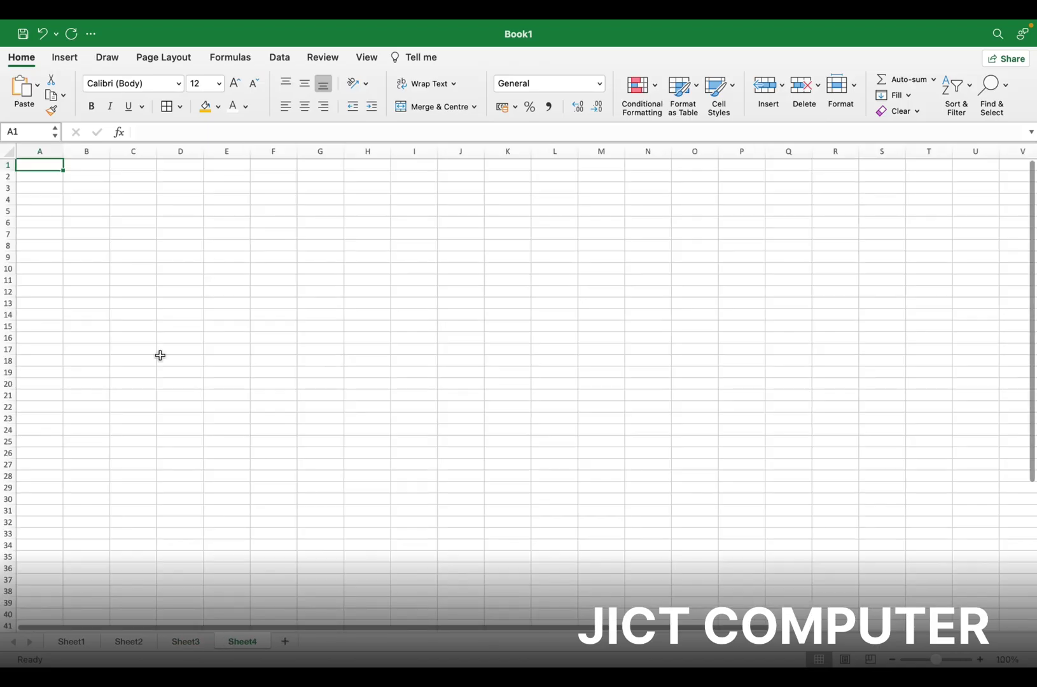
scroll(106, 215, "up", 8)
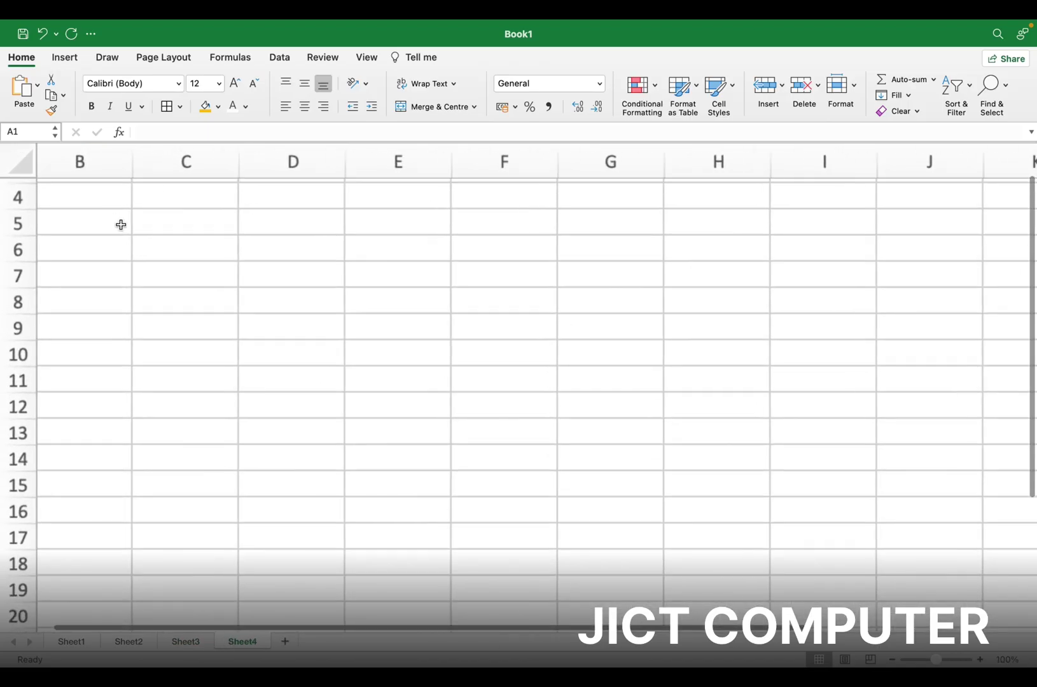
scroll(121, 225, "up", 3)
scroll(121, 224, "left", 3)
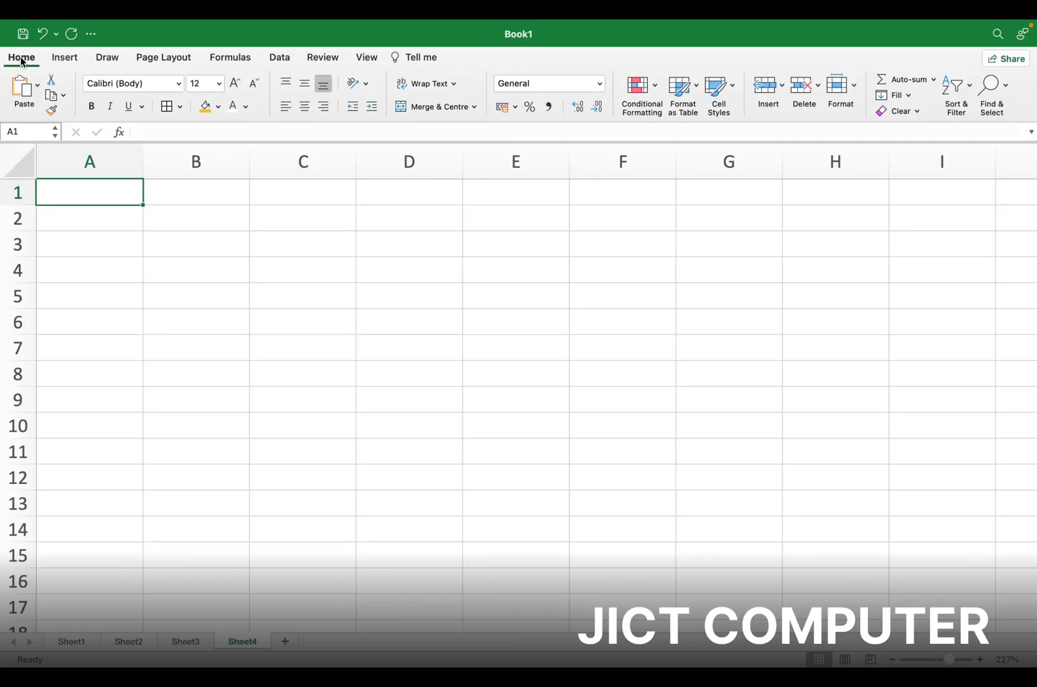
Browse the Conditional Formatting menu and close it without applying a rule
left_click(643, 89)
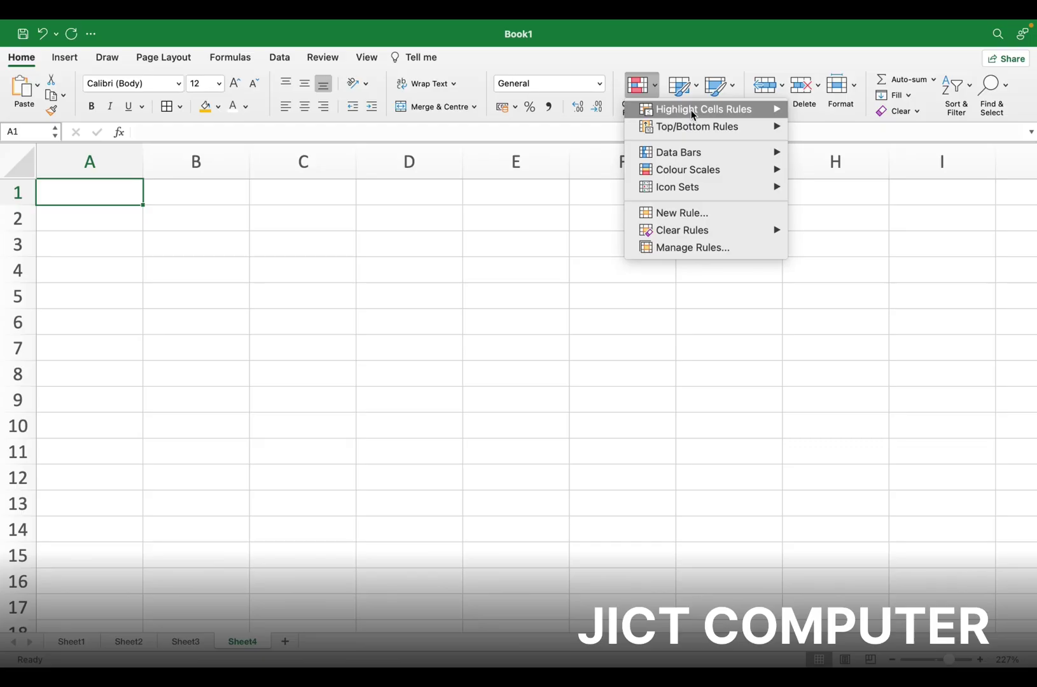
mouse_move(709, 114)
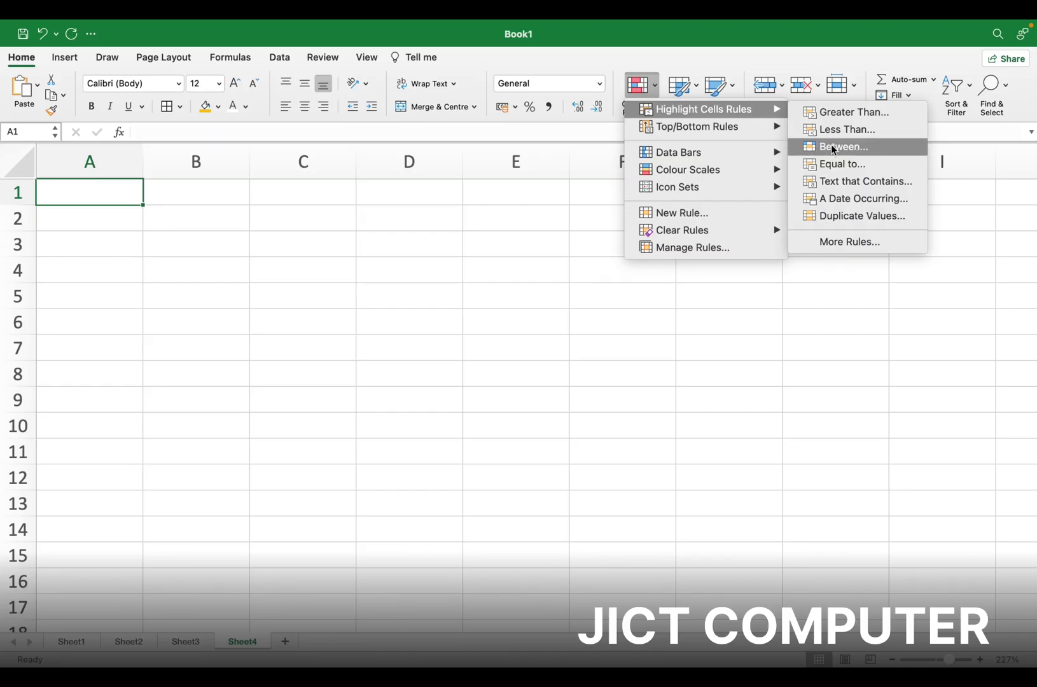
left_click(88, 194)
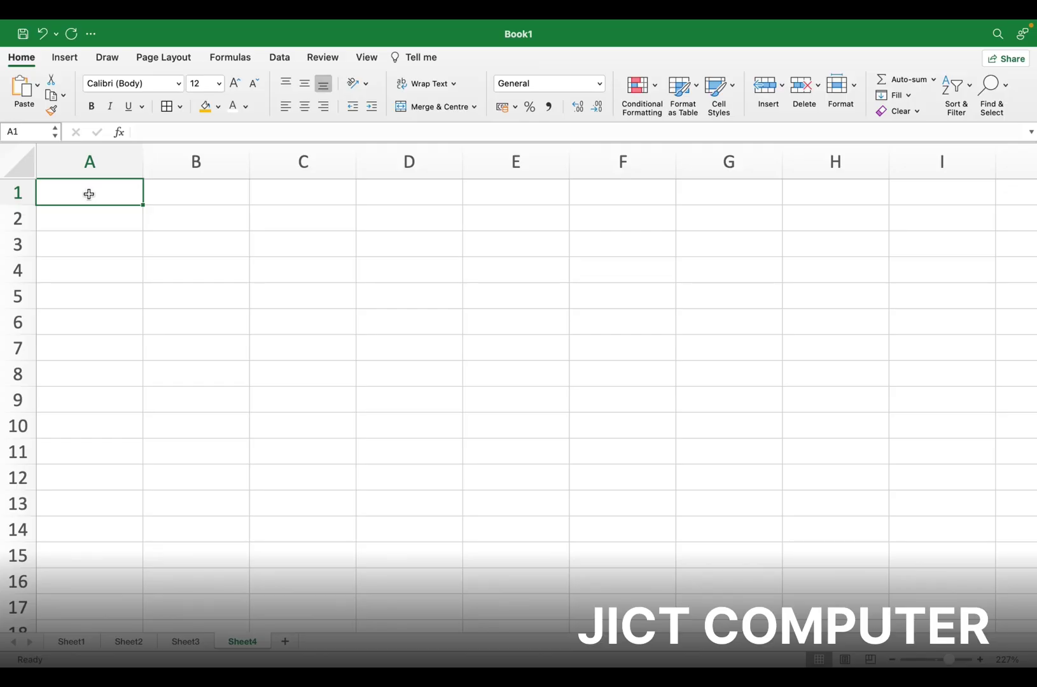
Enter PRODUCT in A1, then MOUSE, MOUSE, KEYBOARD, PRINTER in A2:A5
type("PRODUCT")
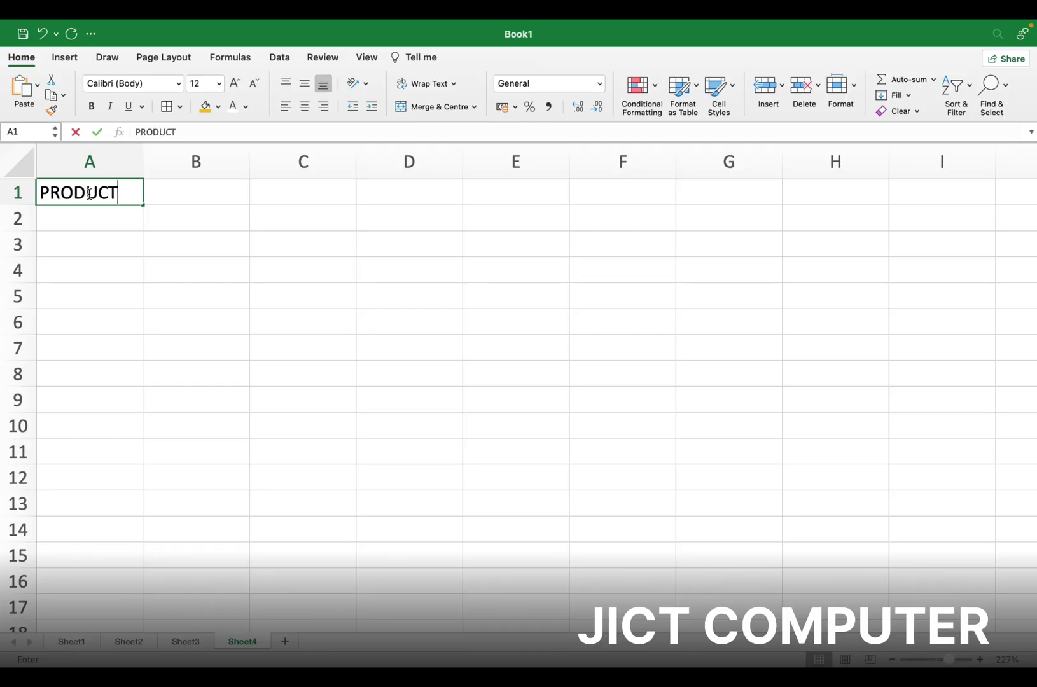
key("Return")
type("MOUSE")
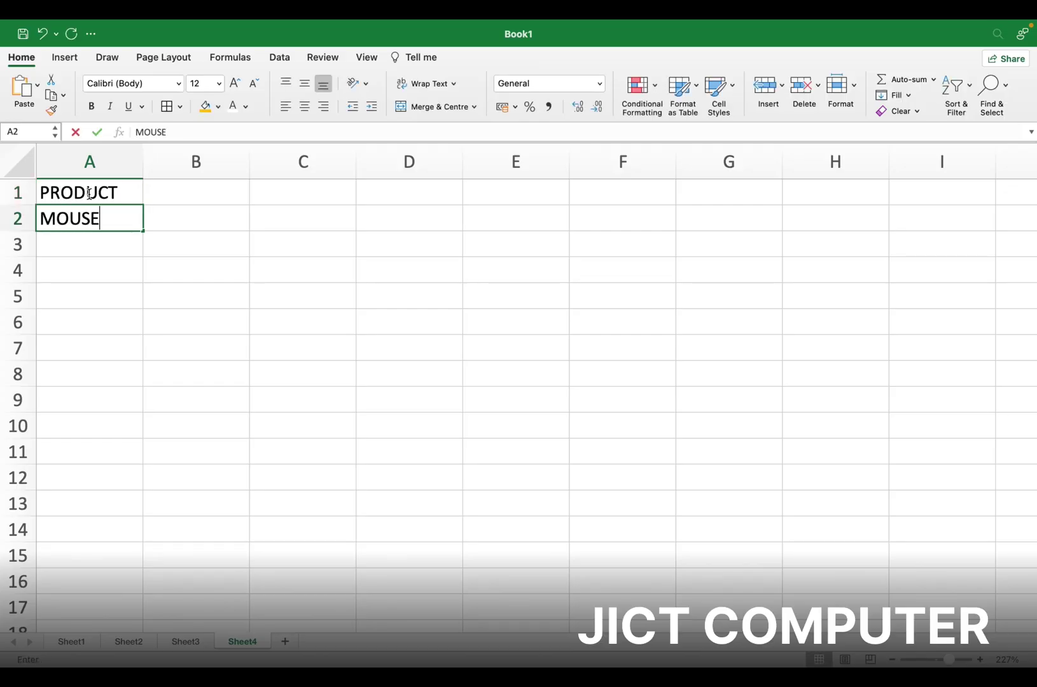
key("Return")
type("MOUSE")
key("Return")
type("K")
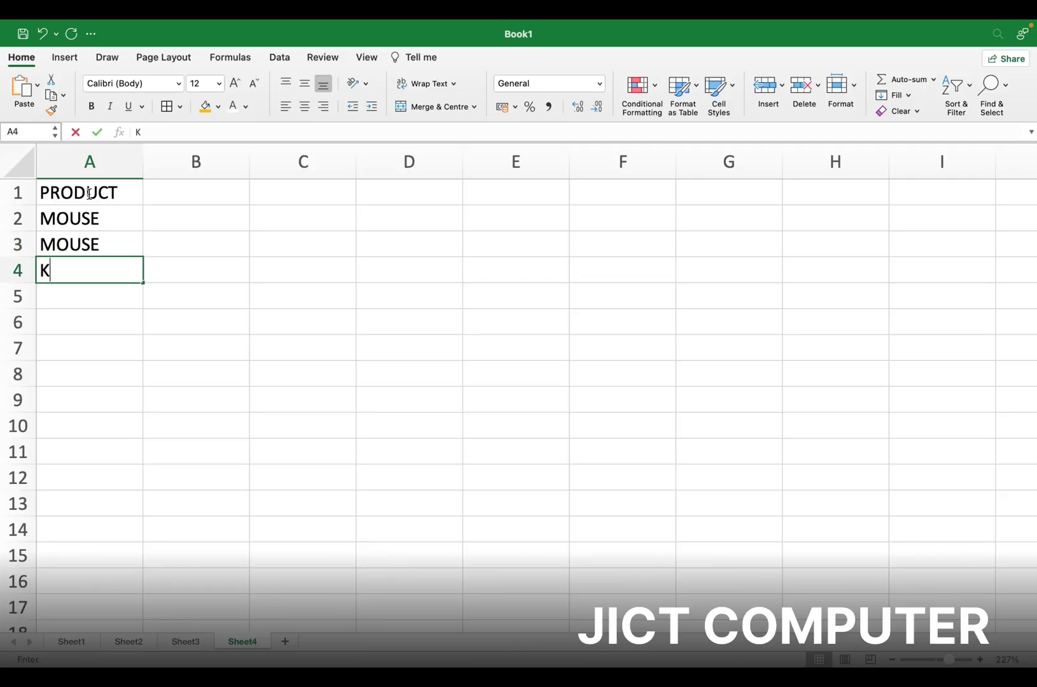
type("EYBOARD")
key("Return")
type("P")
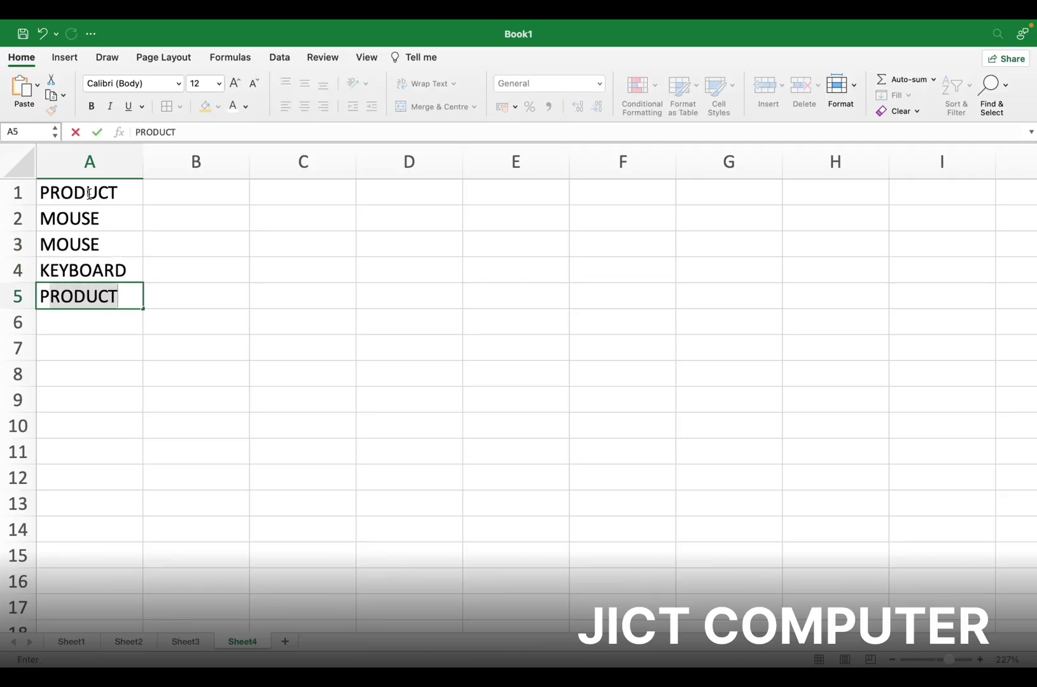
type("RINTER")
key("Return")
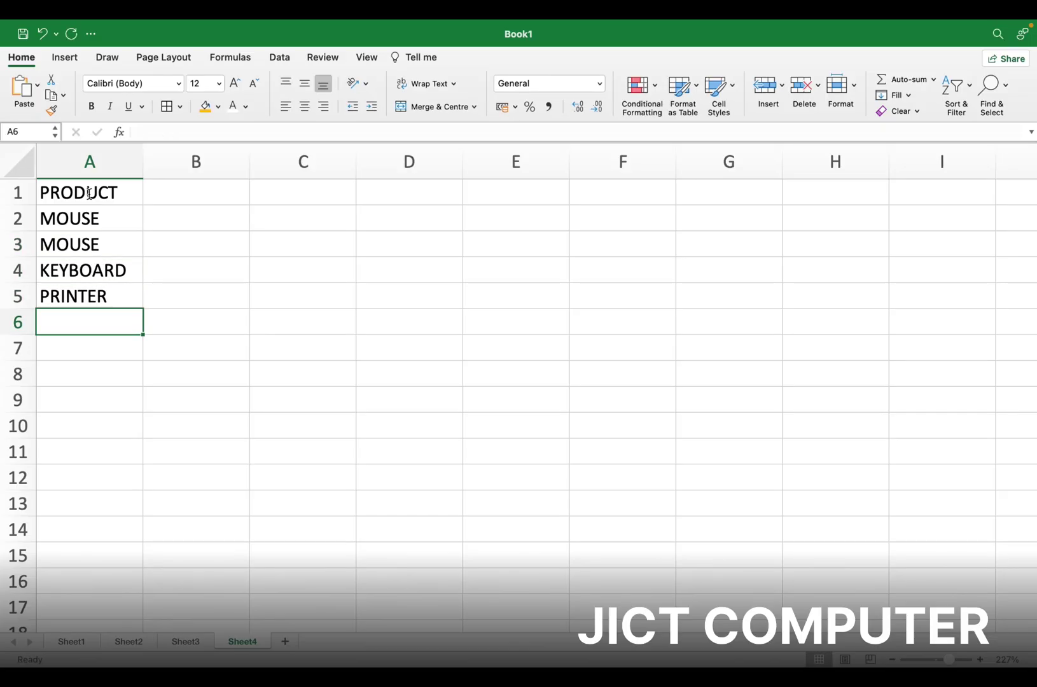
Continue with CD, DVD, KEYBOARD, MOUSE, CD in A6:A10
type("CD")
key("Return")
type("DV")
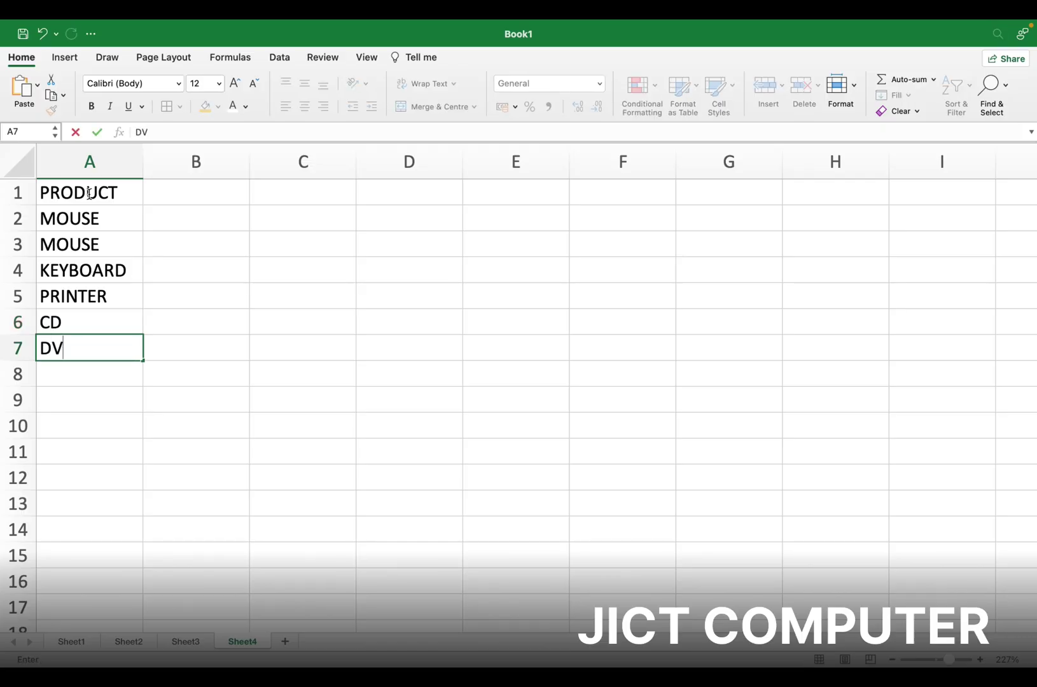
type("D")
key("Return")
type("KEYBOARD")
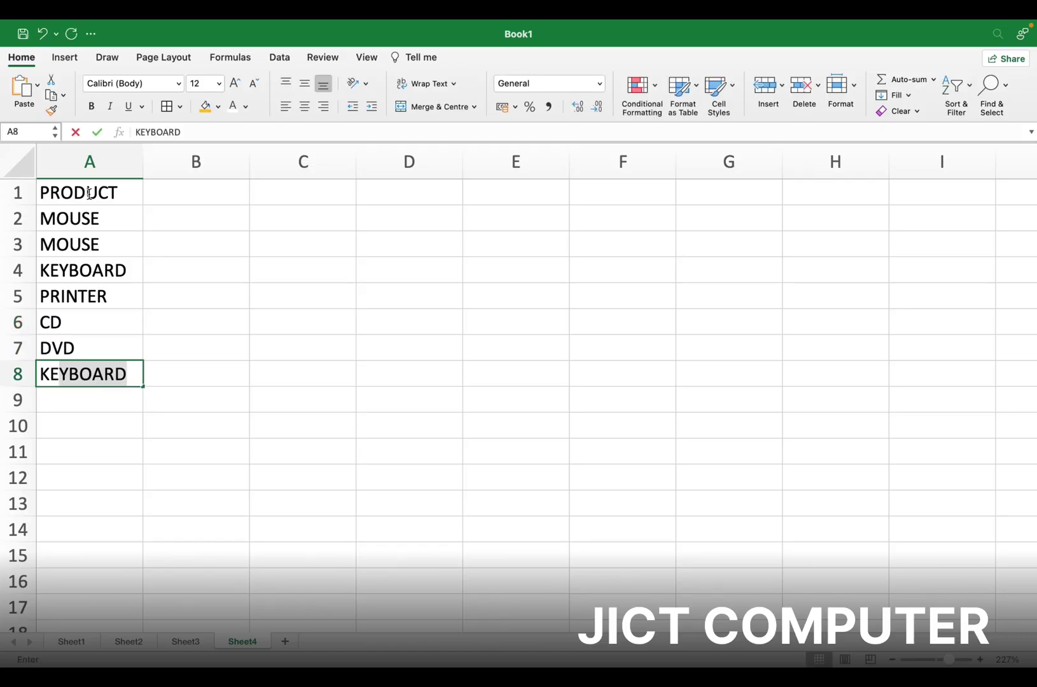
key("Return")
type("MOUSE")
key("Return")
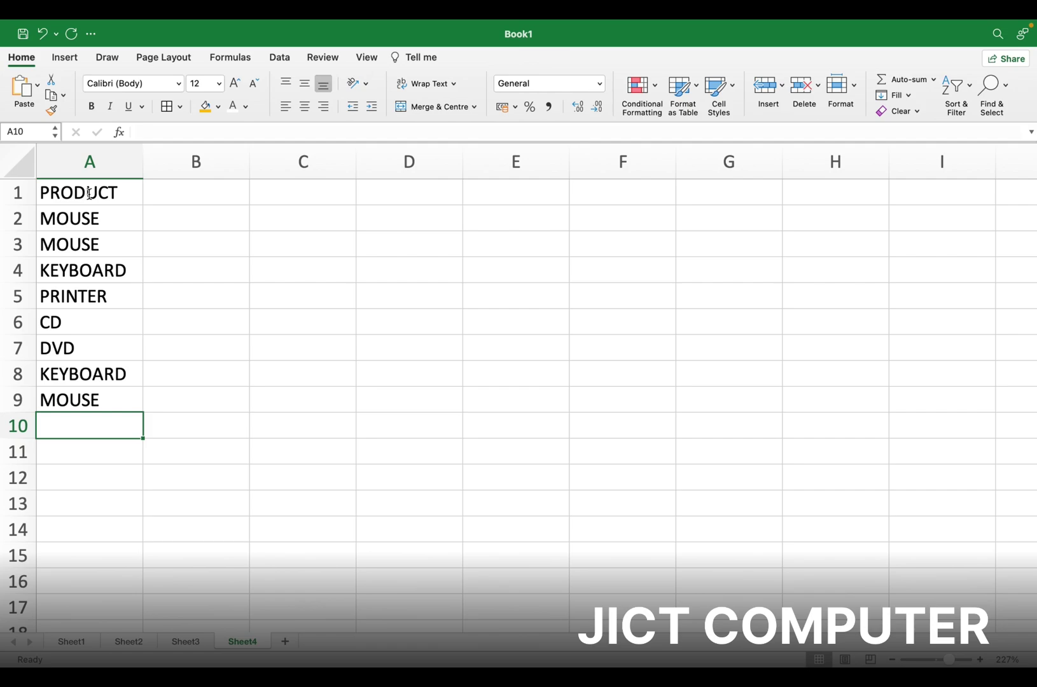
type("CD")
key("Return")
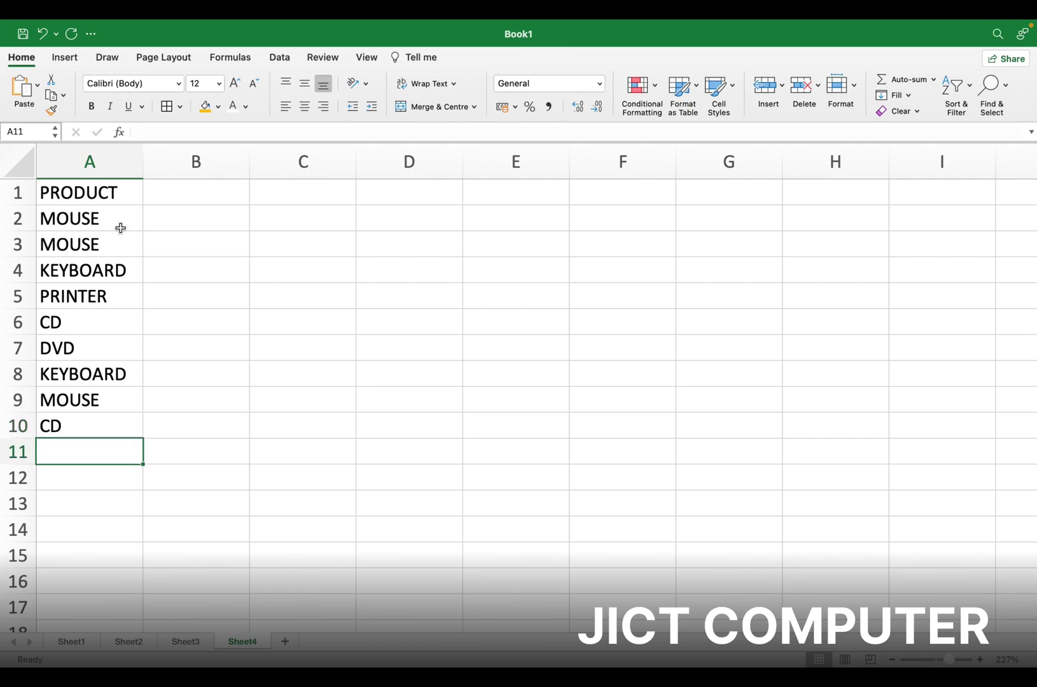
Copy the A1:A10 product list into columns B, C and D, then reselect A1:A10
left_click_drag(105, 195, 93, 424)
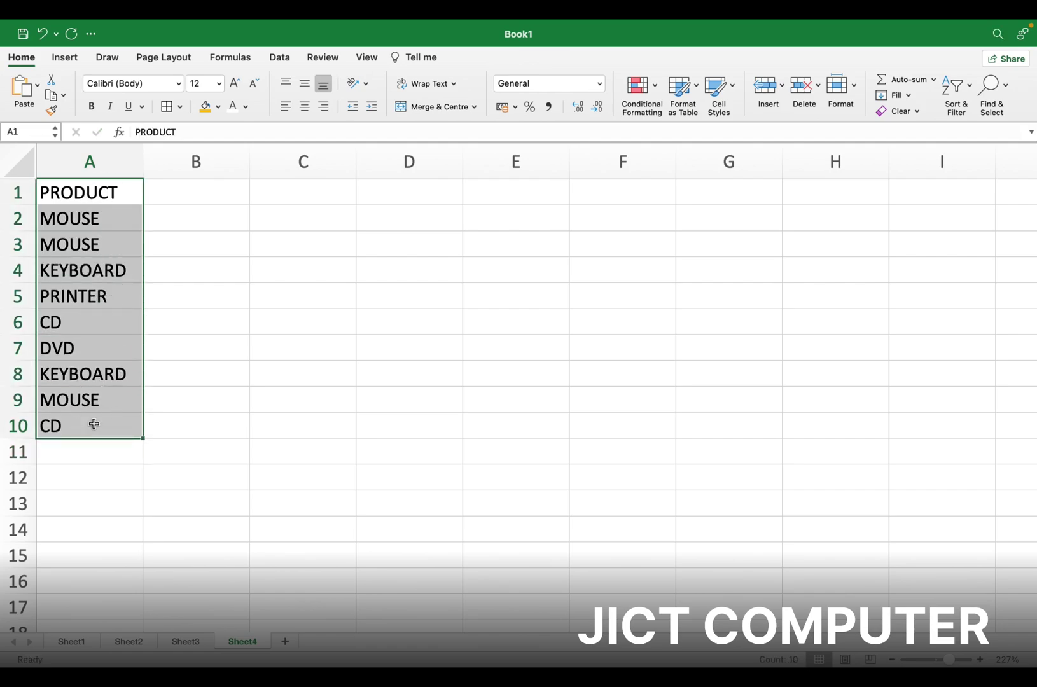
left_click(51, 97)
left_click(216, 194)
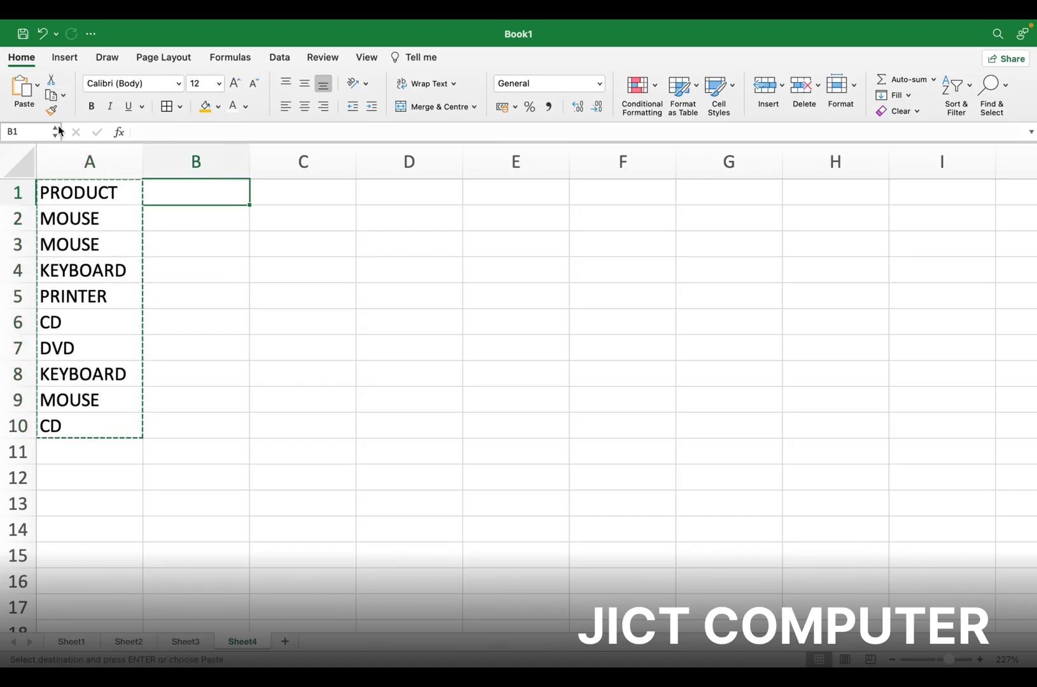
left_click(24, 89)
left_click(273, 188)
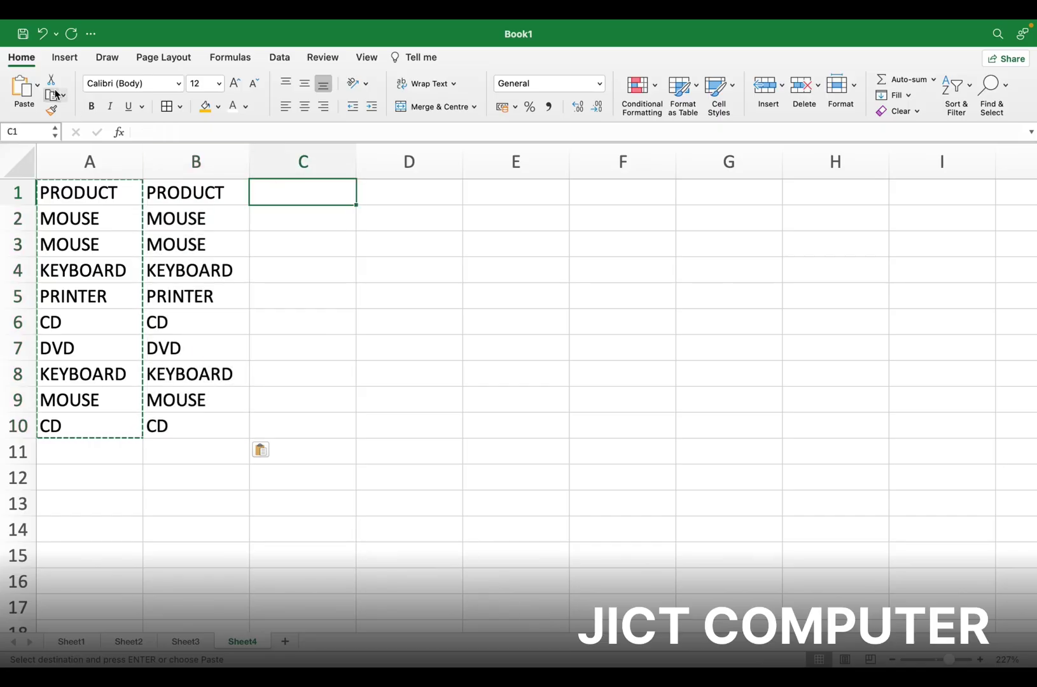
left_click(24, 89)
left_click(414, 190)
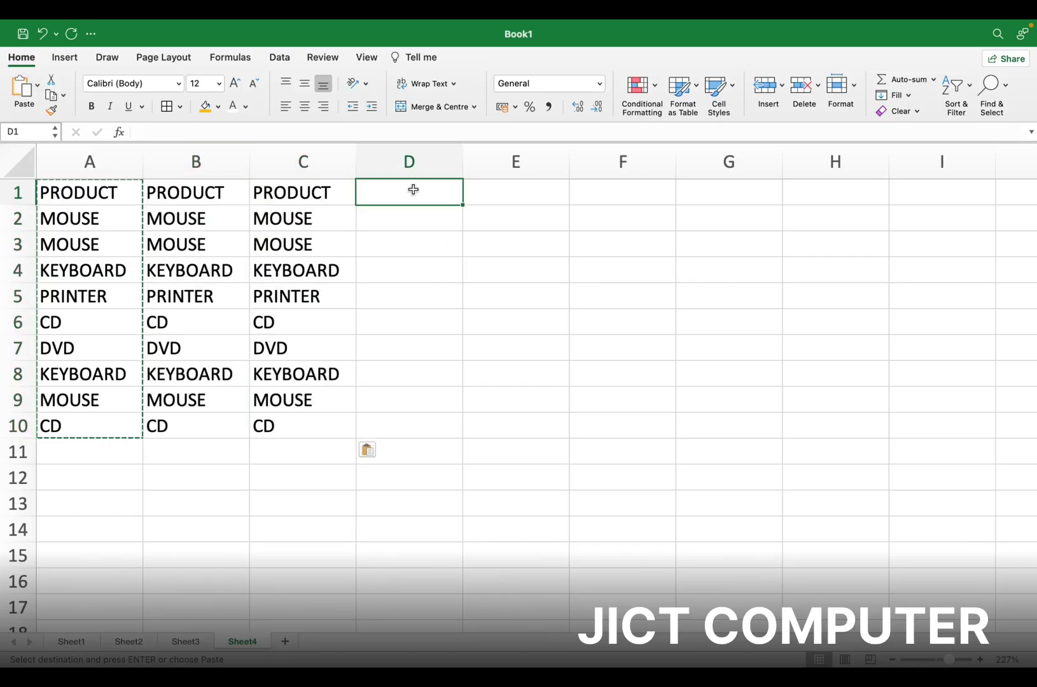
left_click(23, 89)
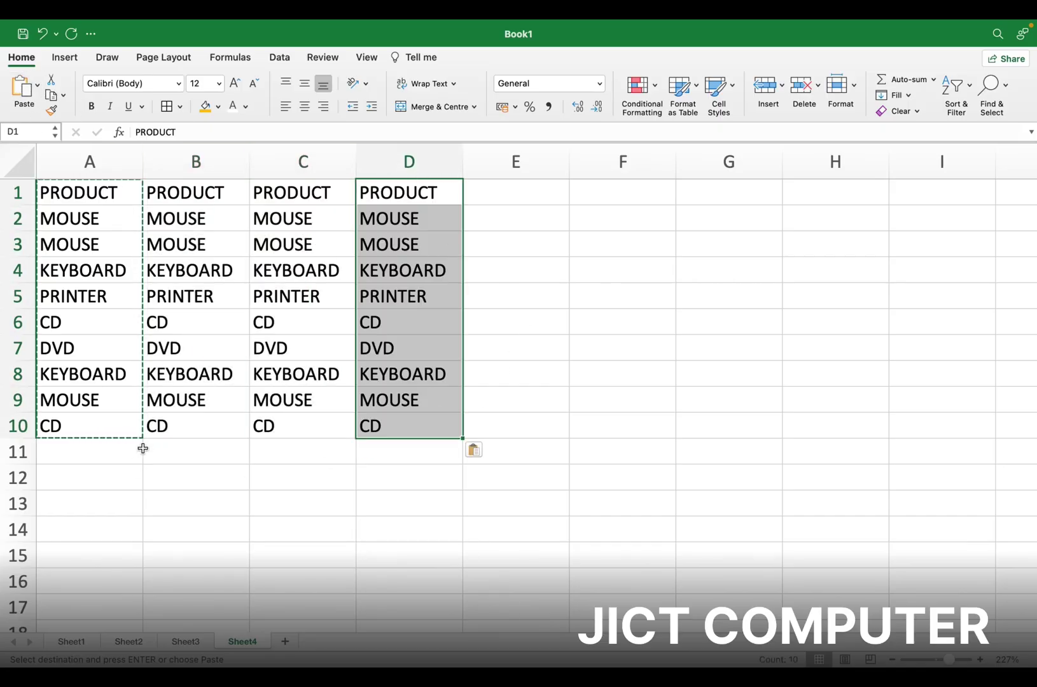
double_click(121, 454)
left_click_drag(102, 193, 113, 429)
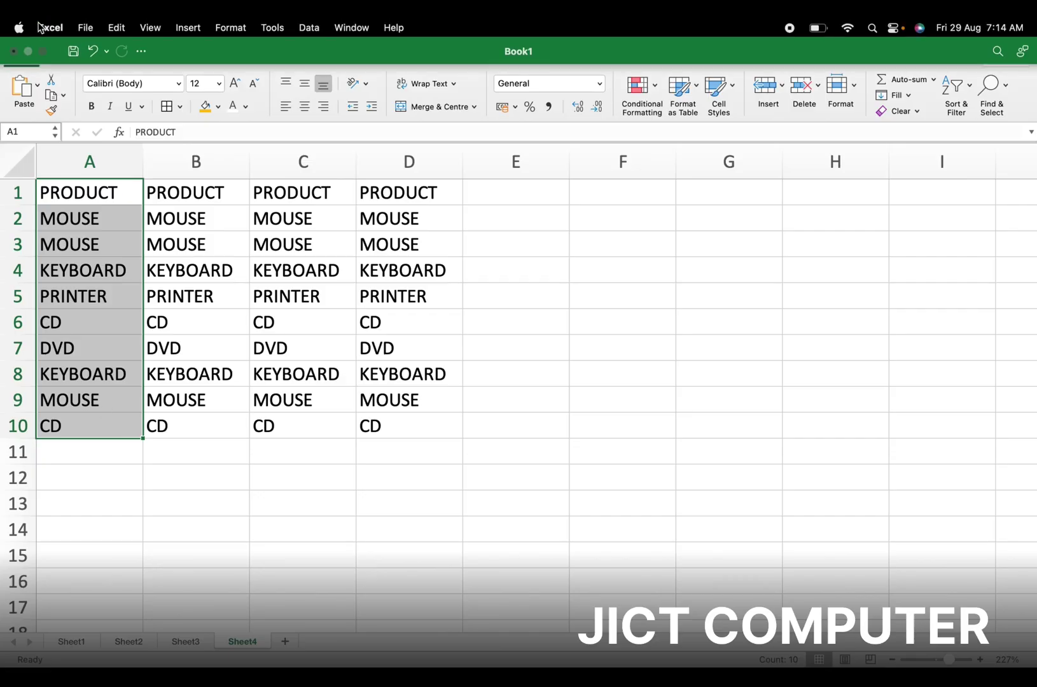
Start a Text that Contains rule for MOUSE and choose a custom highlight format
left_click(639, 88)
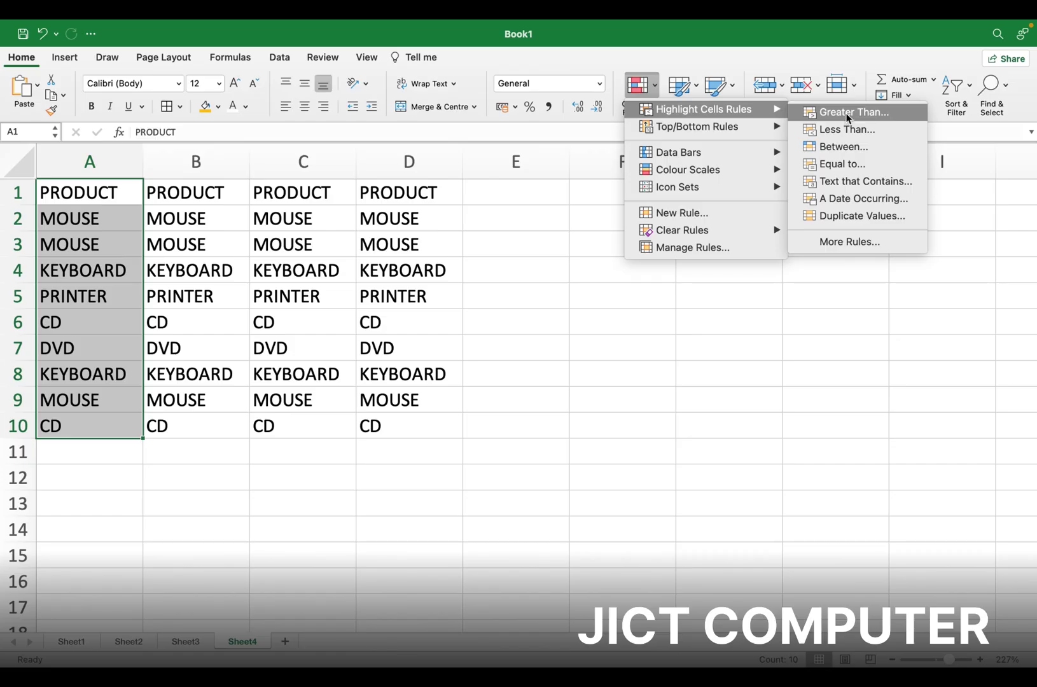
left_click(859, 183)
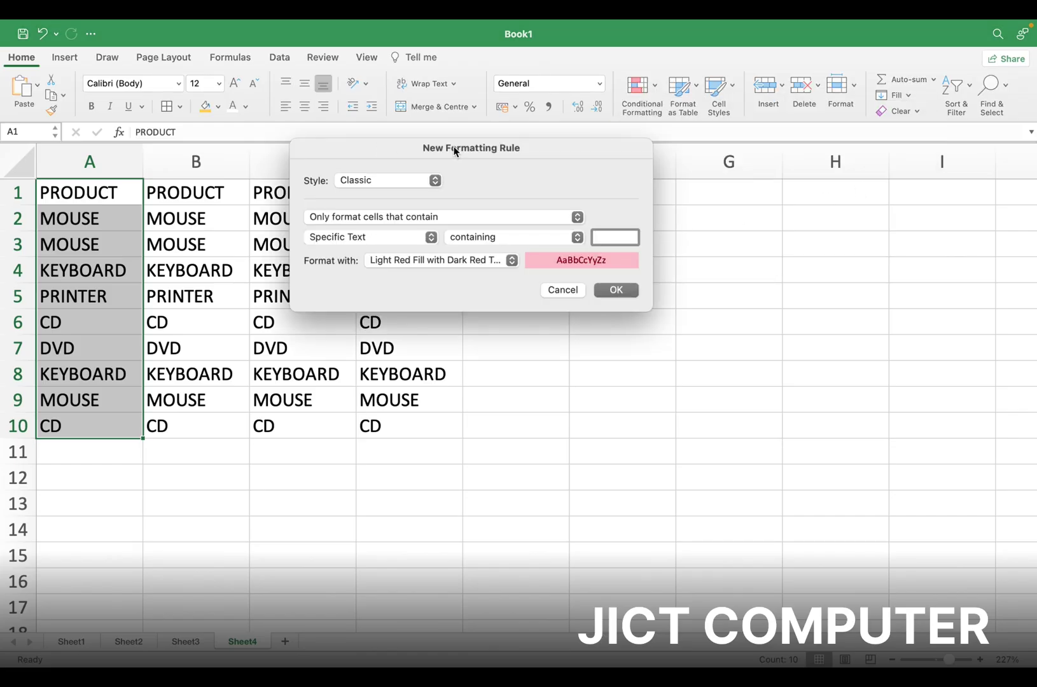
left_click_drag(447, 148, 641, 229)
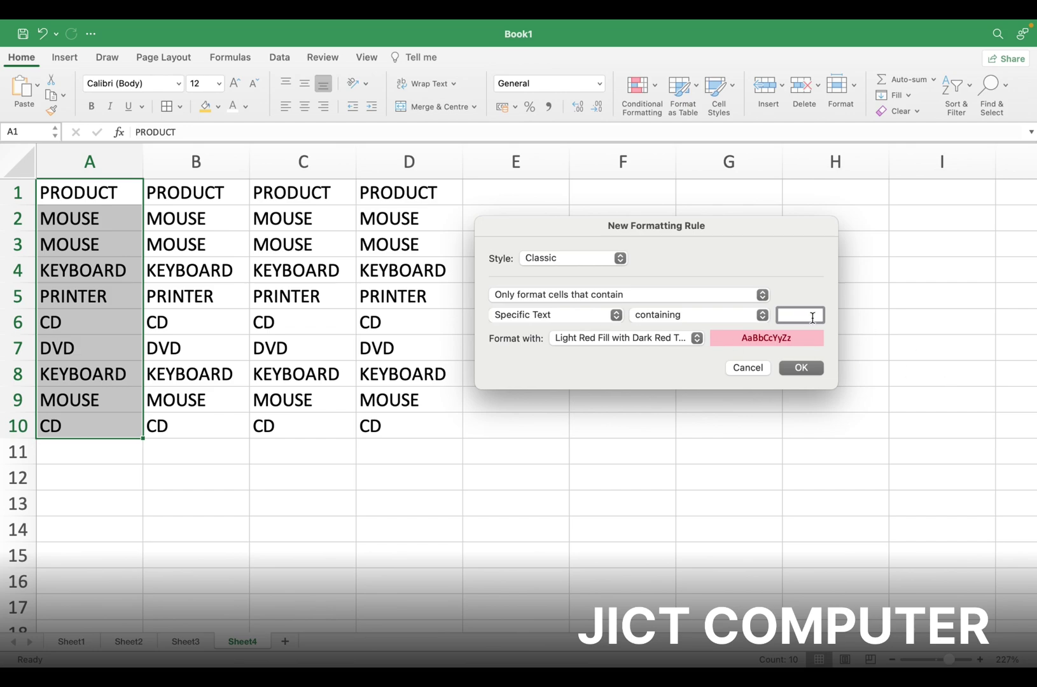
type("MOUSE")
left_click(762, 297)
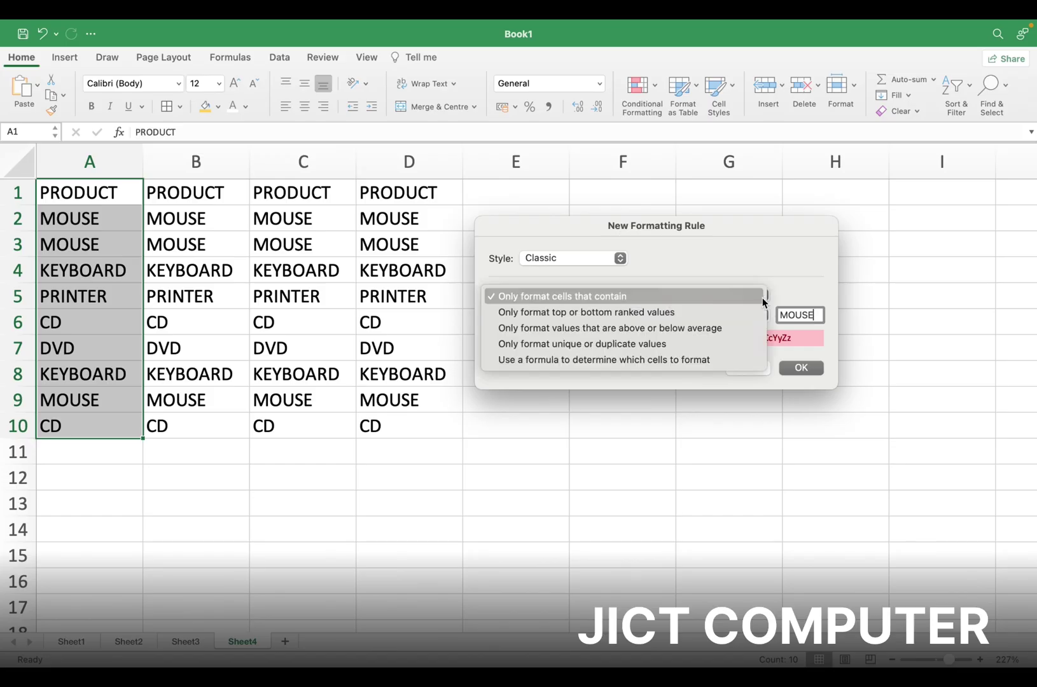
left_click(602, 297)
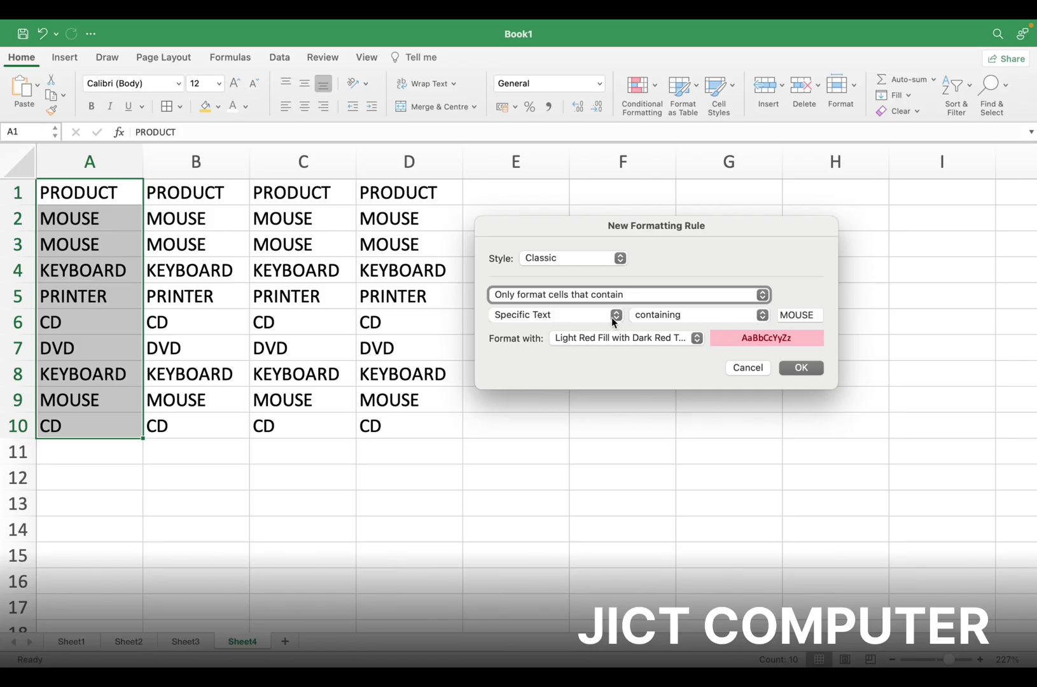
left_click(697, 341)
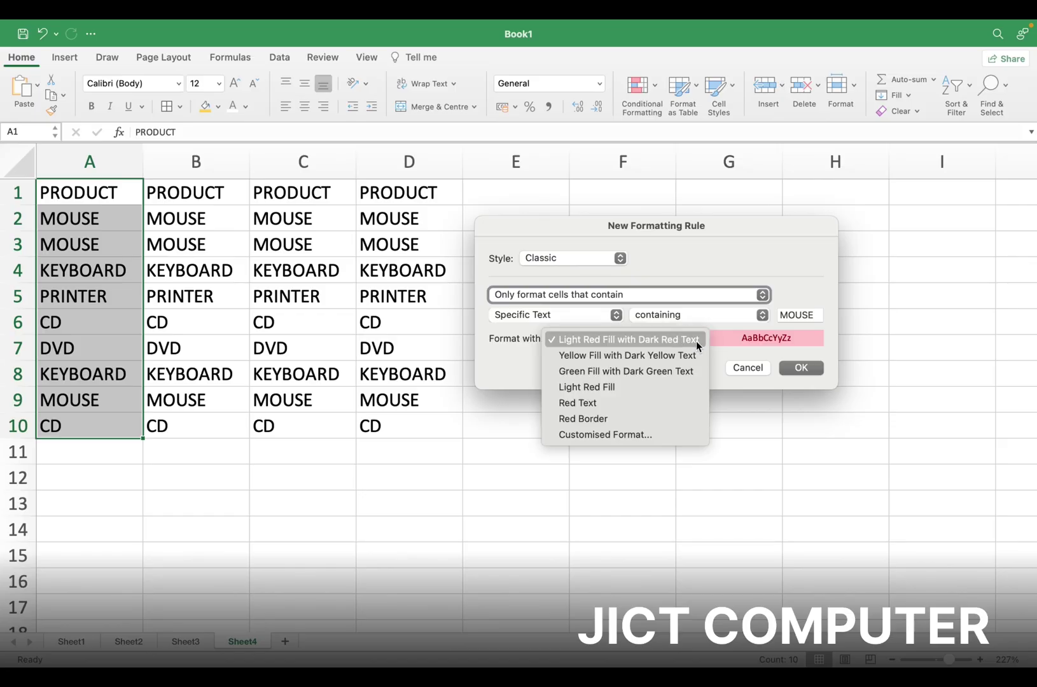
left_click(635, 437)
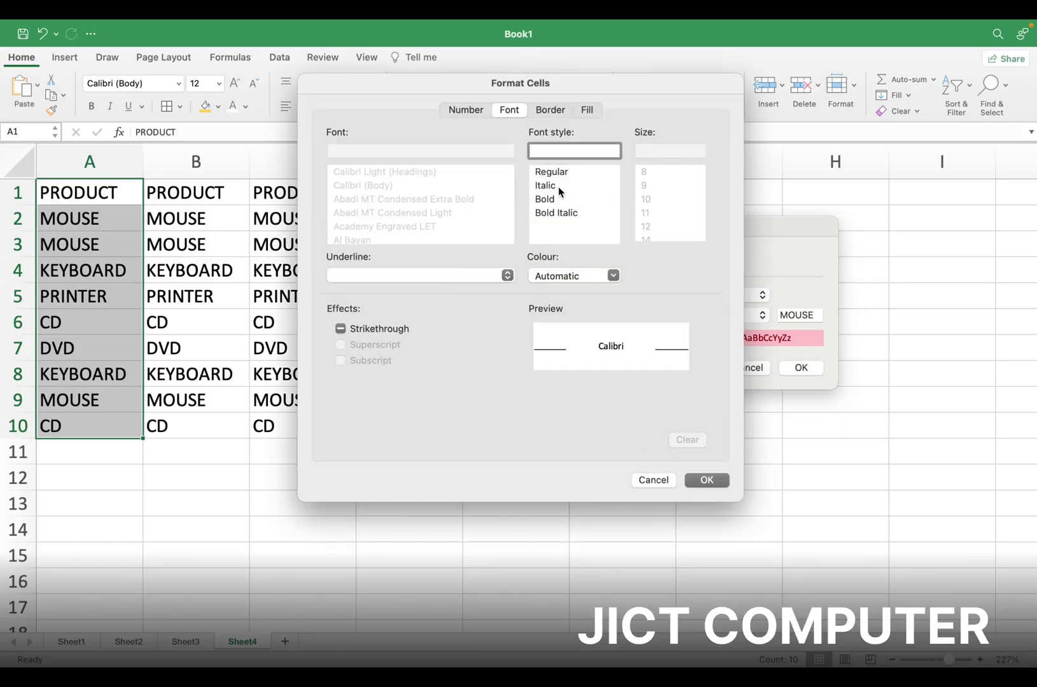
Give the MOUSE rule bold text with a yellow fill and apply it
left_click(540, 200)
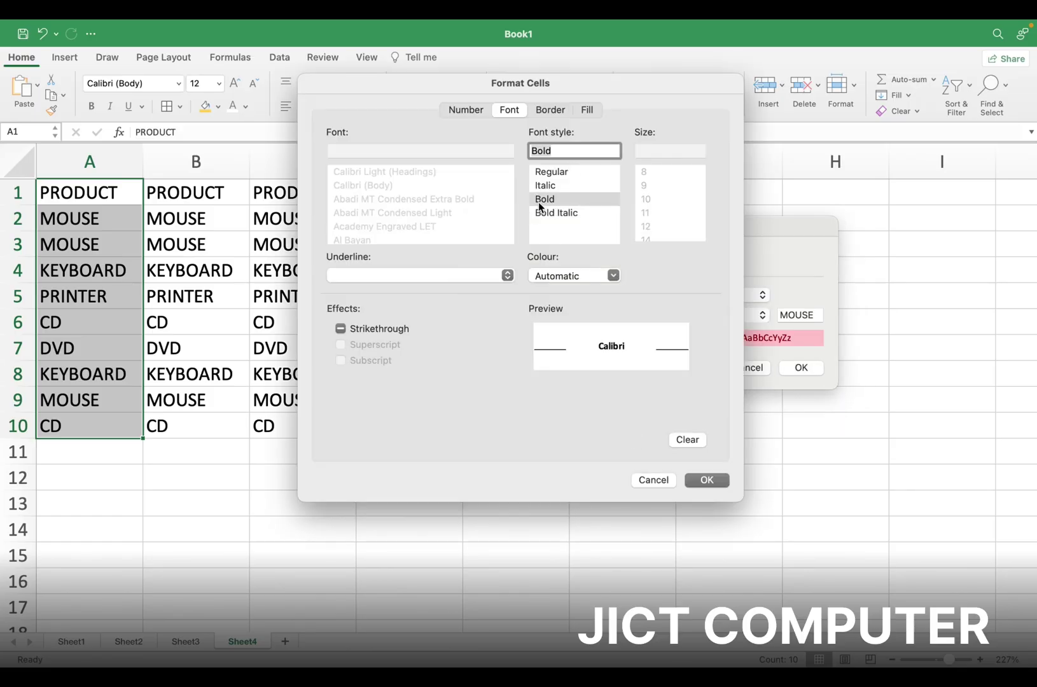
left_click(588, 112)
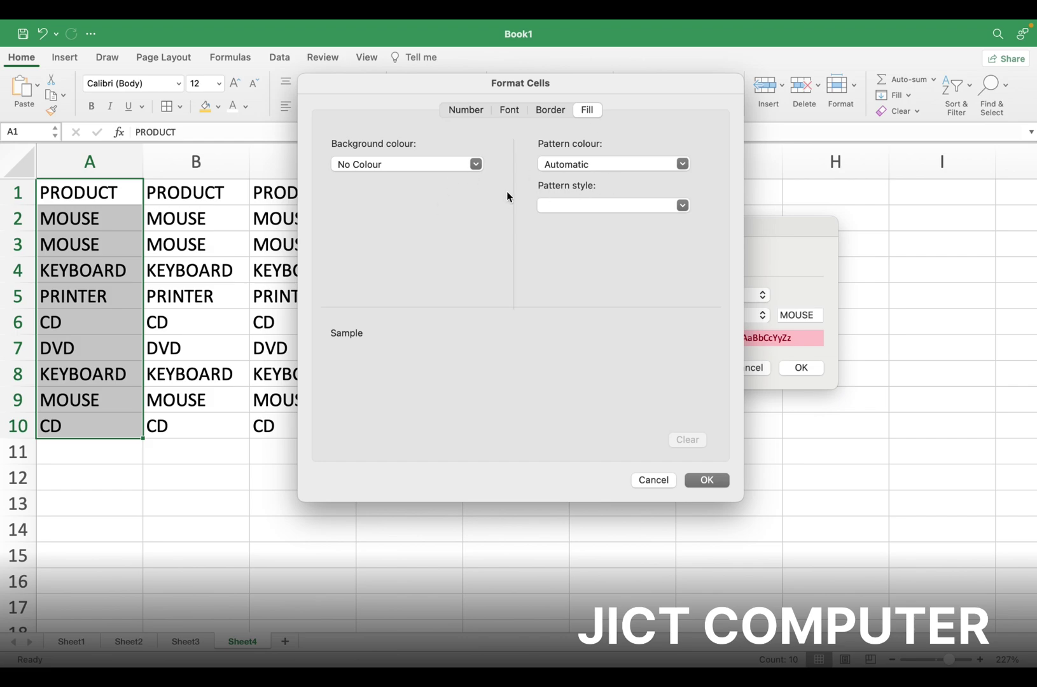
left_click(476, 165)
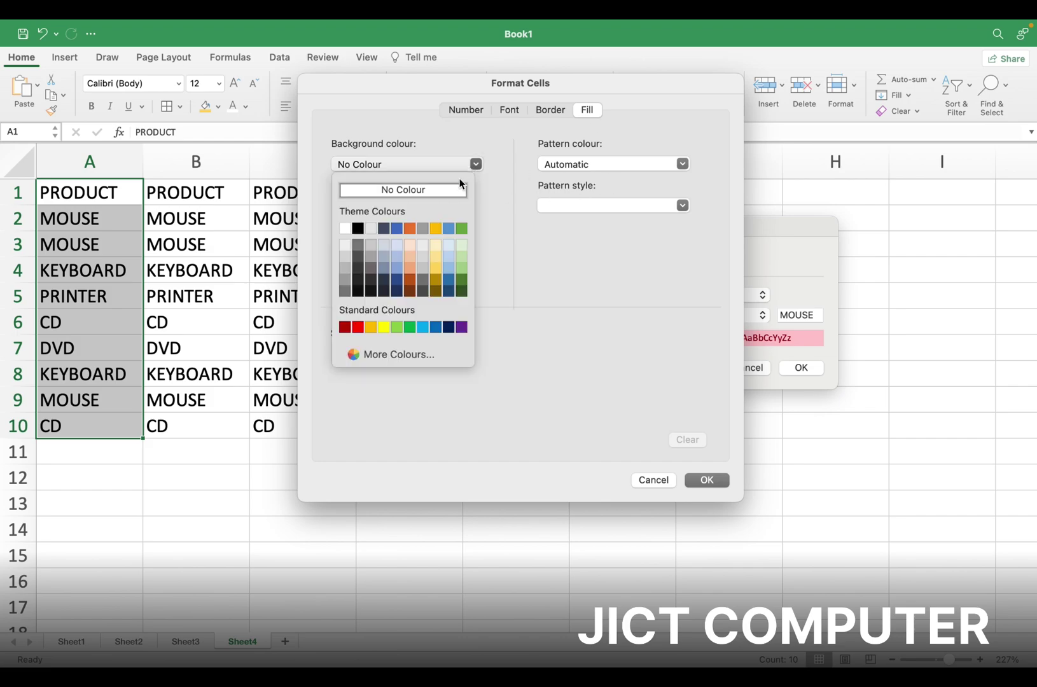
left_click(436, 229)
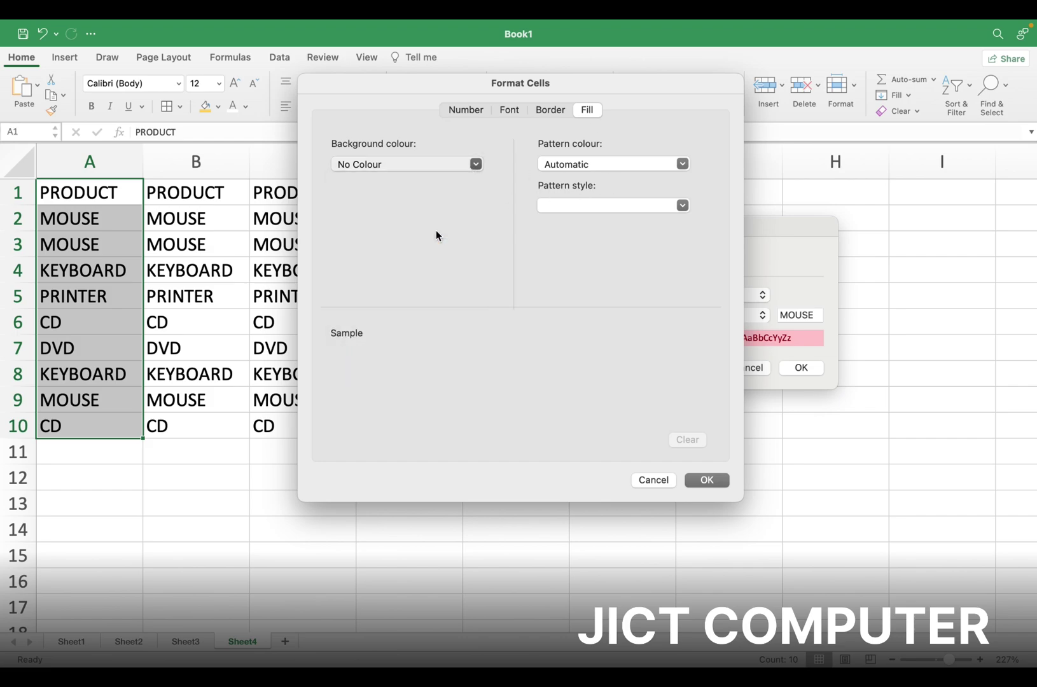
left_click(708, 481)
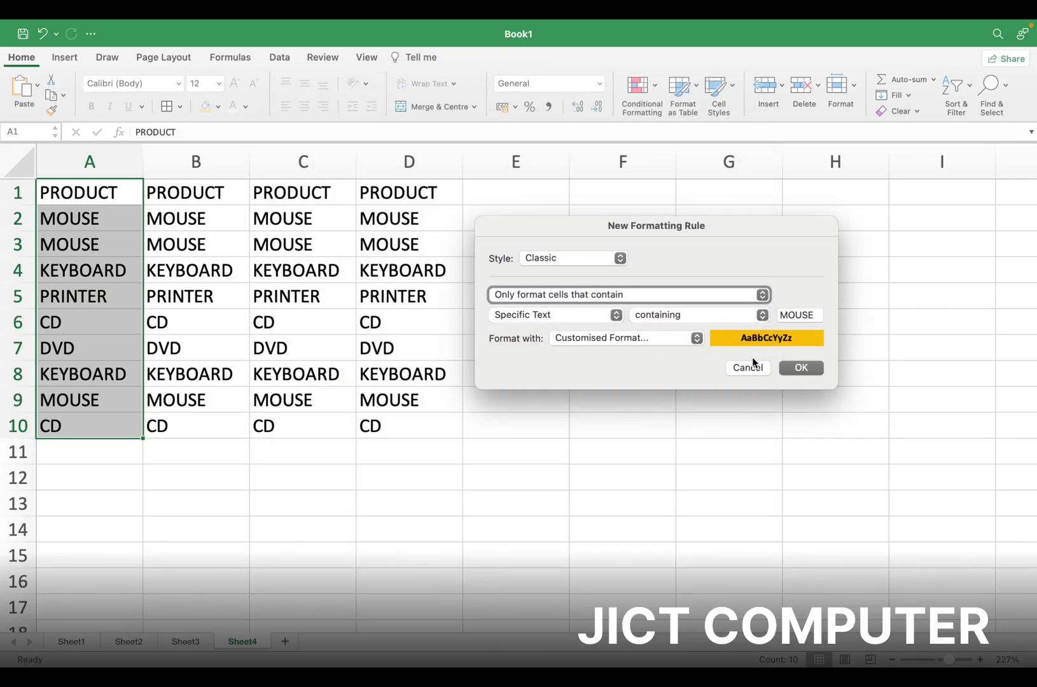
left_click(798, 368)
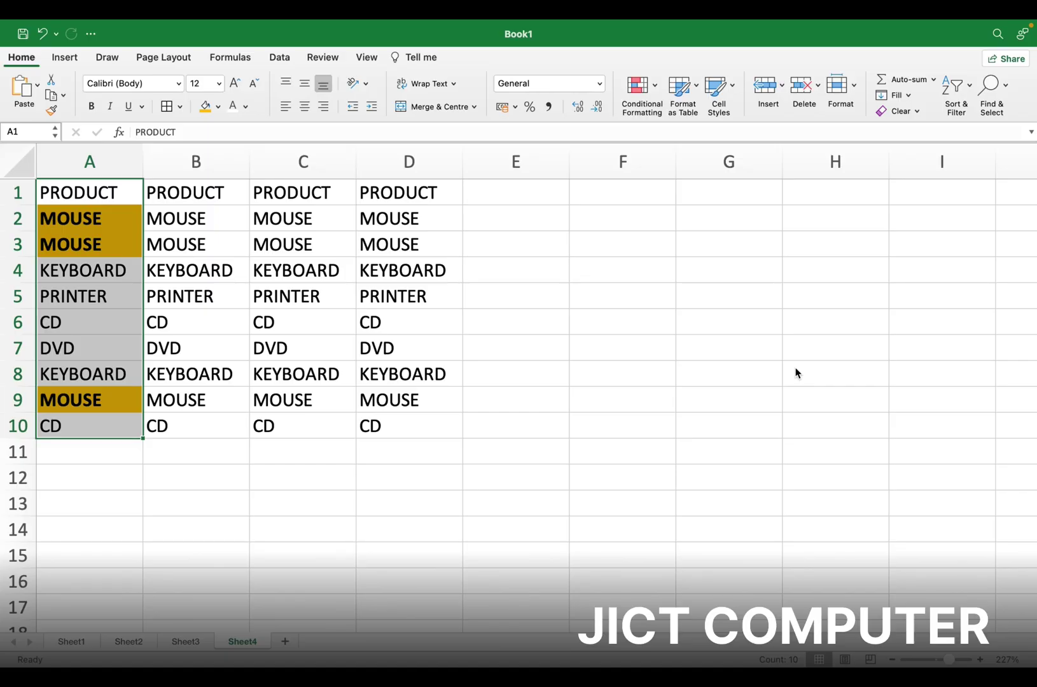
left_click(214, 207)
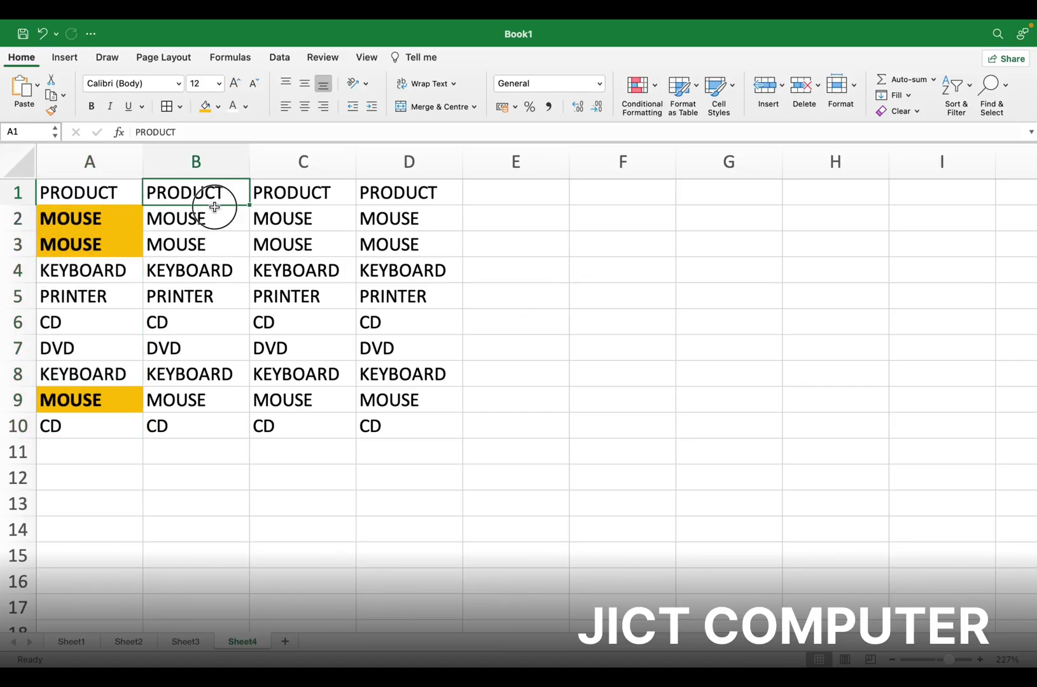
left_click_drag(214, 207, 245, 436)
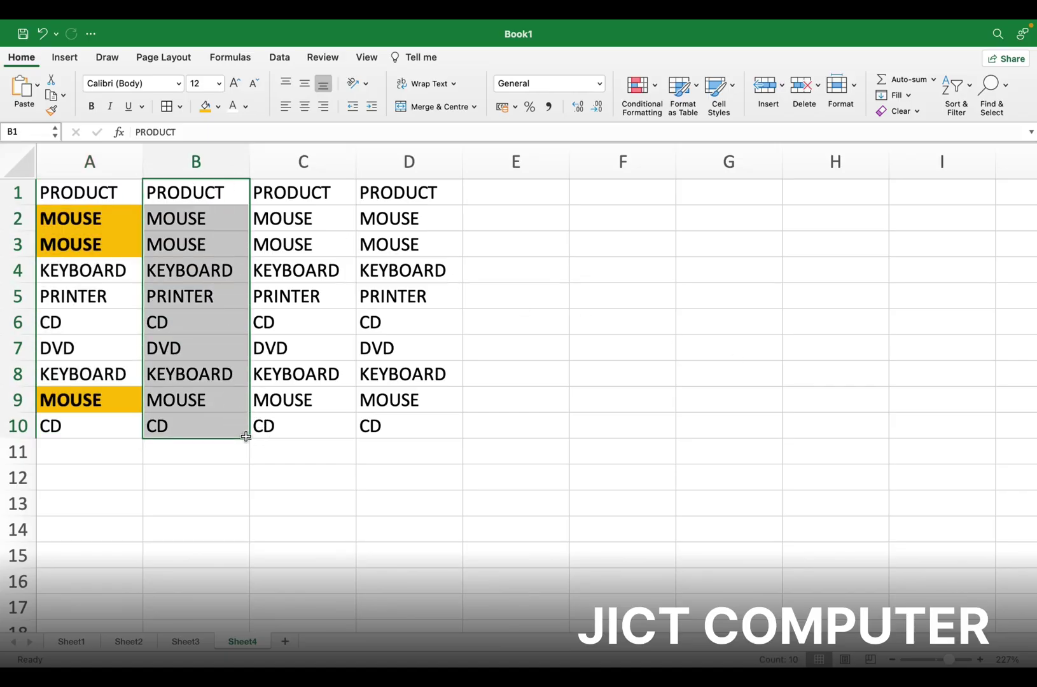
left_click(642, 89)
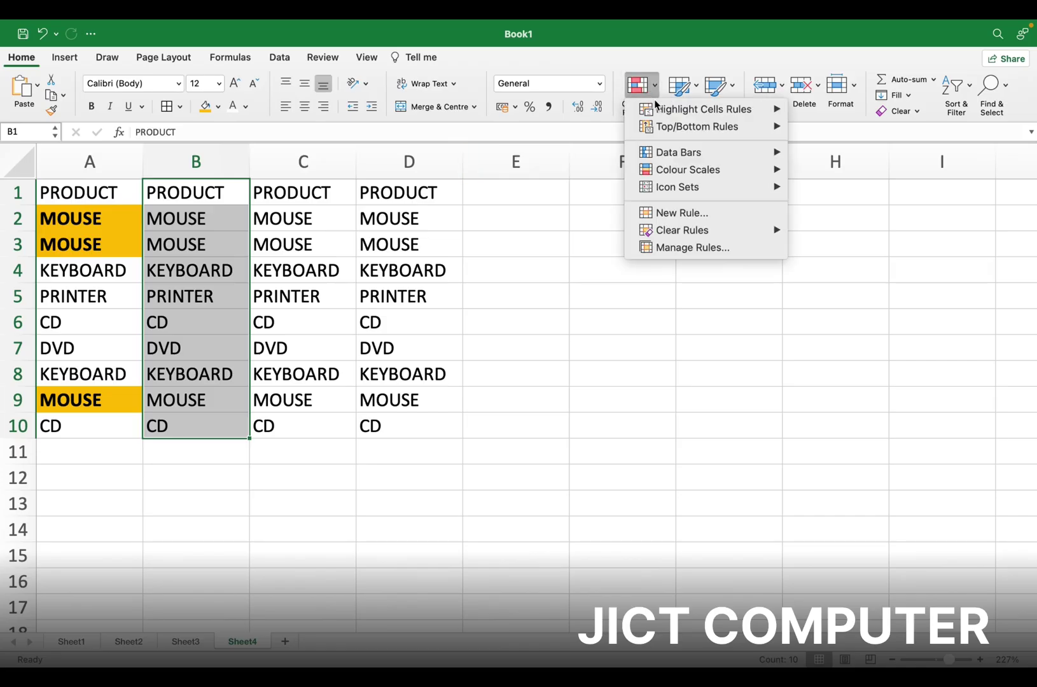
mouse_move(771, 108)
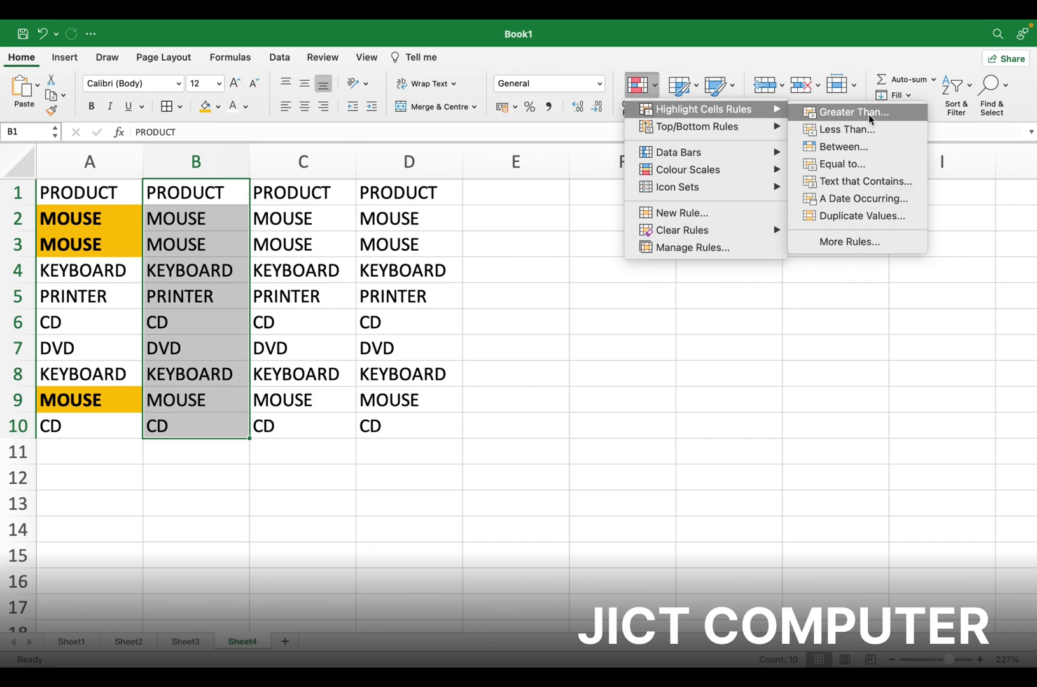
left_click(523, 183)
left_click(523, 183)
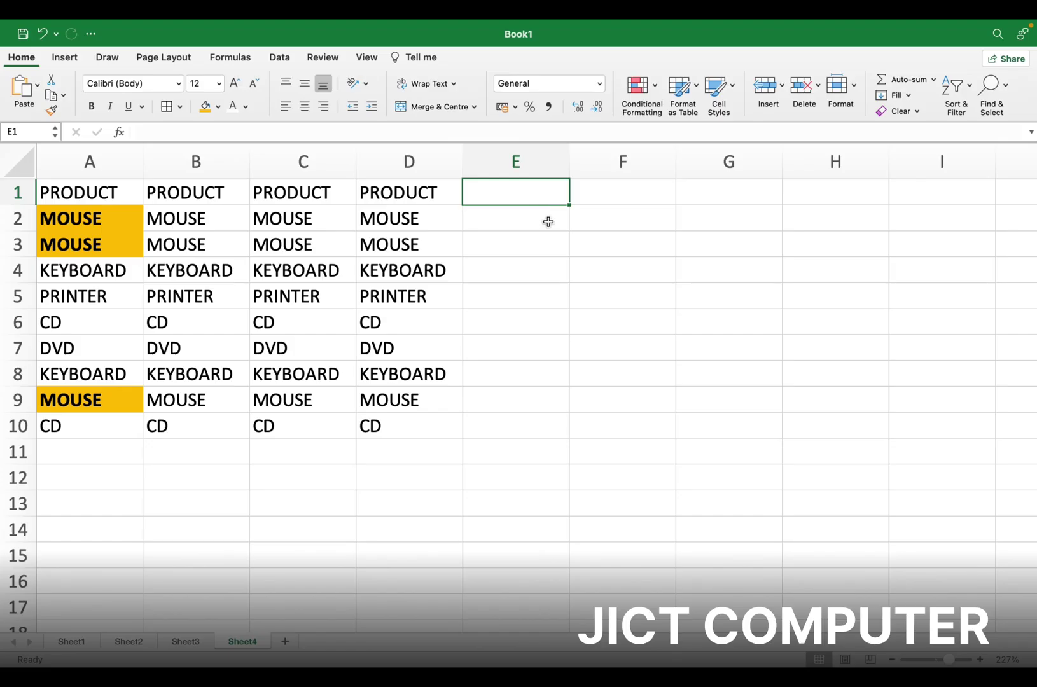
Enter =RANDBETWEEN(100,5000) in E1 and fill it down to E16
type("23")
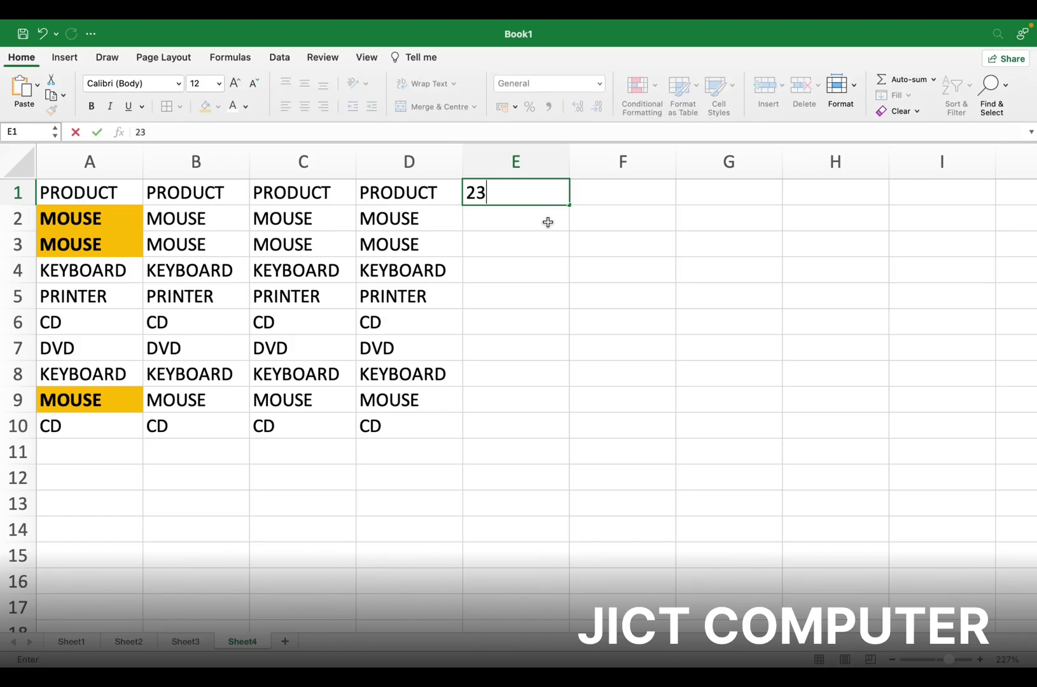
key("BackSpace")
key("BackSpace")
type("=")
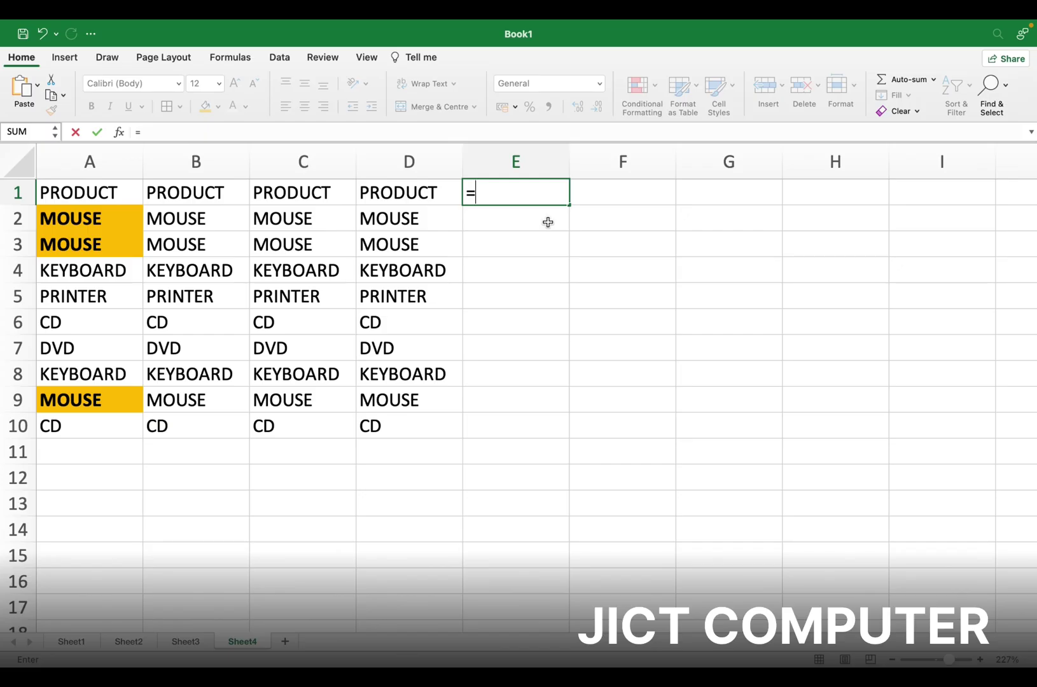
type("RAN")
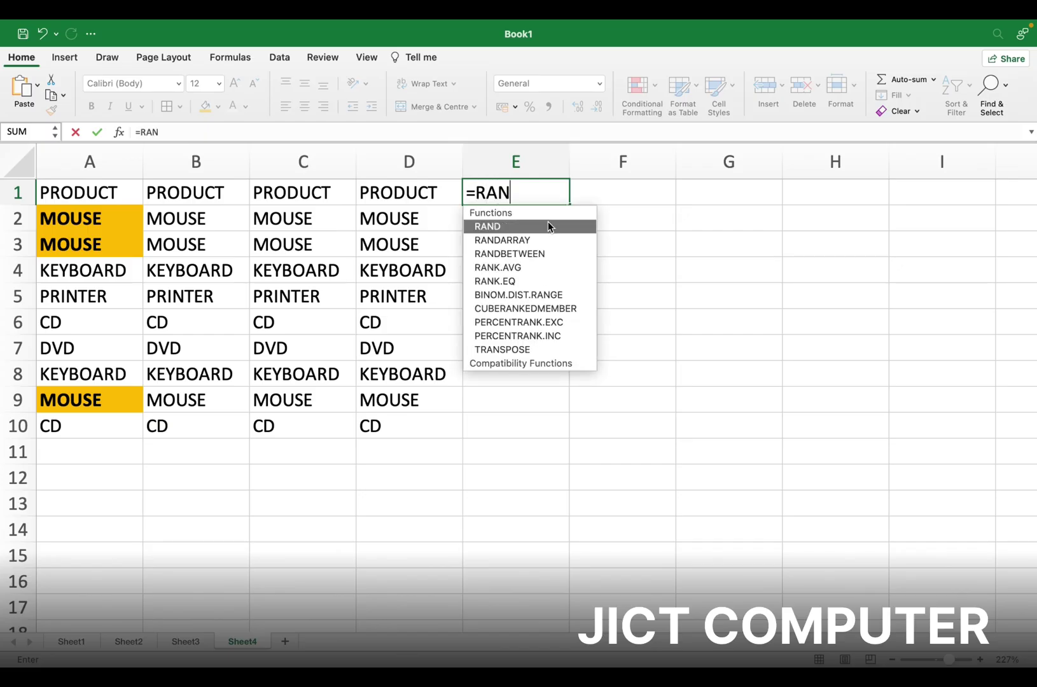
key("Down")
key("Down")
key("Tab")
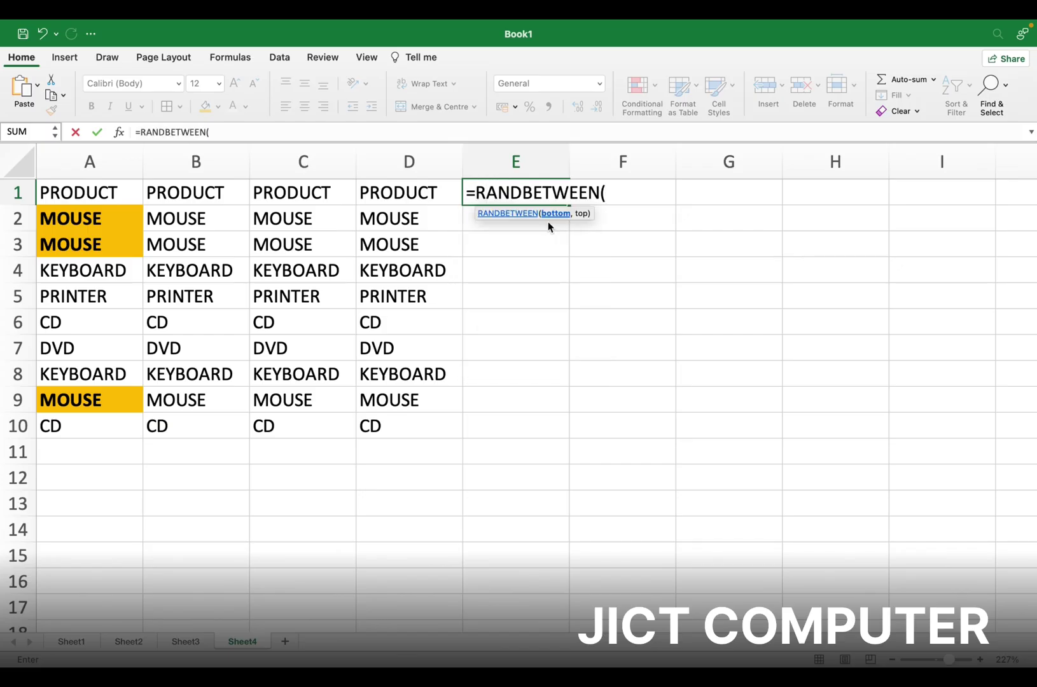
type("100,5000)")
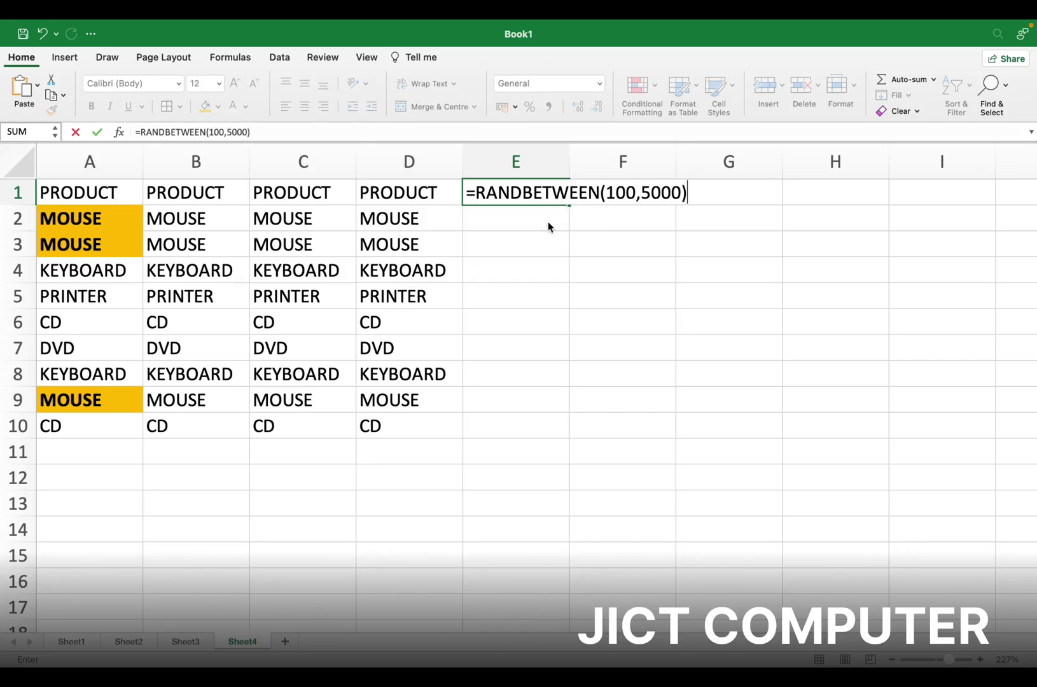
key("Return")
left_click(551, 190)
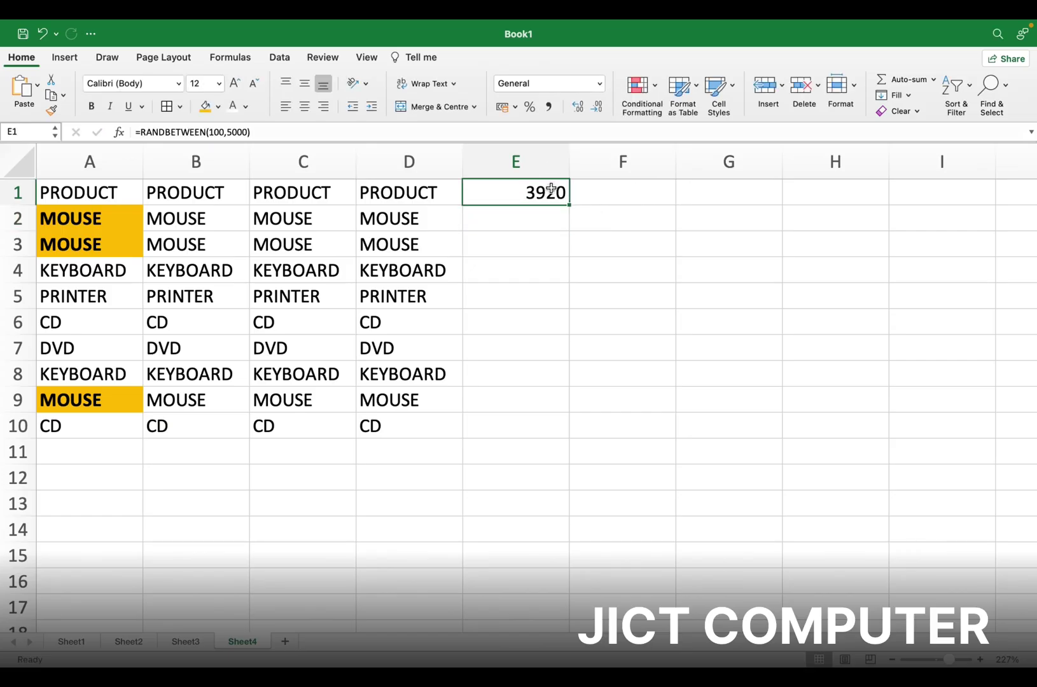
left_click_drag(569, 205, 560, 591)
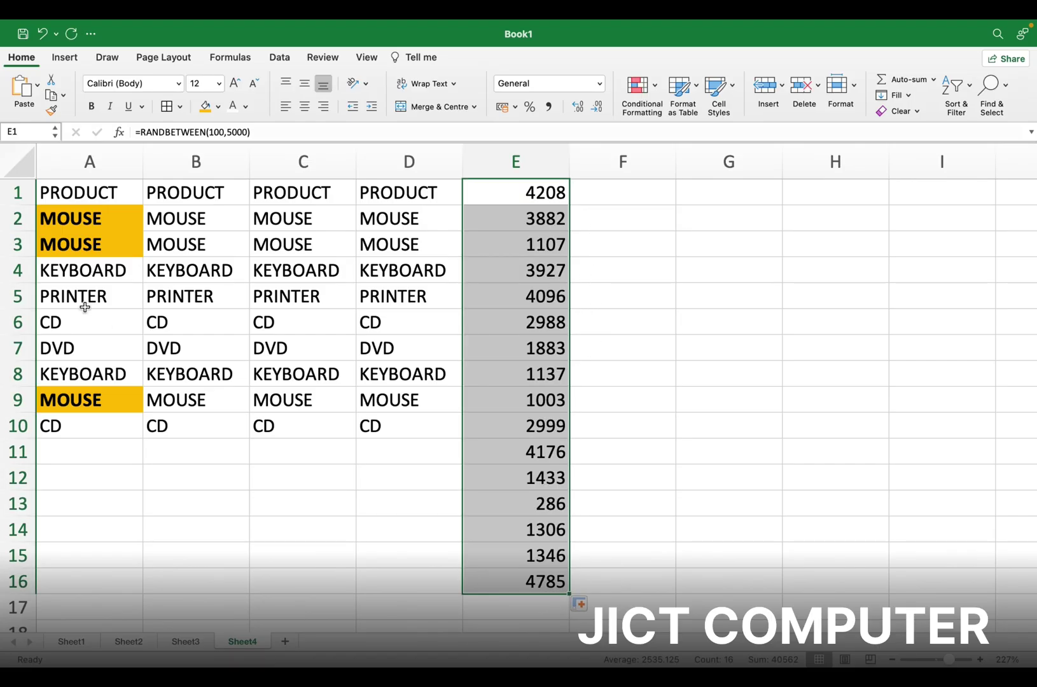
Convert column E's random formulas to plain values and reselect E1:E16
left_click(53, 95)
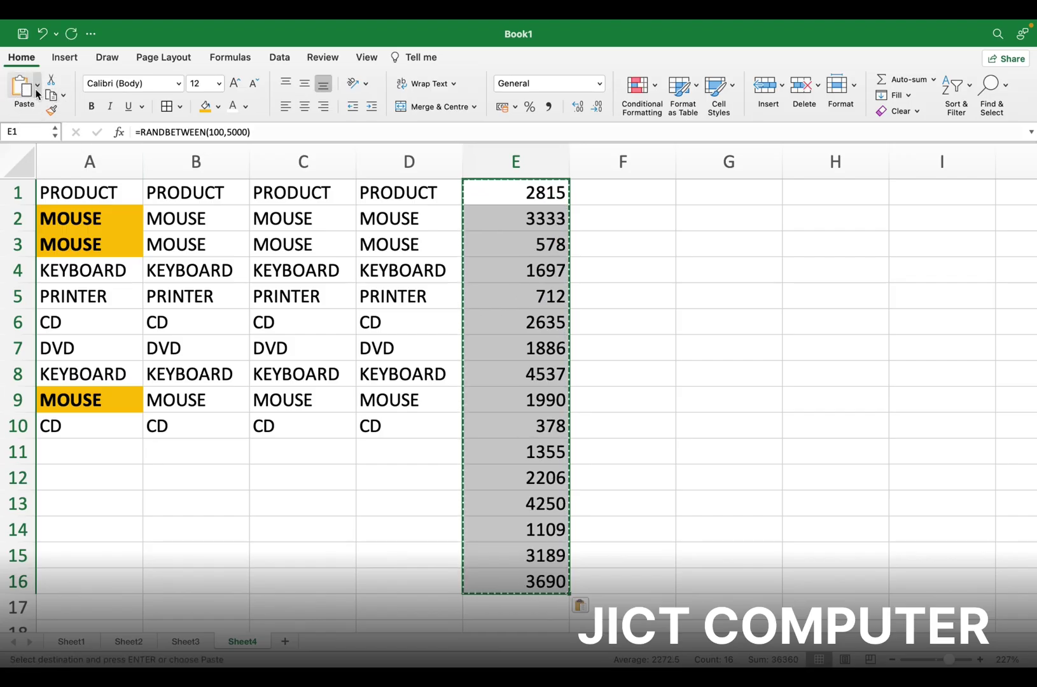
left_click(35, 89)
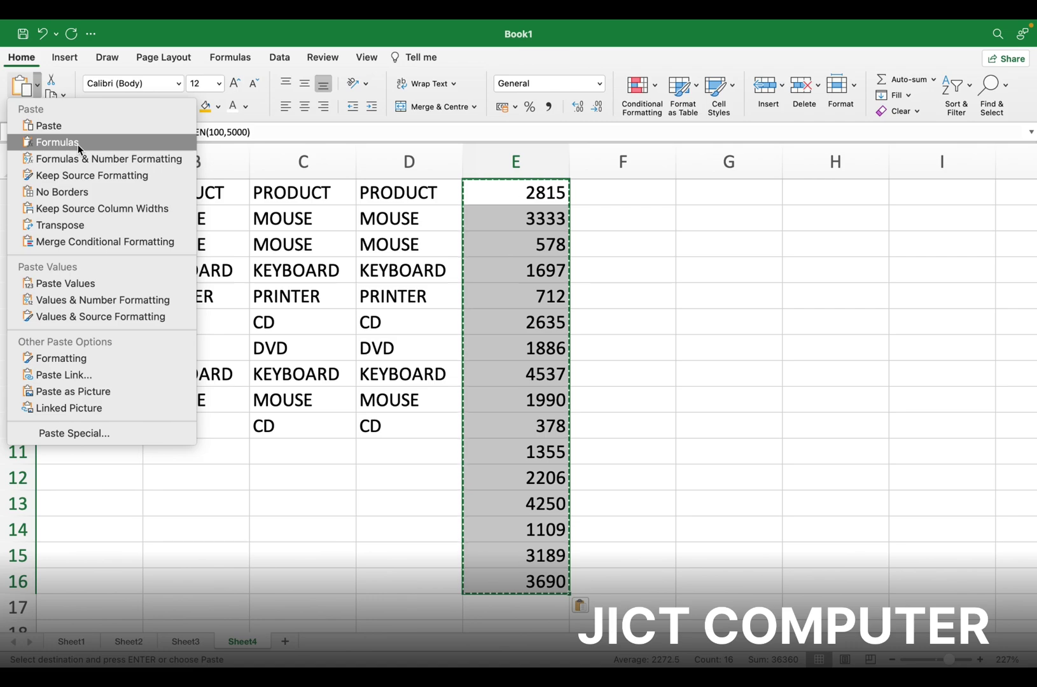
left_click(83, 286)
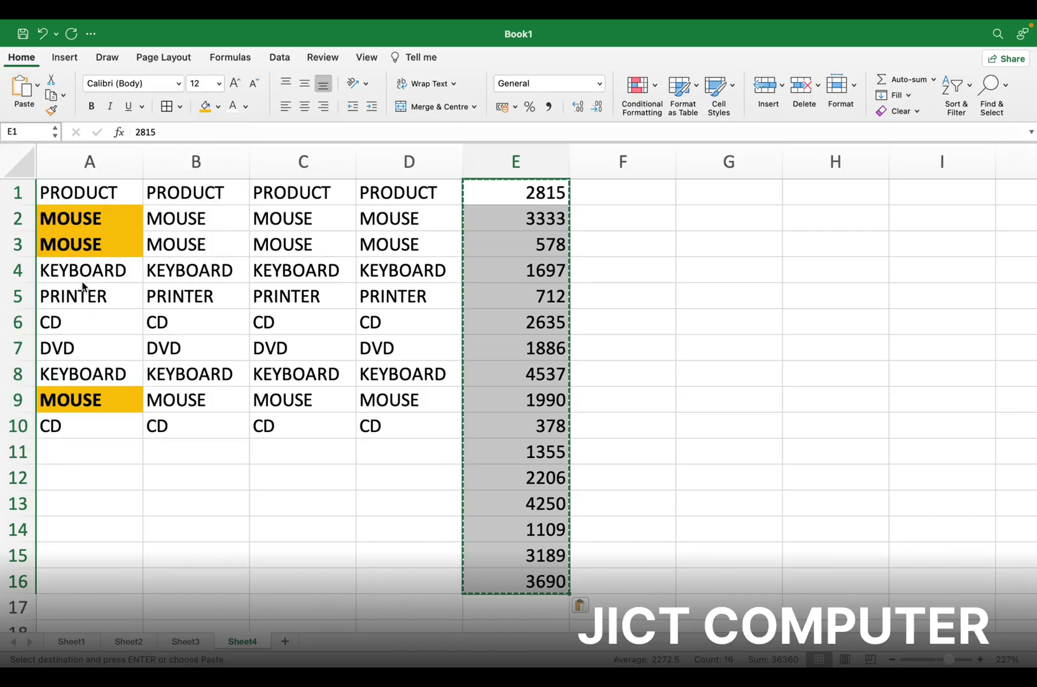
left_click(540, 194)
left_click_drag(540, 194, 980, 586)
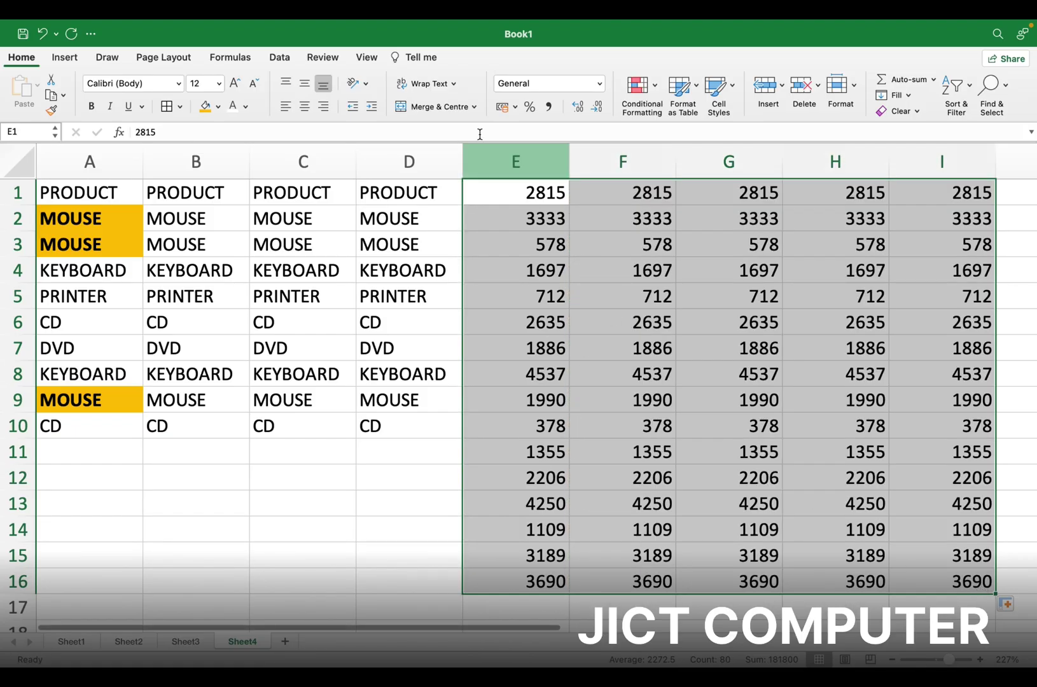
left_click_drag(537, 192, 530, 579)
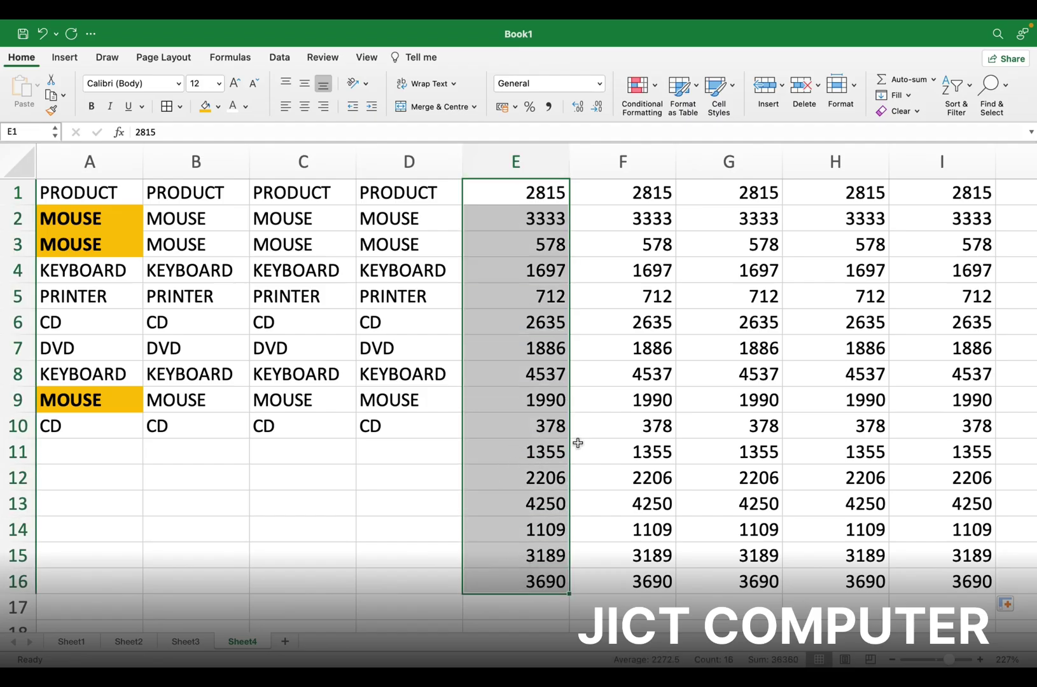
Add a Greater Than 1000 rule giving matching column E values a blue fill
left_click(656, 111)
mouse_move(657, 117)
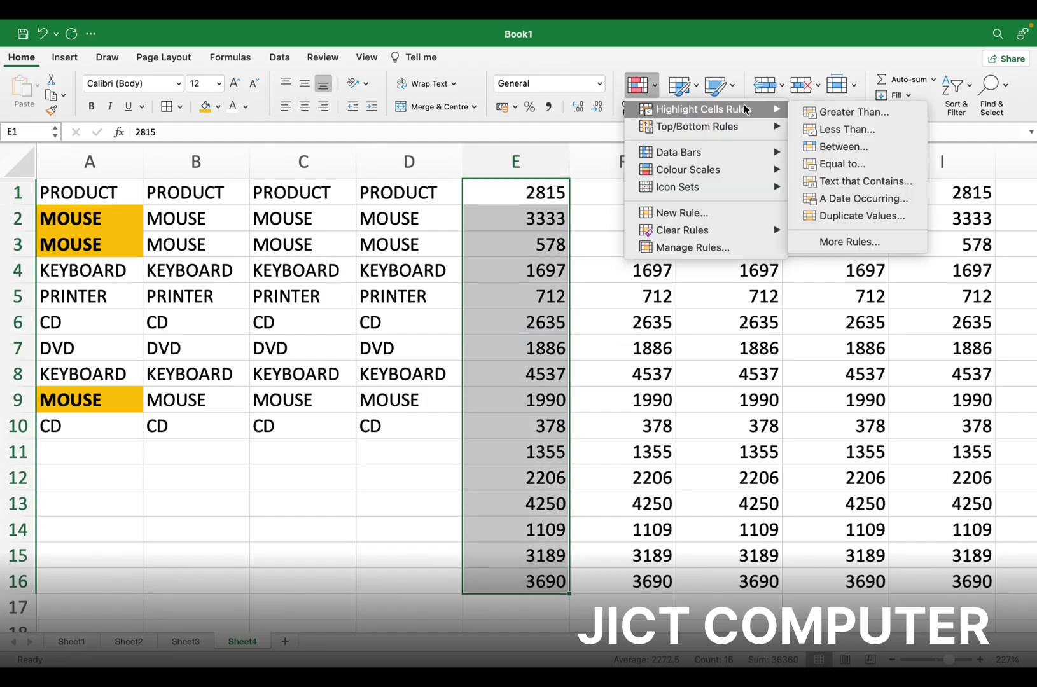
left_click(826, 115)
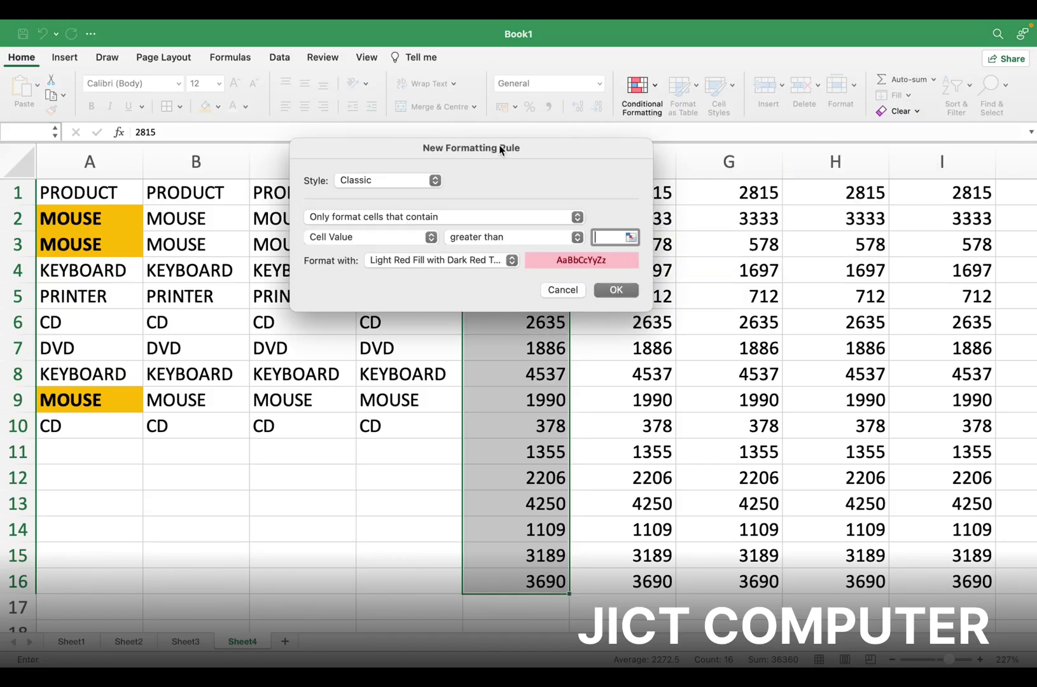
left_click_drag(498, 146, 267, 216)
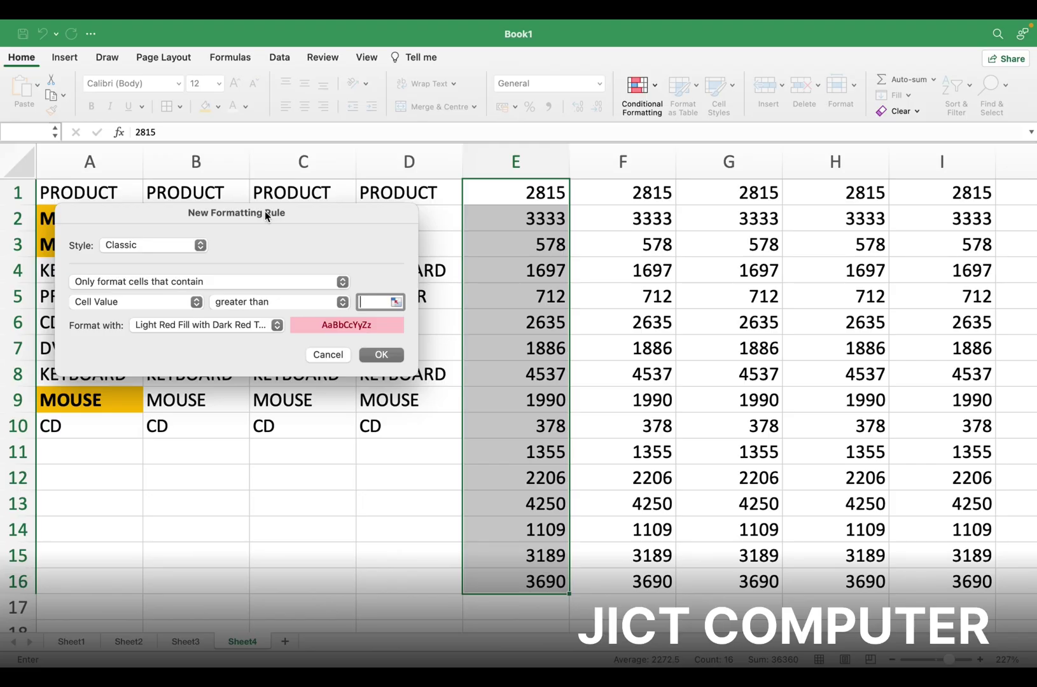
type("1000")
left_click(277, 325)
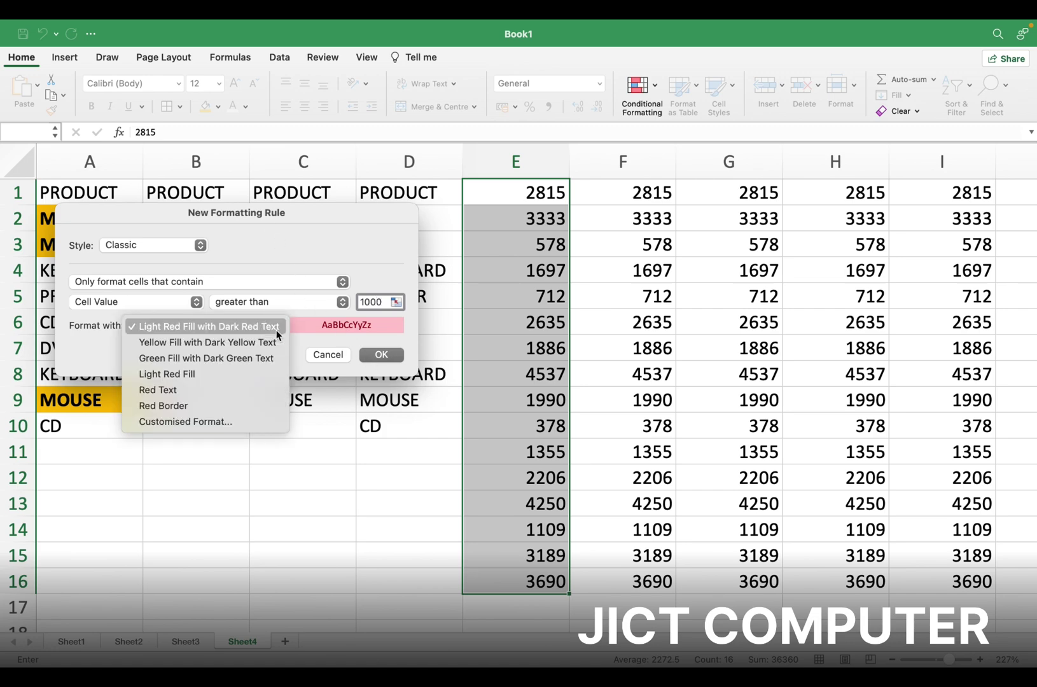
left_click(195, 423)
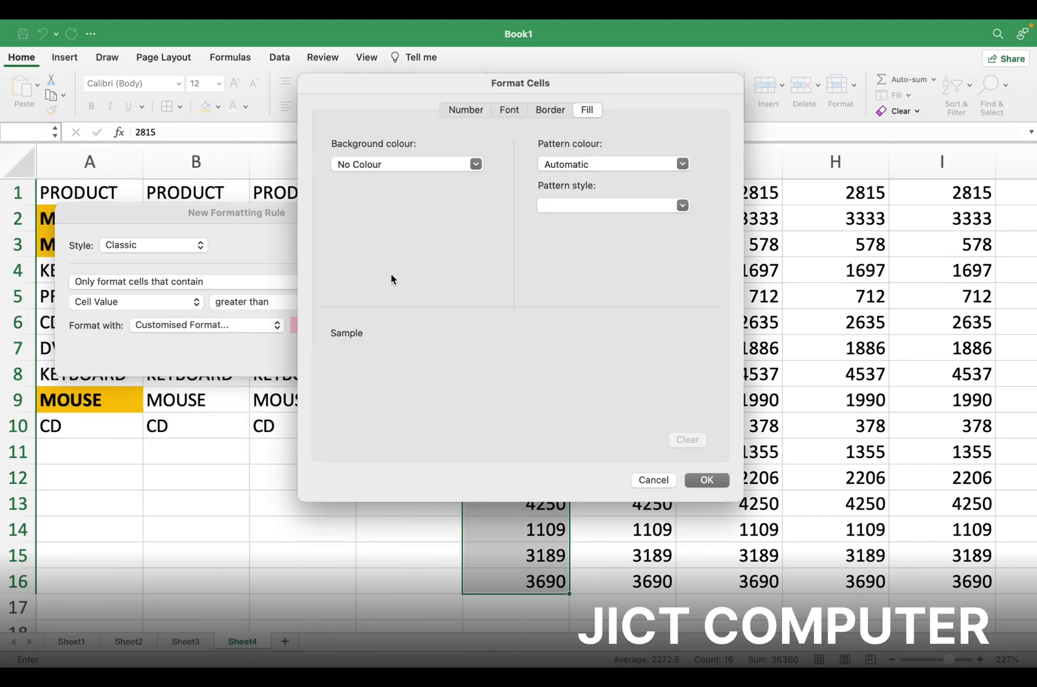
left_click(475, 165)
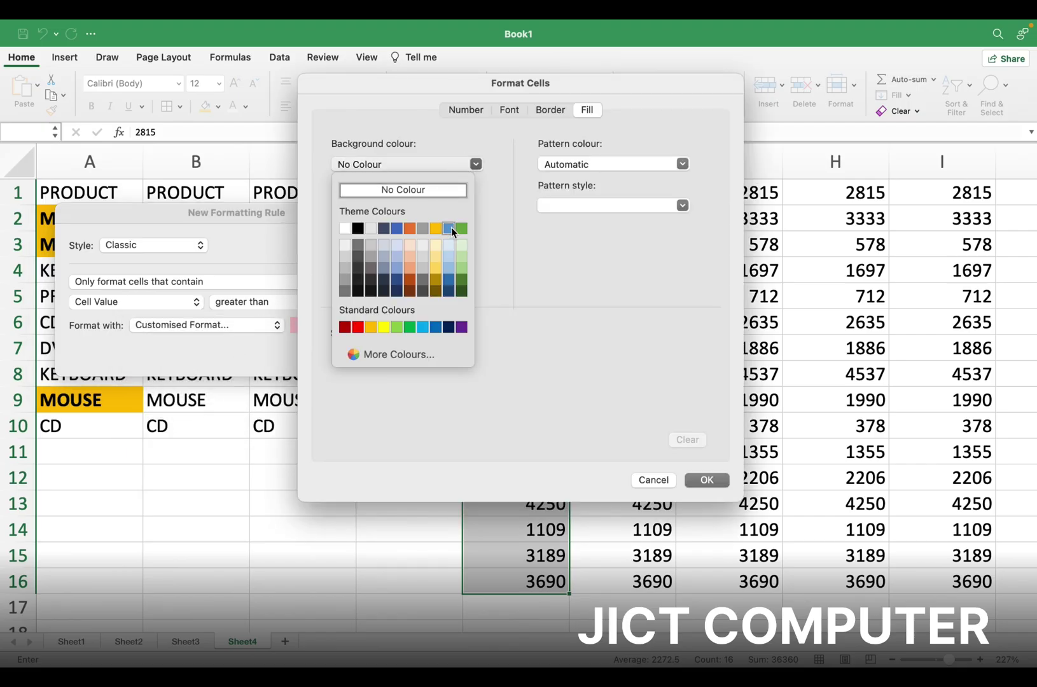
left_click(449, 229)
left_click(704, 480)
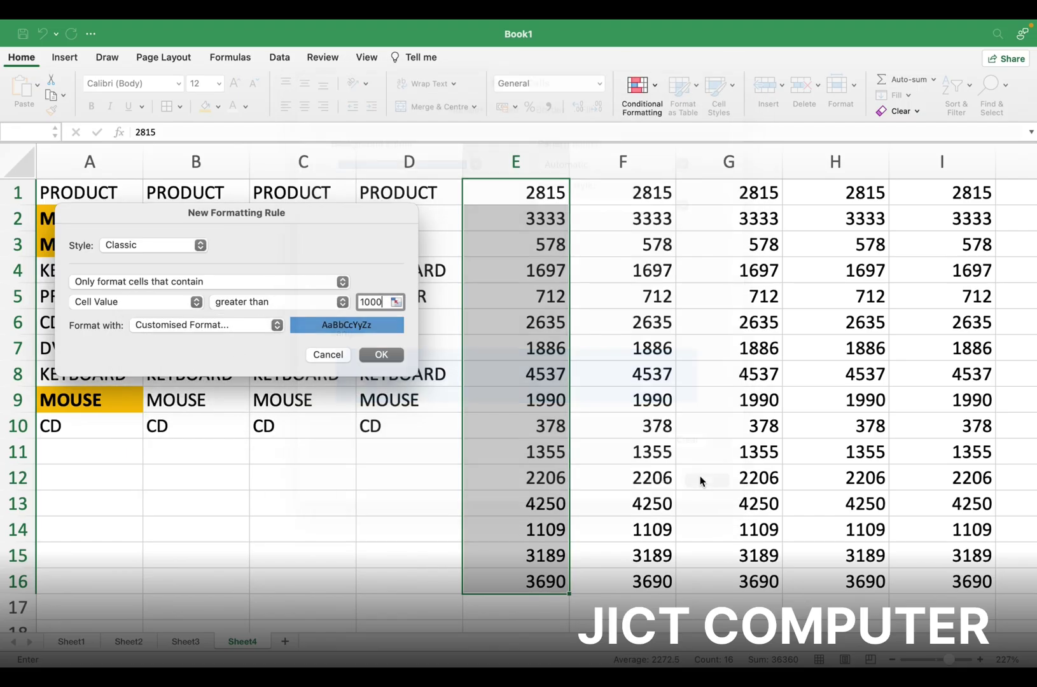
left_click(381, 355)
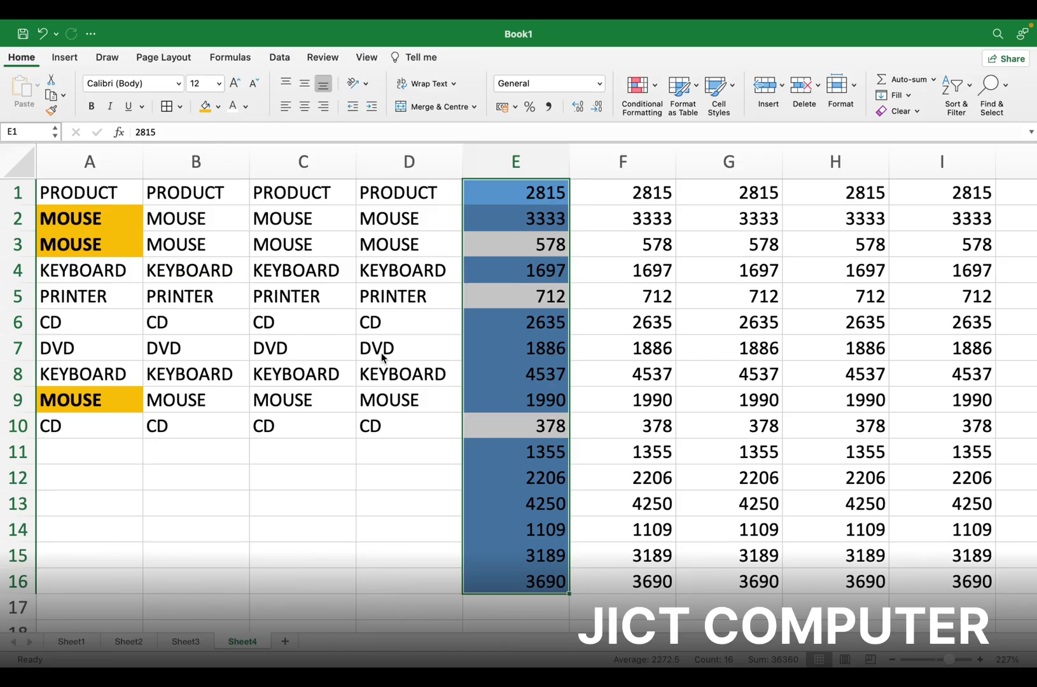
left_click(651, 192)
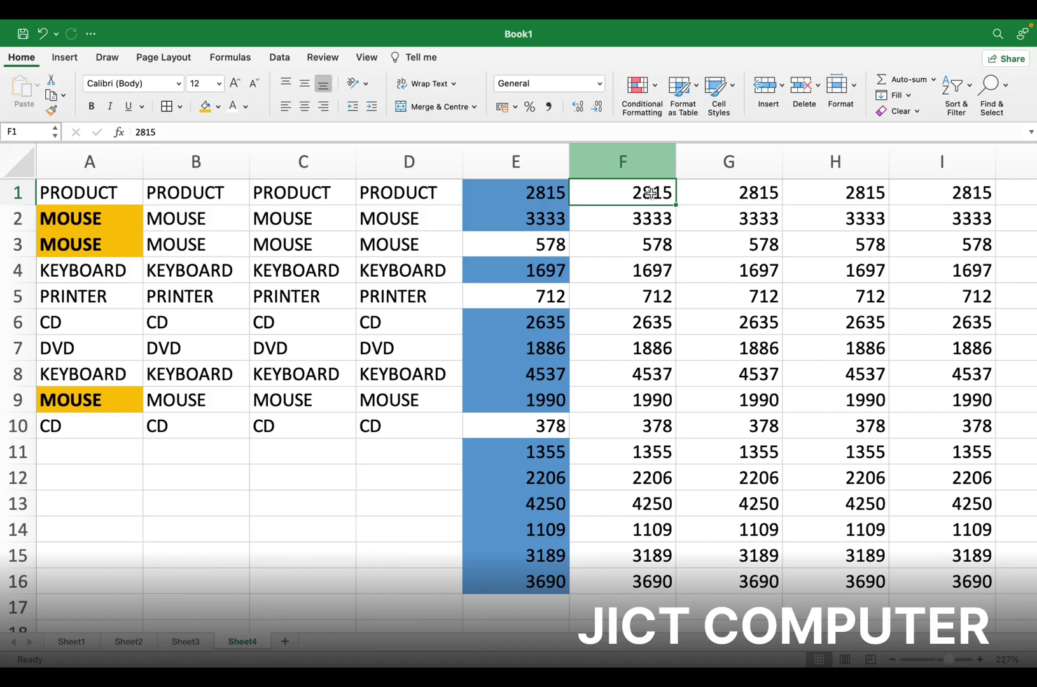
Select F1:F16 and start a Between rule from 1000 to 2000
left_click_drag(651, 192, 656, 578)
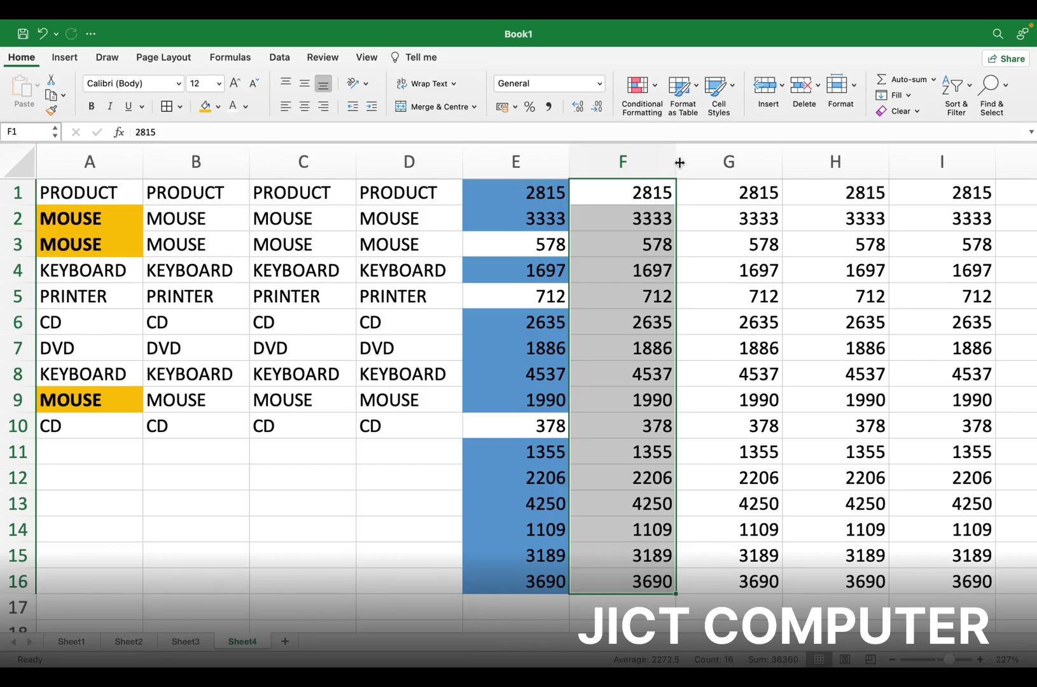
left_click(655, 94)
mouse_move(728, 109)
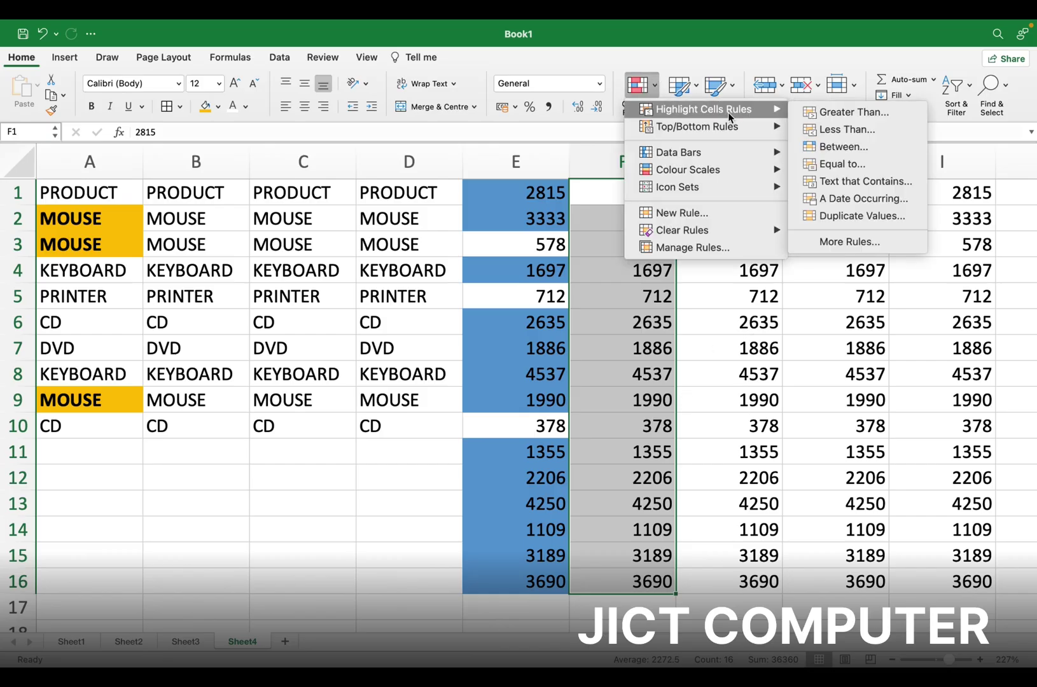
left_click(844, 146)
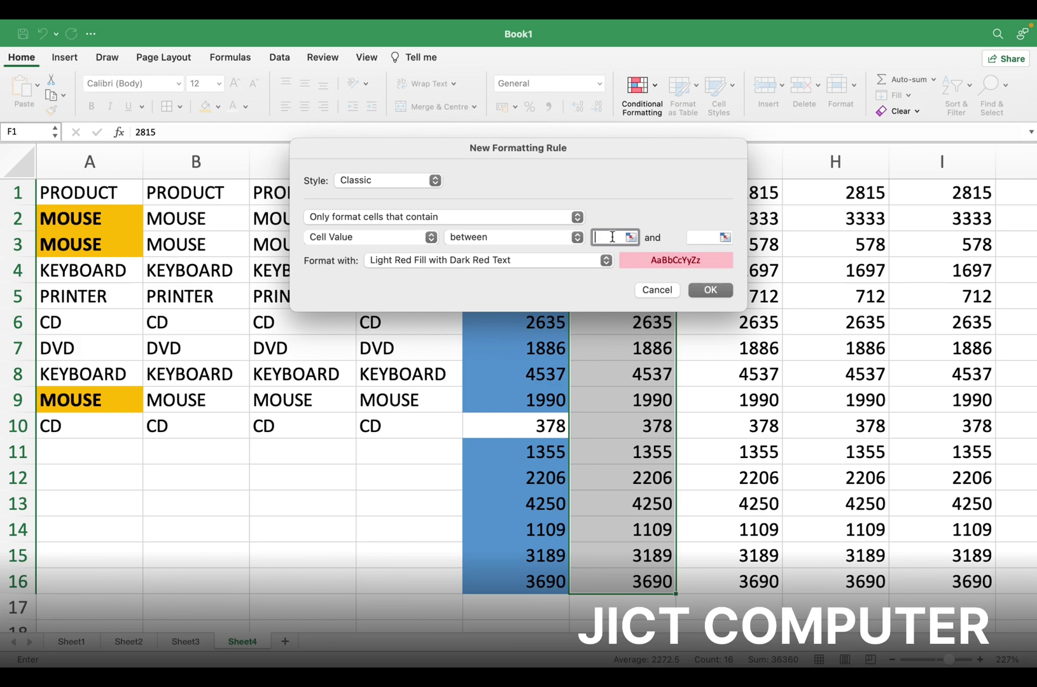
type("1000")
left_click(703, 238)
type("2000")
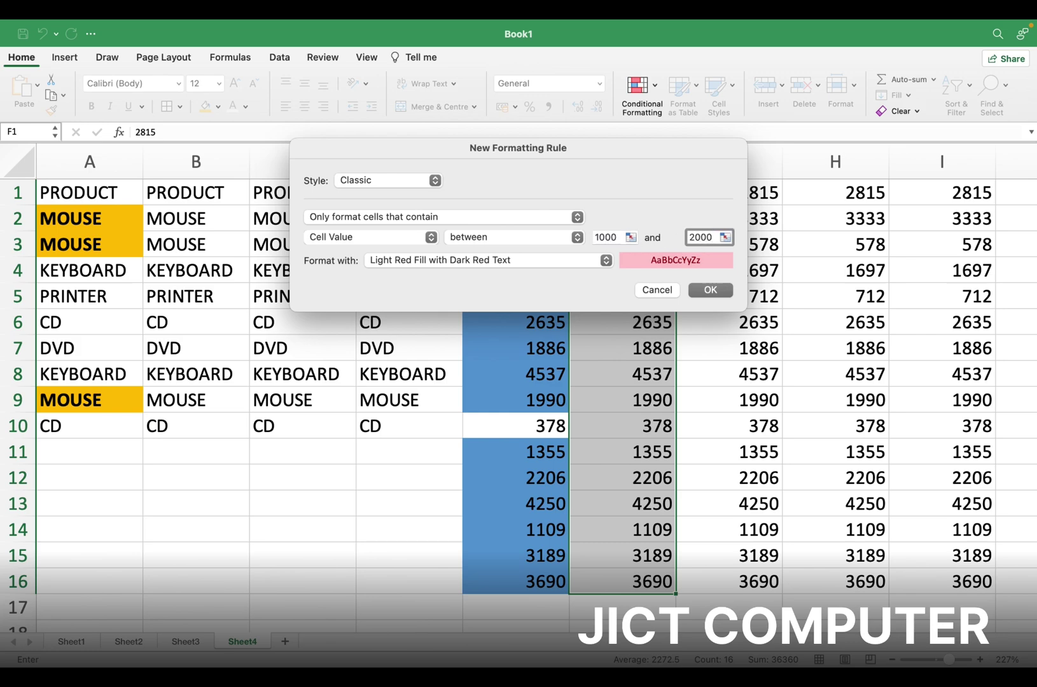
Give the between rule a light lavender custom fill and apply it
left_click(603, 262)
left_click(457, 354)
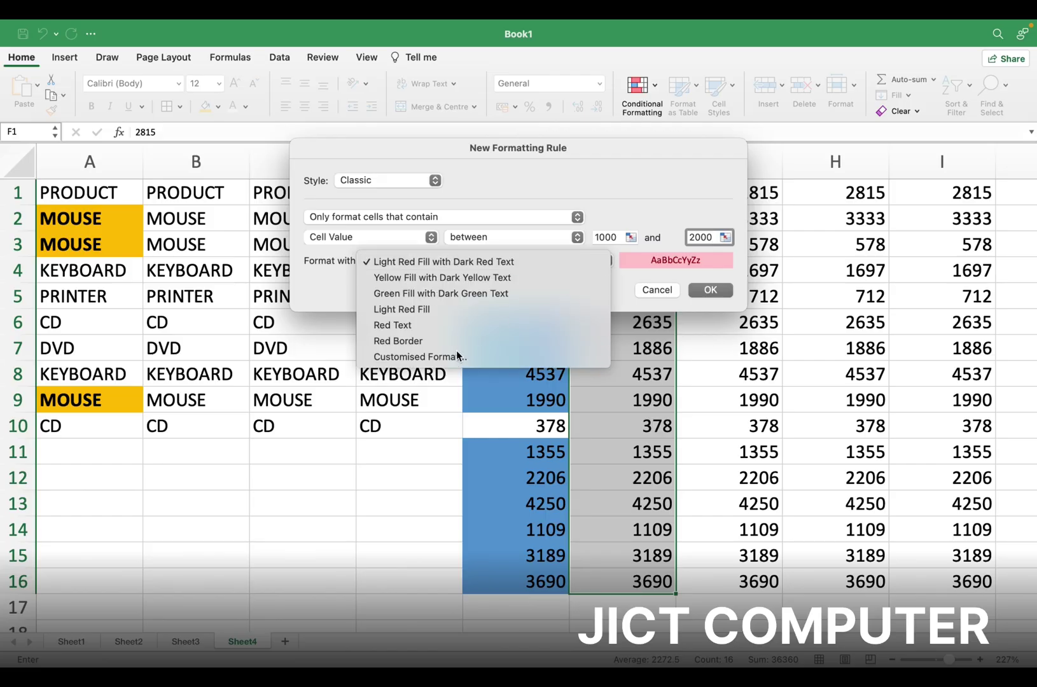
left_click(474, 165)
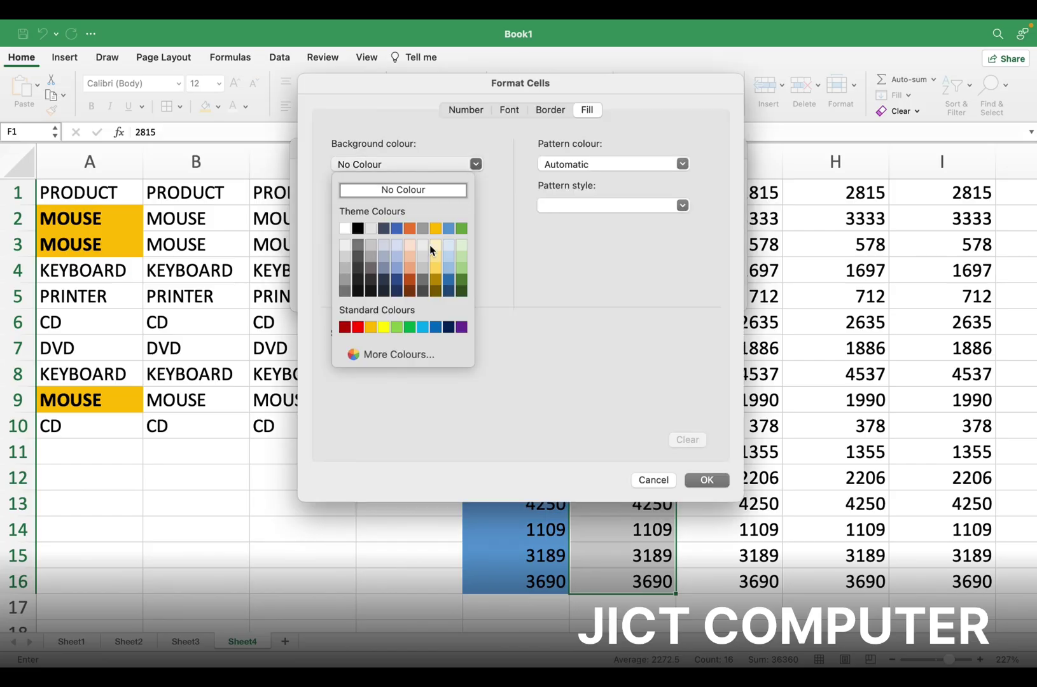
left_click(397, 245)
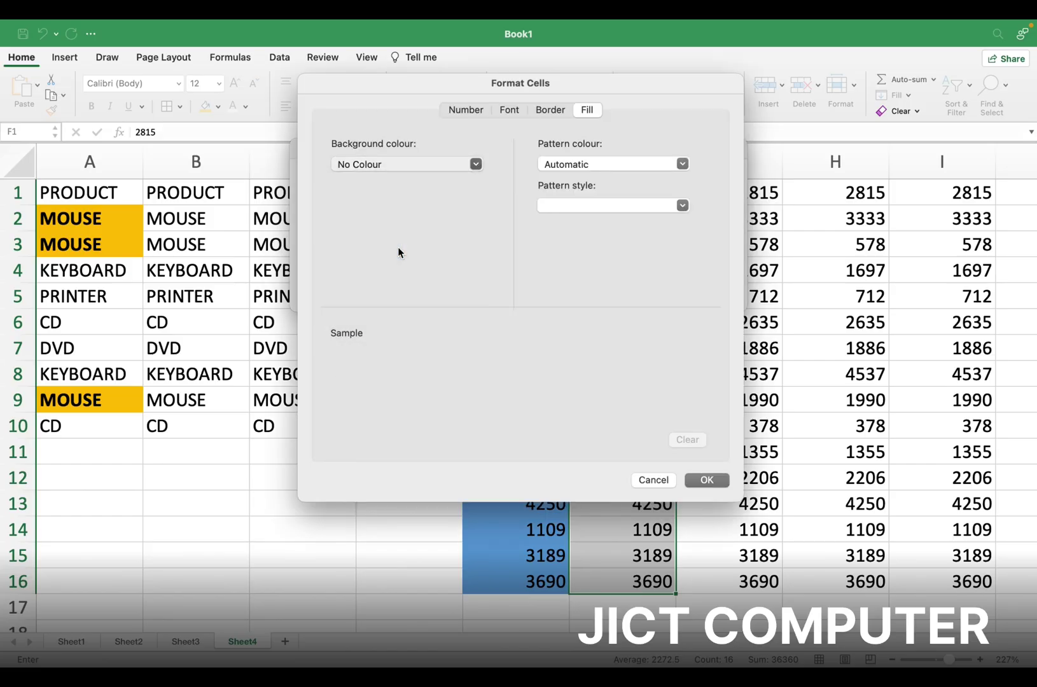
left_click(698, 482)
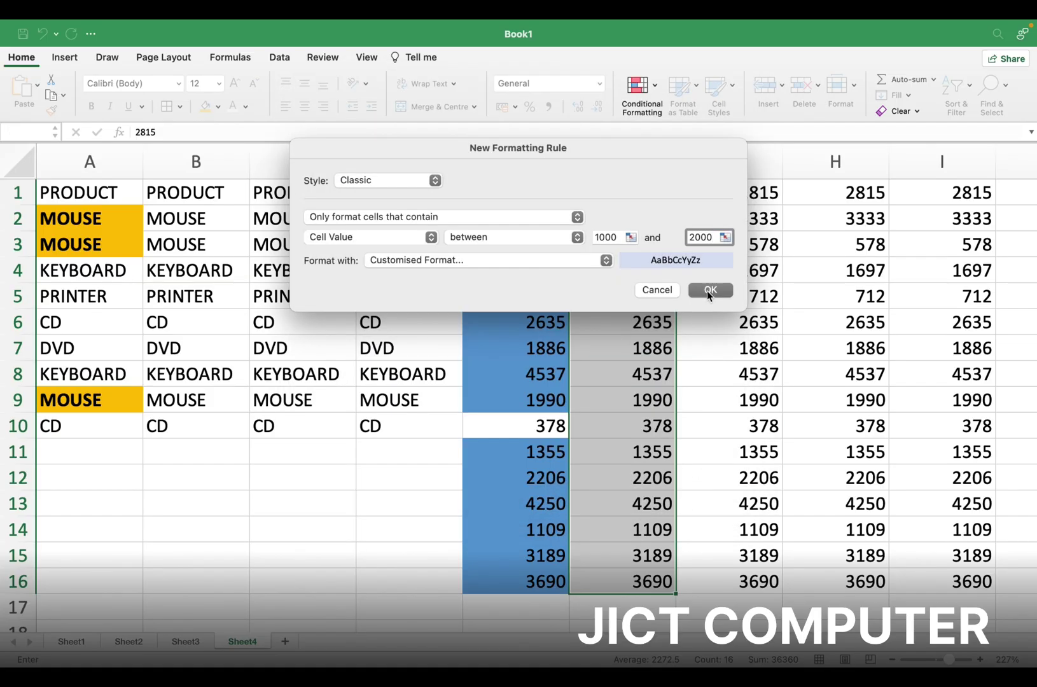
left_click(708, 290)
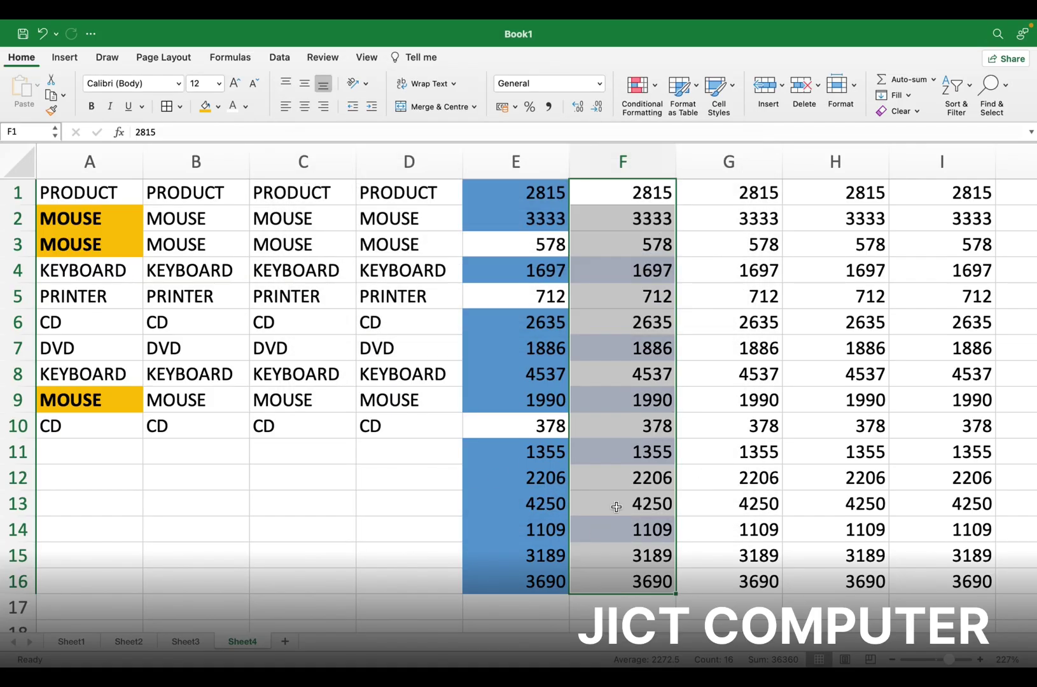
left_click(700, 385)
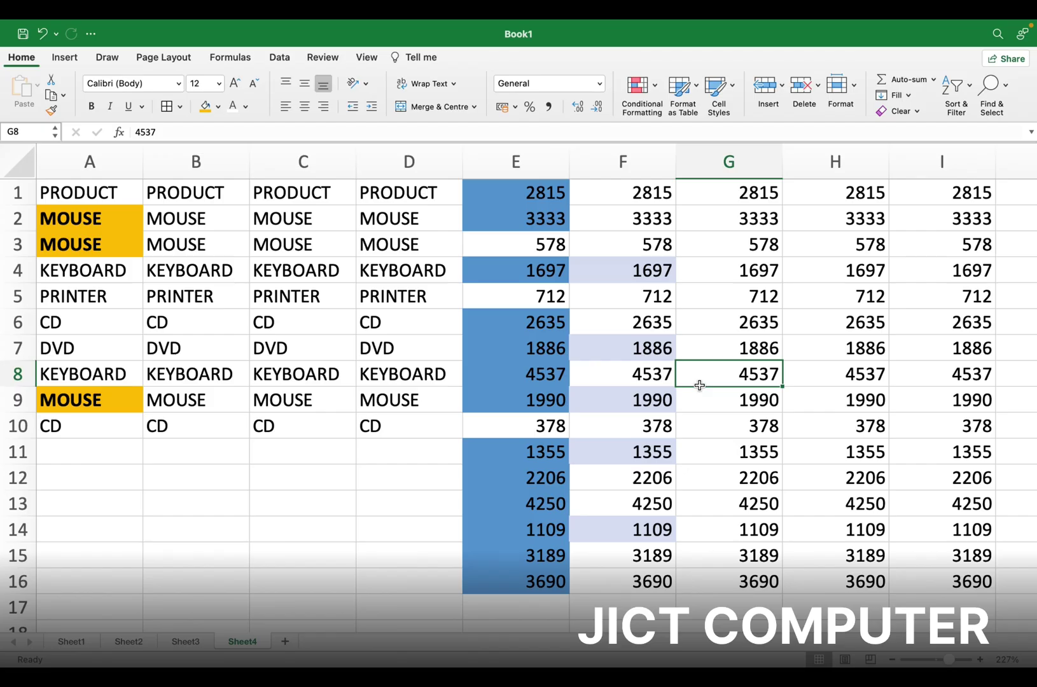
Select G1:G16, close Conditional Formatting without a rule, and select C1:C10 instead
left_click_drag(749, 195, 756, 580)
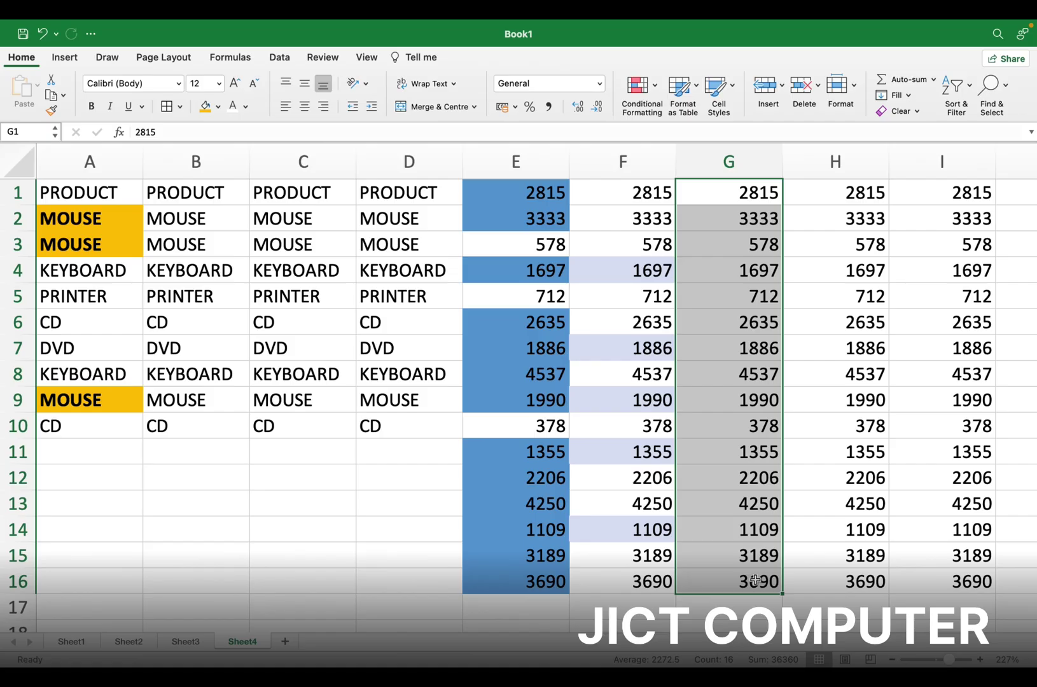
left_click(653, 91)
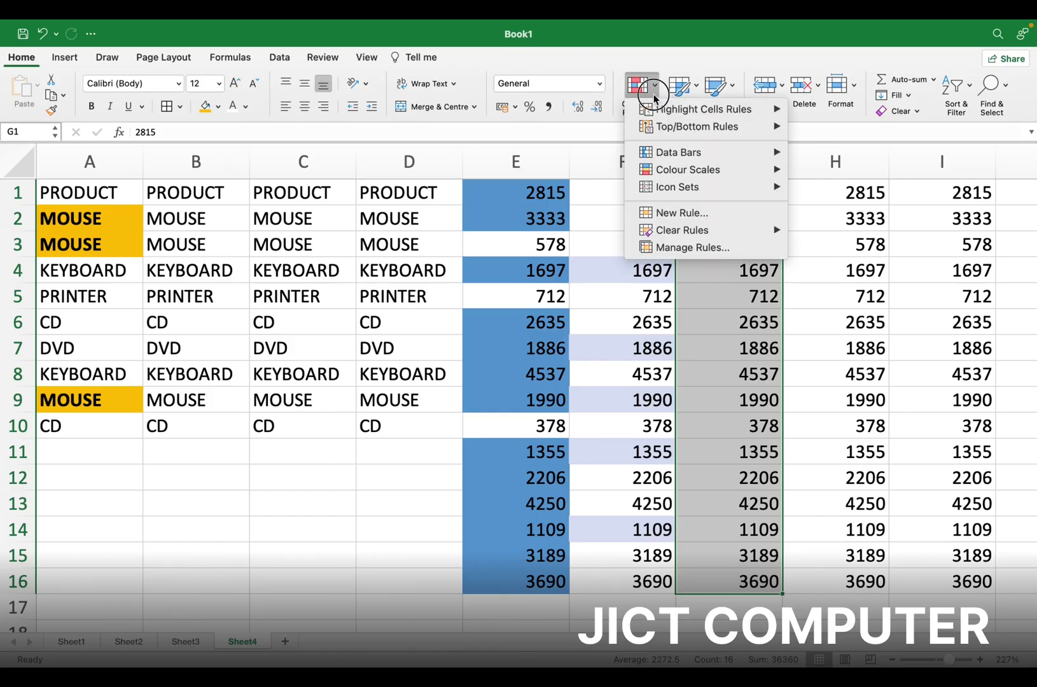
mouse_move(717, 110)
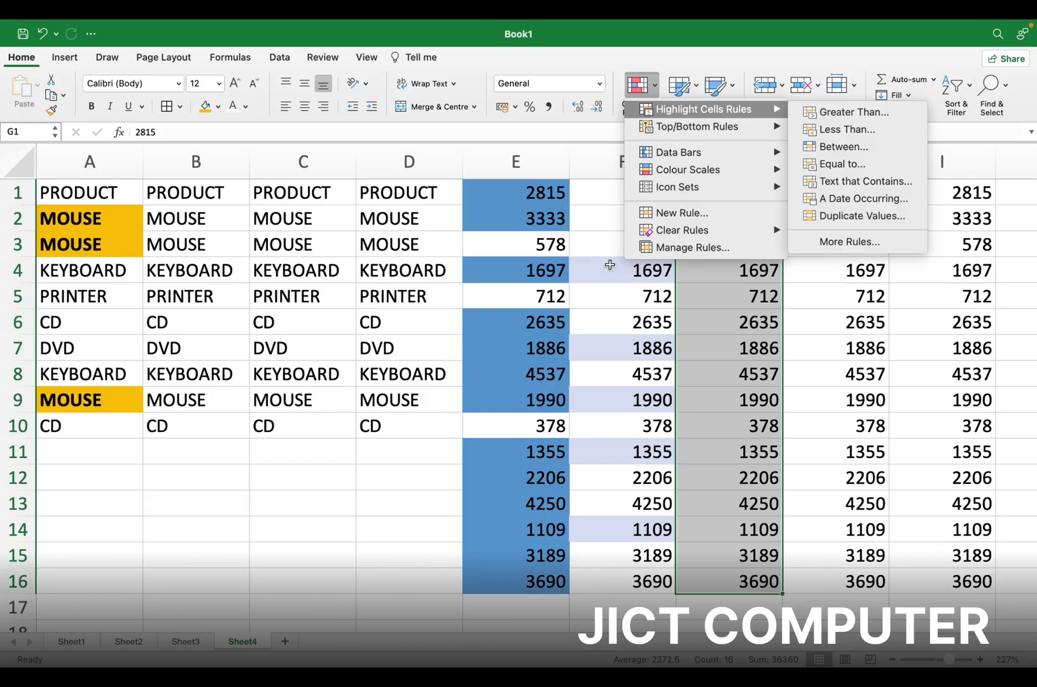
left_click(313, 192)
left_click_drag(314, 192, 320, 425)
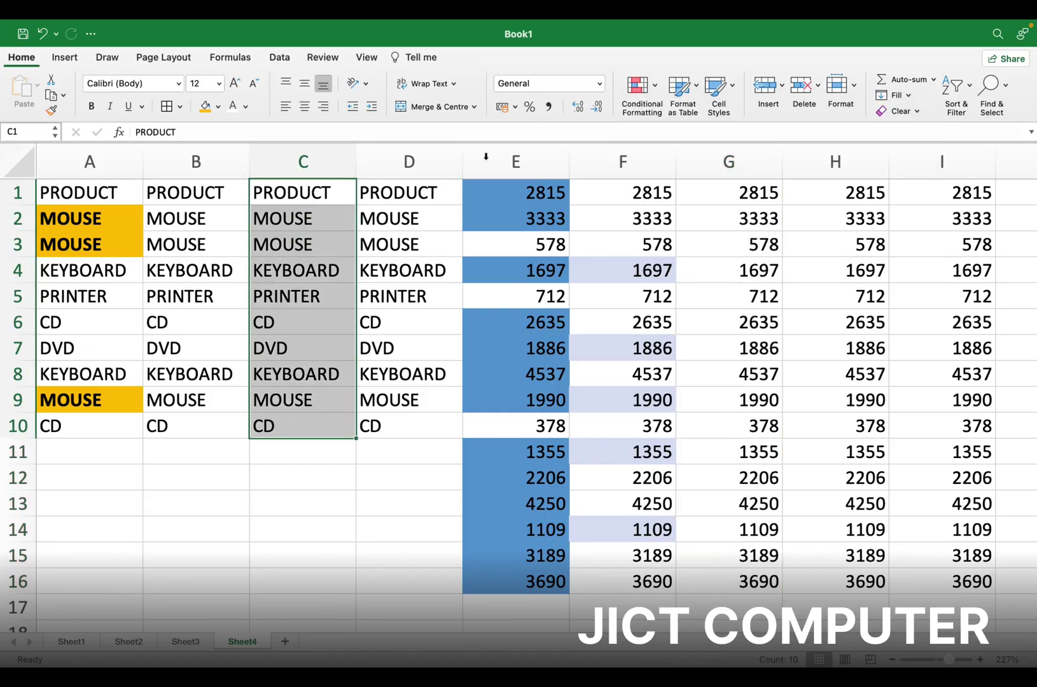
Highlight duplicate product names in C1:C10 with an orange custom fill
left_click(658, 83)
mouse_move(782, 109)
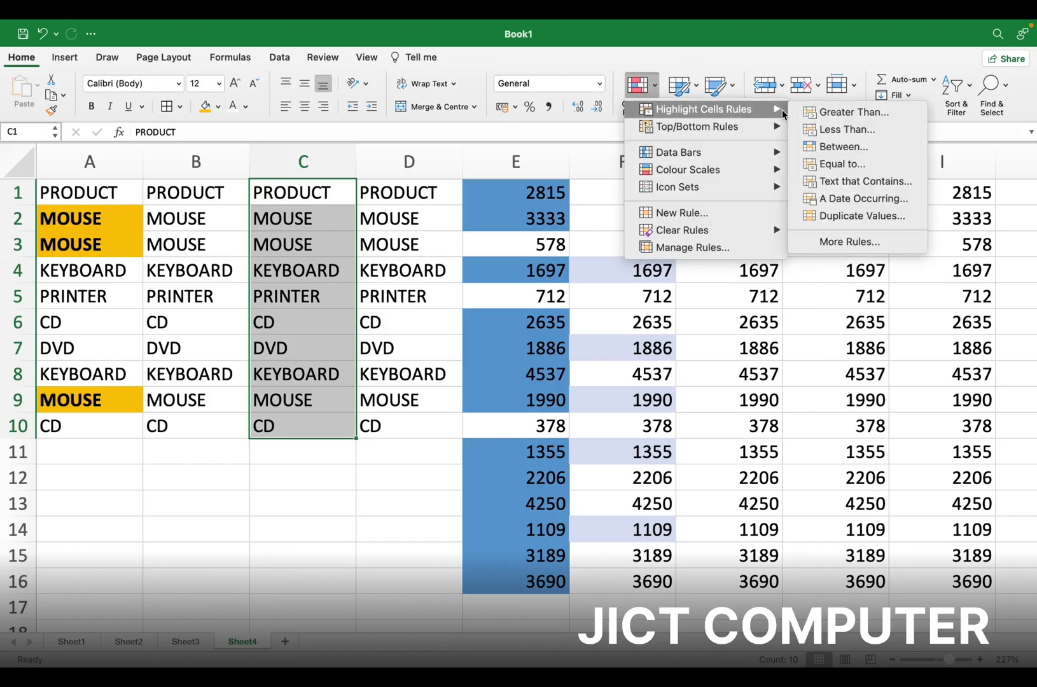
left_click(842, 216)
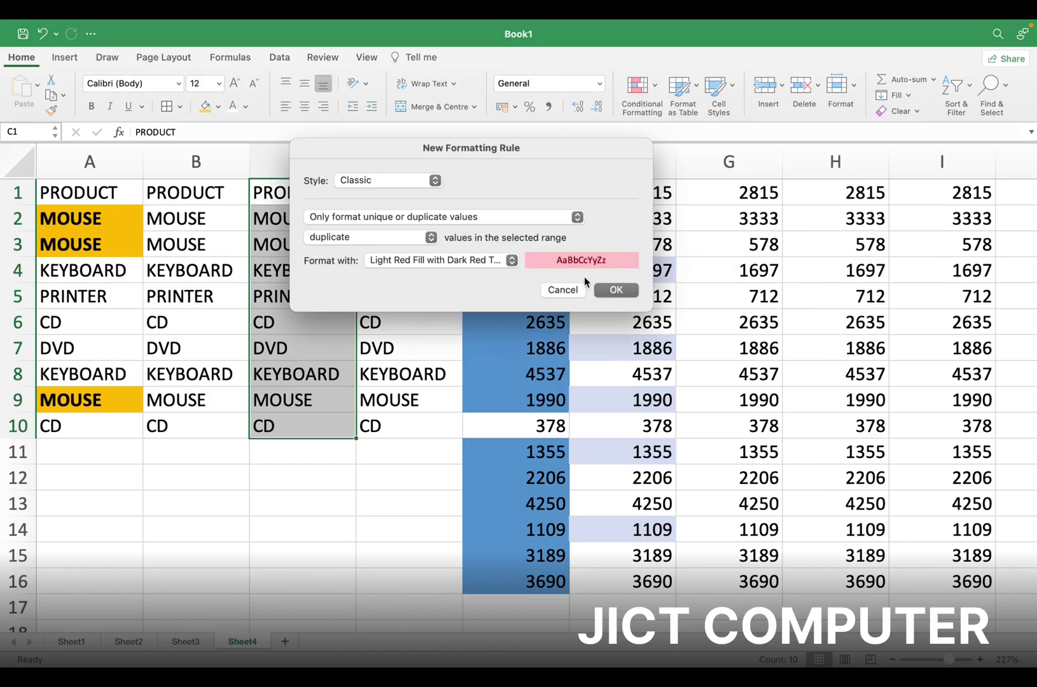
left_click(513, 261)
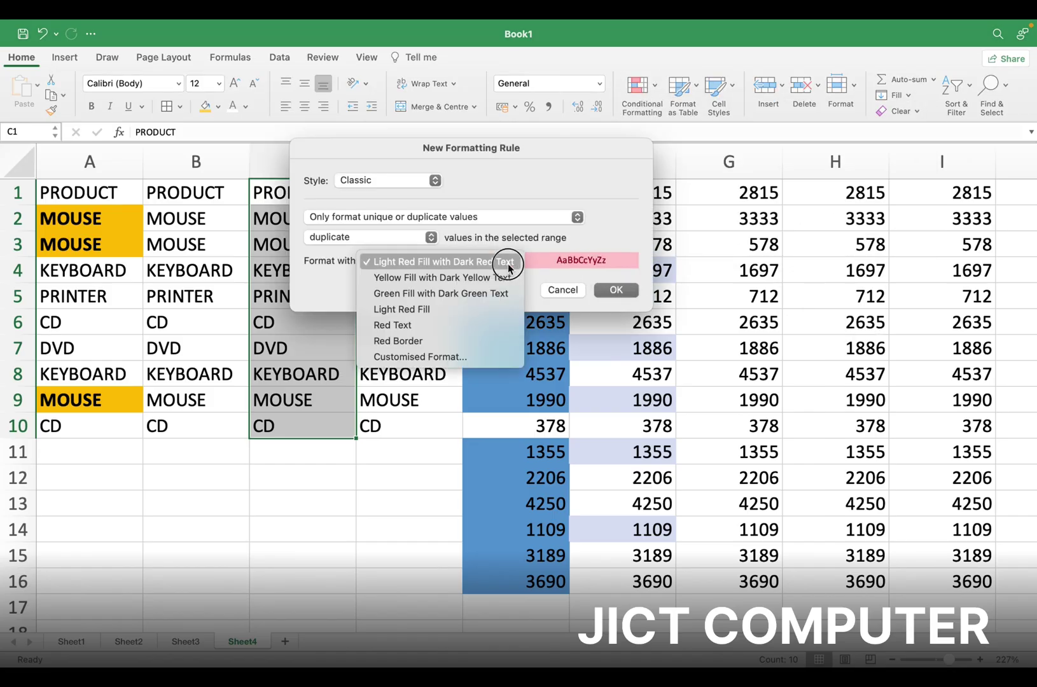
left_click(440, 355)
left_click(474, 166)
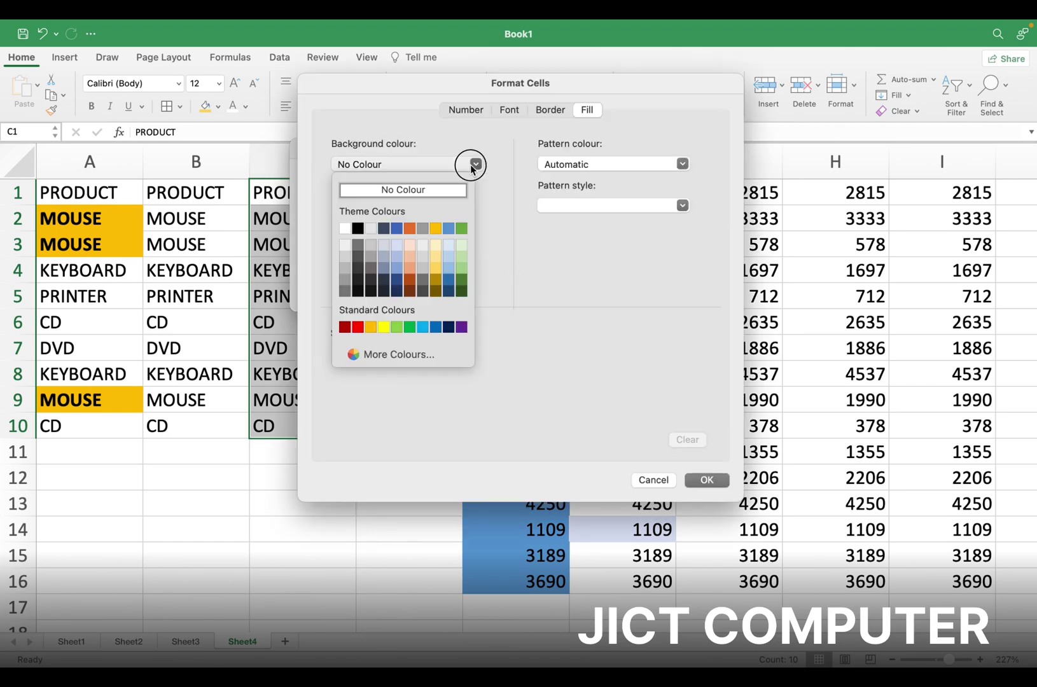
left_click(412, 229)
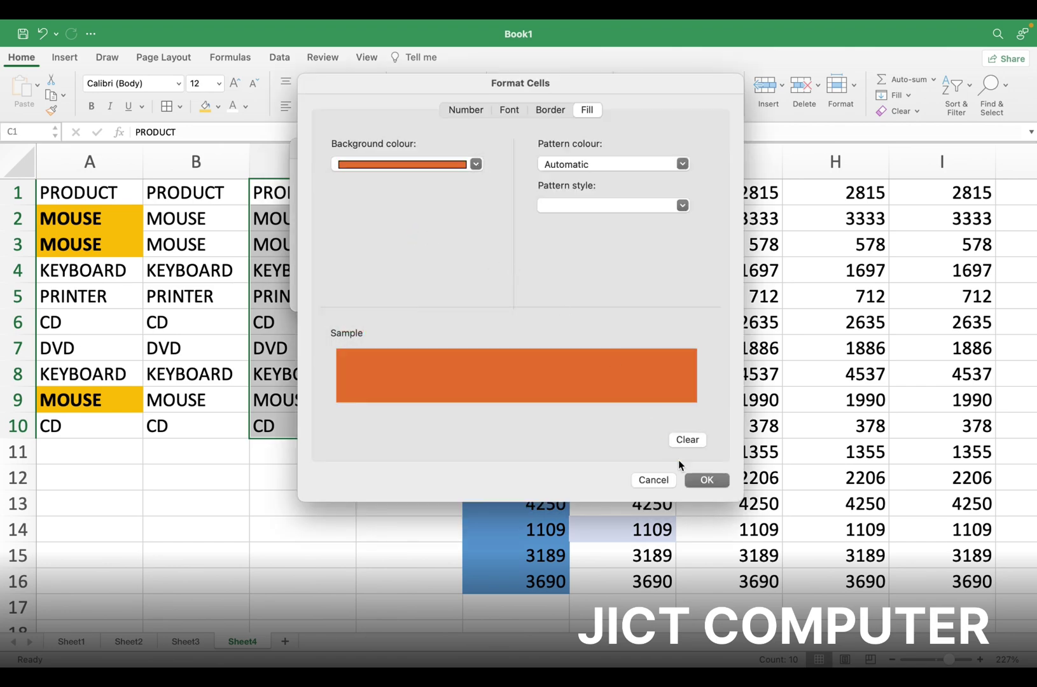
left_click(707, 480)
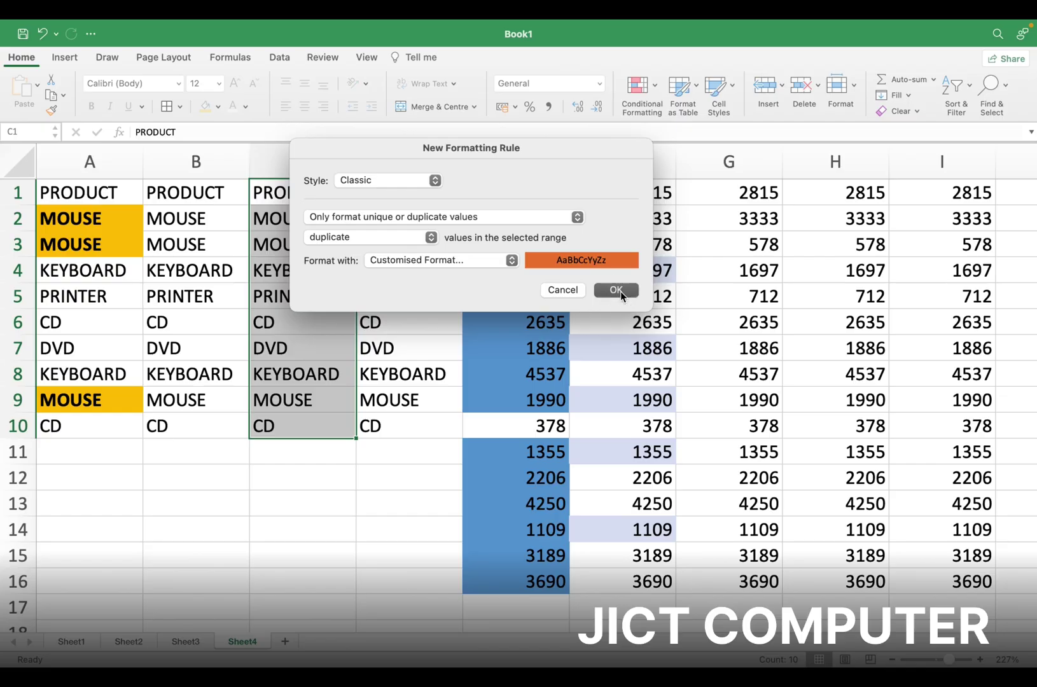
left_click(620, 292)
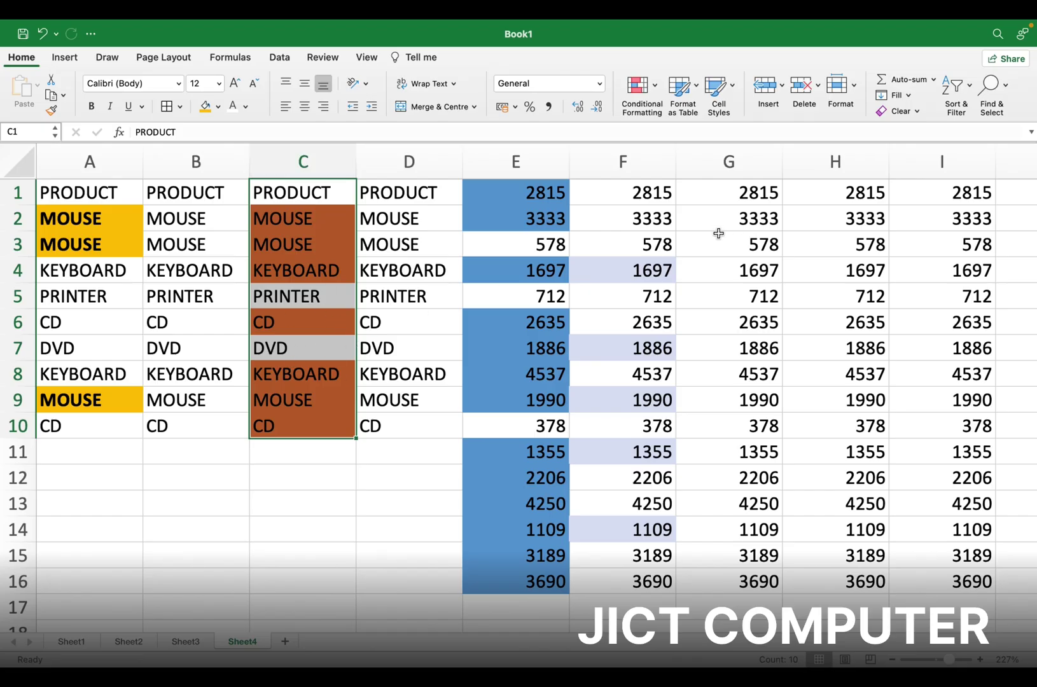
left_click(653, 89)
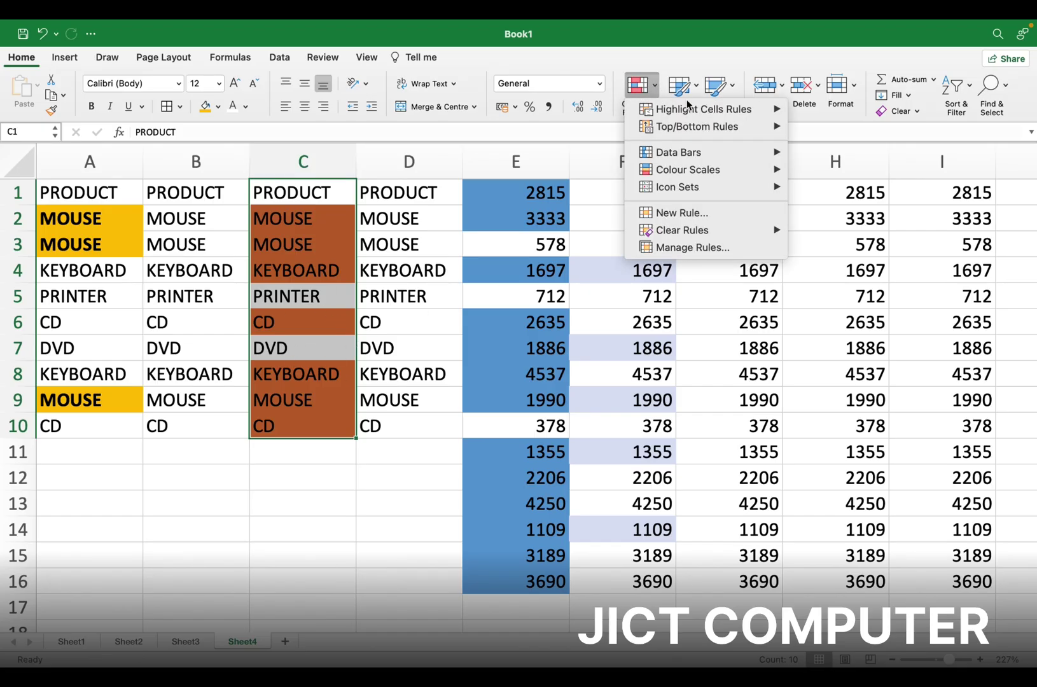
Select G1:G16 and preview the Data Bars gradient and solid fill styles
mouse_move(730, 129)
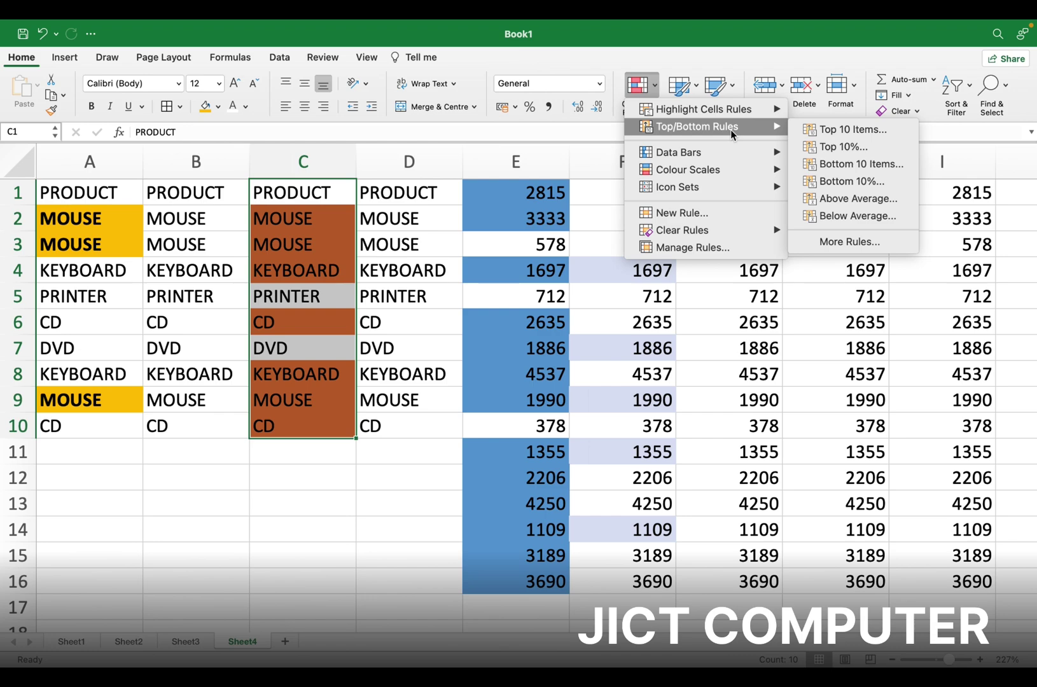
left_click(737, 320)
left_click_drag(748, 189, 747, 581)
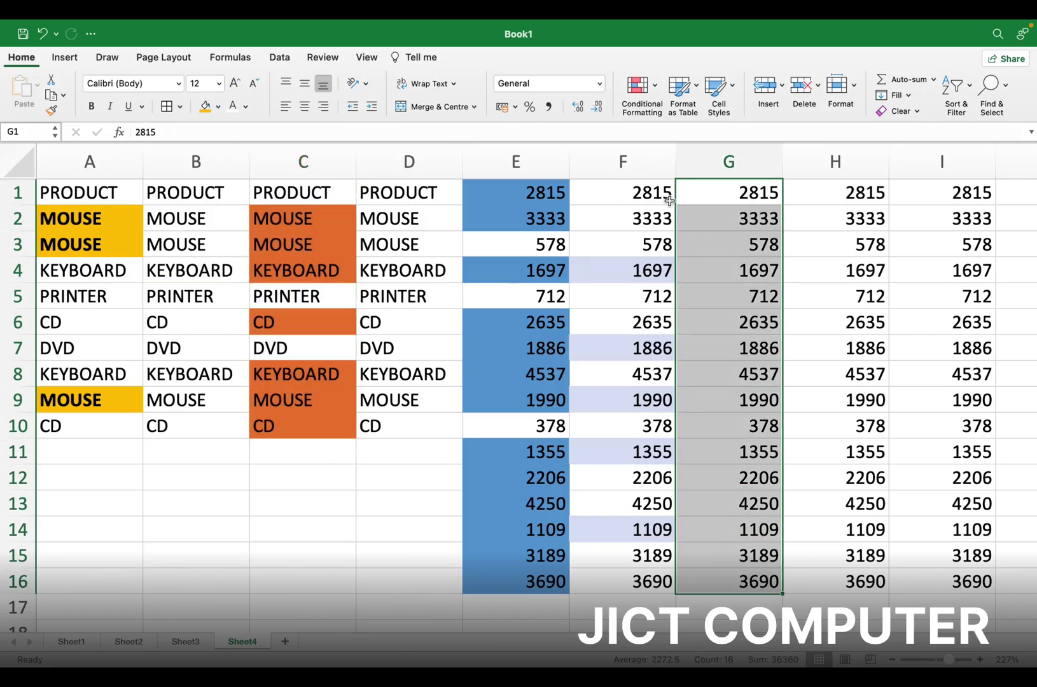
left_click(643, 92)
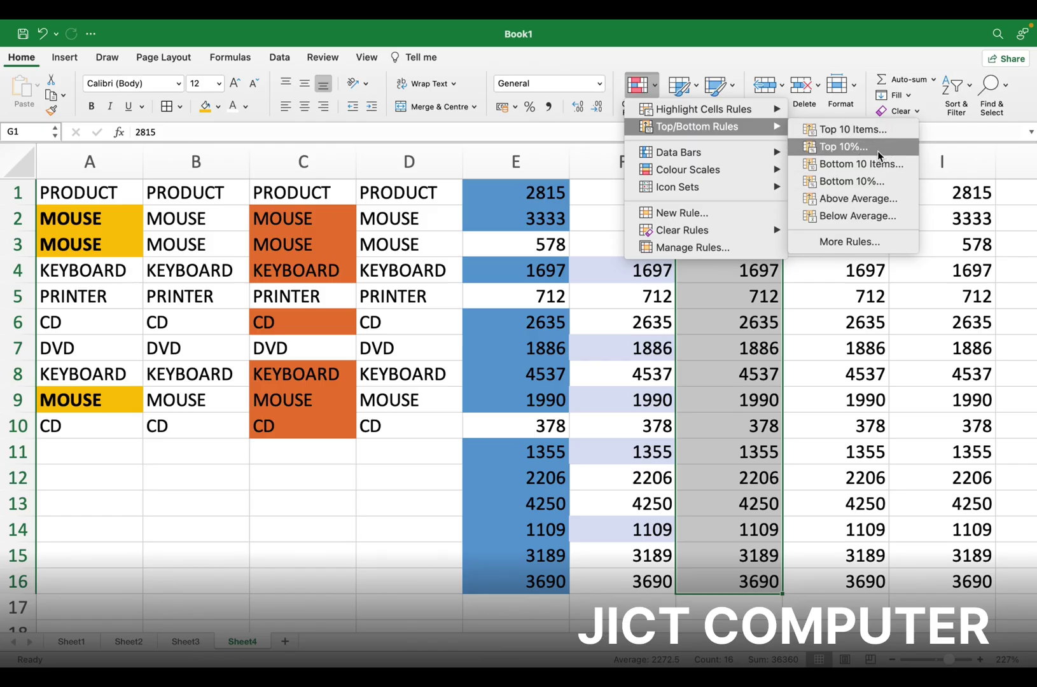
mouse_move(722, 157)
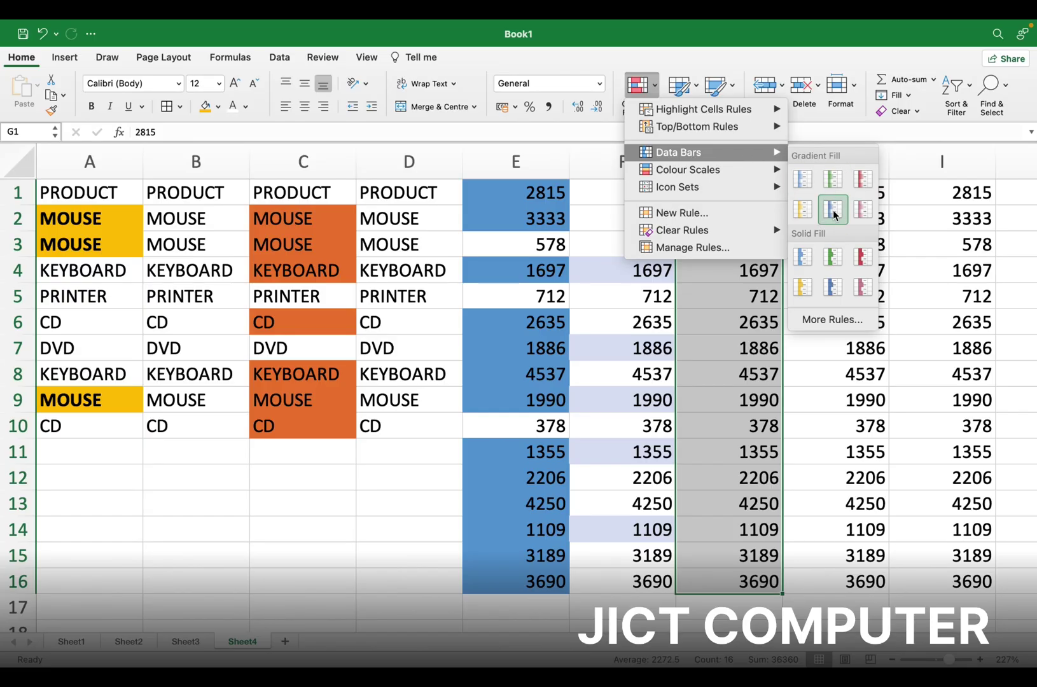
Apply green solid-fill data bars to column G's numbers and widen column G
left_click(833, 257)
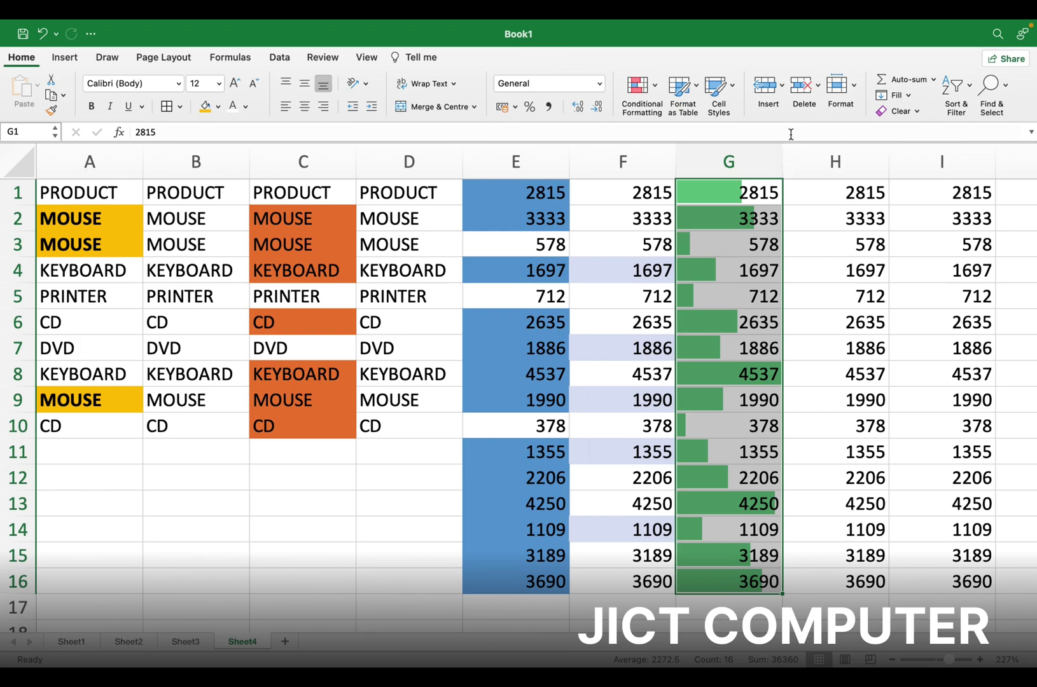
left_click_drag(785, 161, 856, 161)
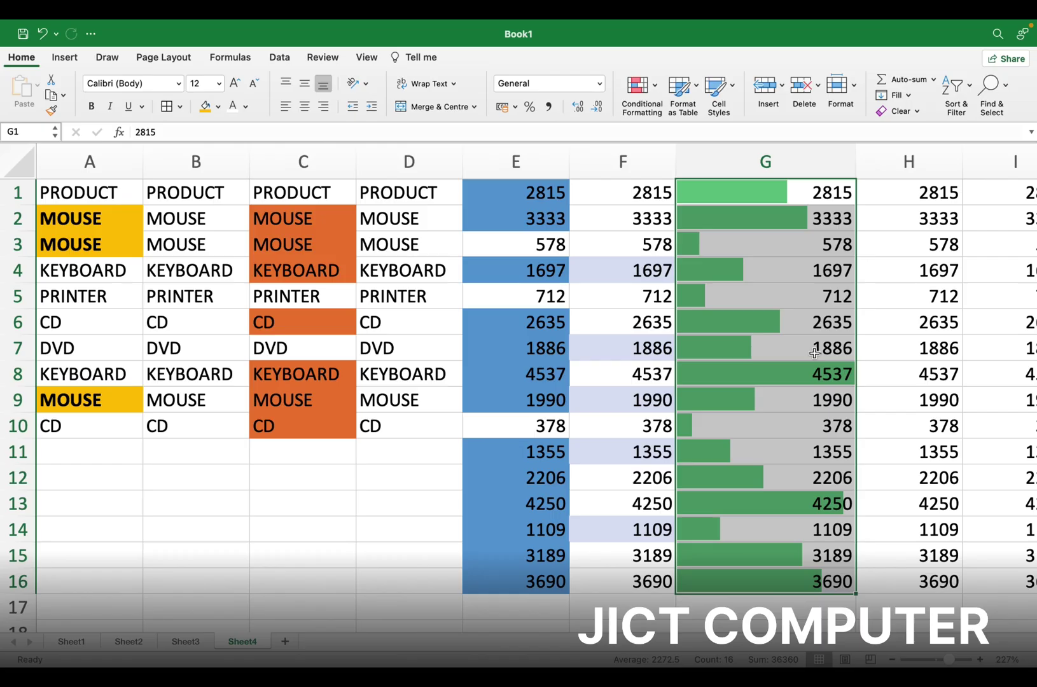
left_click(655, 86)
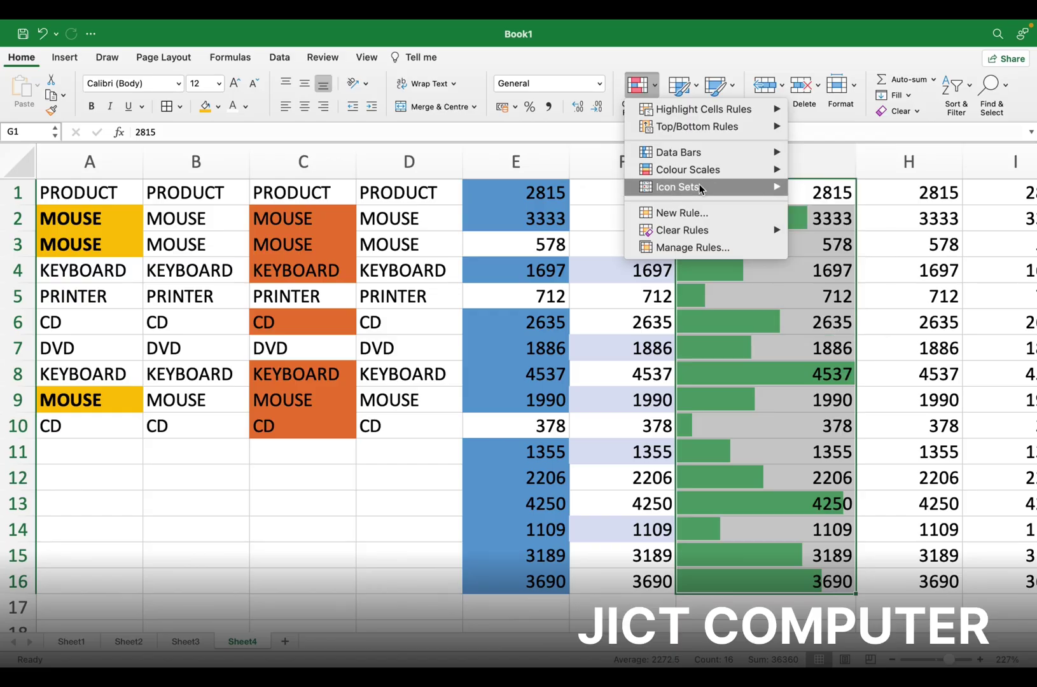
Select H1:H16 and bring up the Conditional Formatting Icon Sets styles
mouse_move(706, 187)
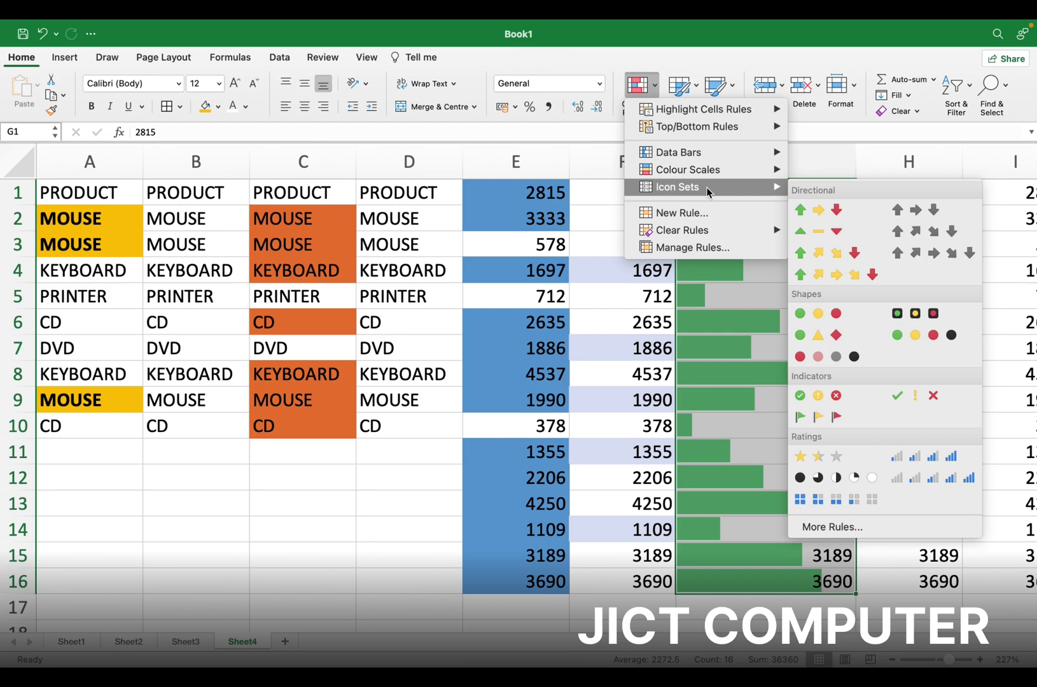
left_click(600, 200)
scroll(601, 201, "right", 6)
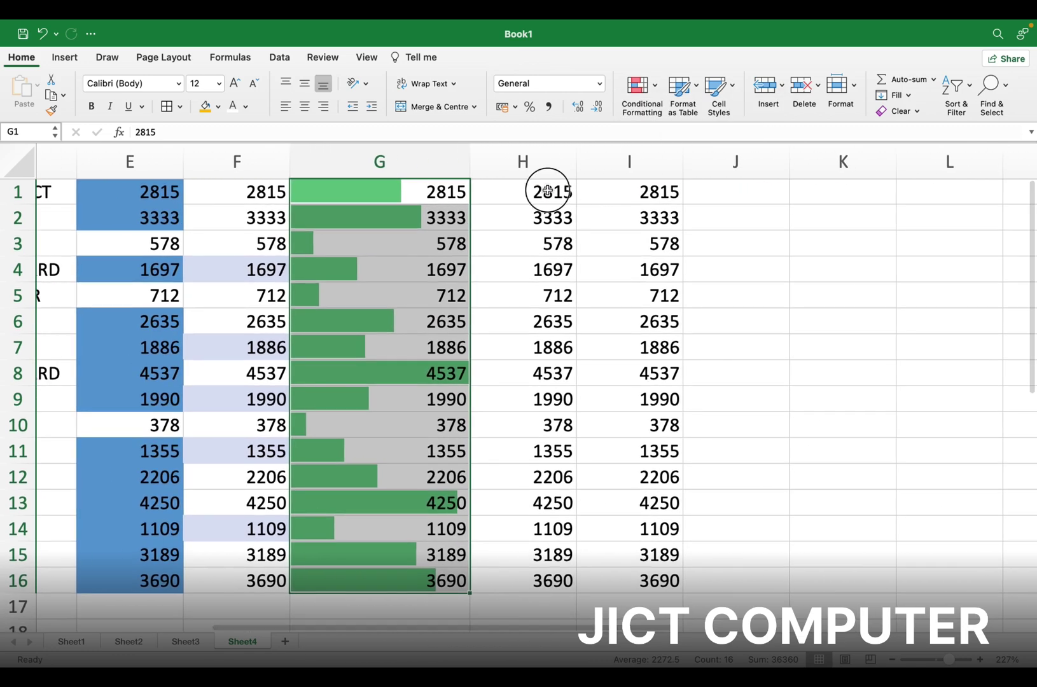
left_click_drag(547, 191, 546, 584)
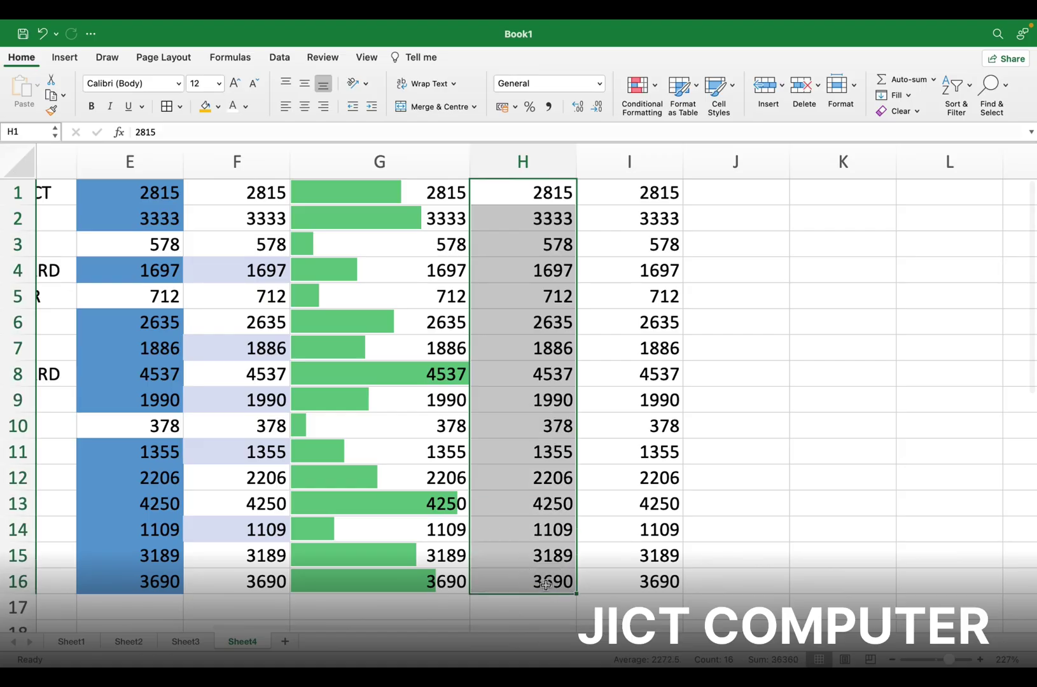
left_click(643, 105)
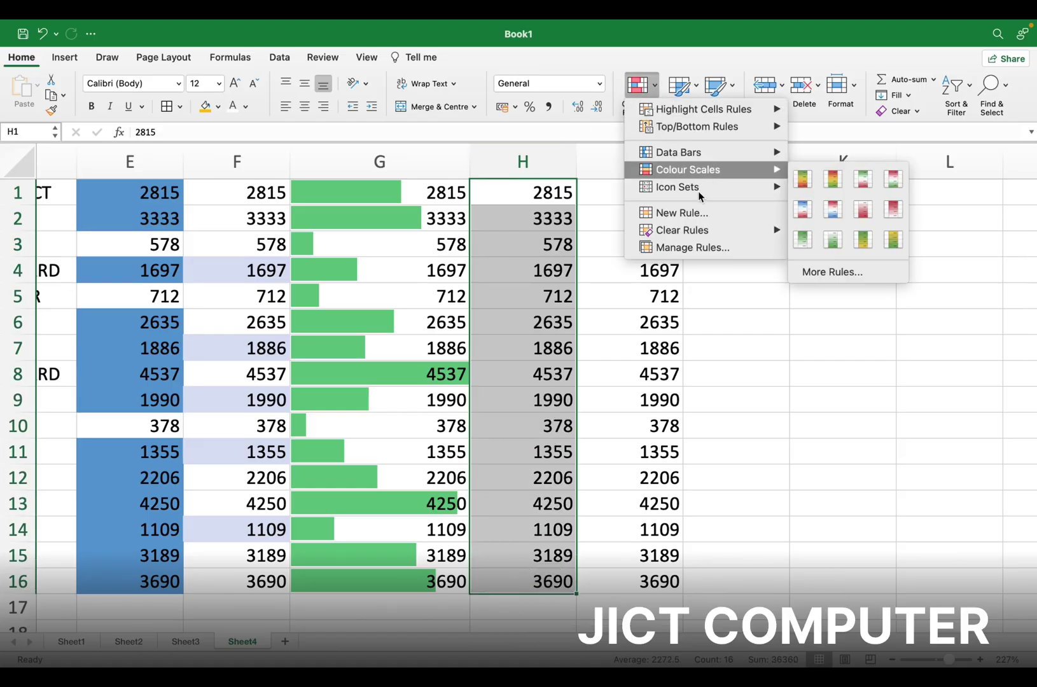
mouse_move(757, 190)
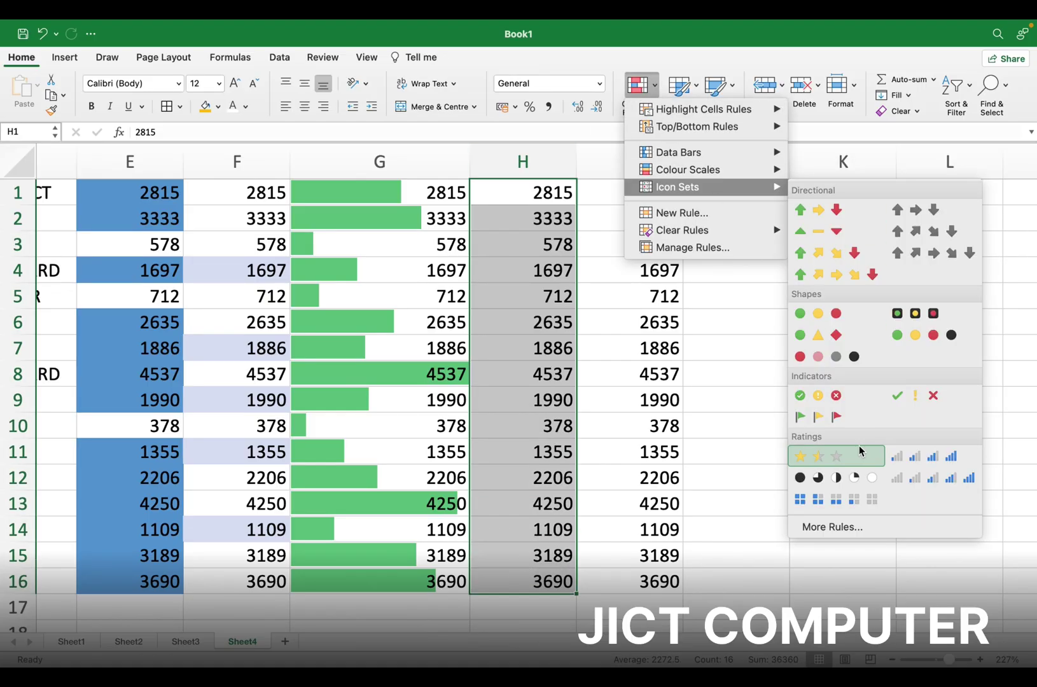
Start a custom icon set rule with cross, exclamation and tick icons, both thresholds typed as Number
left_click(834, 528)
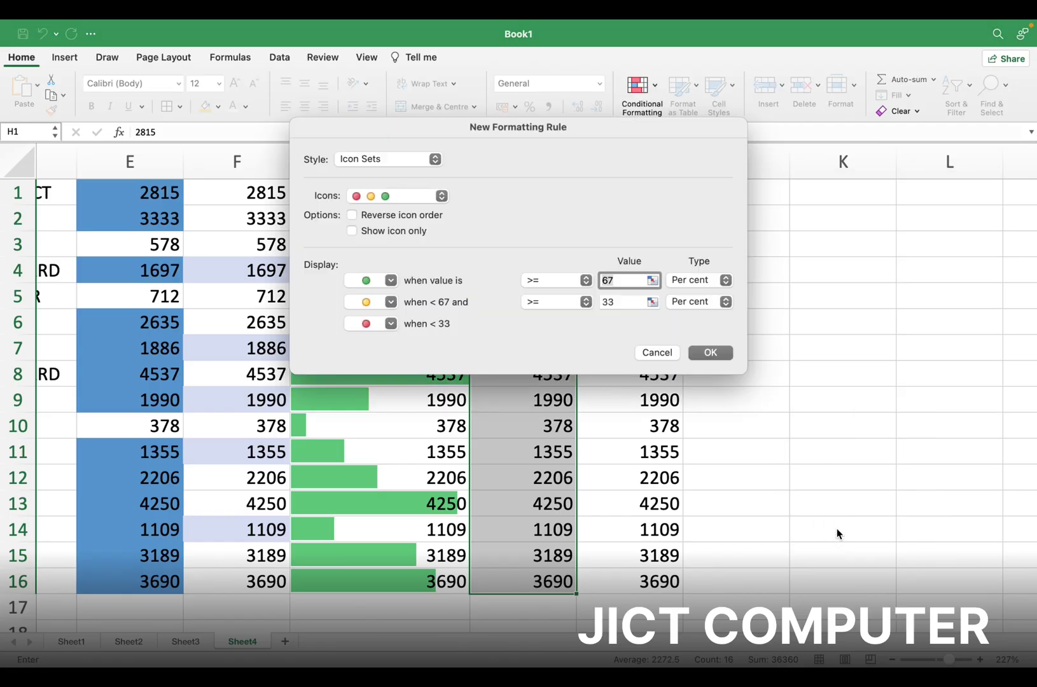
left_click_drag(527, 131, 312, 108)
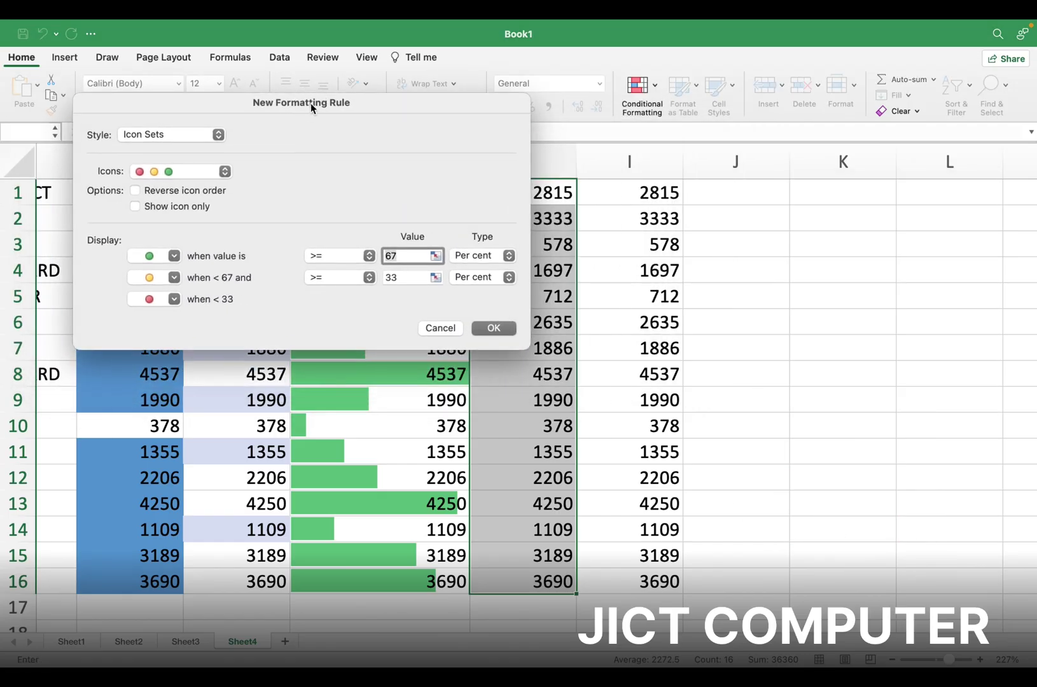
left_click(225, 174)
left_click(180, 219)
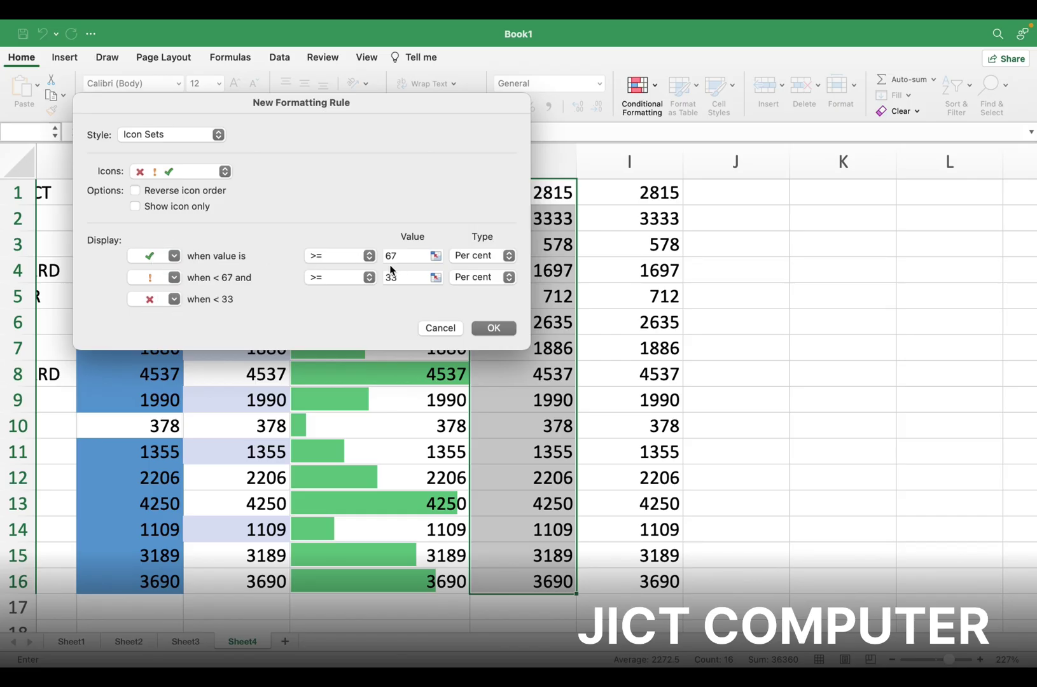
left_click(510, 257)
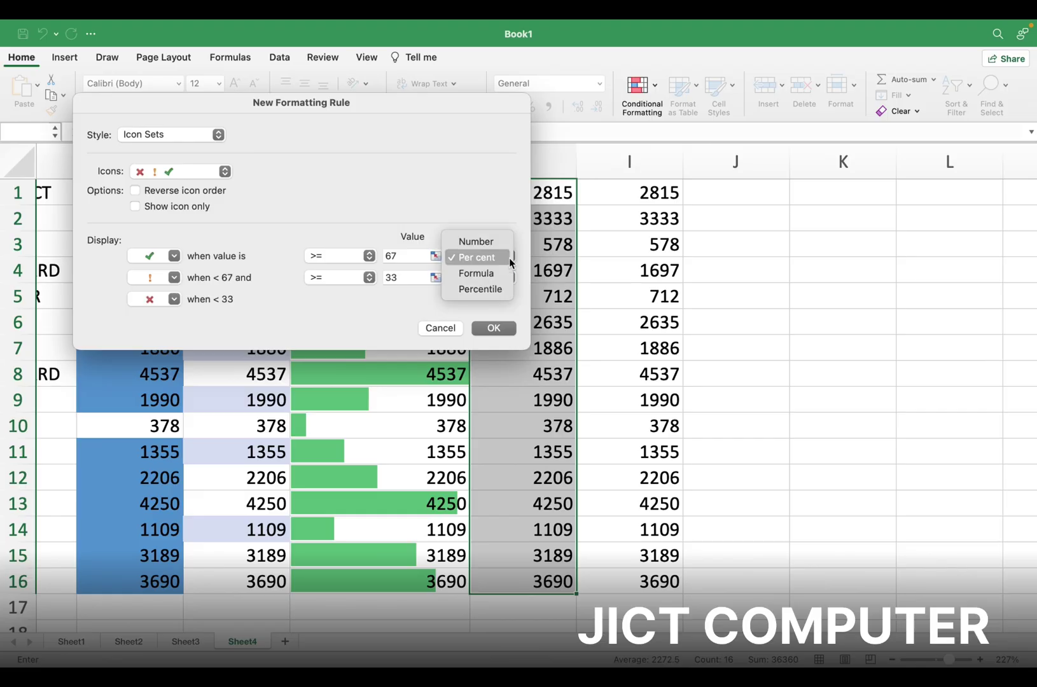
left_click(487, 242)
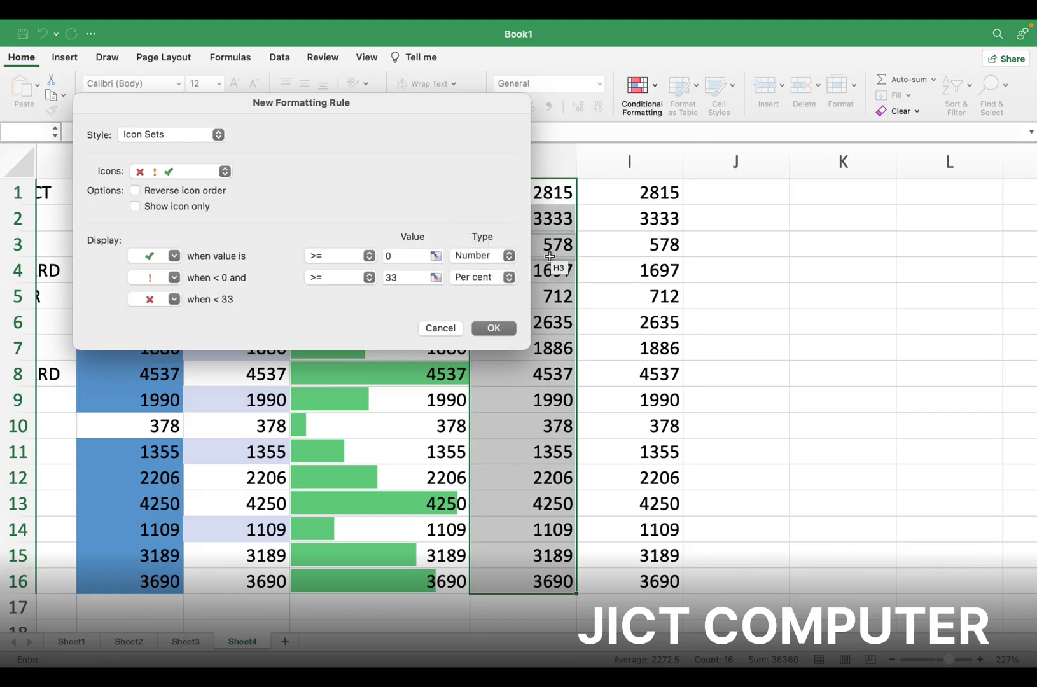
left_click(509, 277)
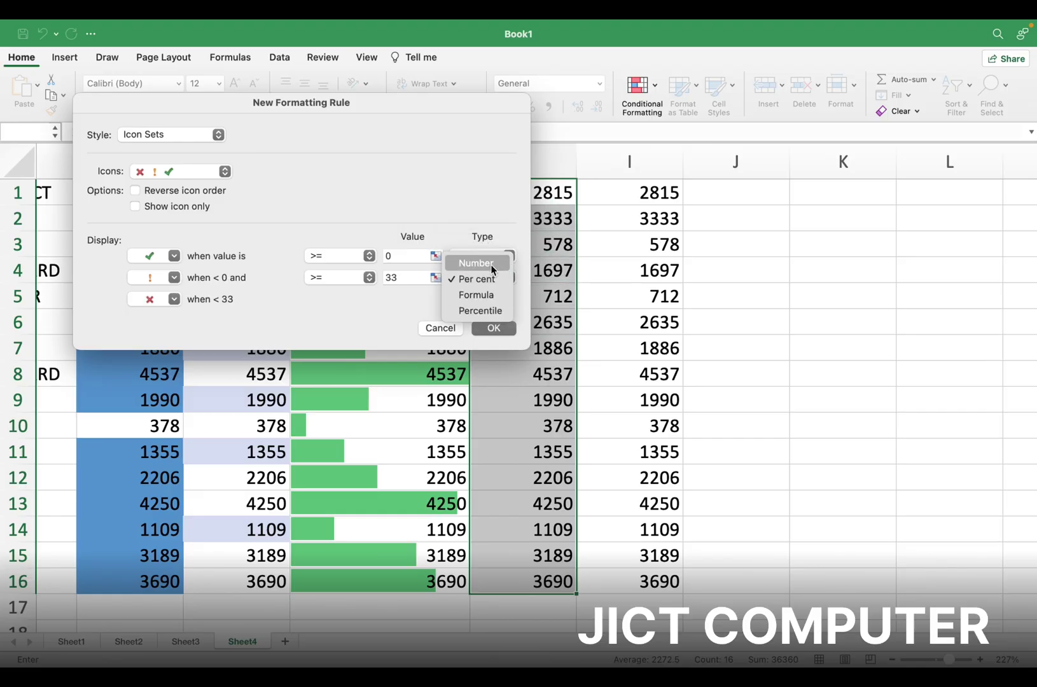
left_click(490, 264)
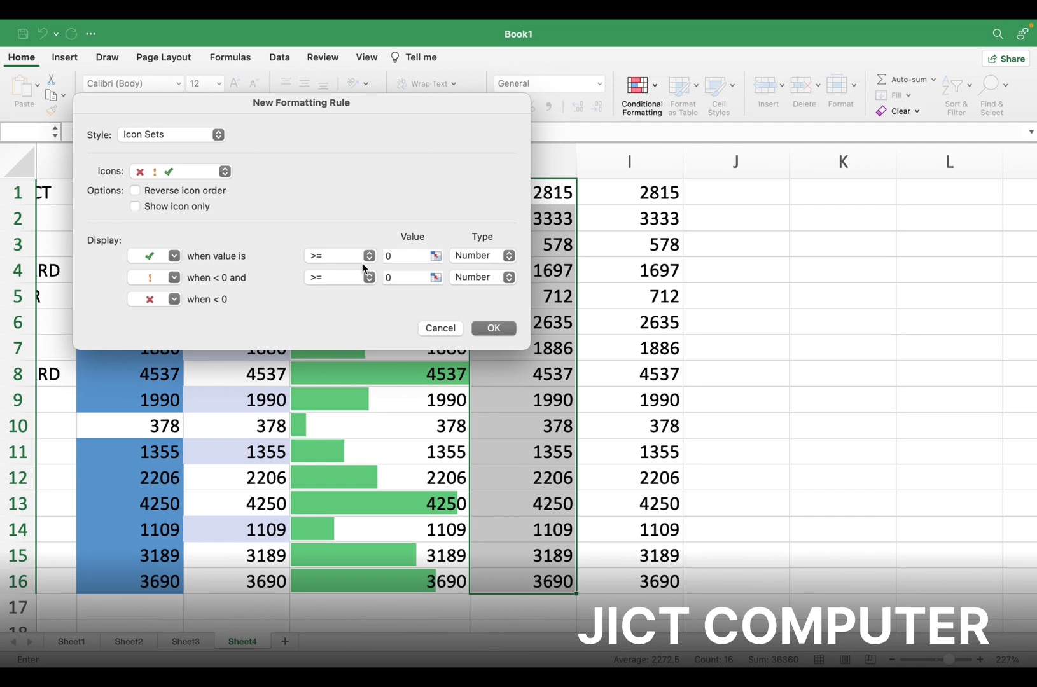
Set the tick threshold to 3000 and the exclamation threshold to 1500, and apply the rule
left_click(400, 258)
type("3000")
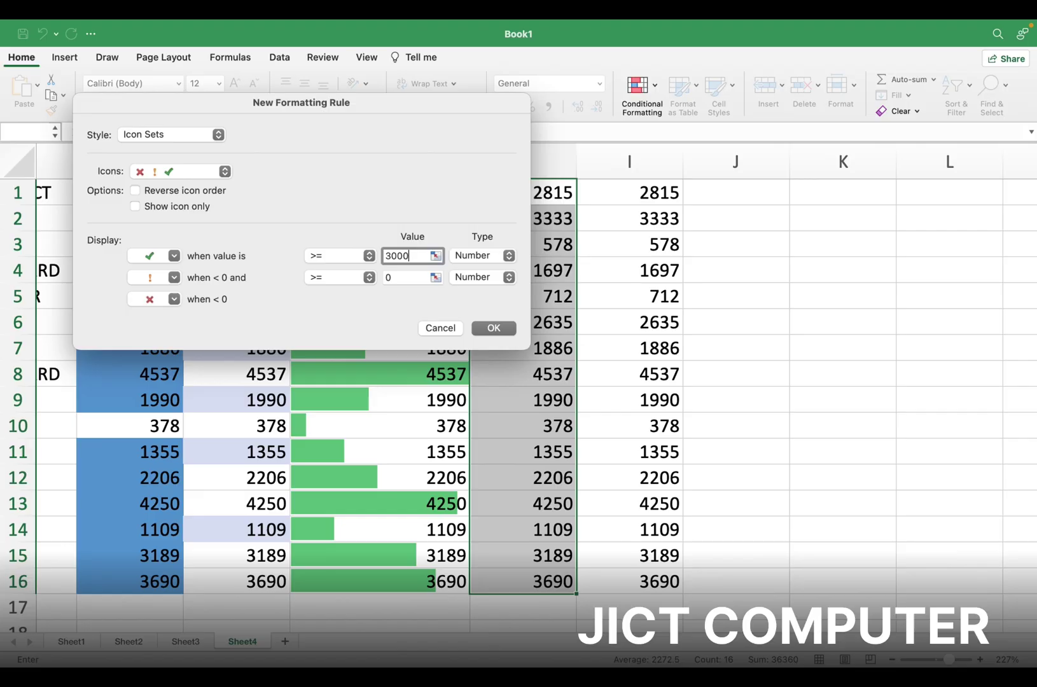
left_click(398, 277)
key("BackSpace")
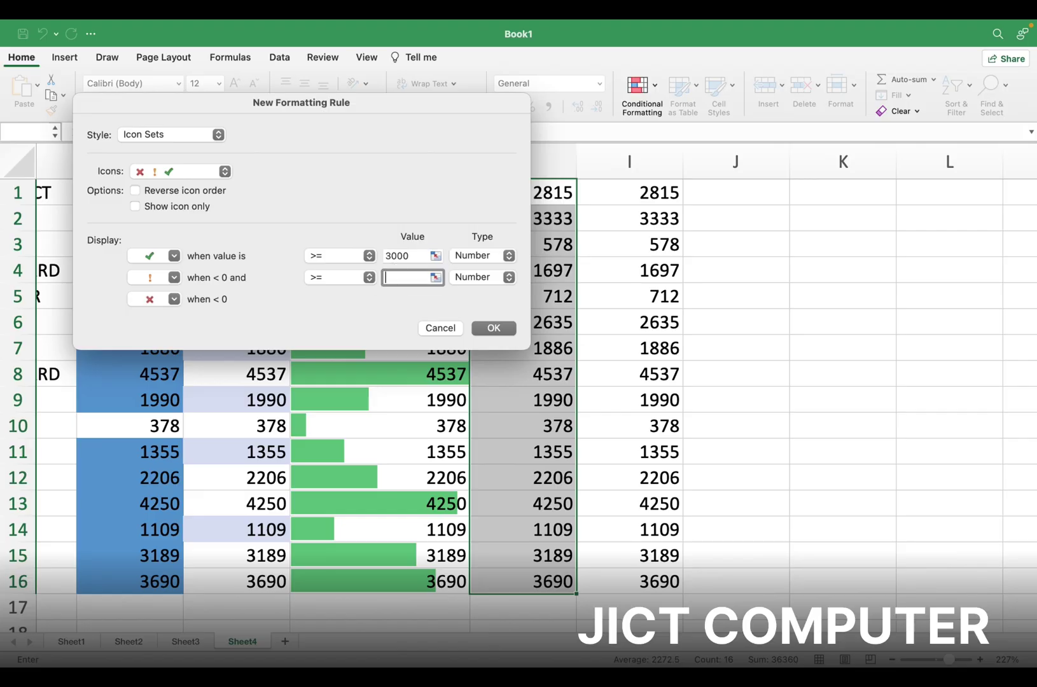
type("1500")
left_click(504, 330)
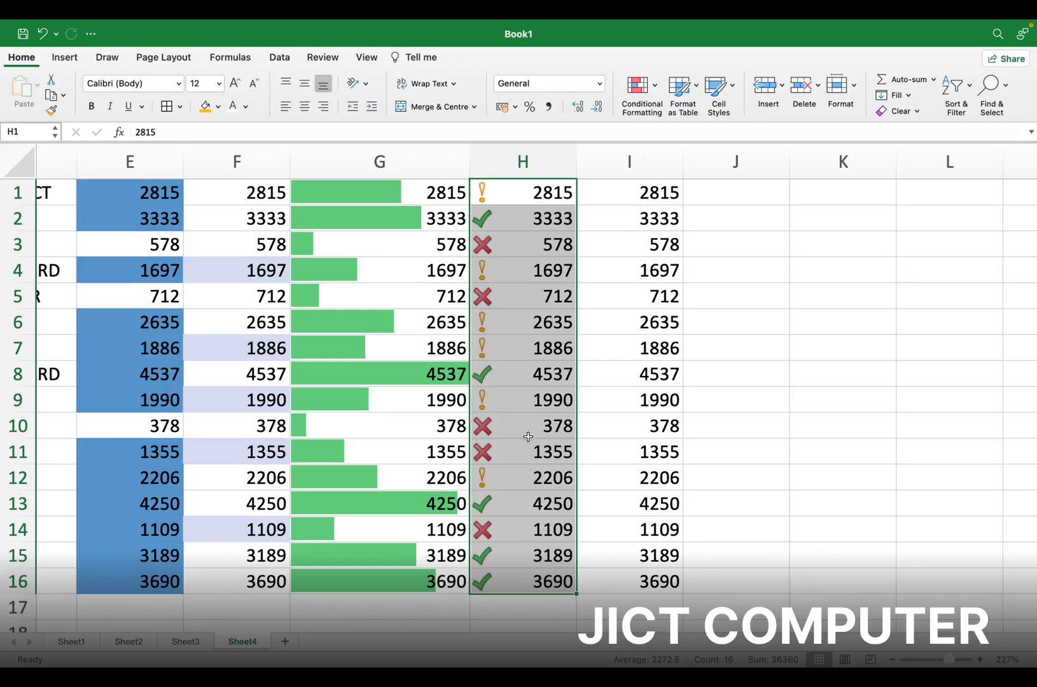
left_click(511, 195)
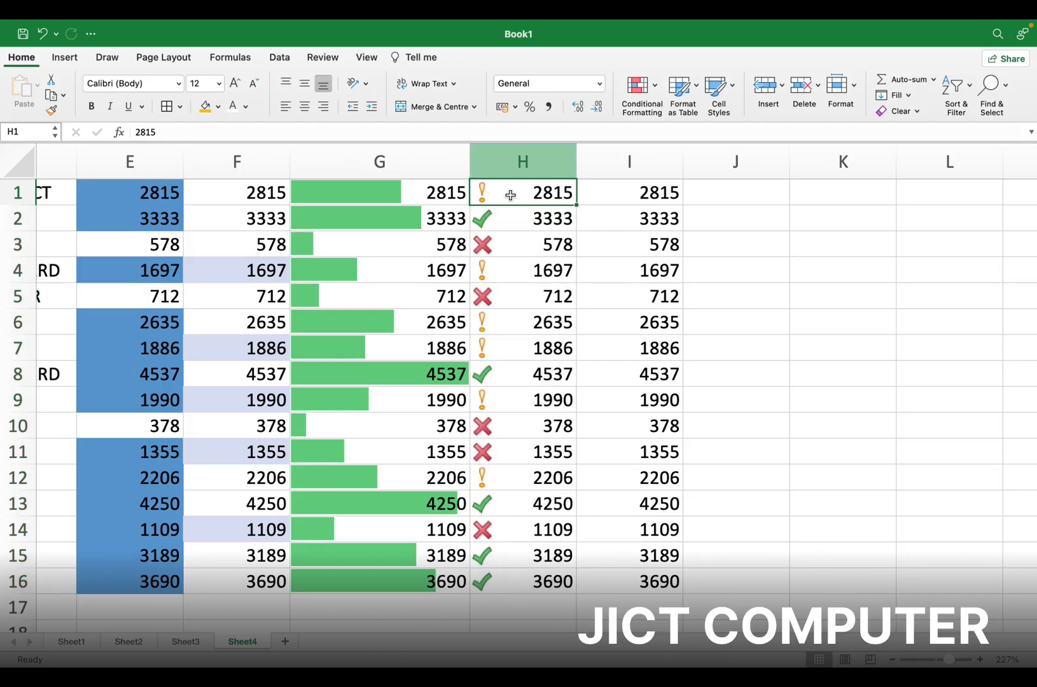
Insert a new blank top row and enter the header SALES in H1
right_click(498, 189)
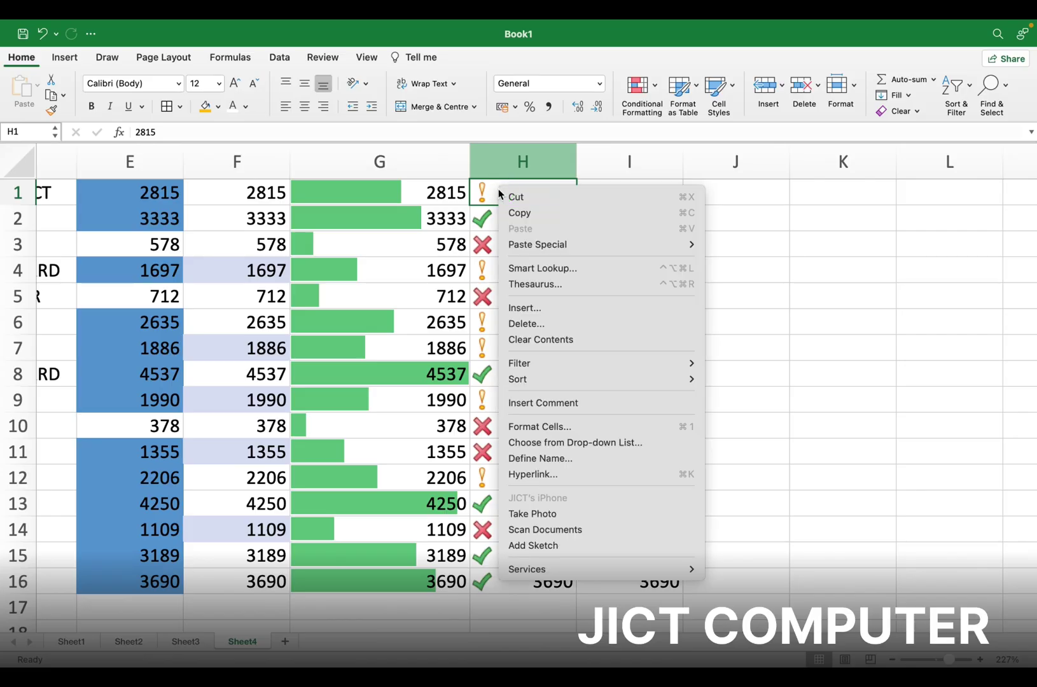
left_click(519, 310)
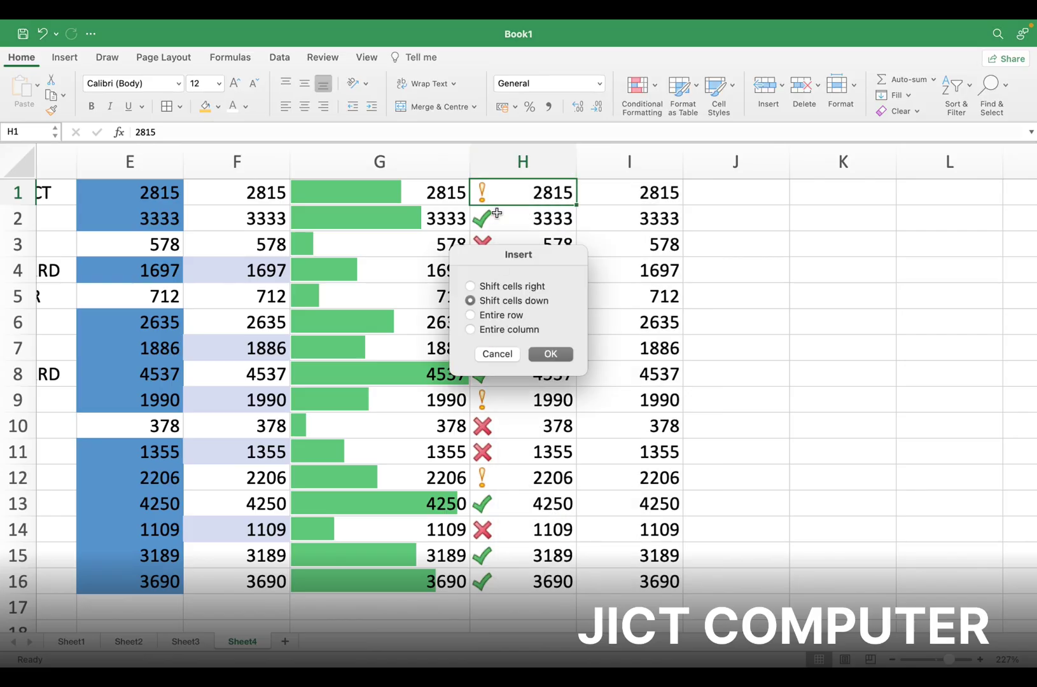
left_click(537, 355)
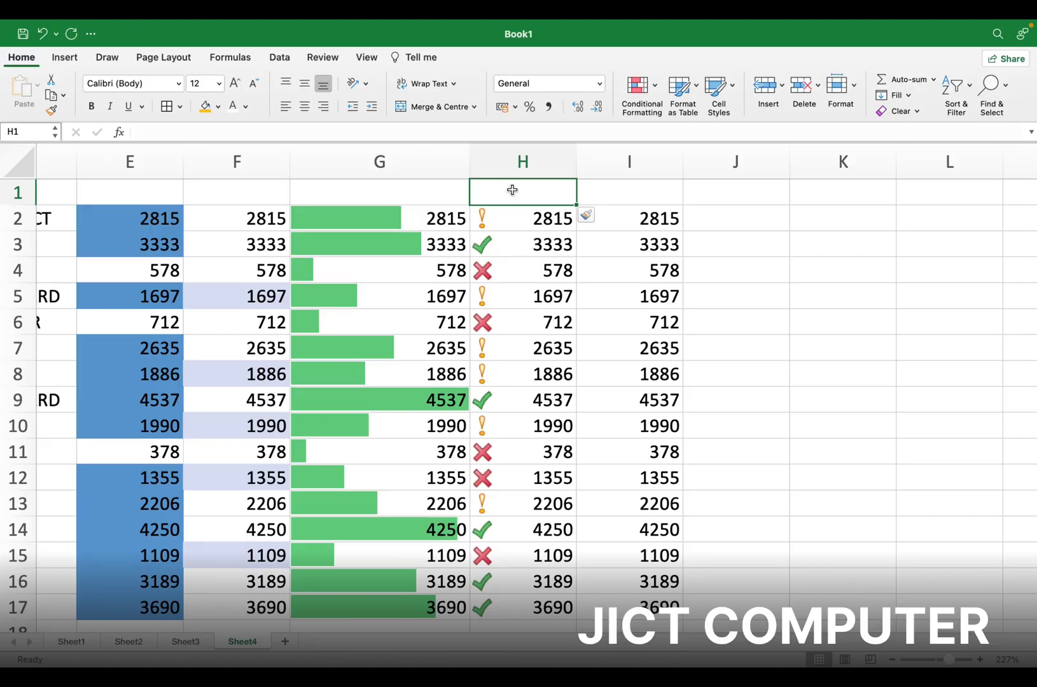
type("SALES")
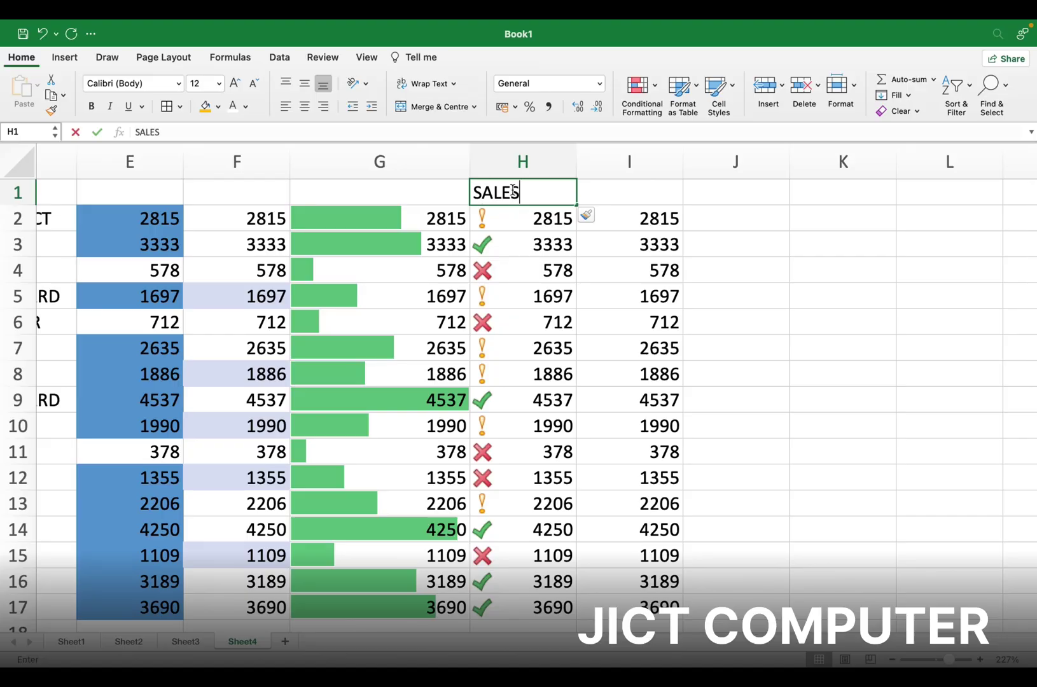
key("Return")
left_click(544, 197)
left_click(280, 57)
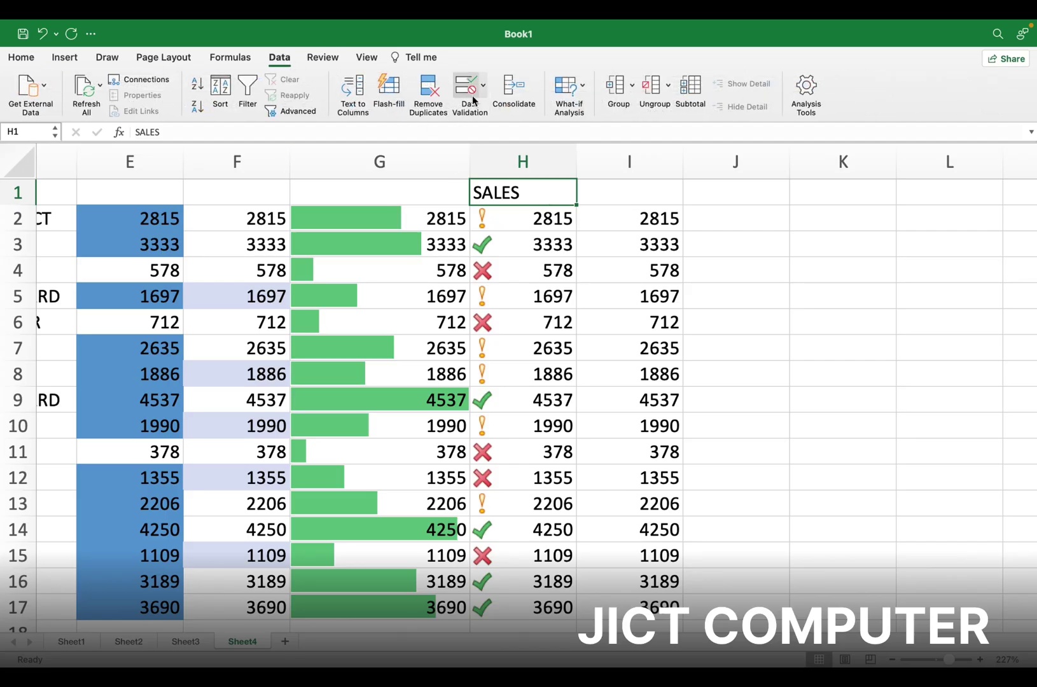
Turn on AutoFilter for the header row and explore the SALES column's filter options
left_click(248, 89)
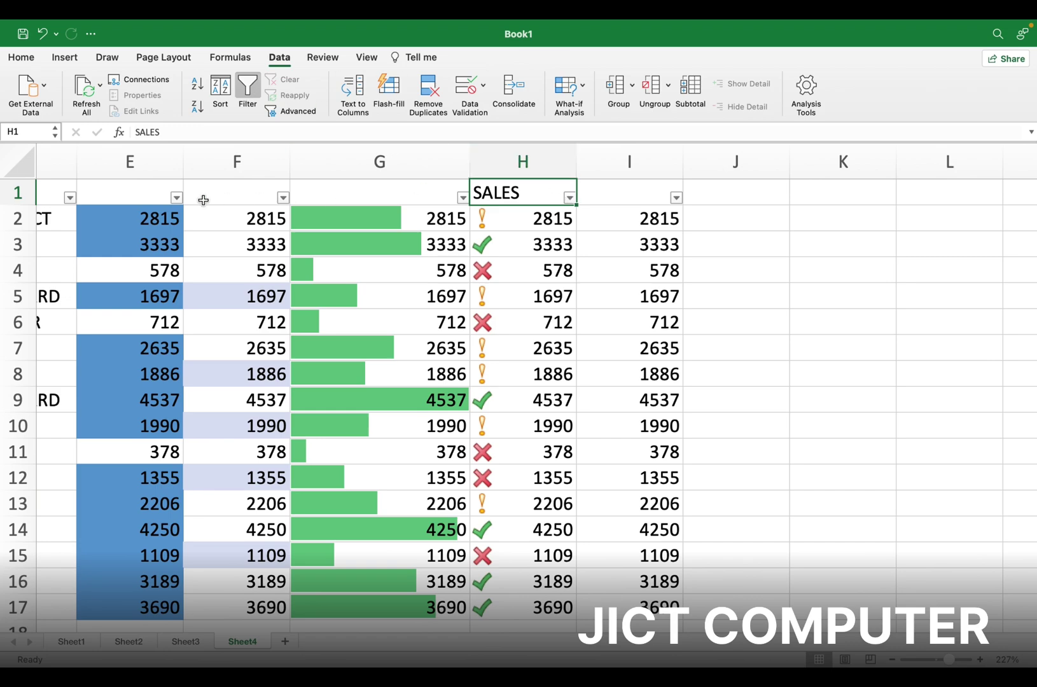
left_click(567, 199)
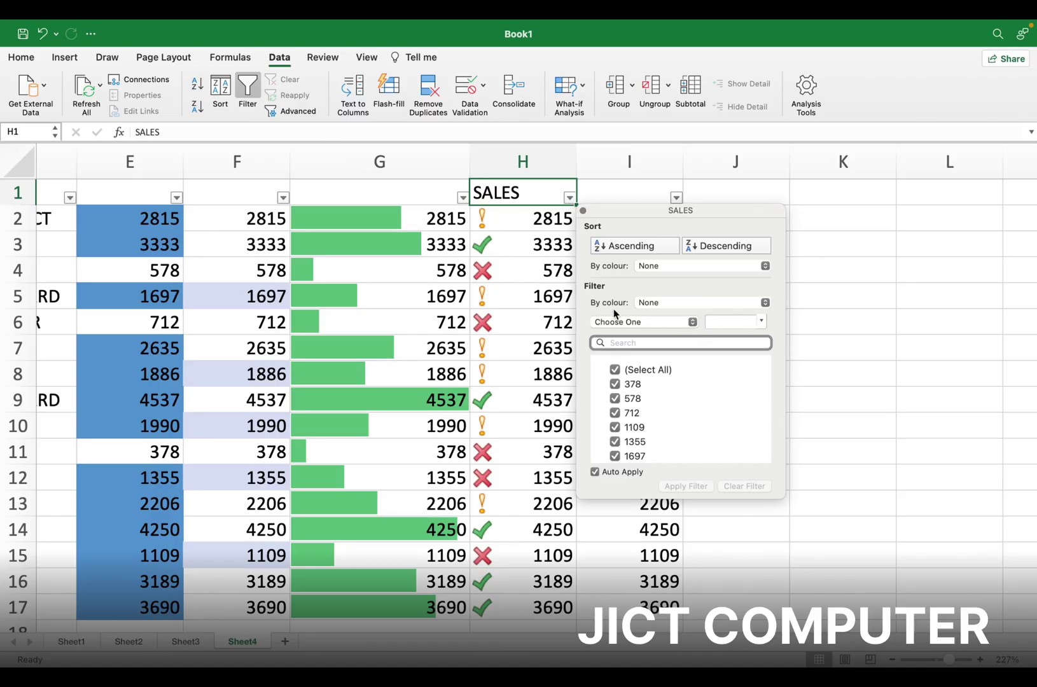
left_click(767, 303)
left_click(763, 286)
left_click(762, 323)
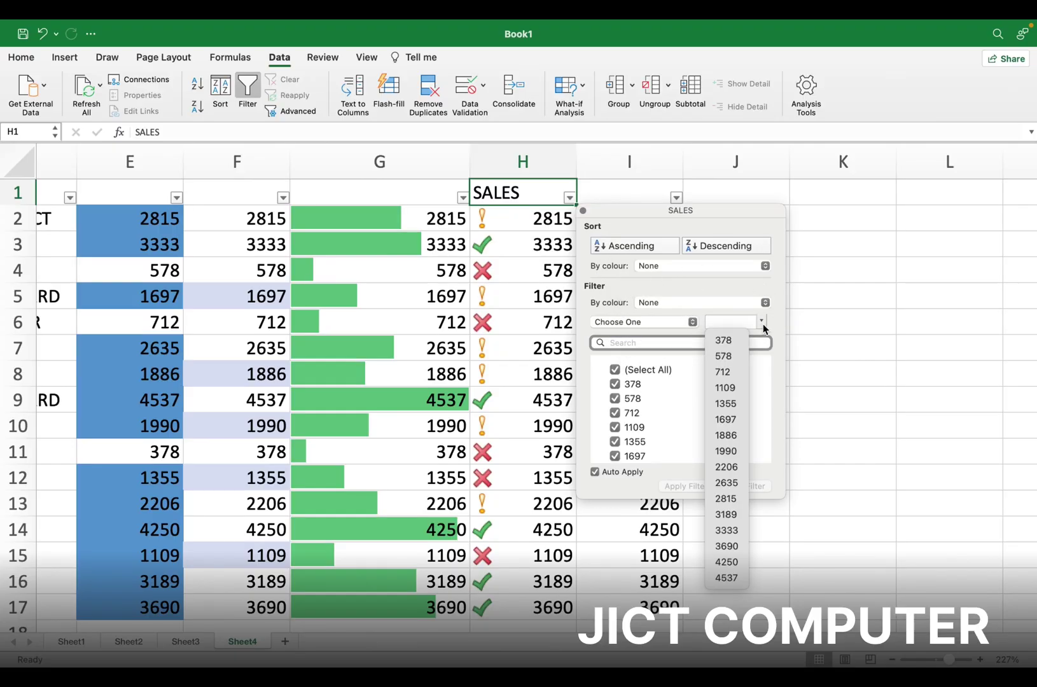
left_click(698, 299)
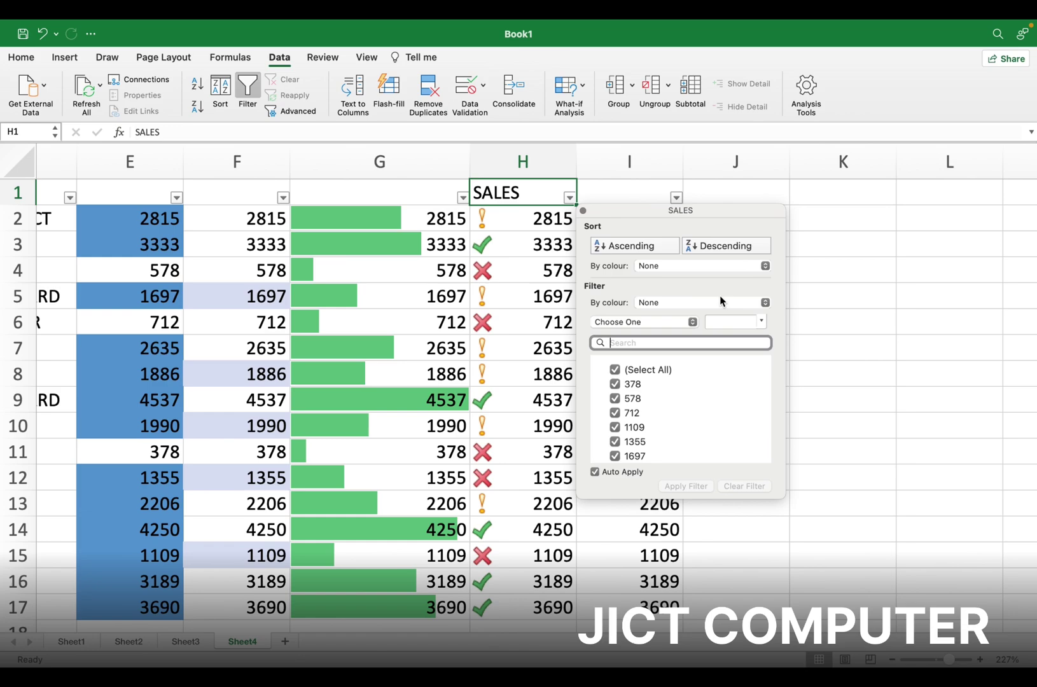
Filter SALES to values greater than 3000, then clear the filter so all rows show
left_click(692, 322)
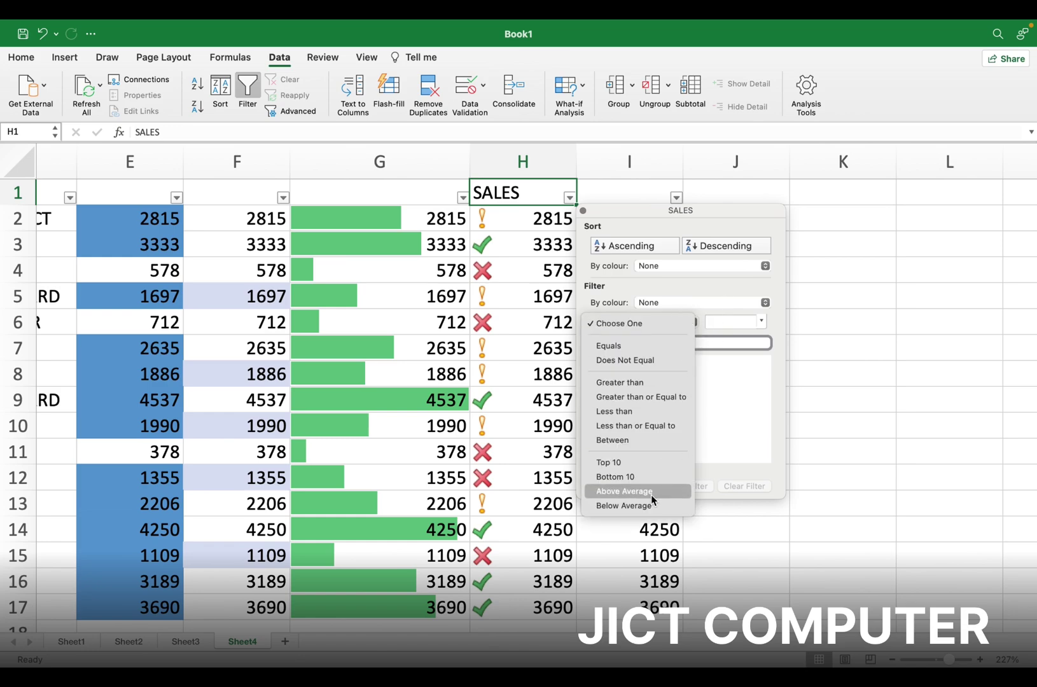
left_click(634, 385)
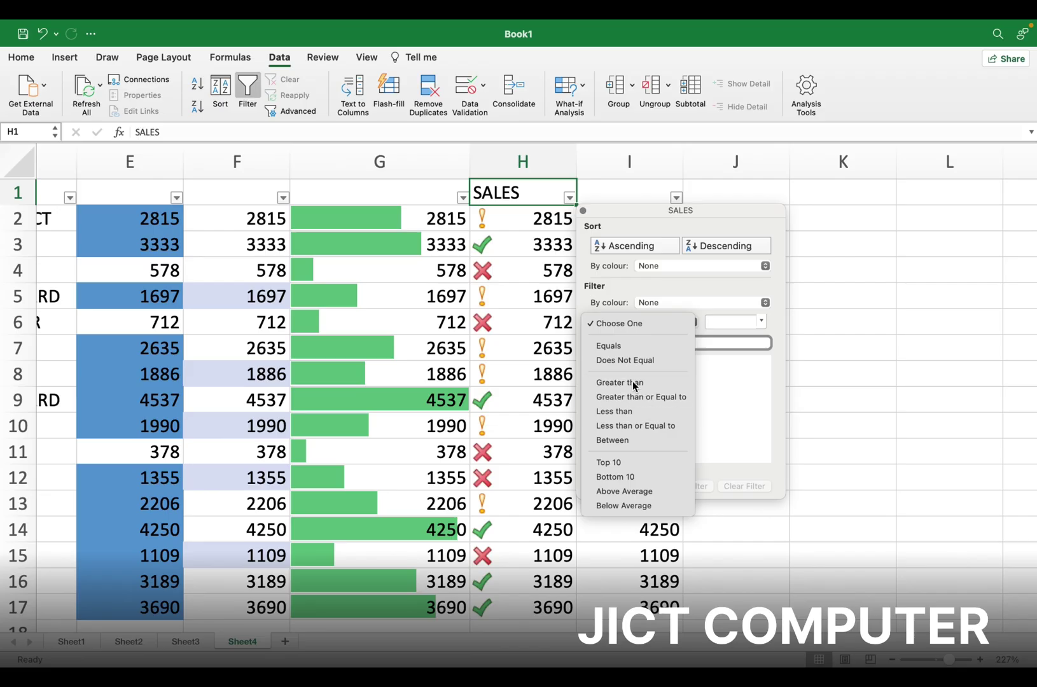
left_click(710, 322)
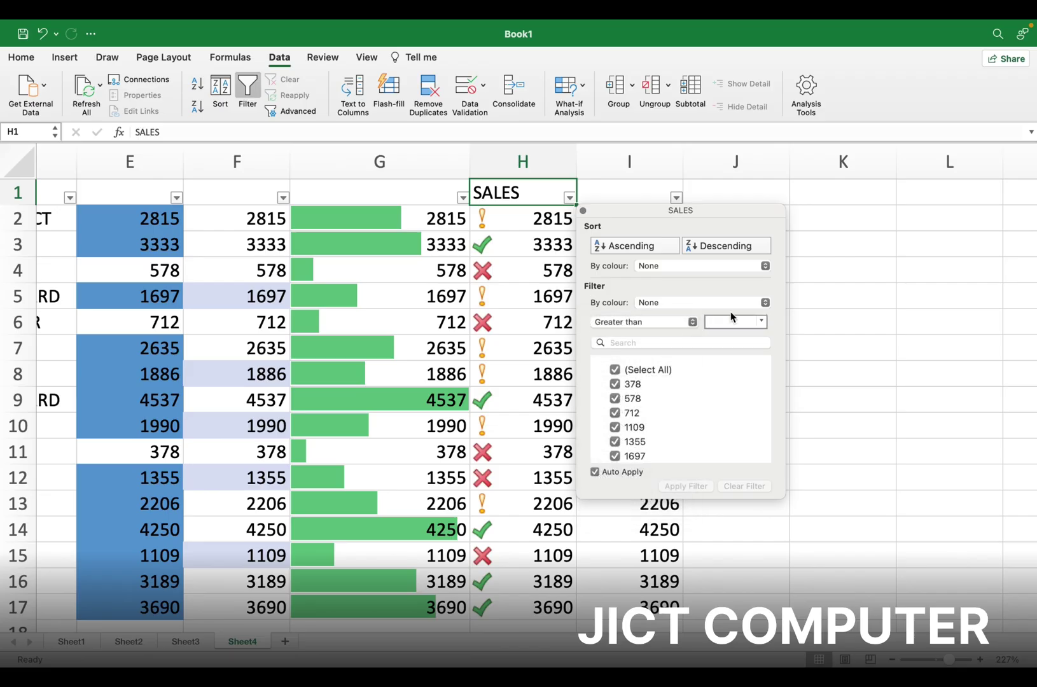
type("3000")
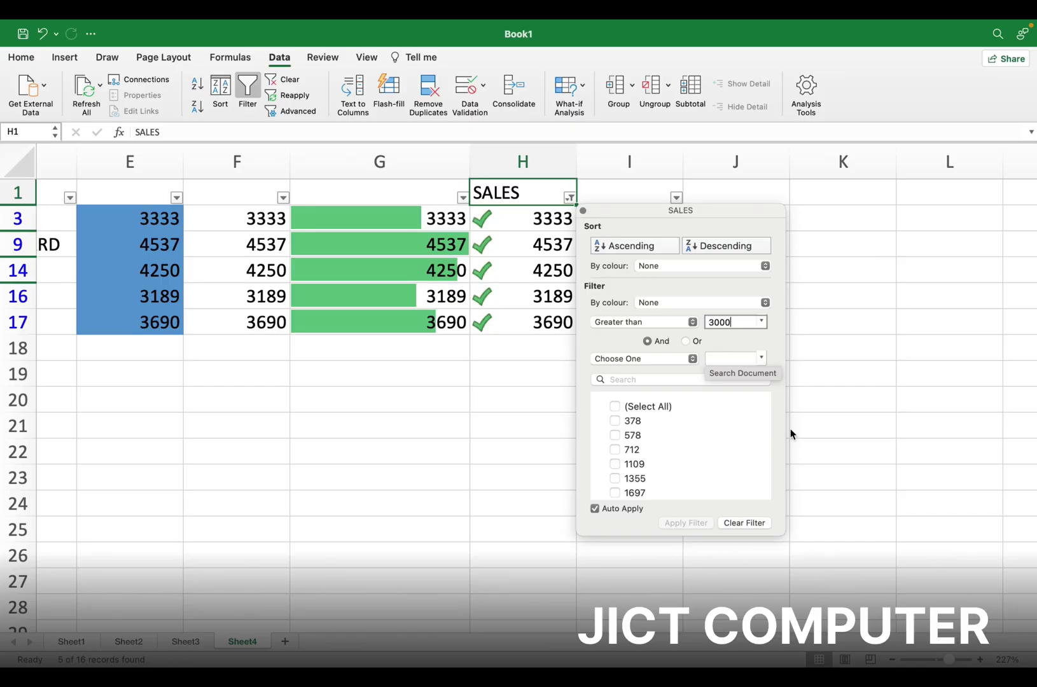
left_click(743, 523)
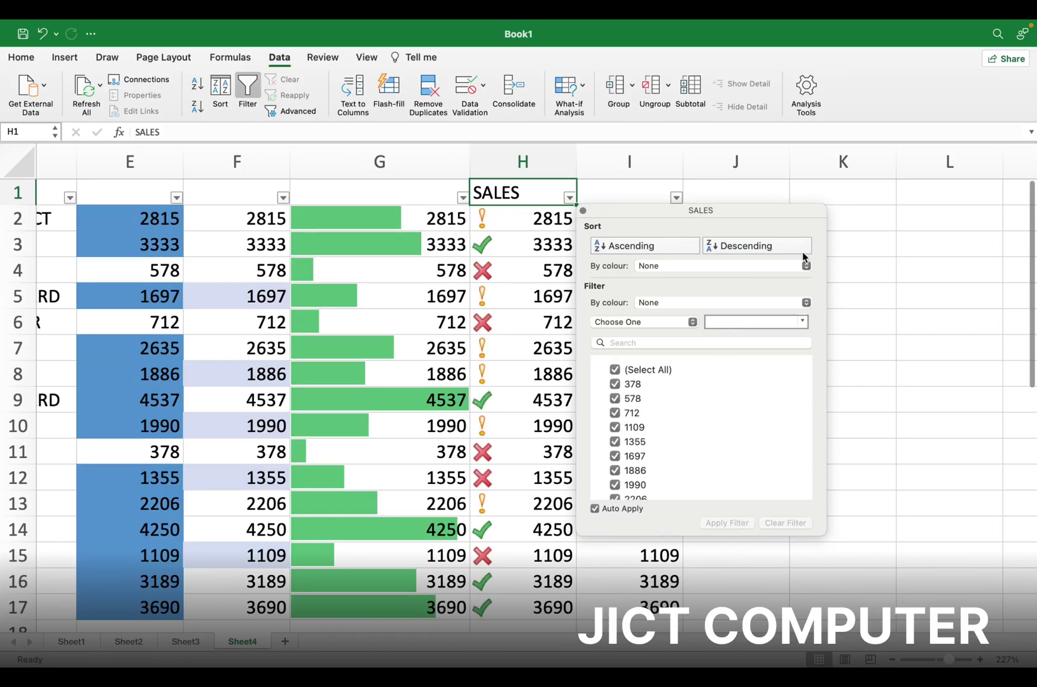
left_click(937, 433)
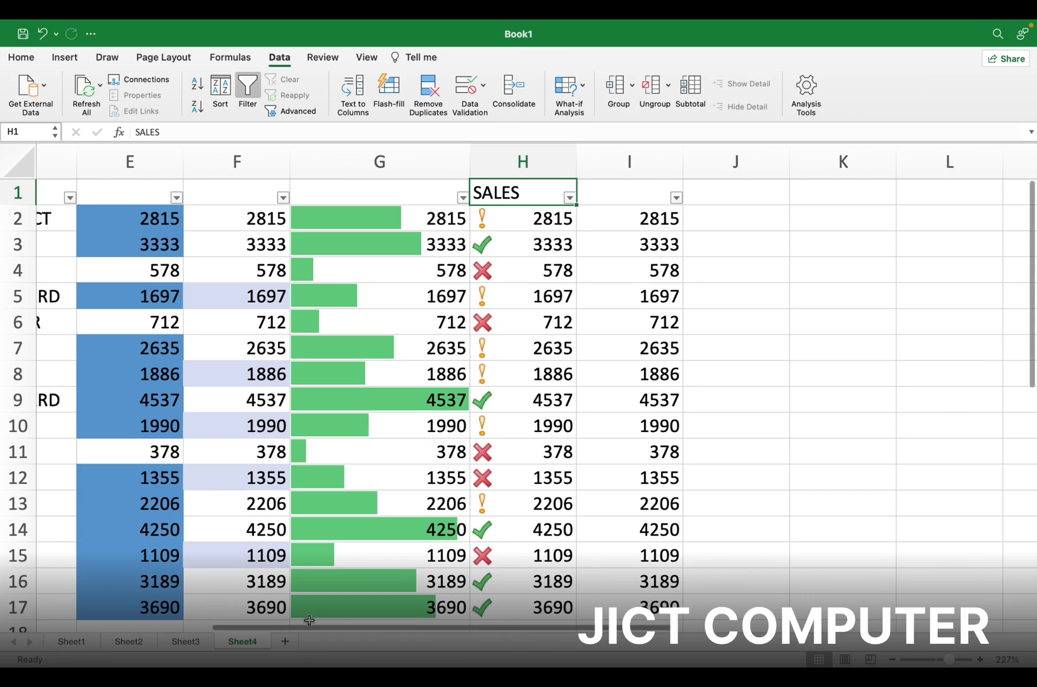
Add a new Sheet5 to the workbook and switch to the Home tab
left_click(285, 642)
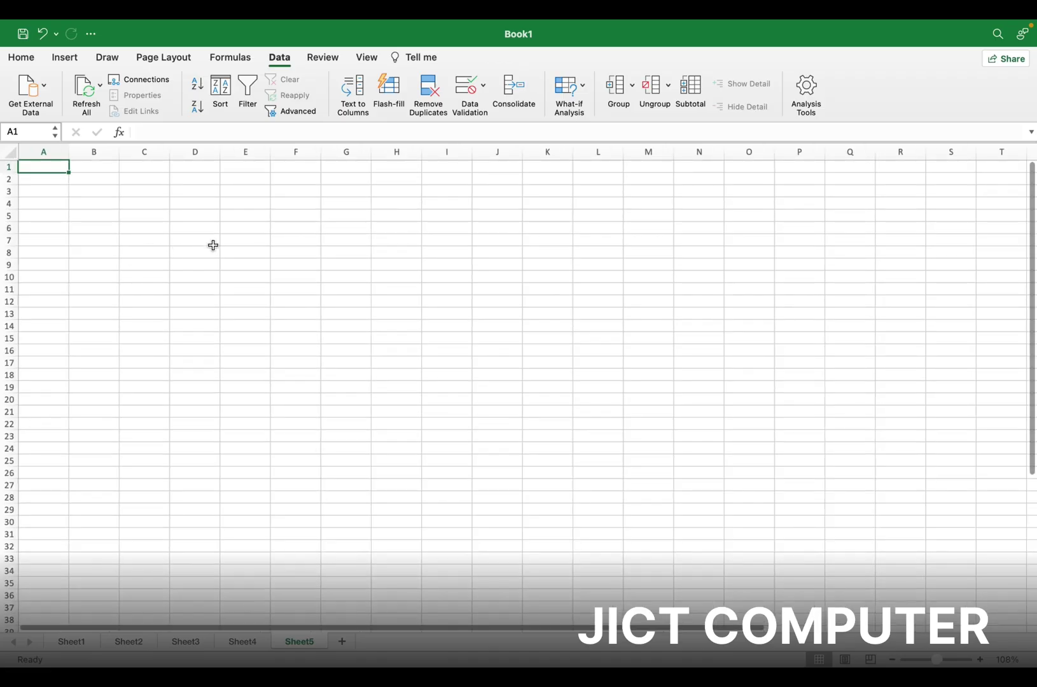
scroll(214, 244, "right", 1)
scroll(214, 243, "left", 1)
scroll(214, 244, "up", 1)
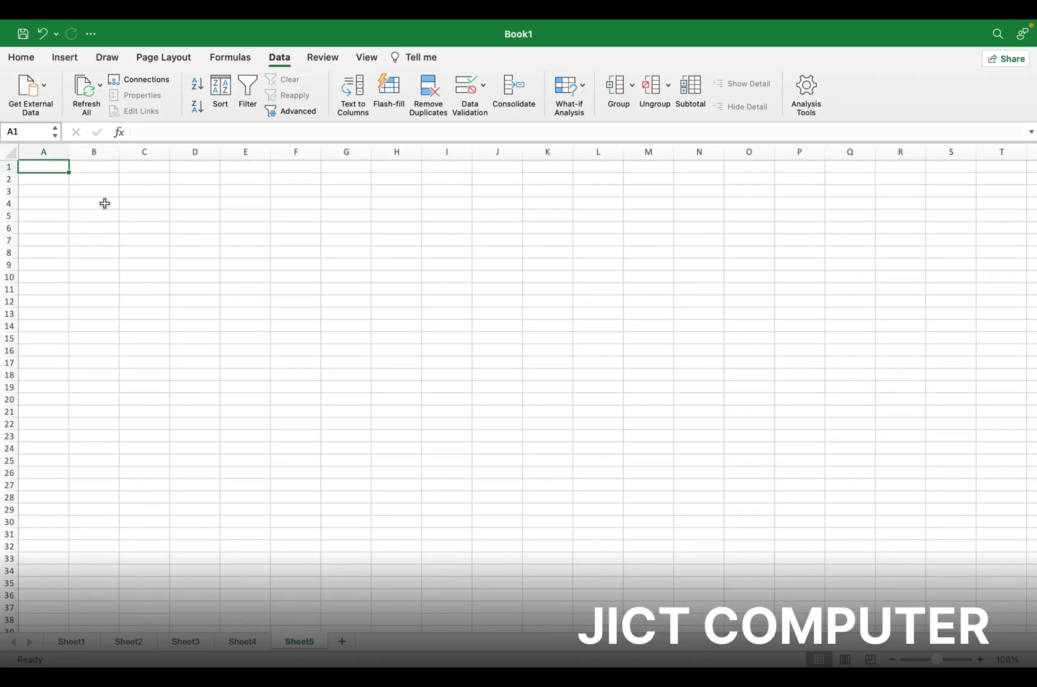
right_click(105, 203)
left_click(118, 185)
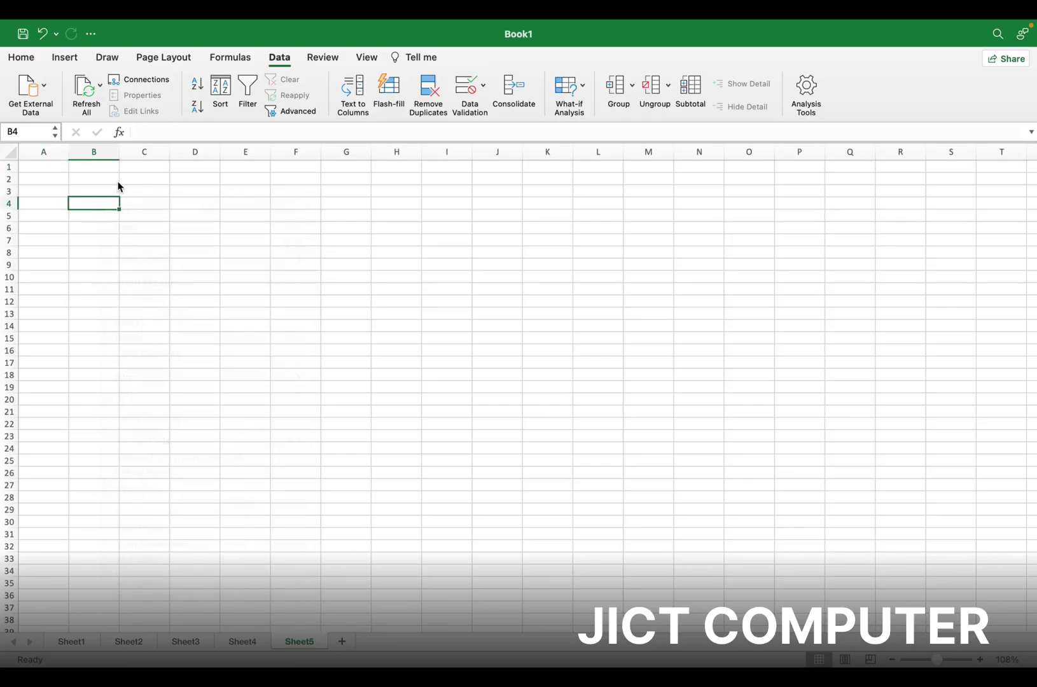
scroll(46, 203, "right", 1)
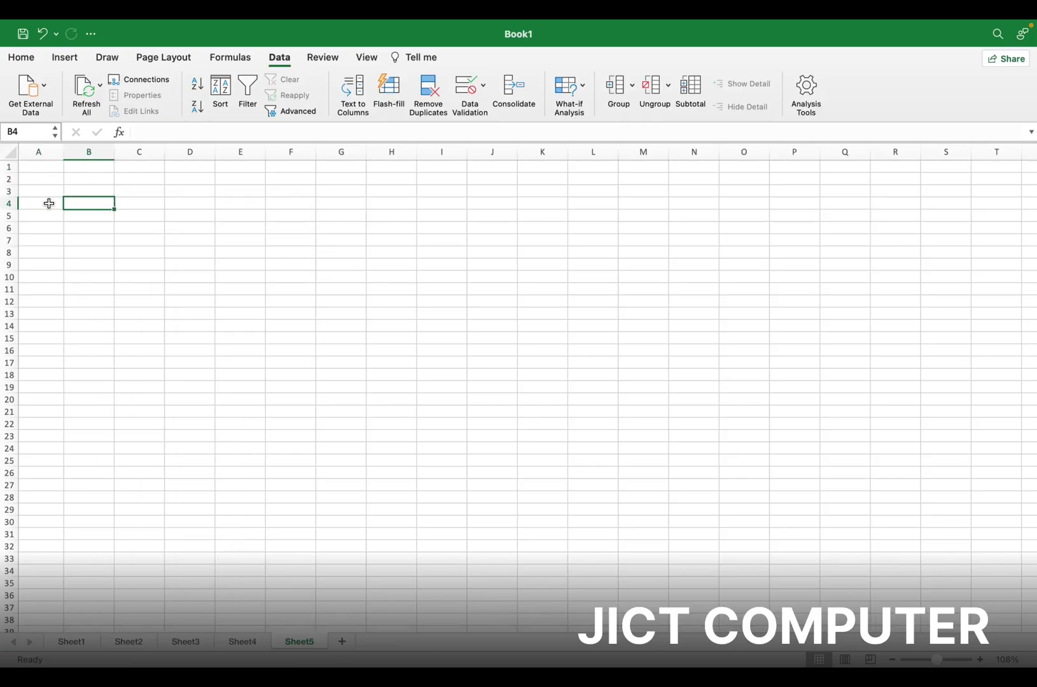
left_click_drag(49, 203, 141, 179)
left_click(57, 171)
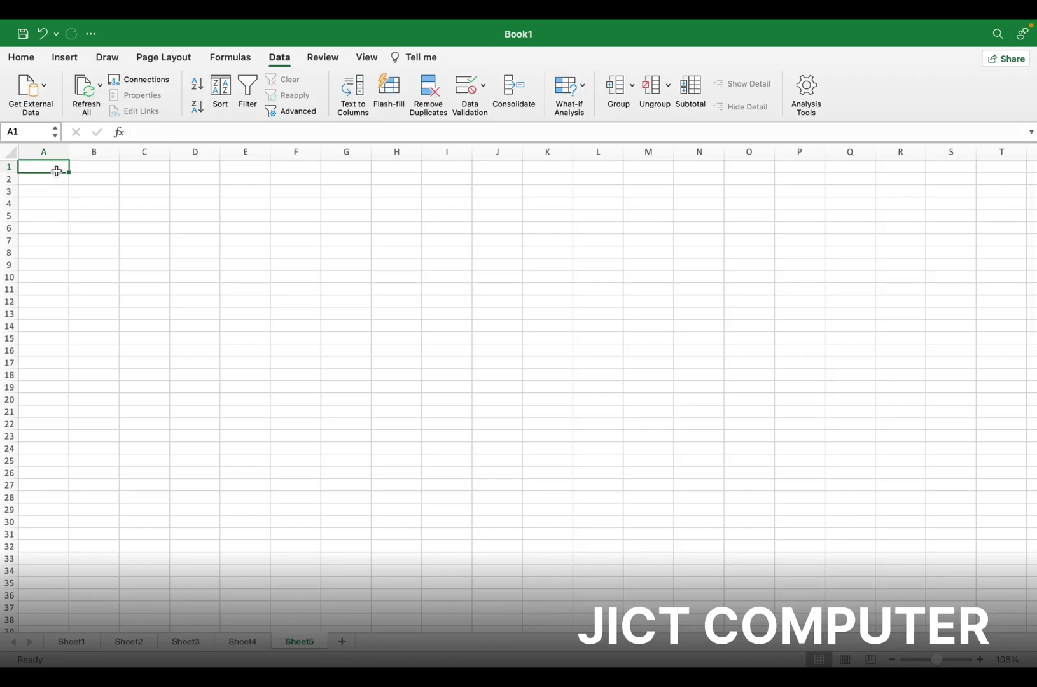
left_click(14, 63)
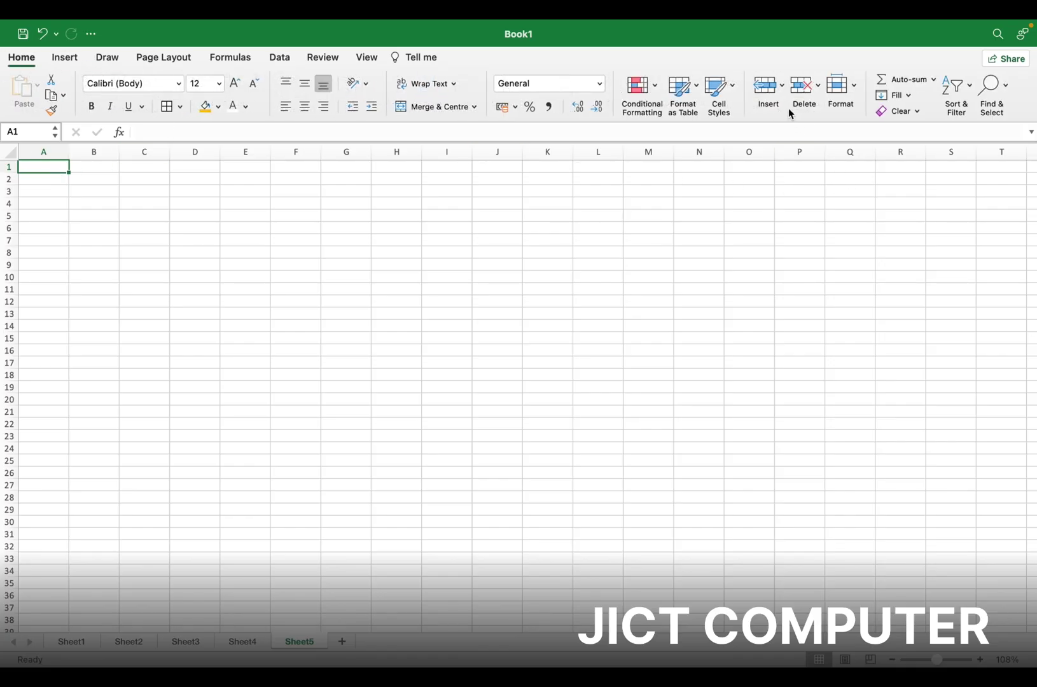
Open and dismiss cell shortcut menus on Sheet5, ending with cell A1 selected
right_click(151, 193)
left_click(144, 192)
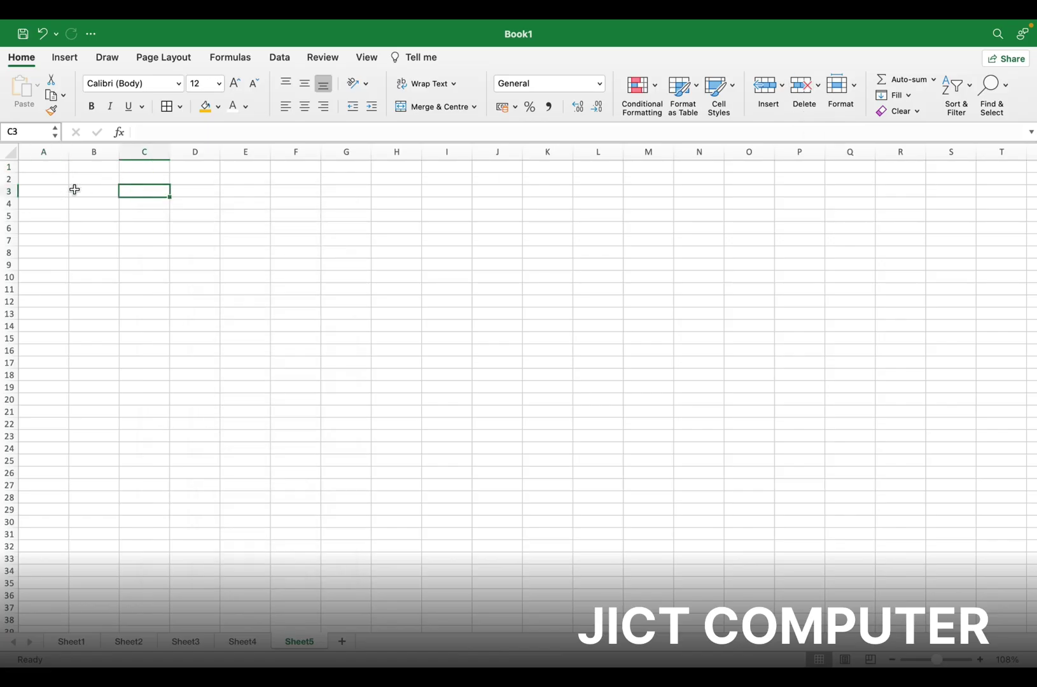
right_click(75, 190)
left_click(113, 149)
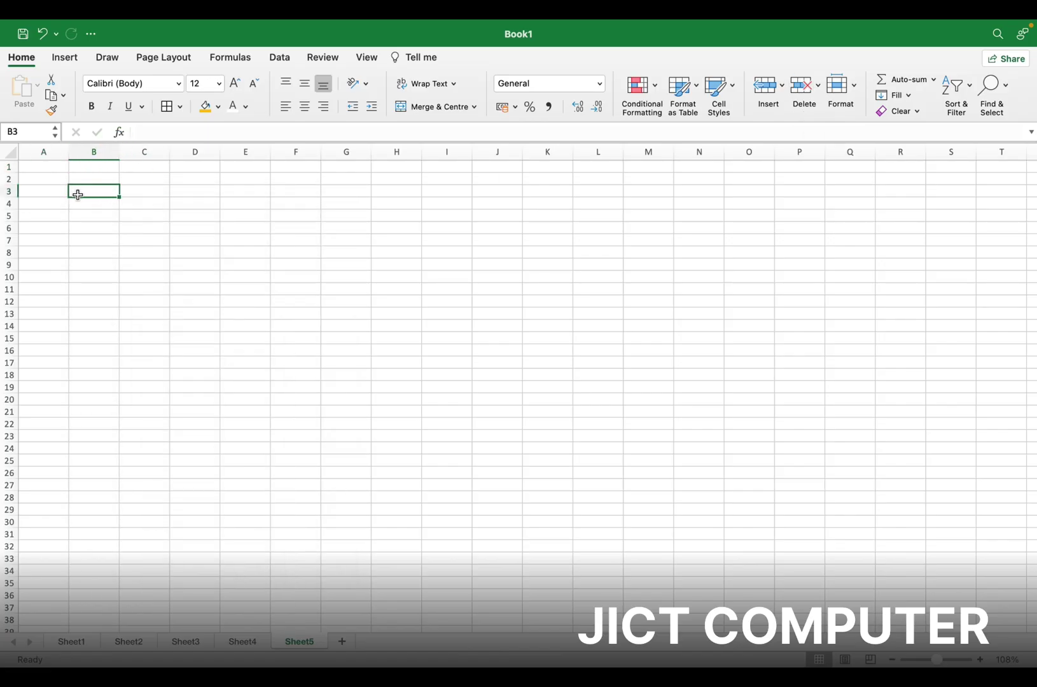
right_click(76, 191)
left_click(57, 169)
double_click(56, 169)
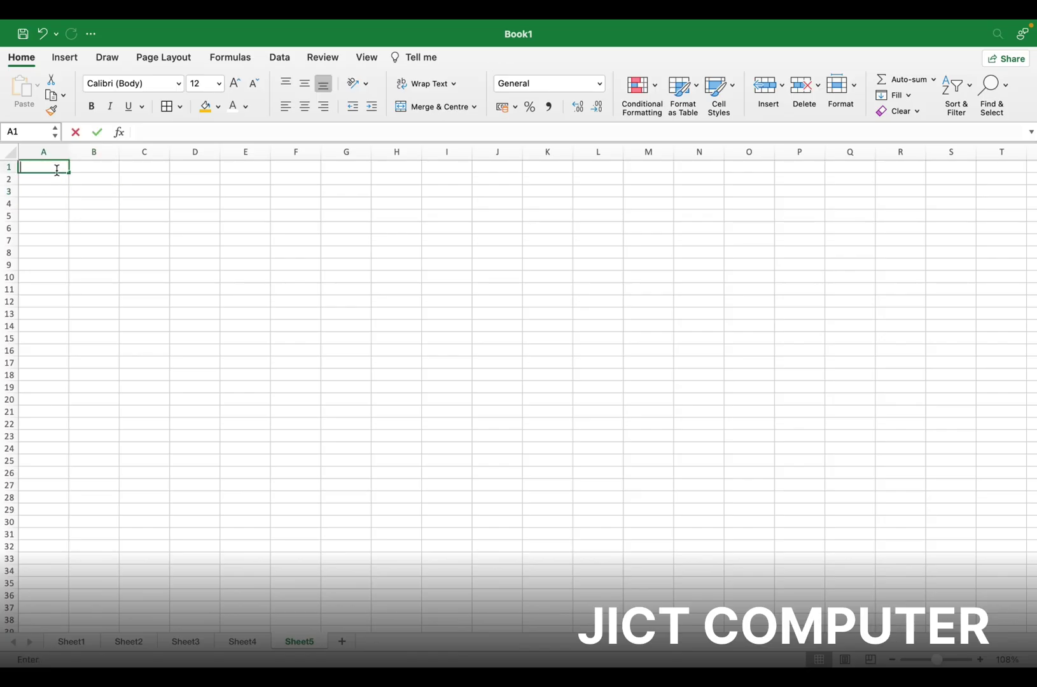
right_click(68, 203)
left_click(81, 176)
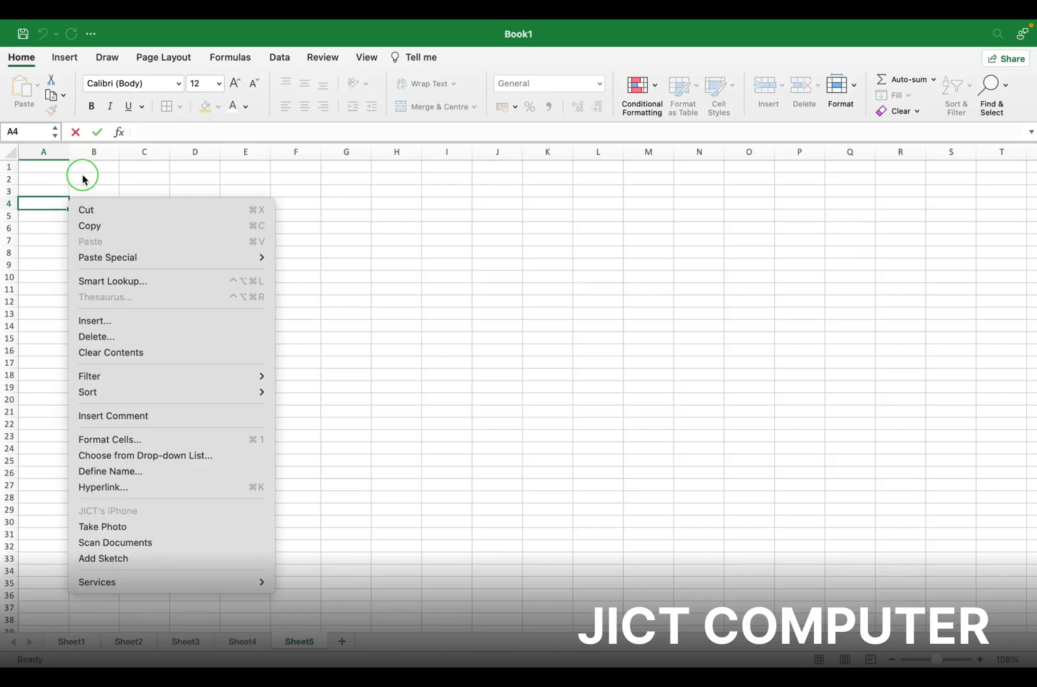
left_click(64, 170)
right_click(64, 170)
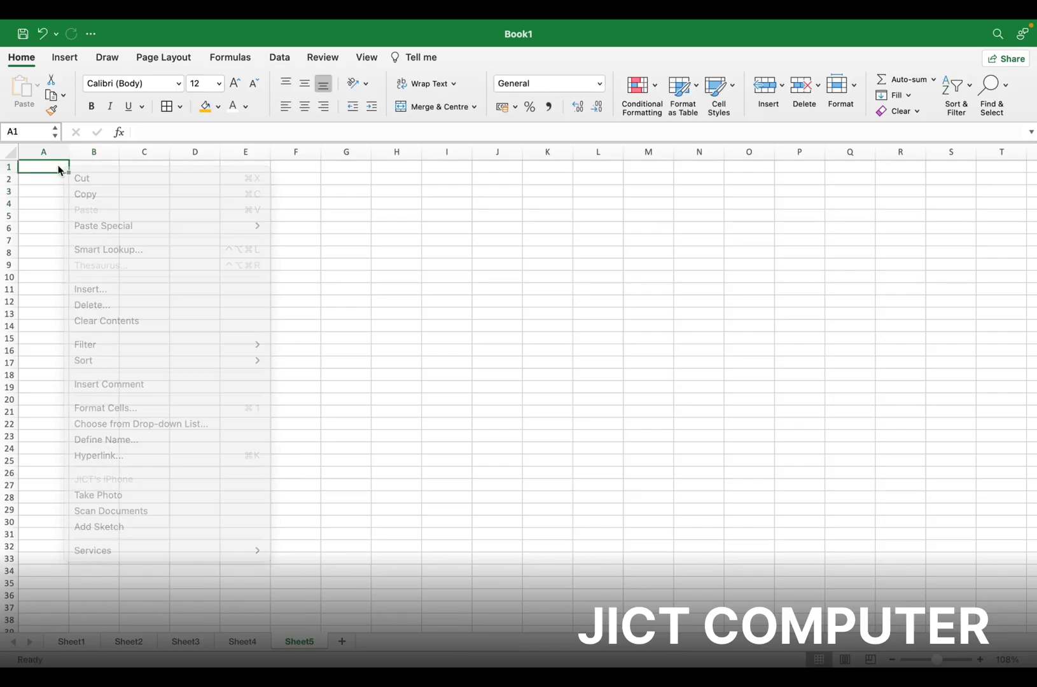
left_click(48, 171)
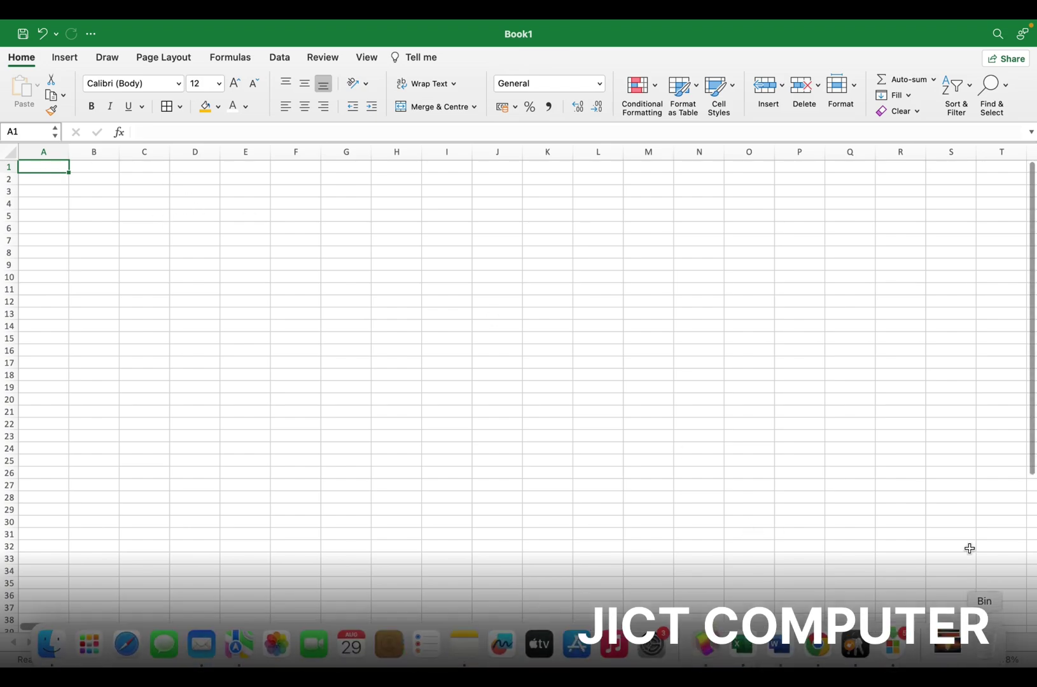
Zoom in on Sheet5 and enter the heading 'SL N.' in cell A1
left_click(982, 660)
left_click(982, 661)
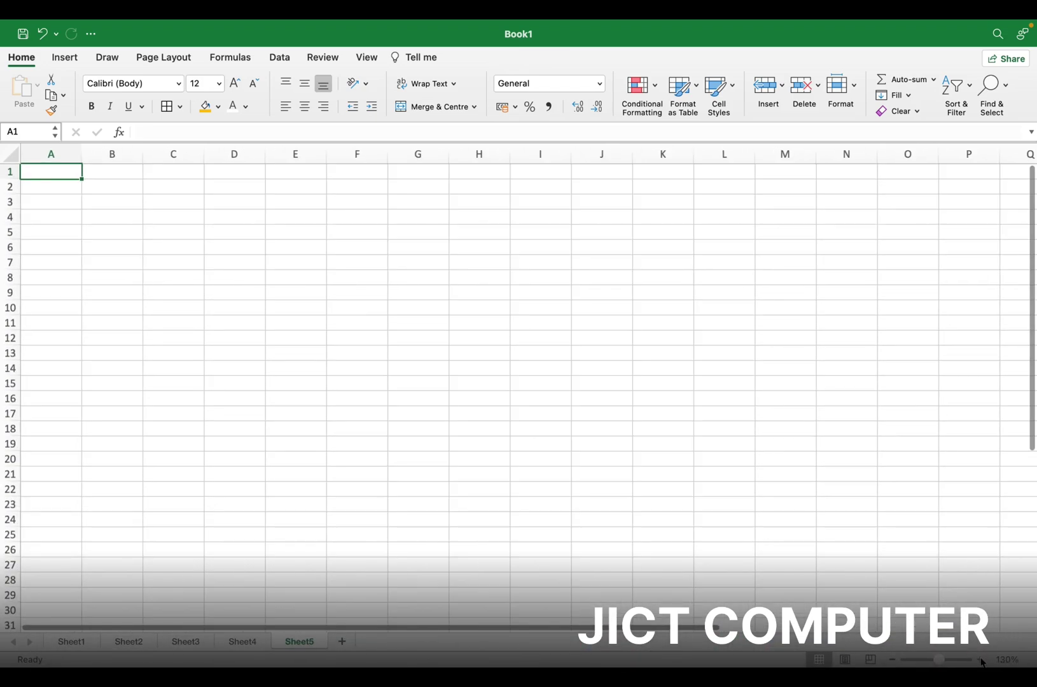
left_click(982, 660)
left_click(982, 660)
left_click(982, 661)
left_click(982, 660)
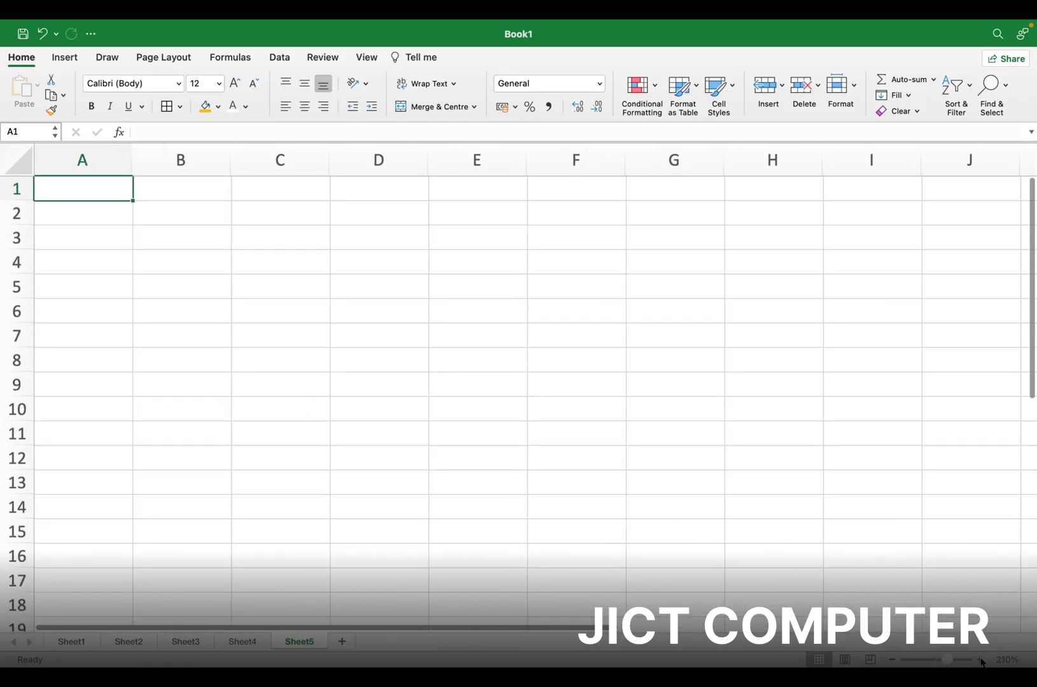
left_click(982, 661)
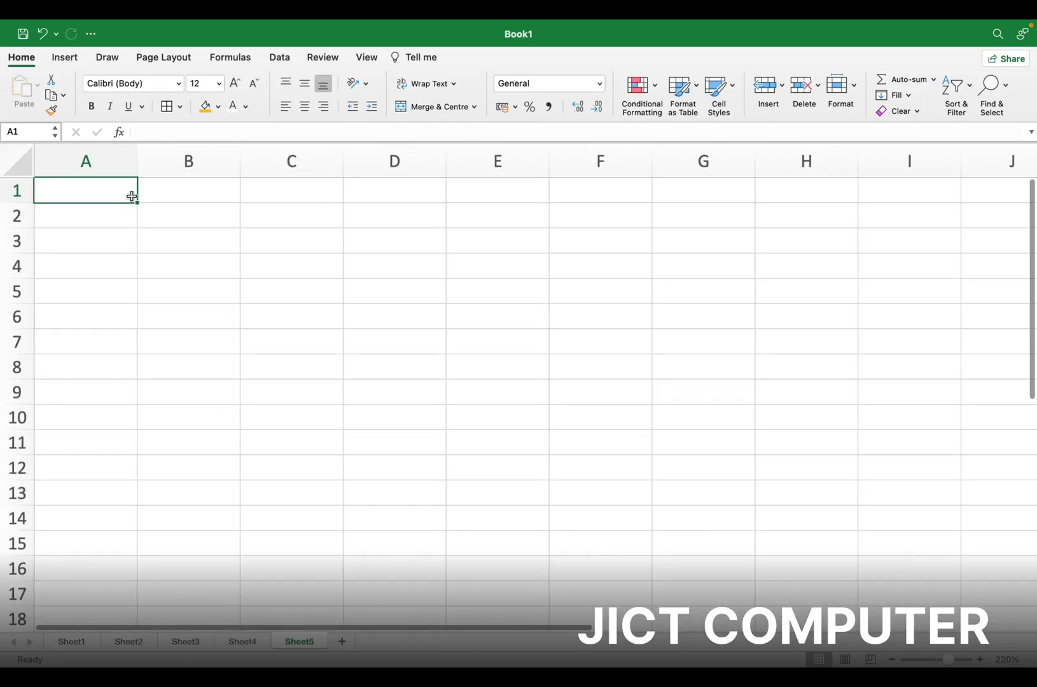
type("SL N.")
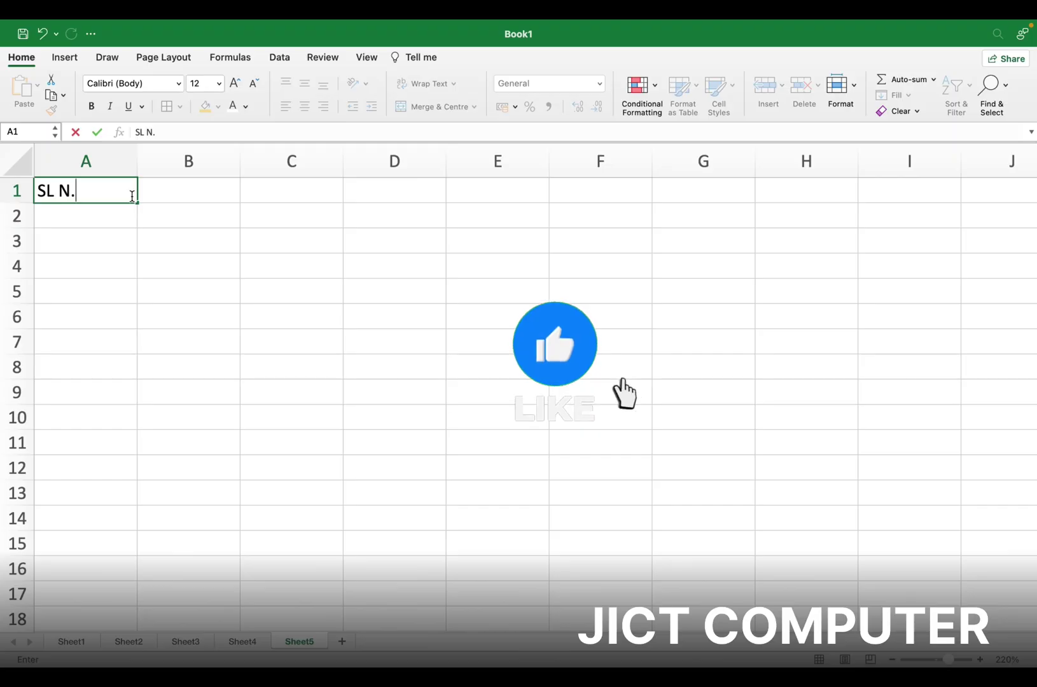
key("Tab")
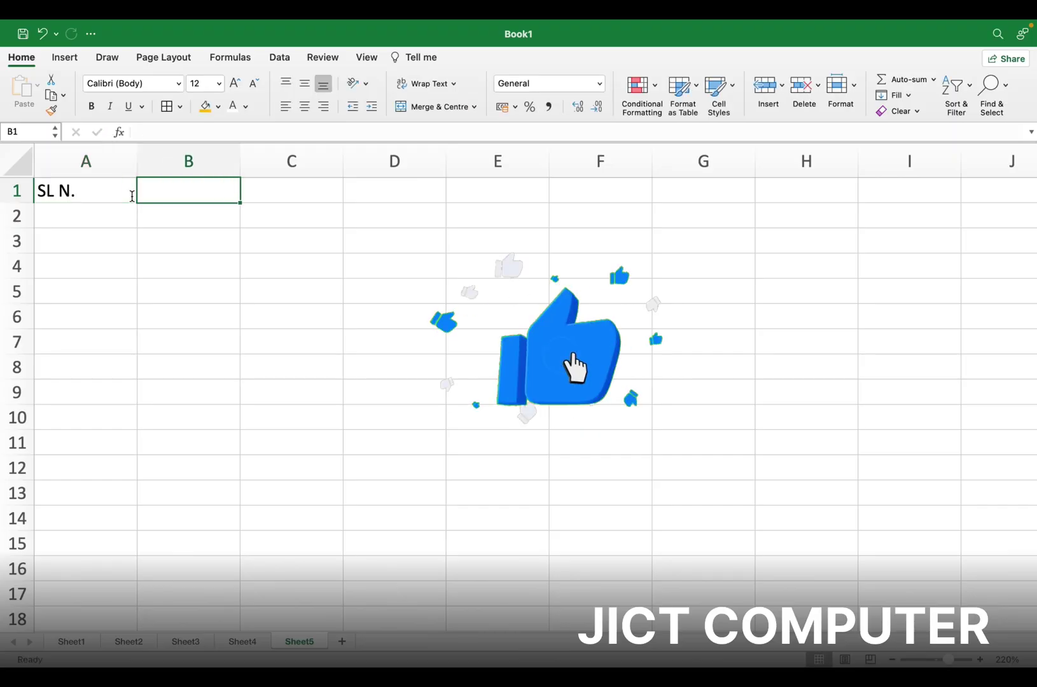
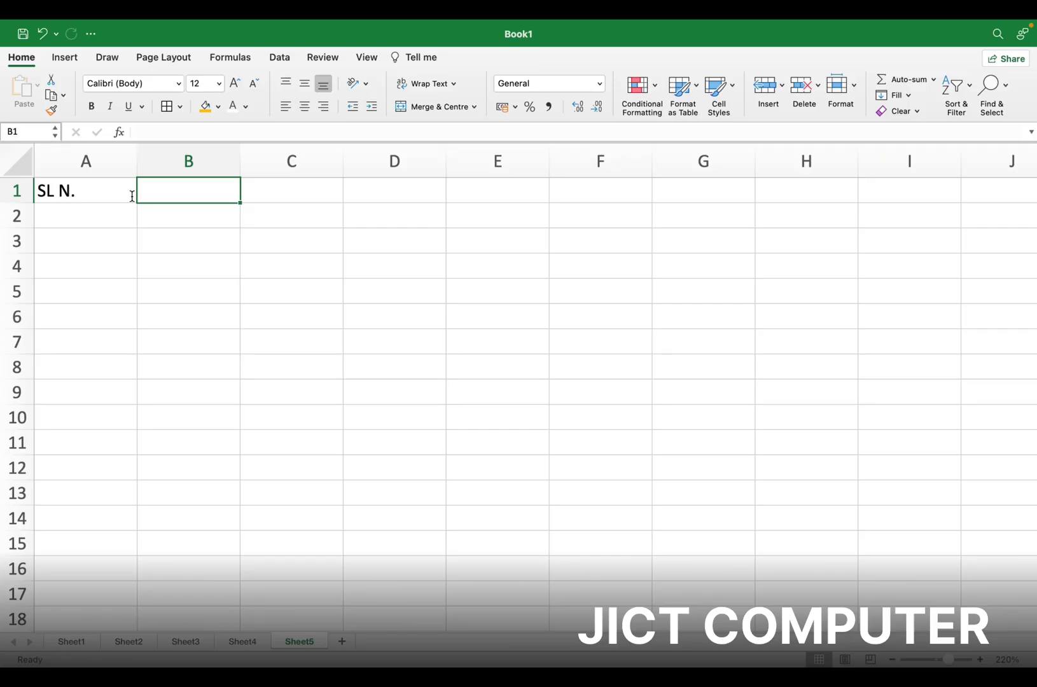
Enter the headers NAME, ITEM and AMT in B1, C1 and D1, then select B1
type("NAME")
key("Tab")
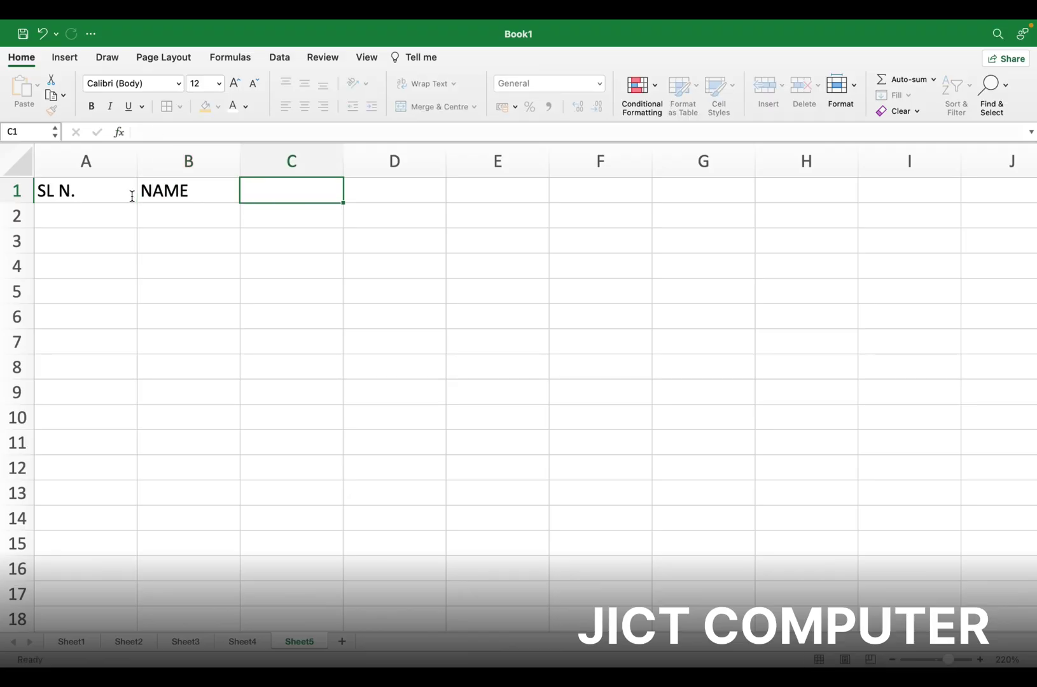
type("ITEM")
key("Tab")
type("AMT")
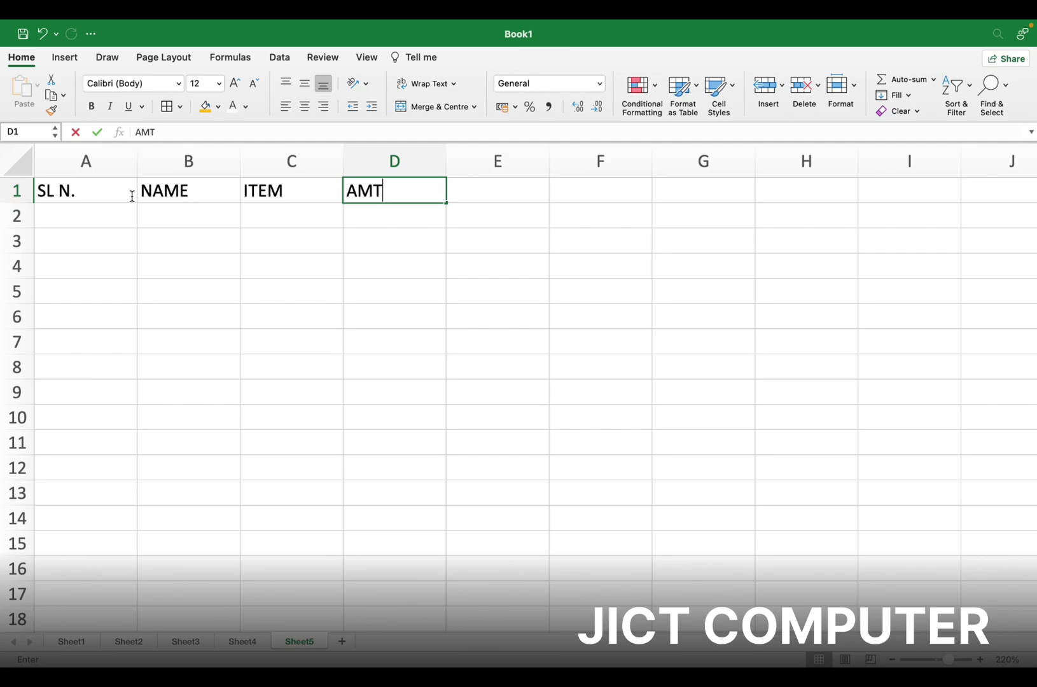
key("Return")
left_click(173, 190)
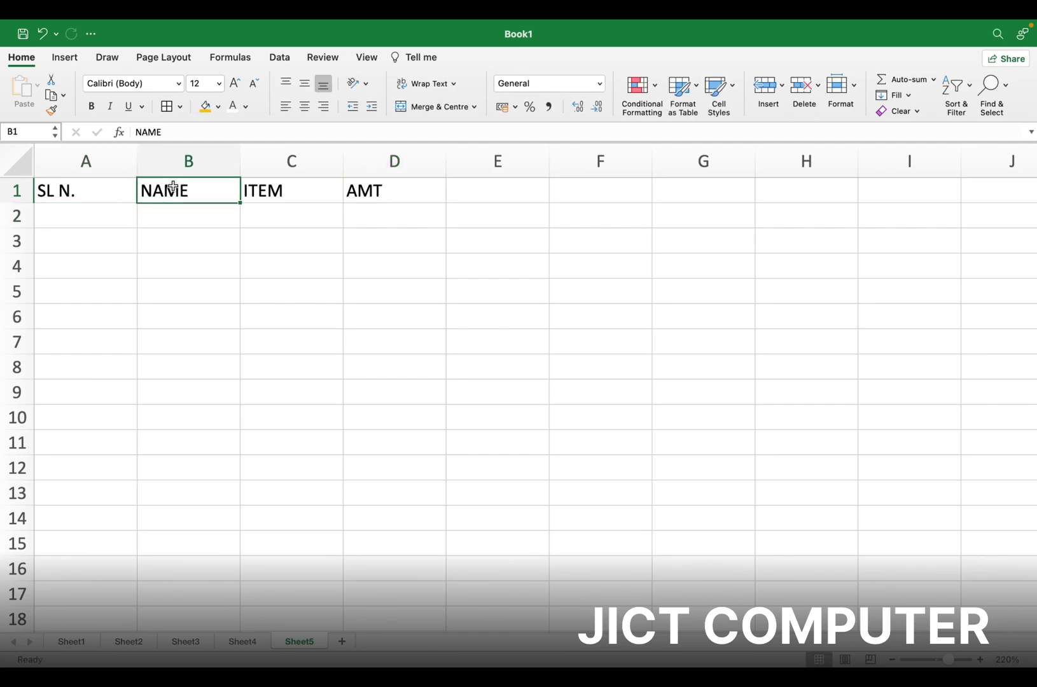
left_click(780, 95)
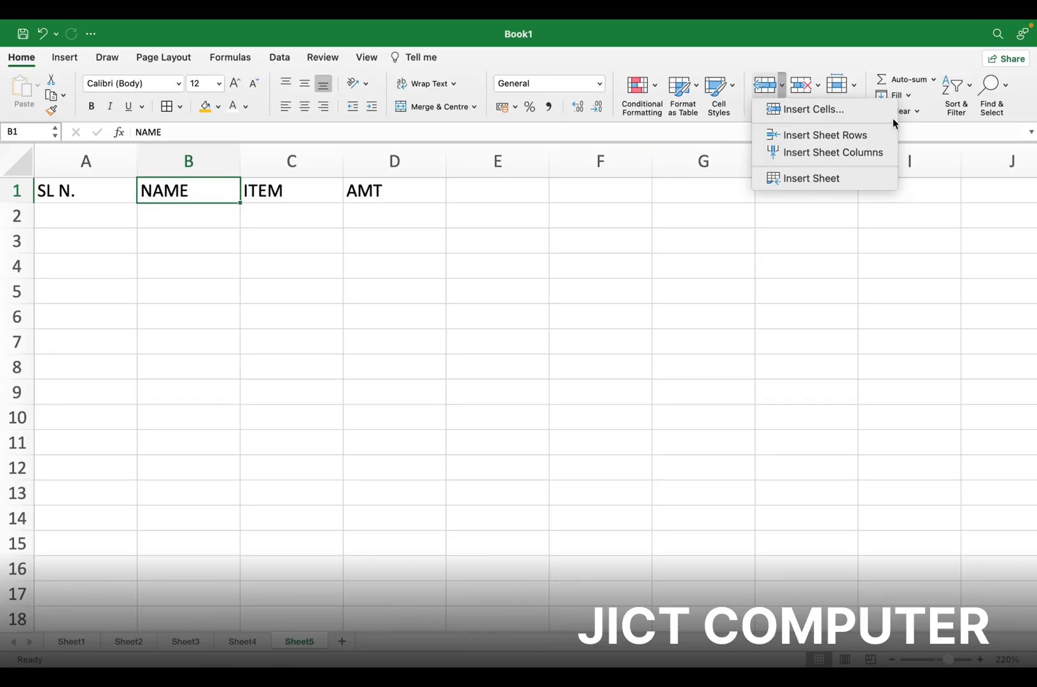
left_click(820, 110)
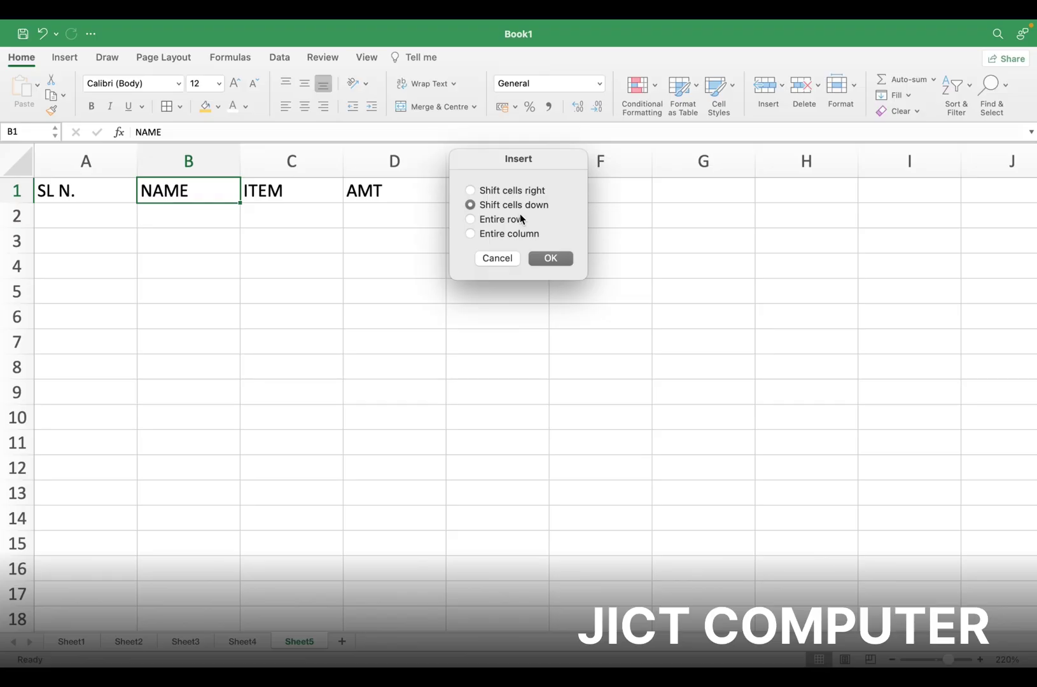
left_click(549, 258)
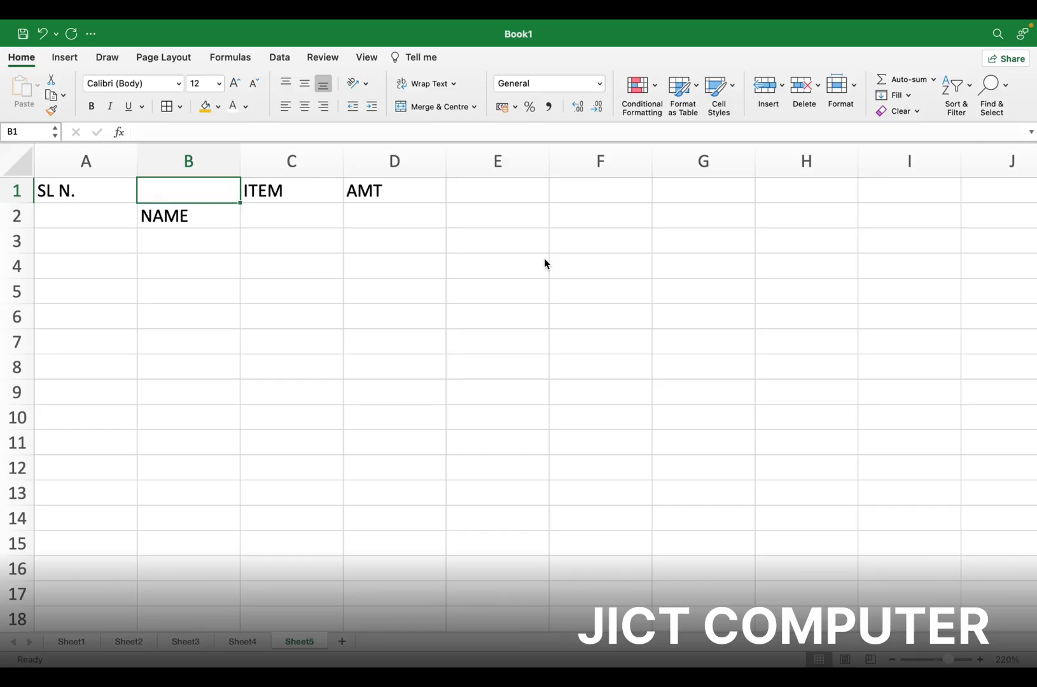
key("super+z")
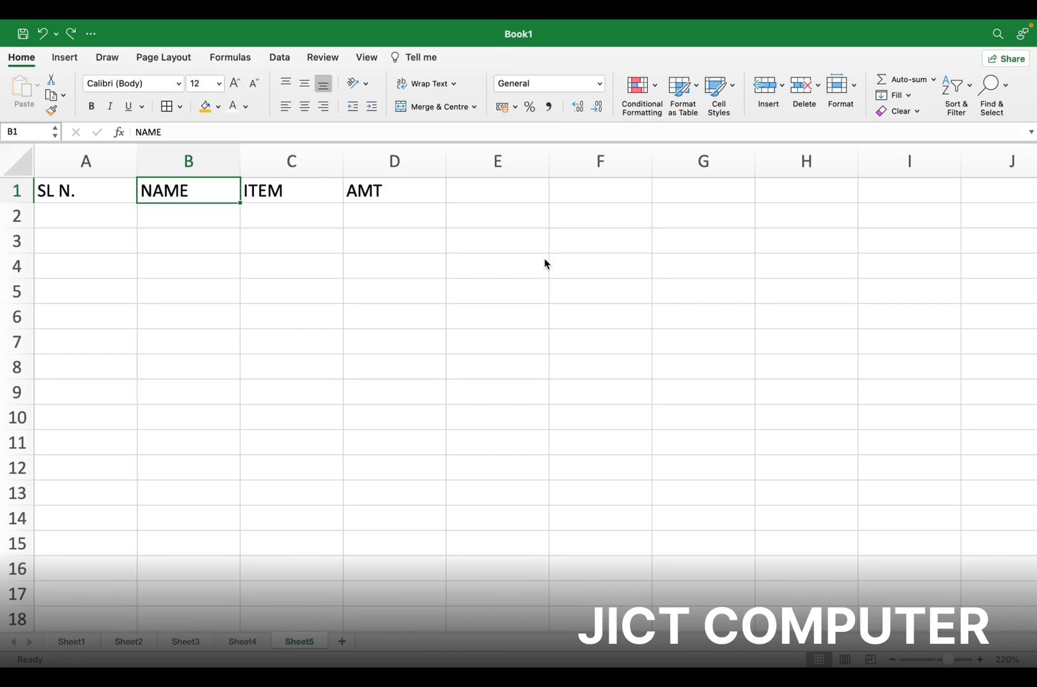
Insert a blank sheet row above the headers and a blank column before NAME
left_click(782, 86)
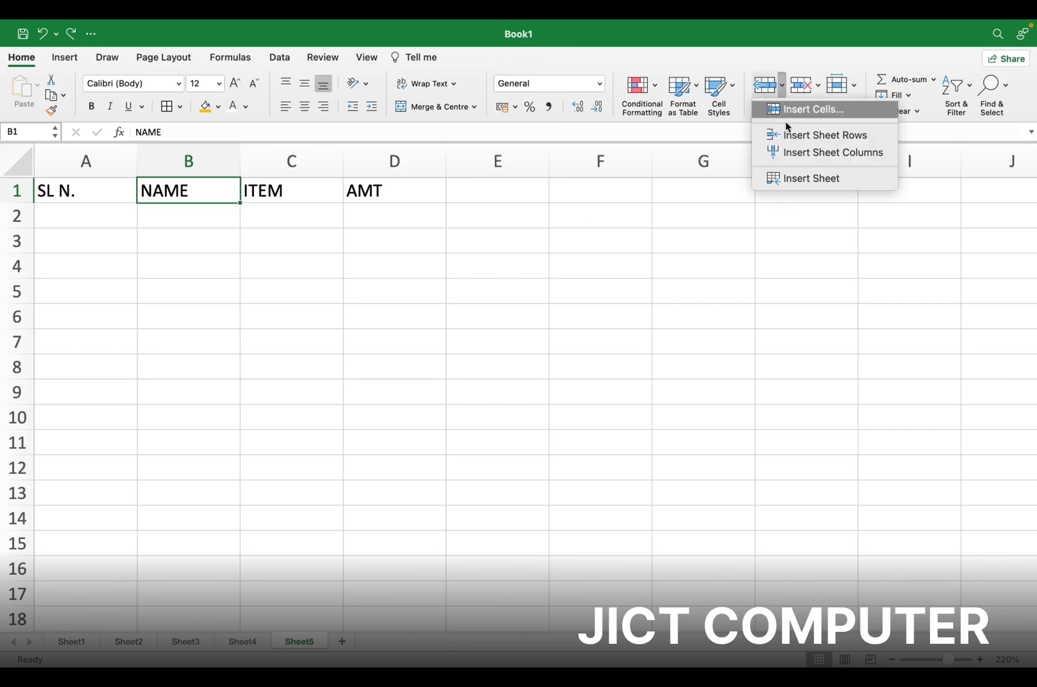
left_click(833, 136)
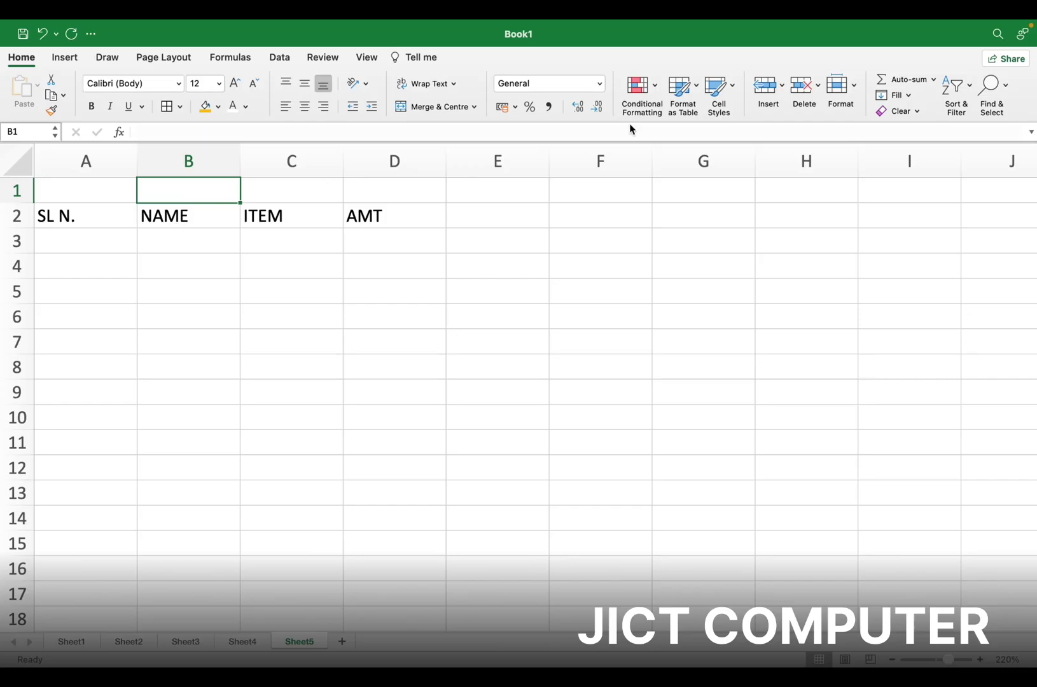
left_click(784, 86)
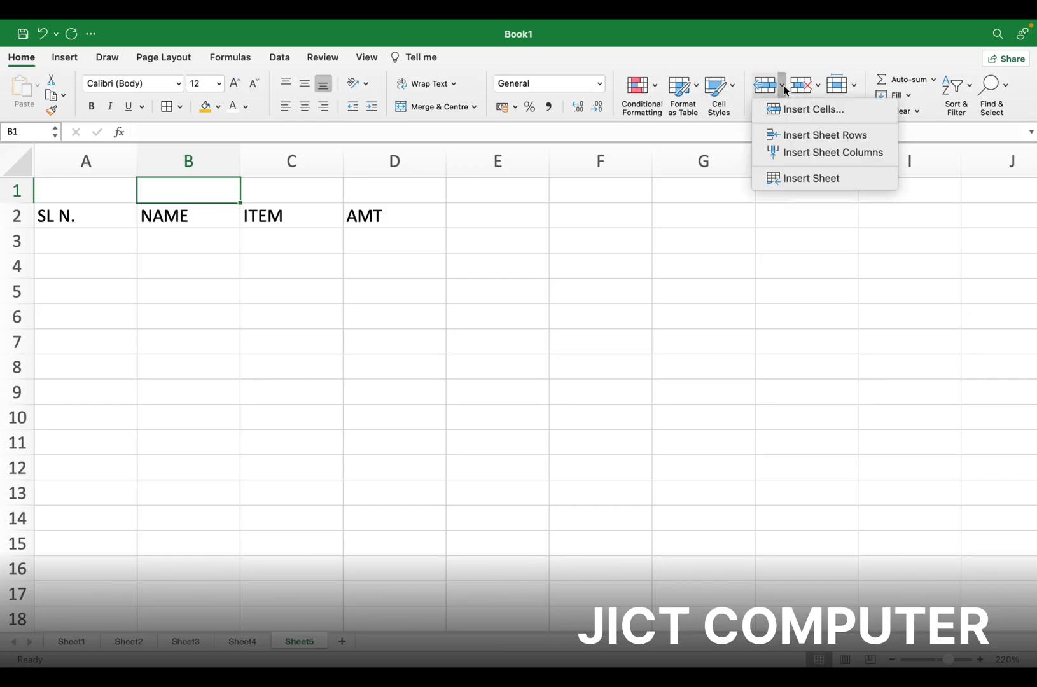
left_click(813, 156)
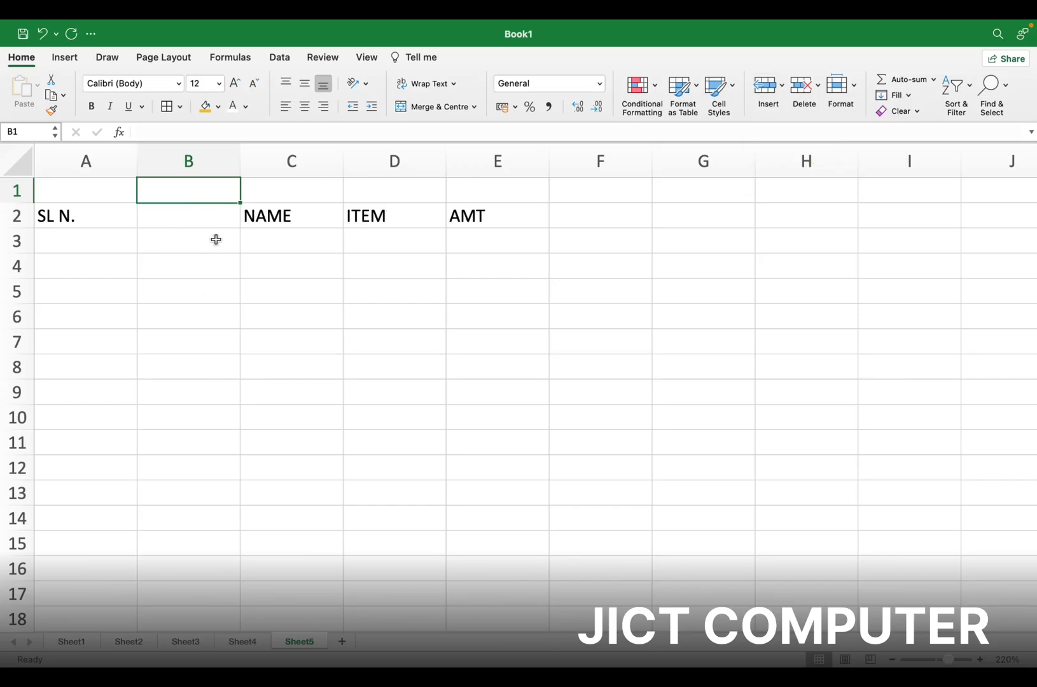
Add a new worksheet, Sheet6, then return to Sheet5
left_click(782, 85)
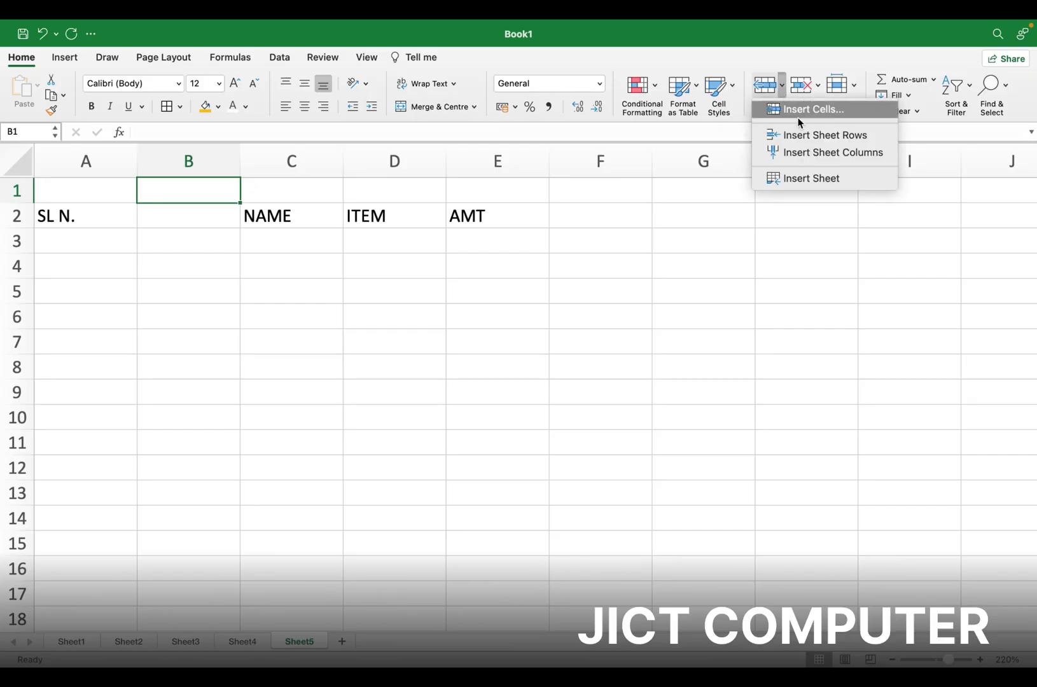
left_click(818, 179)
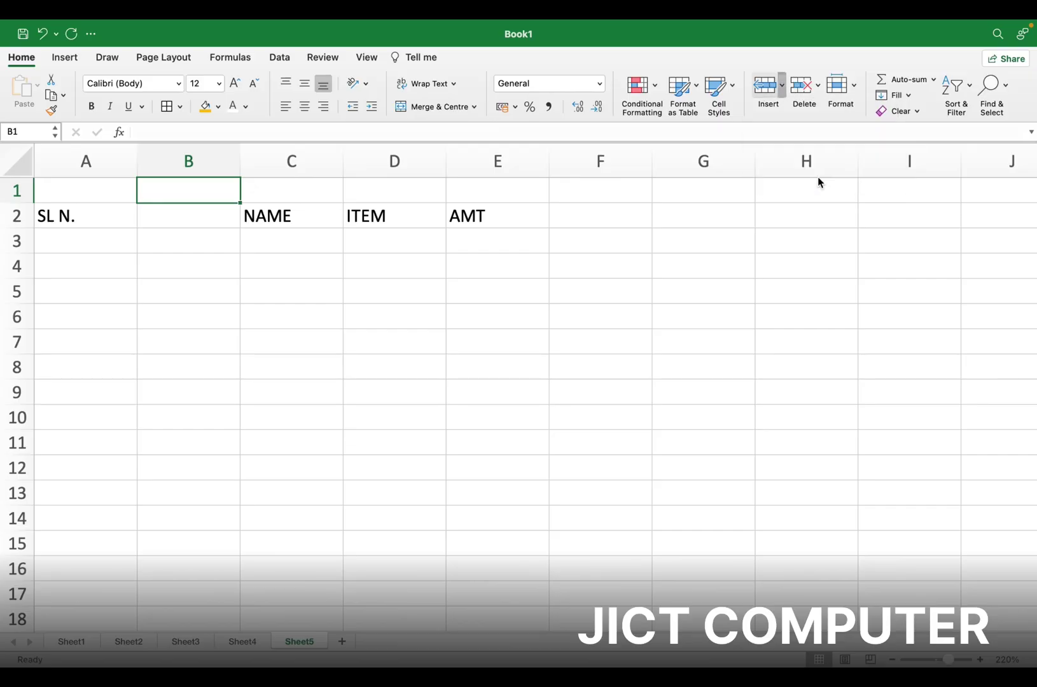
right_click(166, 242)
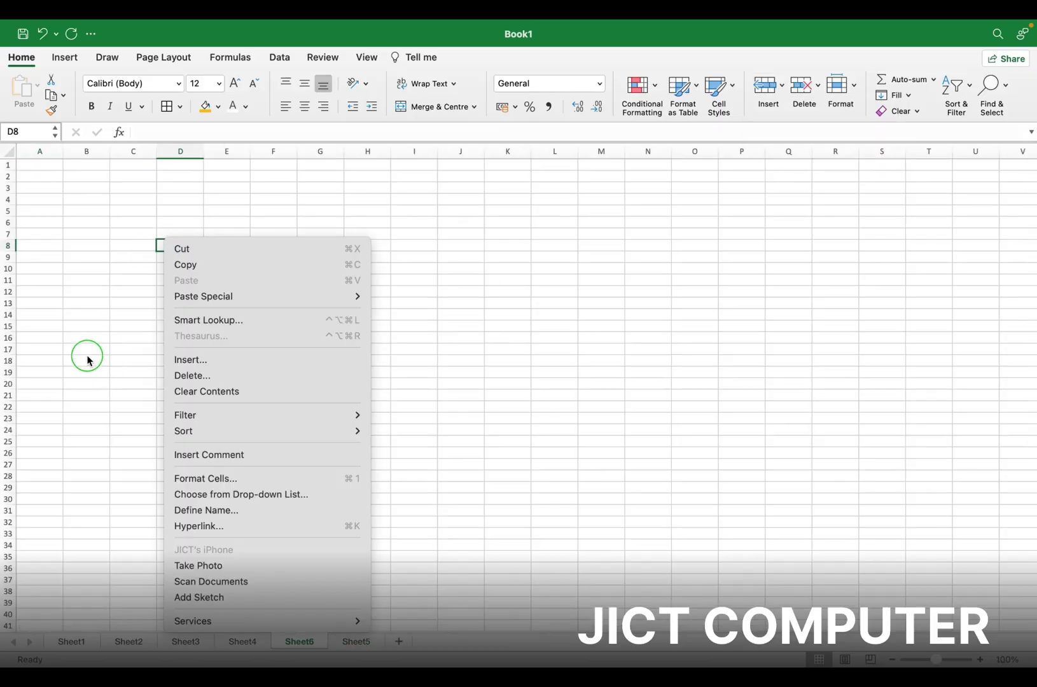
left_click(100, 317)
left_click(101, 317)
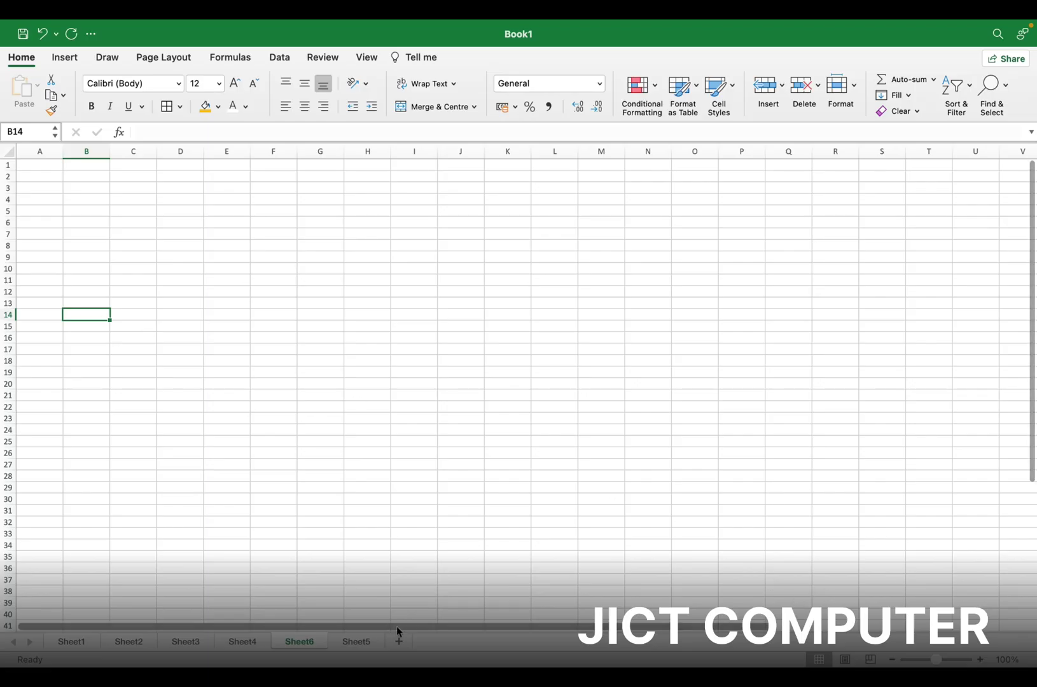
left_click(366, 642)
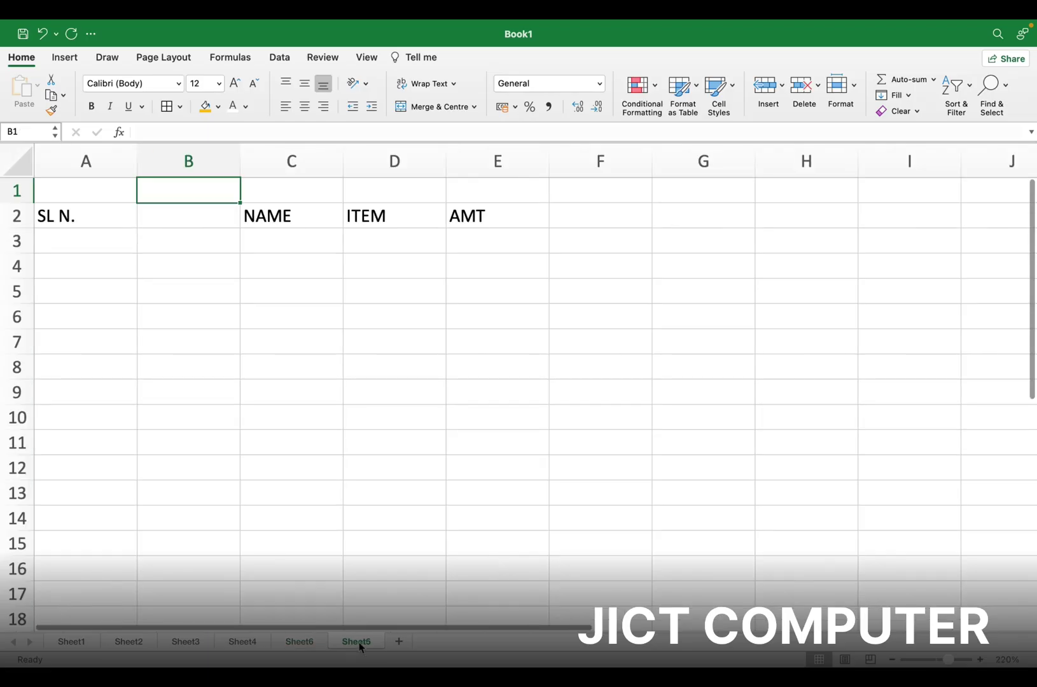
left_click(819, 88)
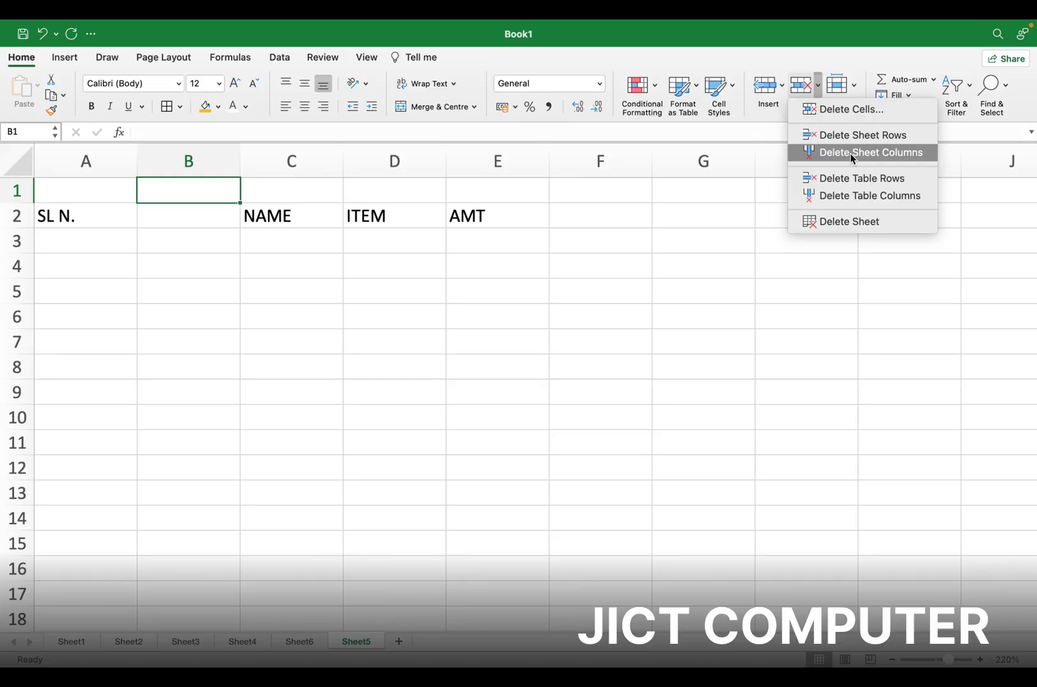
Delete the entire empty column B through the Delete Cells dialog
left_click(842, 201)
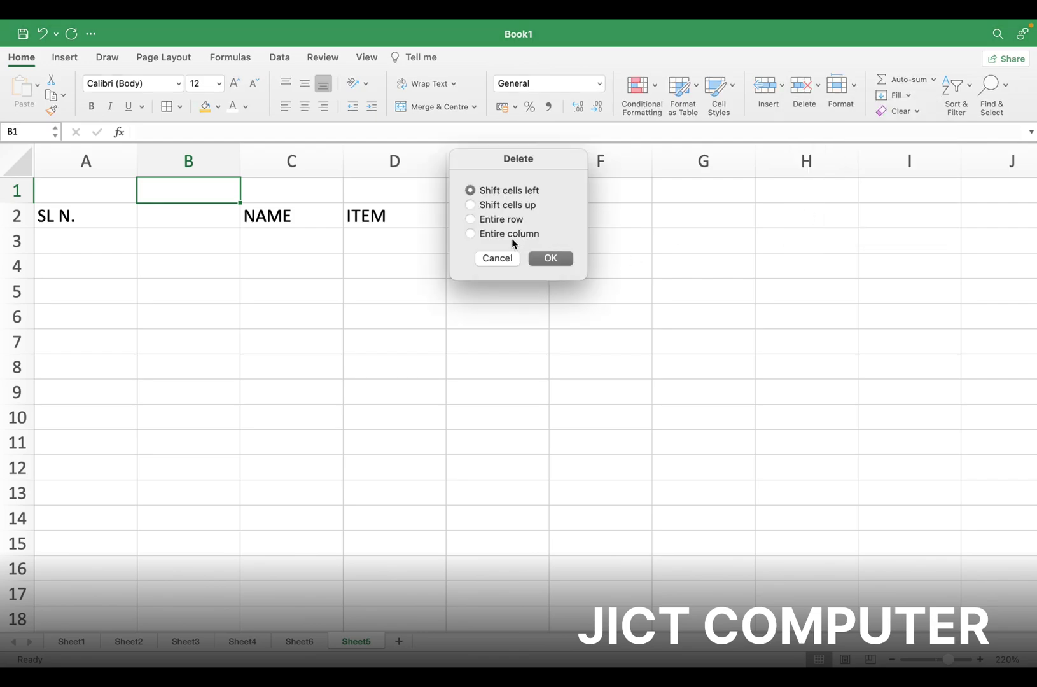
left_click(498, 238)
left_click(562, 263)
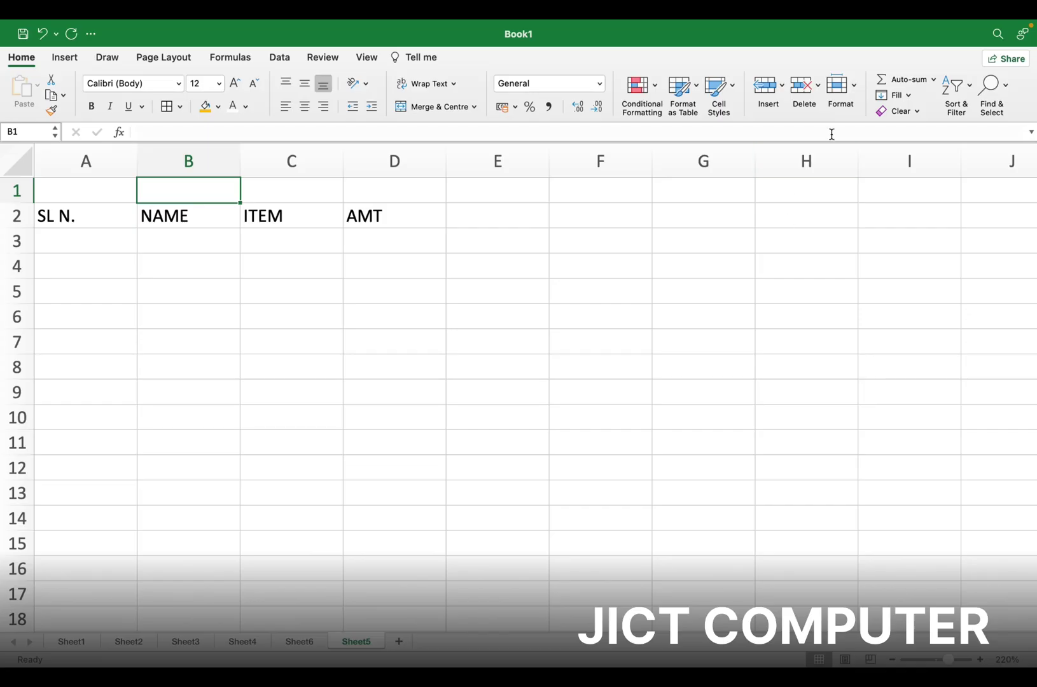
left_click(853, 89)
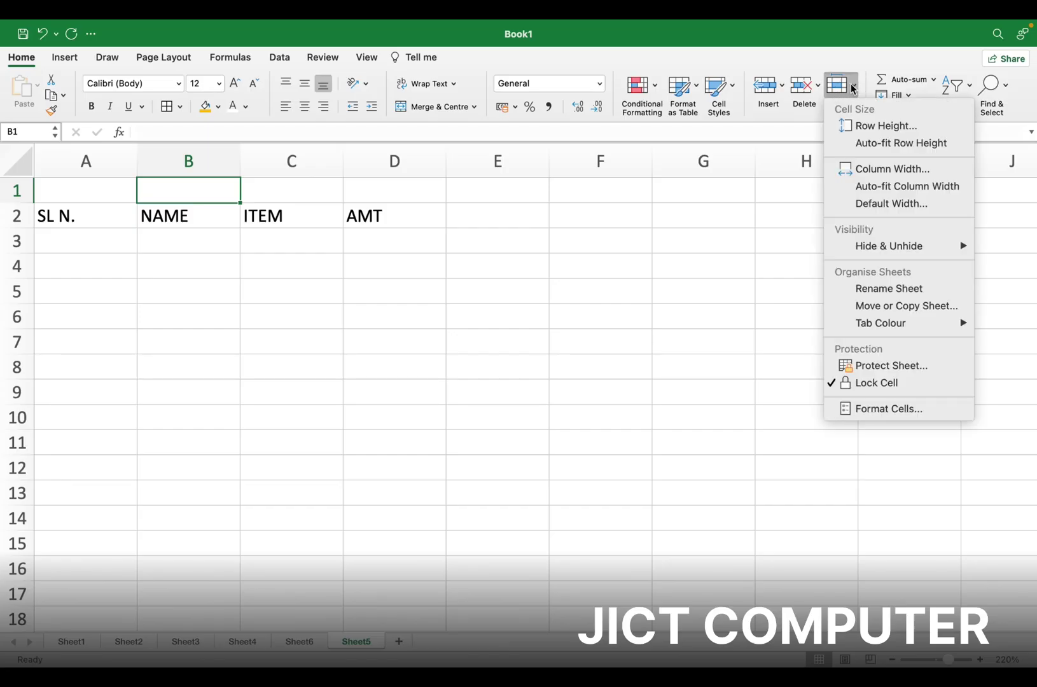
left_click(882, 127)
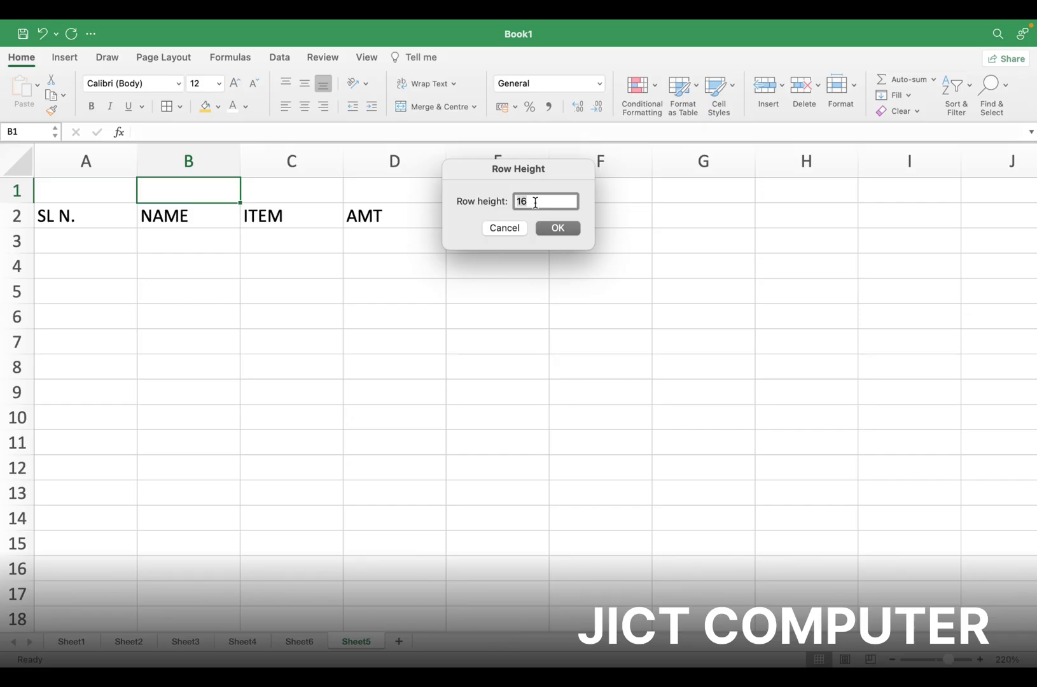
type("20")
key("Return")
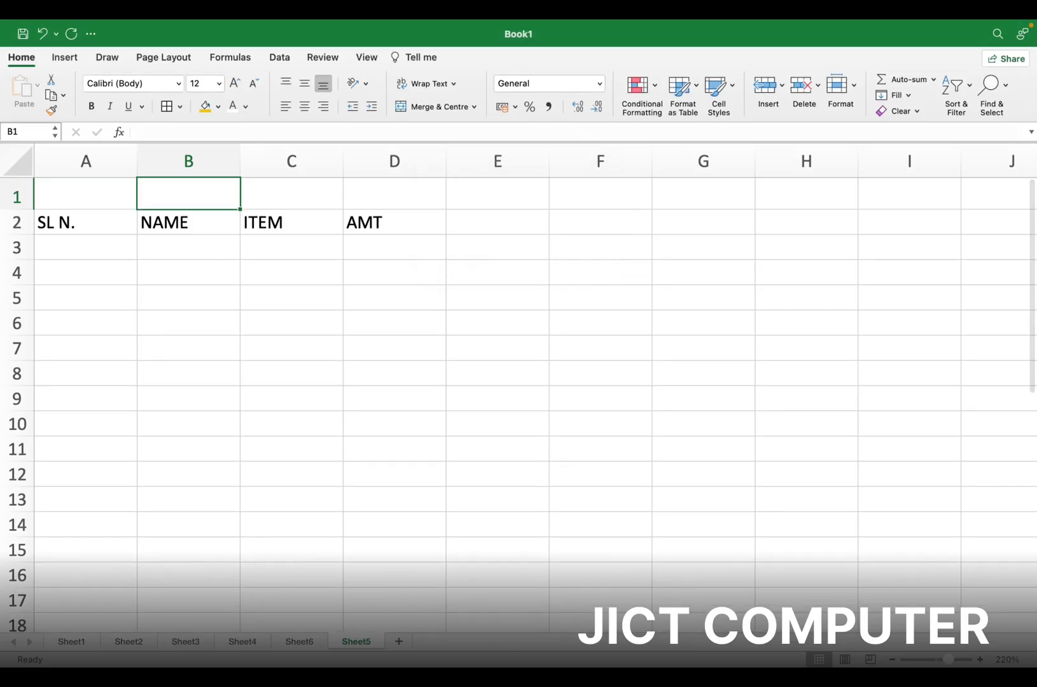
left_click(849, 88)
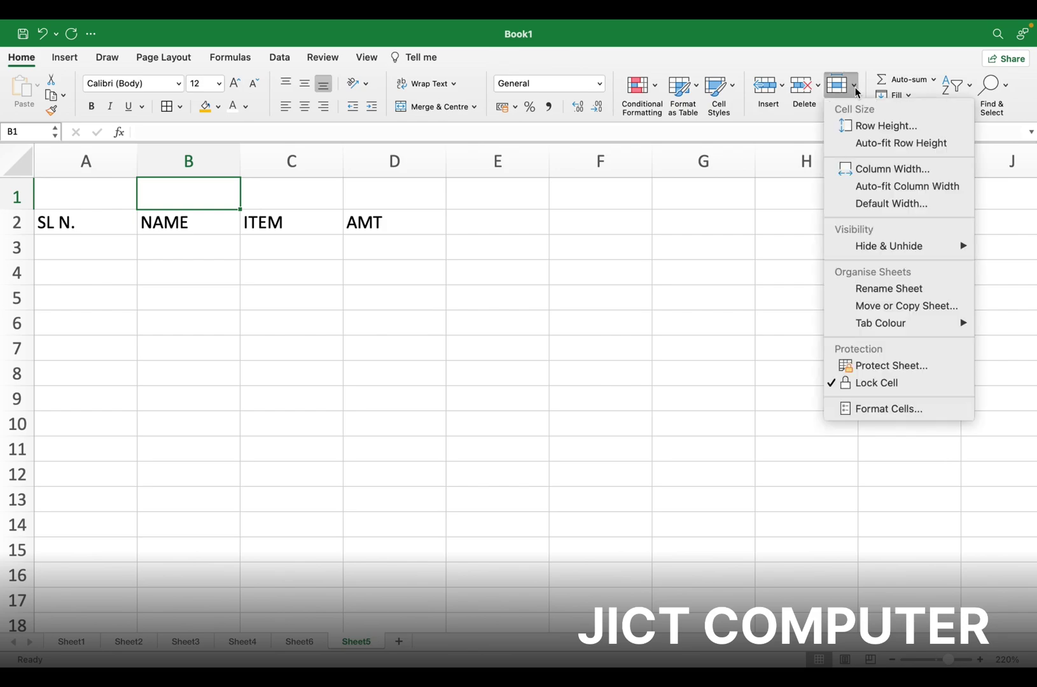
left_click(874, 149)
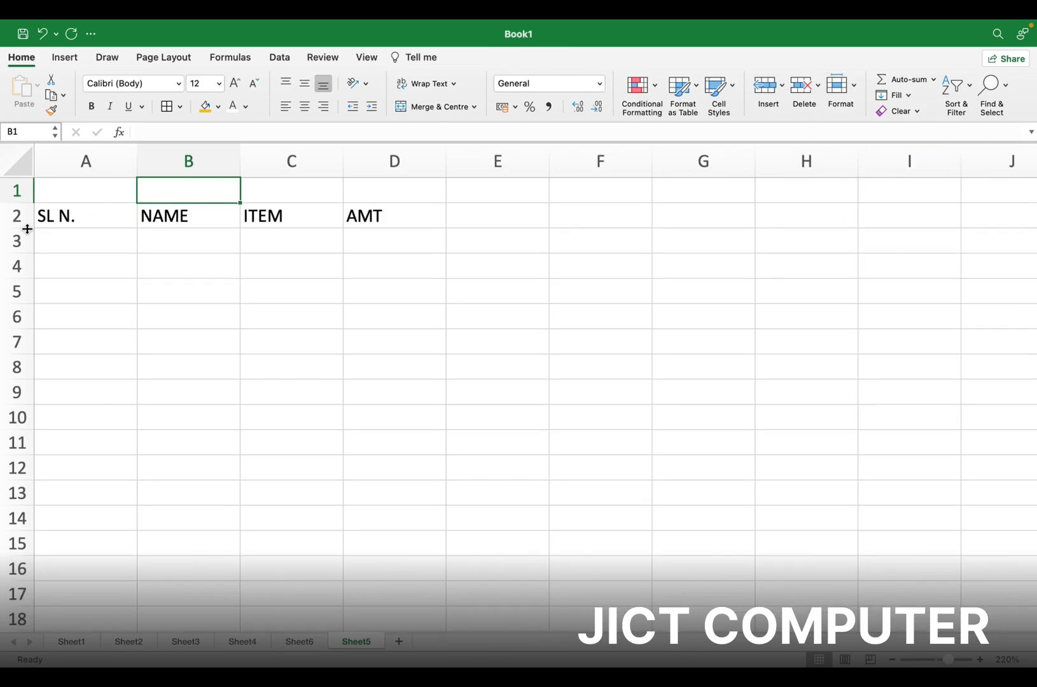
Make rows 2 and 3 much taller by dragging their borders
left_click_drag(27, 229, 49, 412)
left_click(77, 296)
left_click(242, 449)
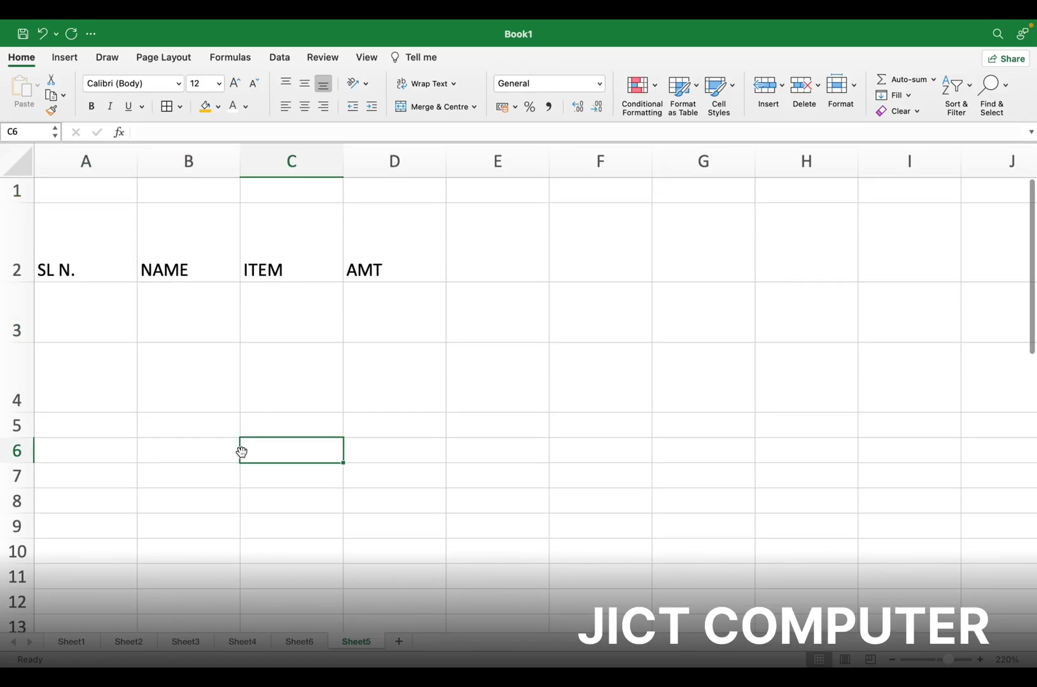
Auto-fit row 1, then auto-fit the row height of A1:F5
left_click(95, 192)
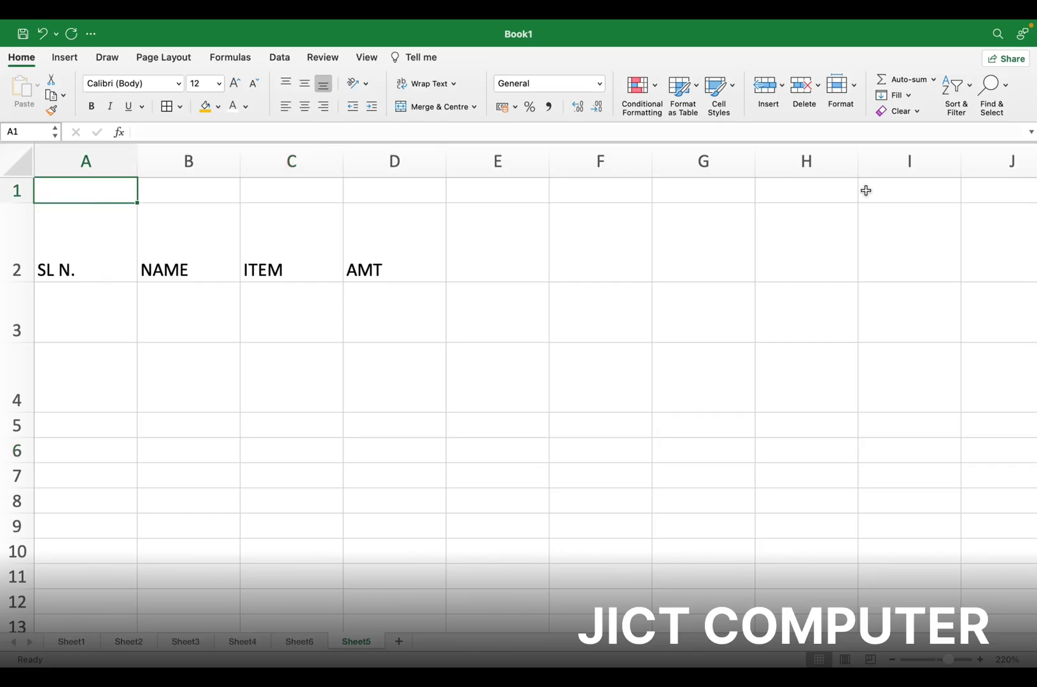
left_click(855, 90)
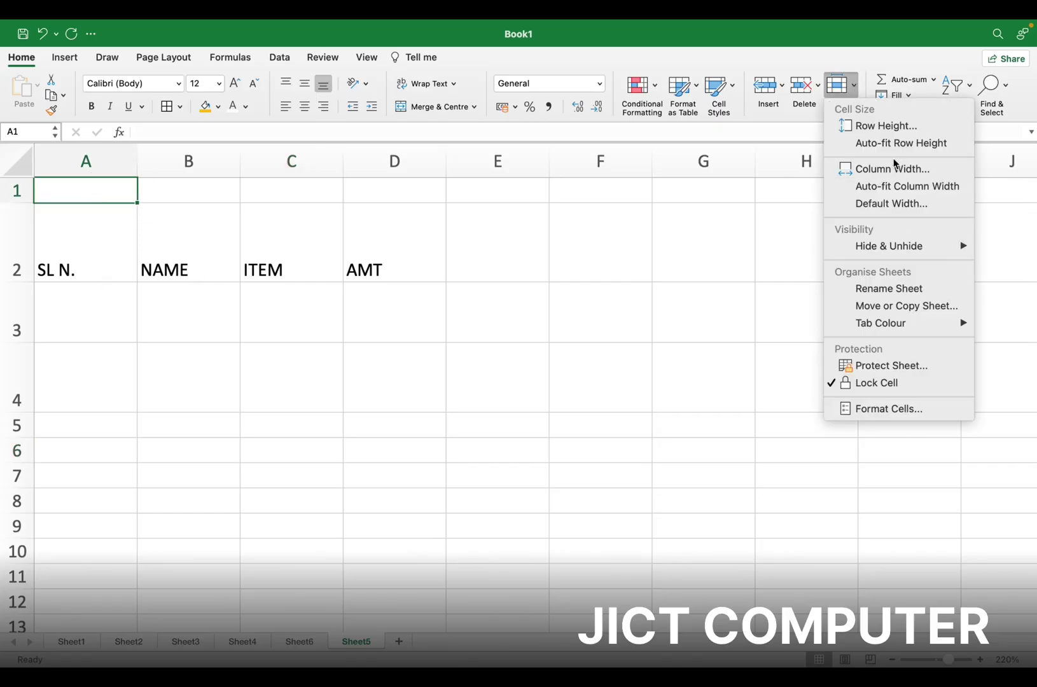
left_click(897, 153)
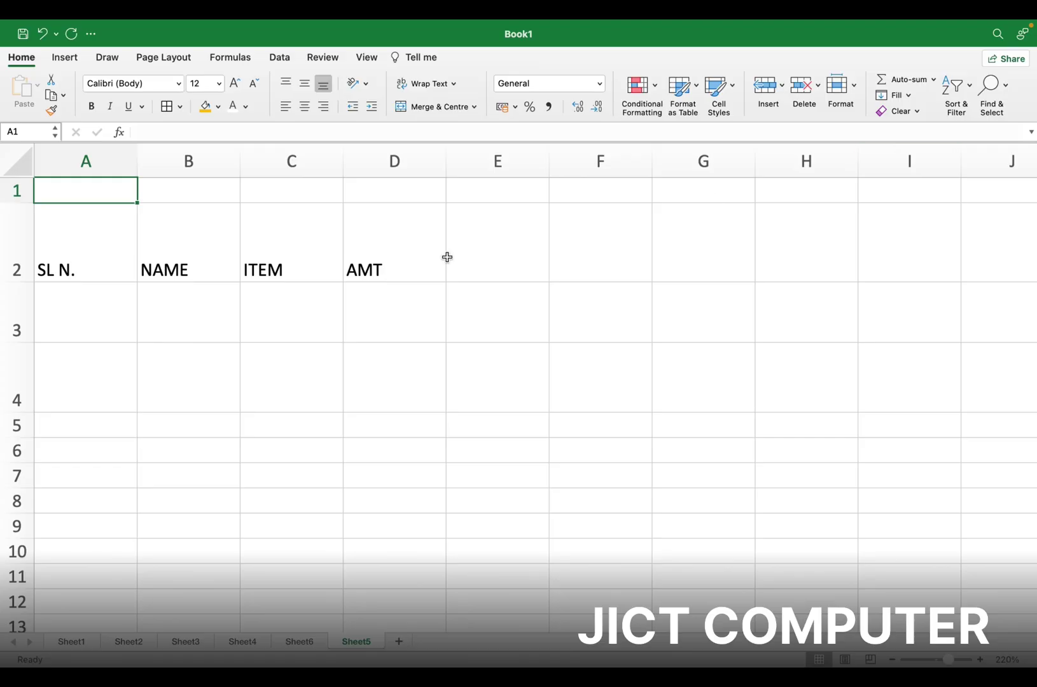
left_click_drag(85, 194, 597, 431)
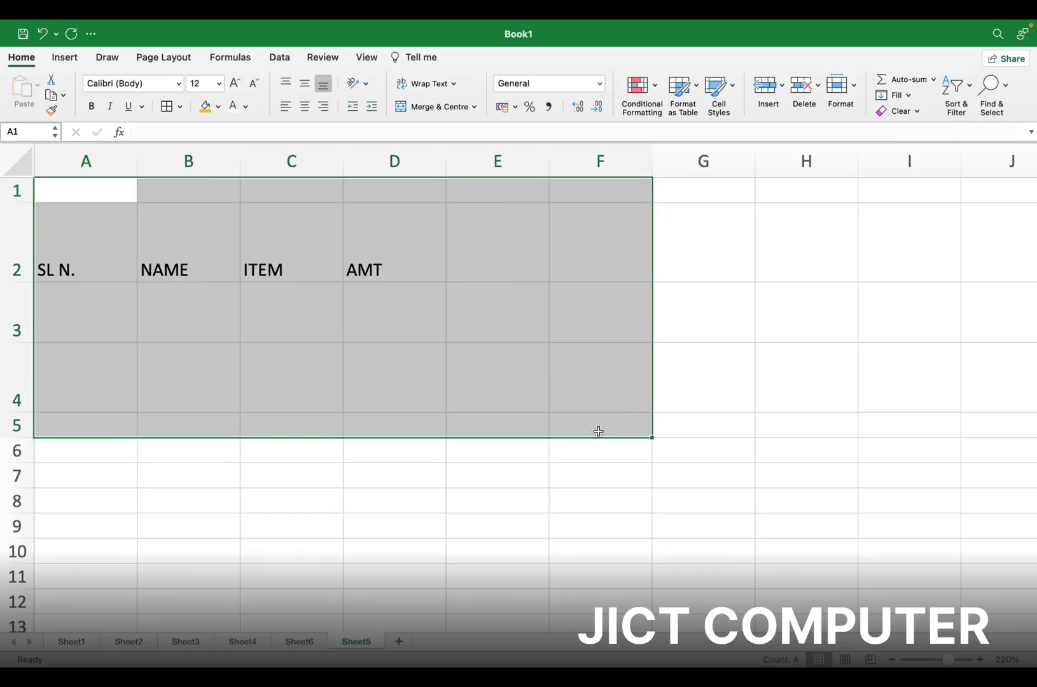
left_click(850, 89)
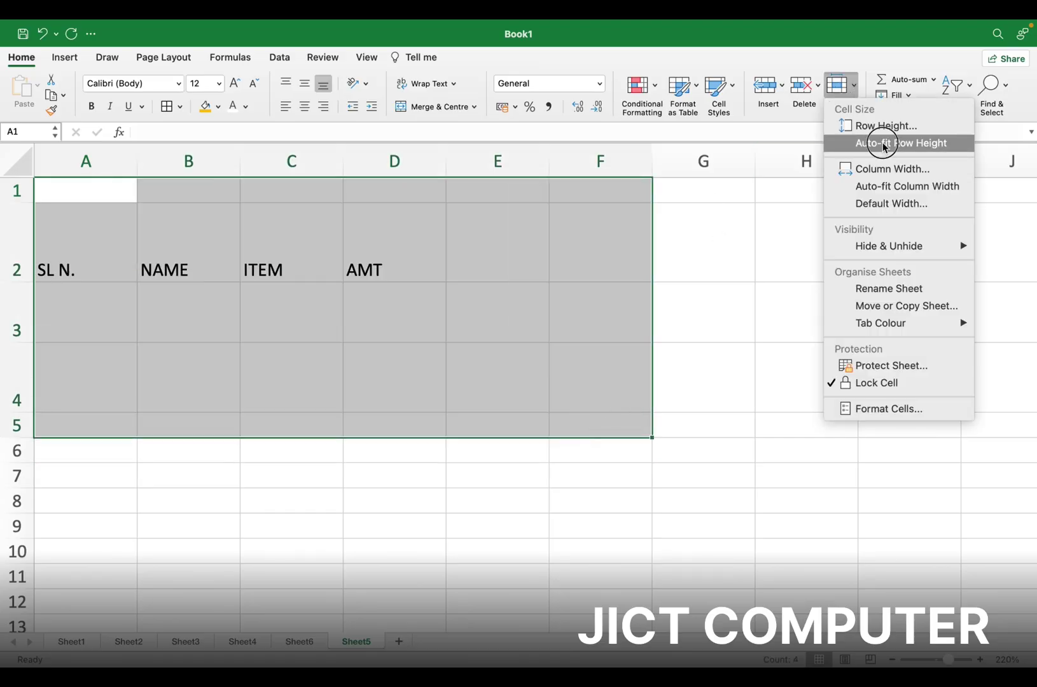
left_click(883, 144)
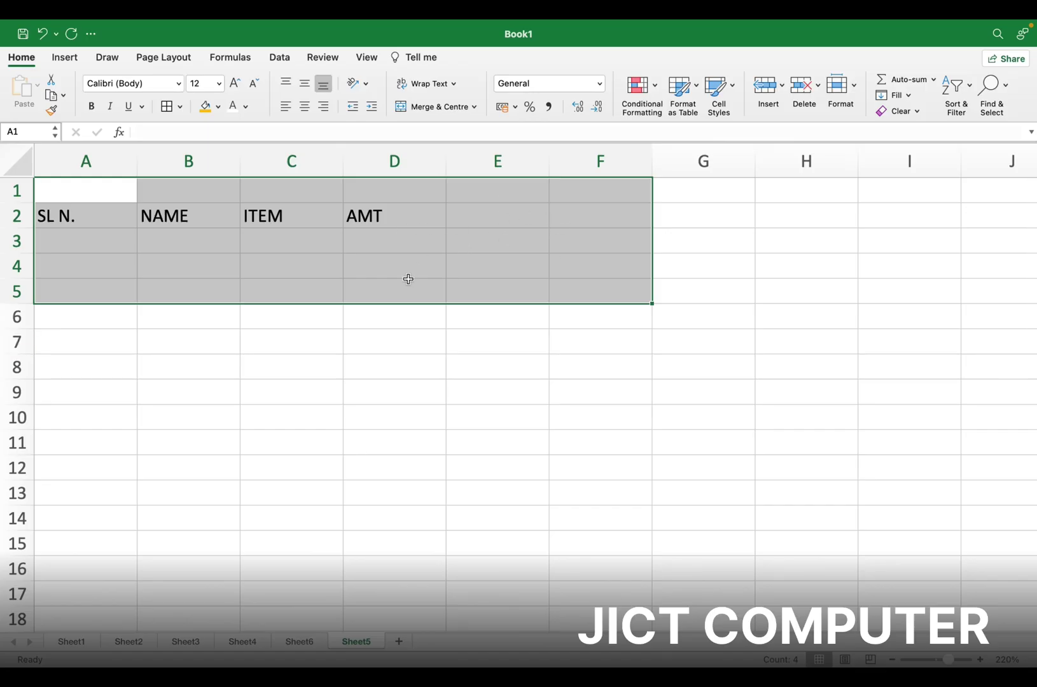
Set the selected columns to width 25, then auto-fit them to their contents
left_click(840, 86)
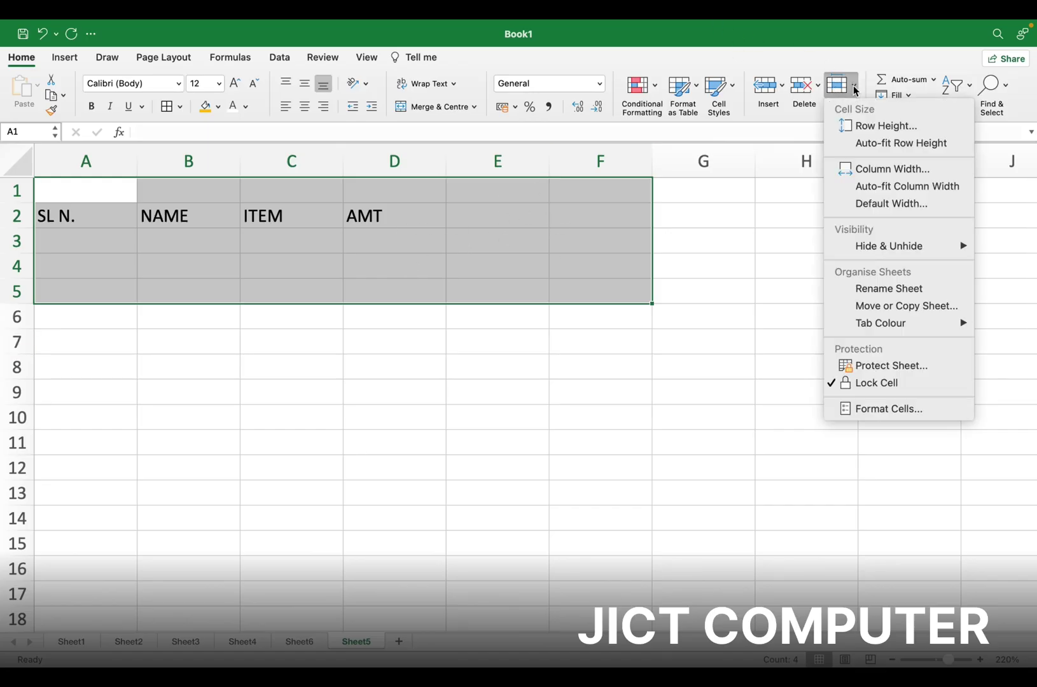
left_click(865, 182)
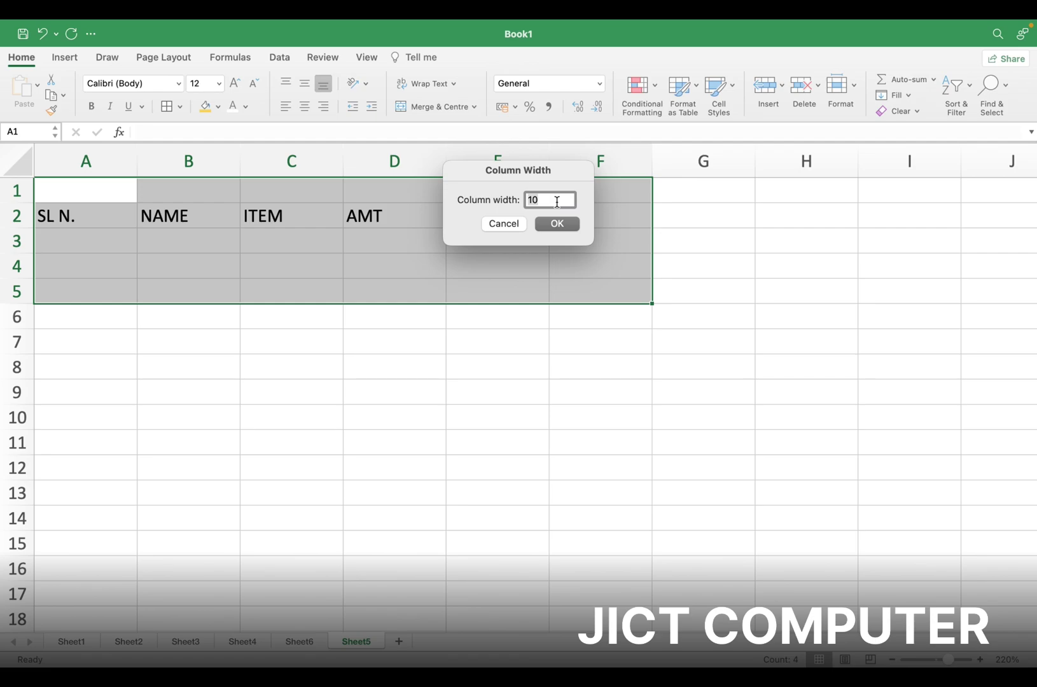
type("25")
key("Return")
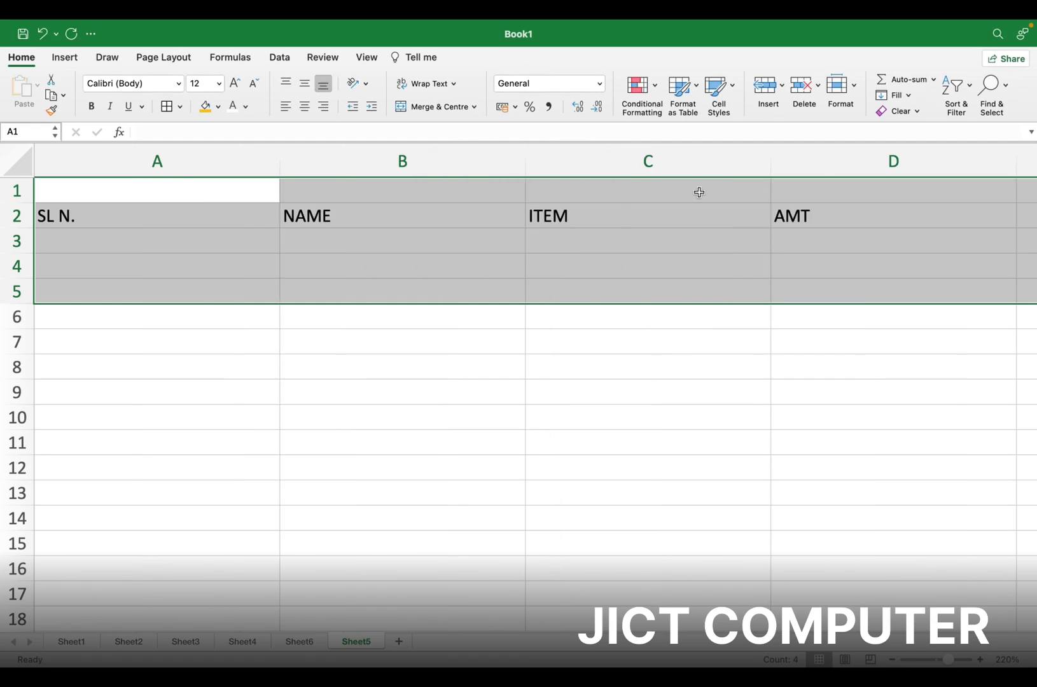
left_click(855, 92)
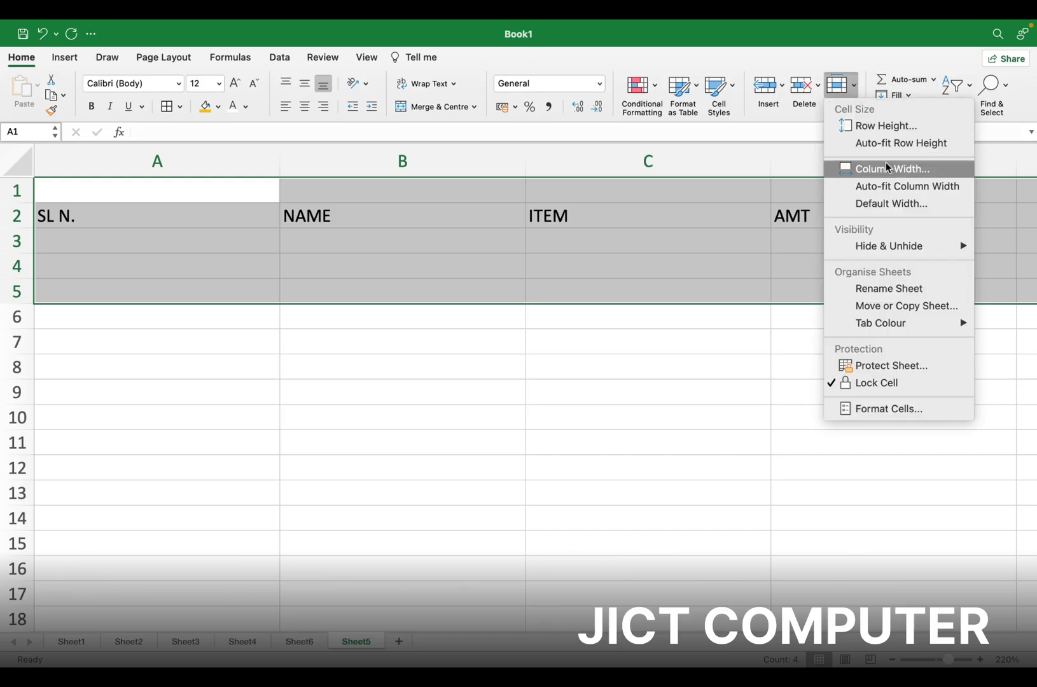
left_click(903, 191)
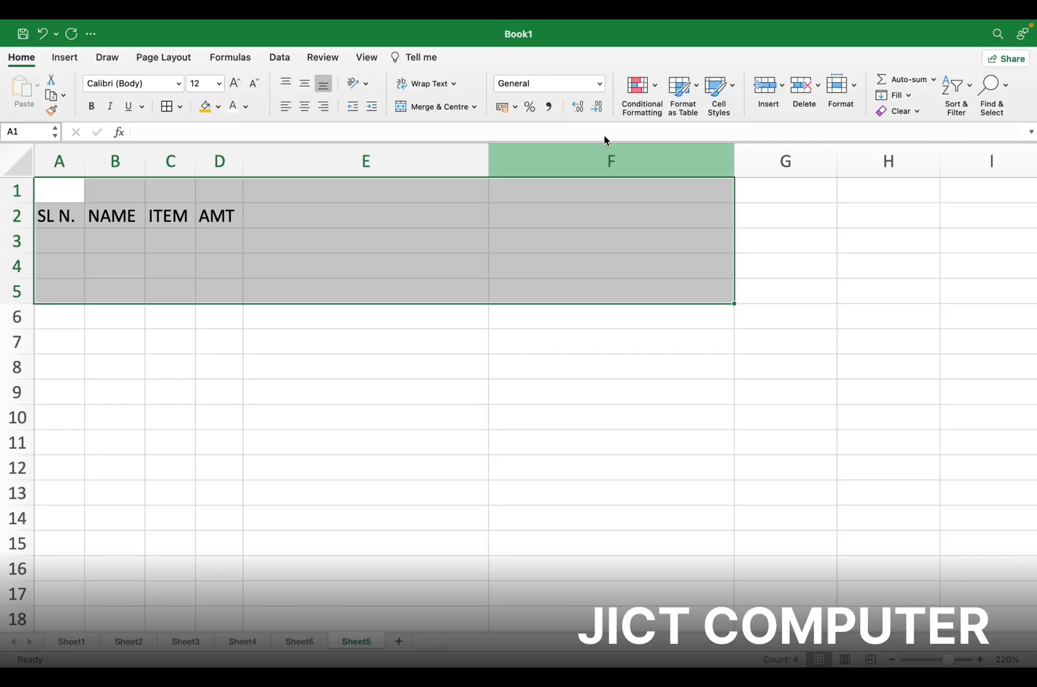
Confirm a standard column width of 10 and select cell E2
left_click(856, 92)
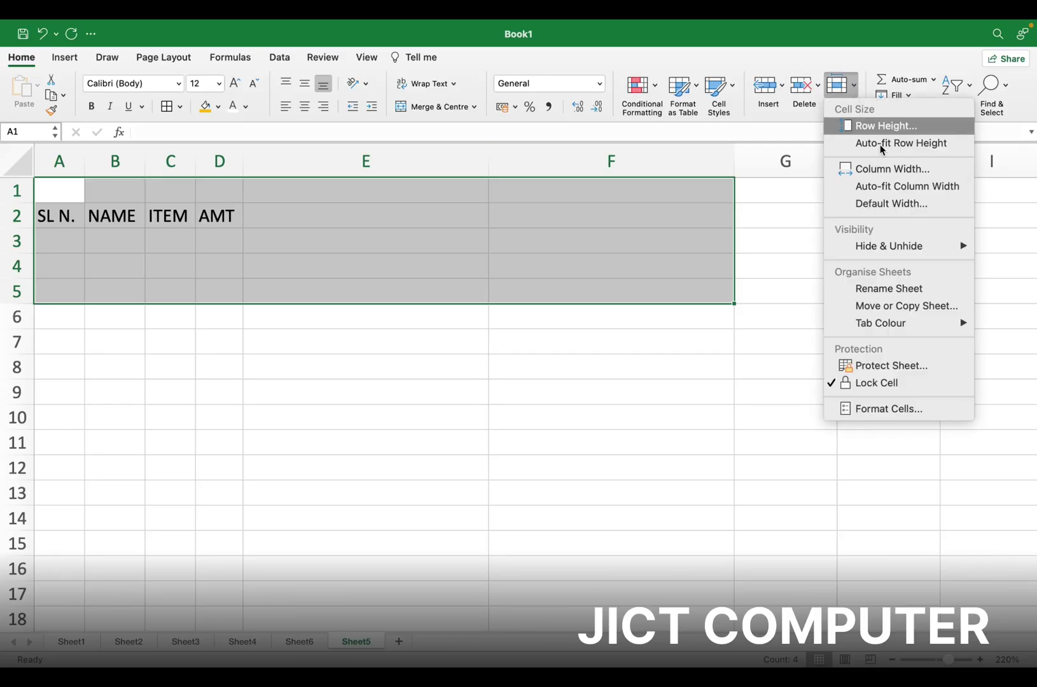
left_click(889, 209)
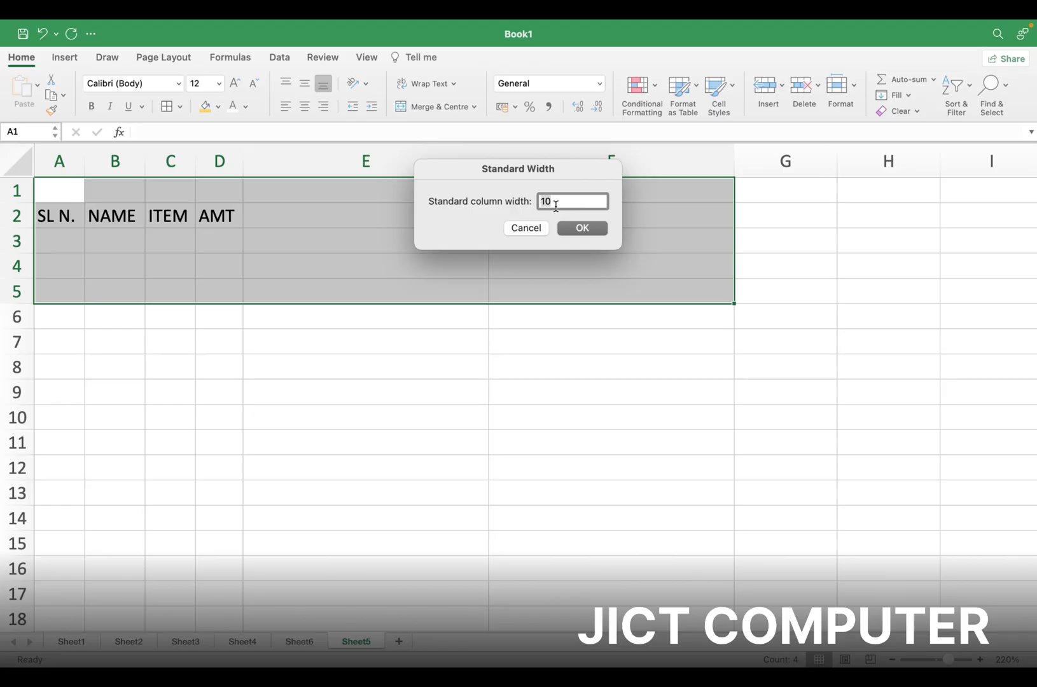
left_click(572, 228)
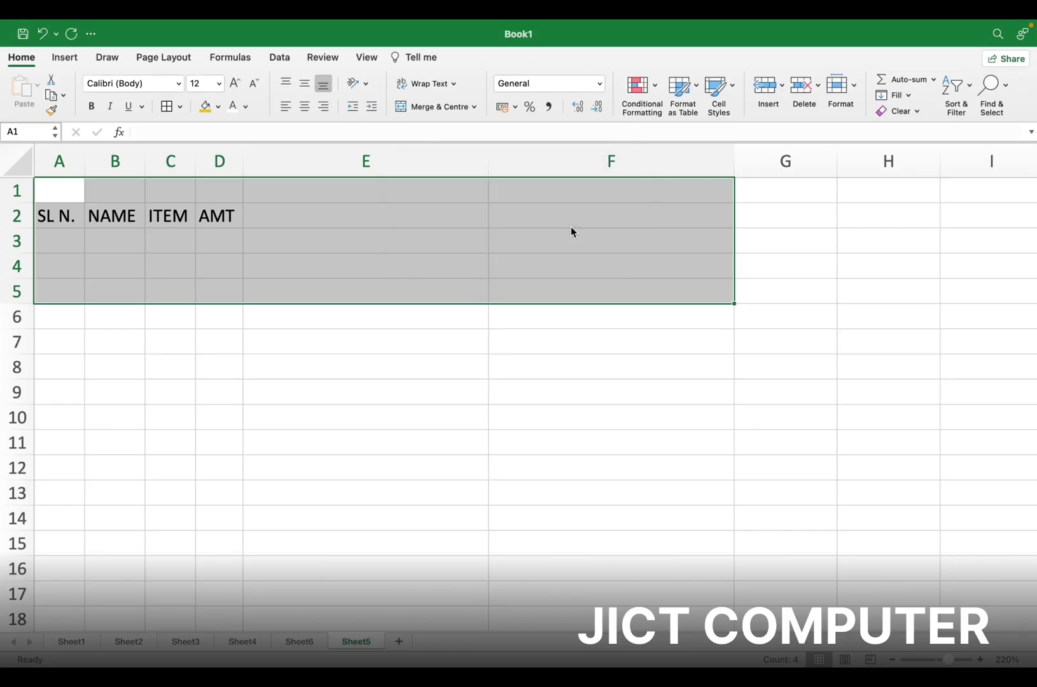
left_click(264, 214)
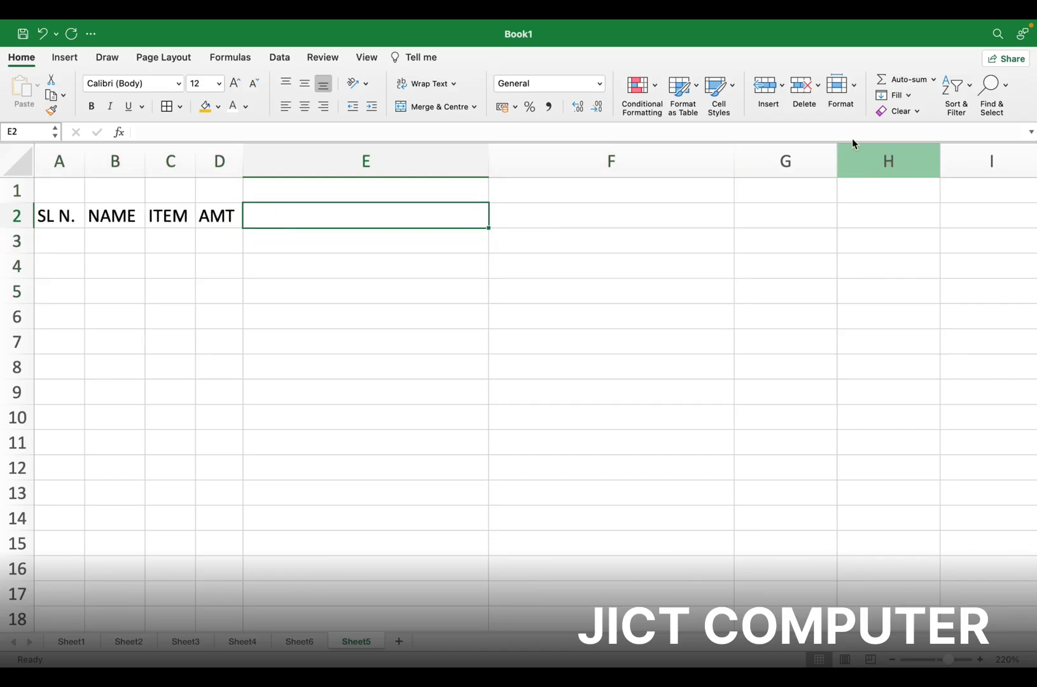
left_click(856, 93)
Hide columns B and C holding NAME and ITEM
mouse_move(893, 256)
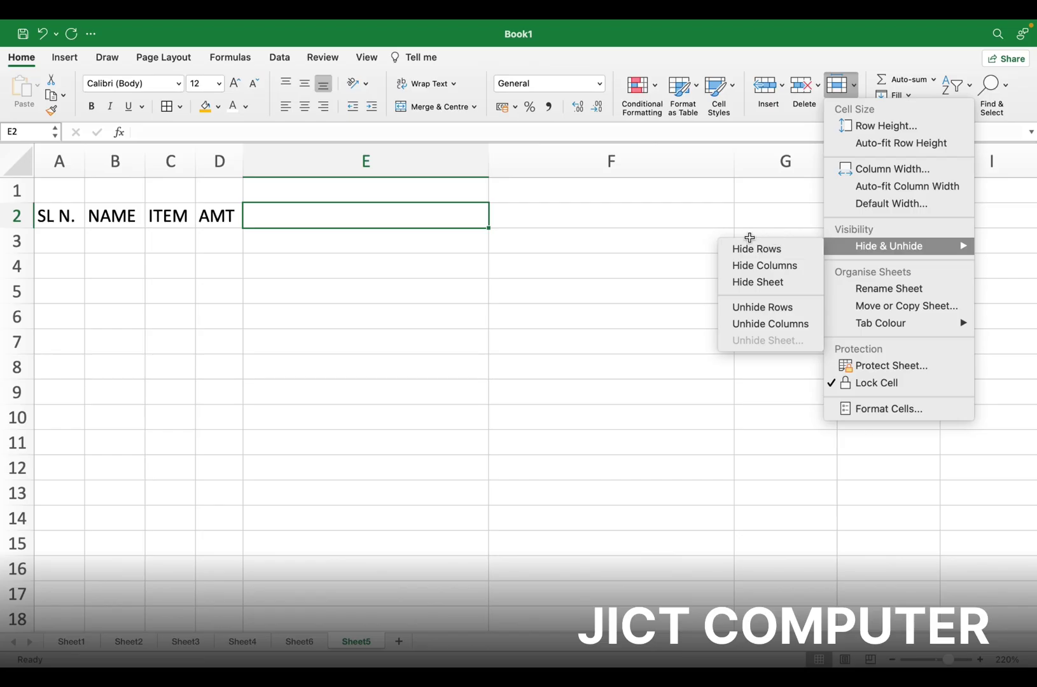
left_click(122, 190)
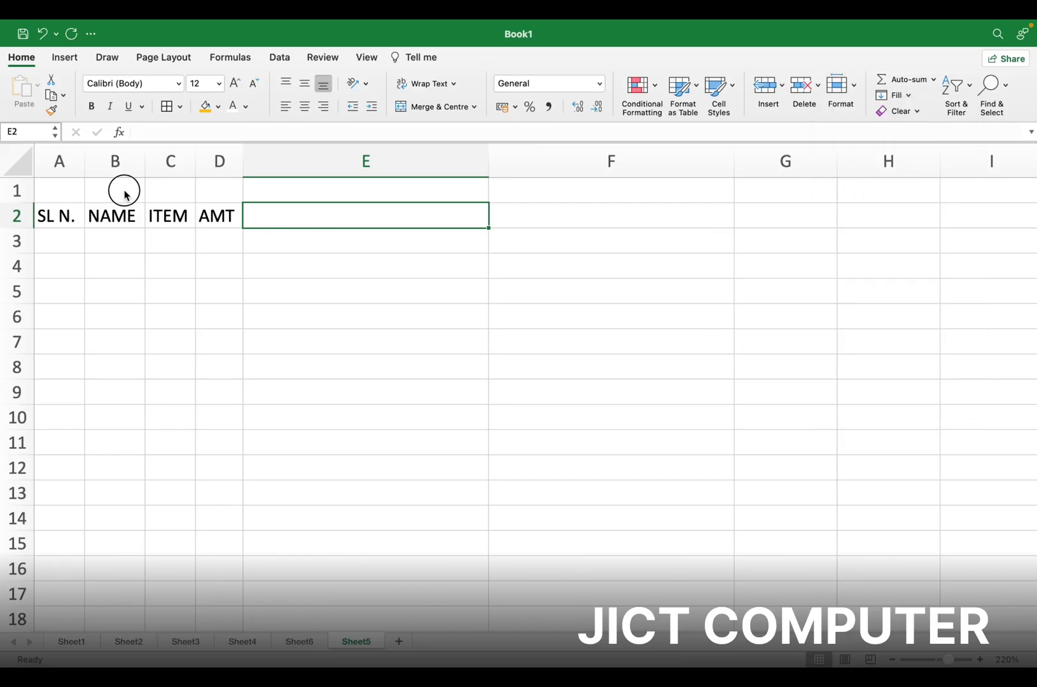
left_click_drag(120, 169, 169, 166)
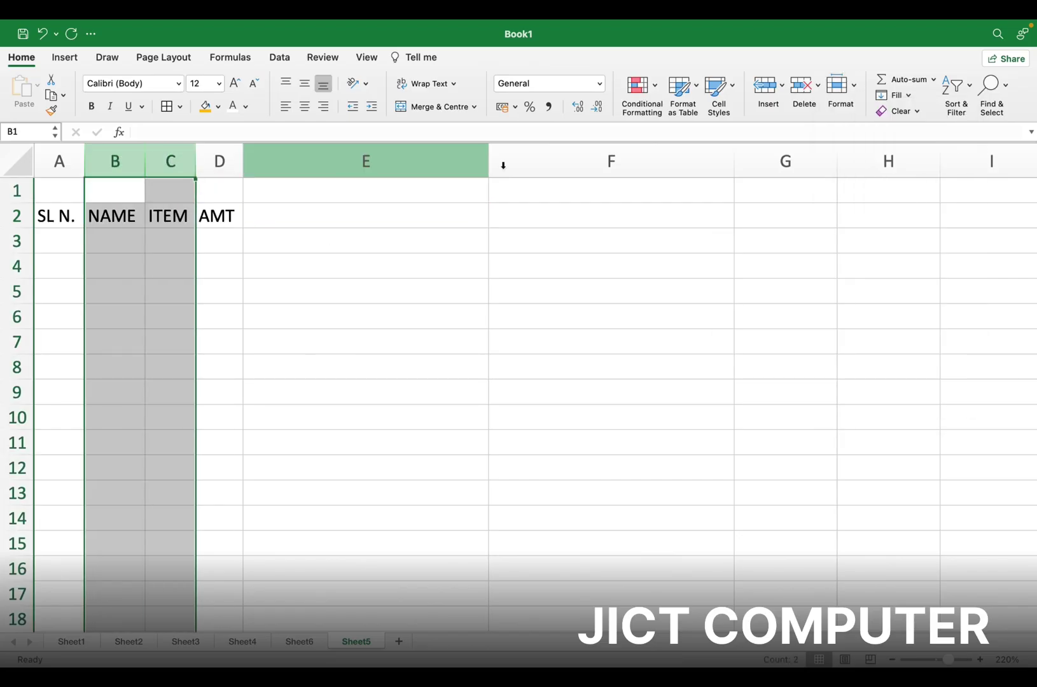
left_click(851, 91)
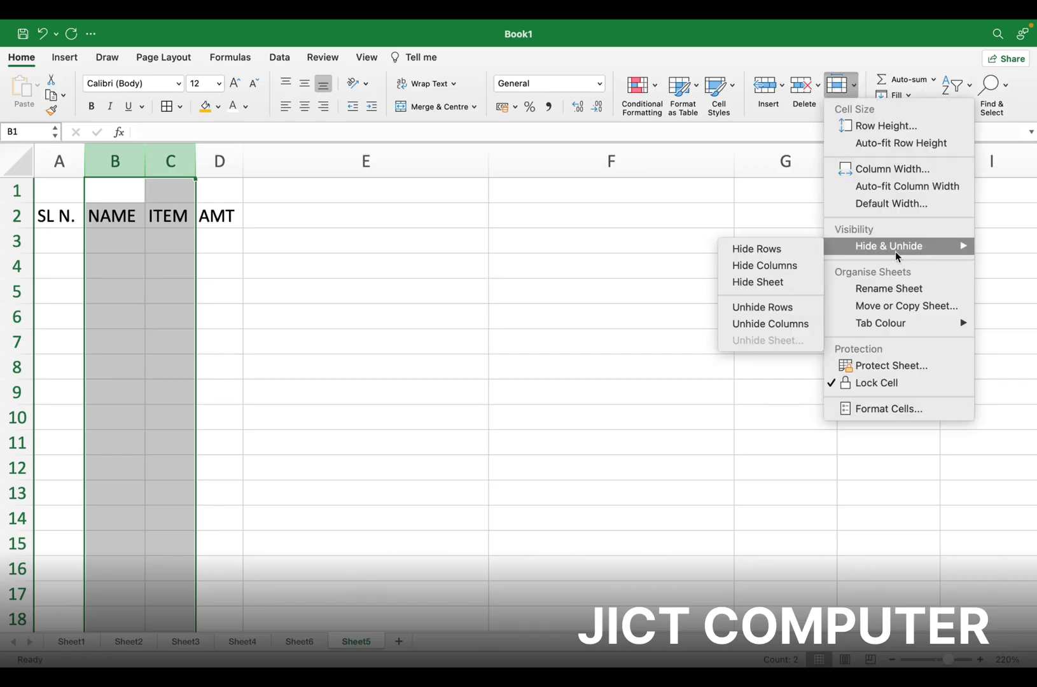
left_click(776, 268)
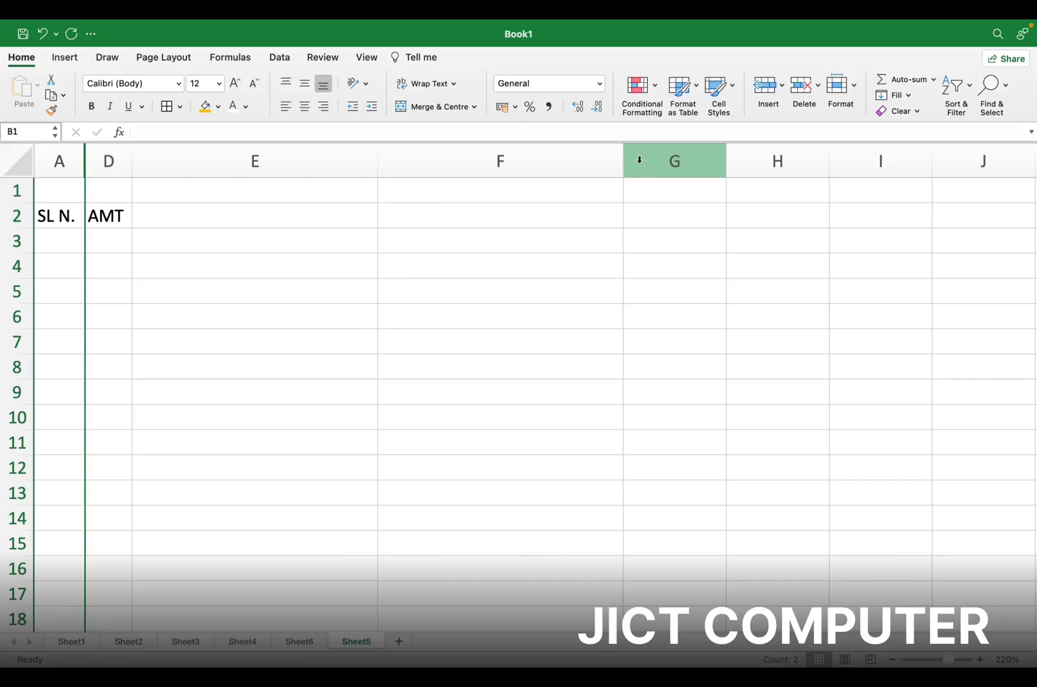
Unhide the hidden NAME and ITEM columns
left_click(855, 92)
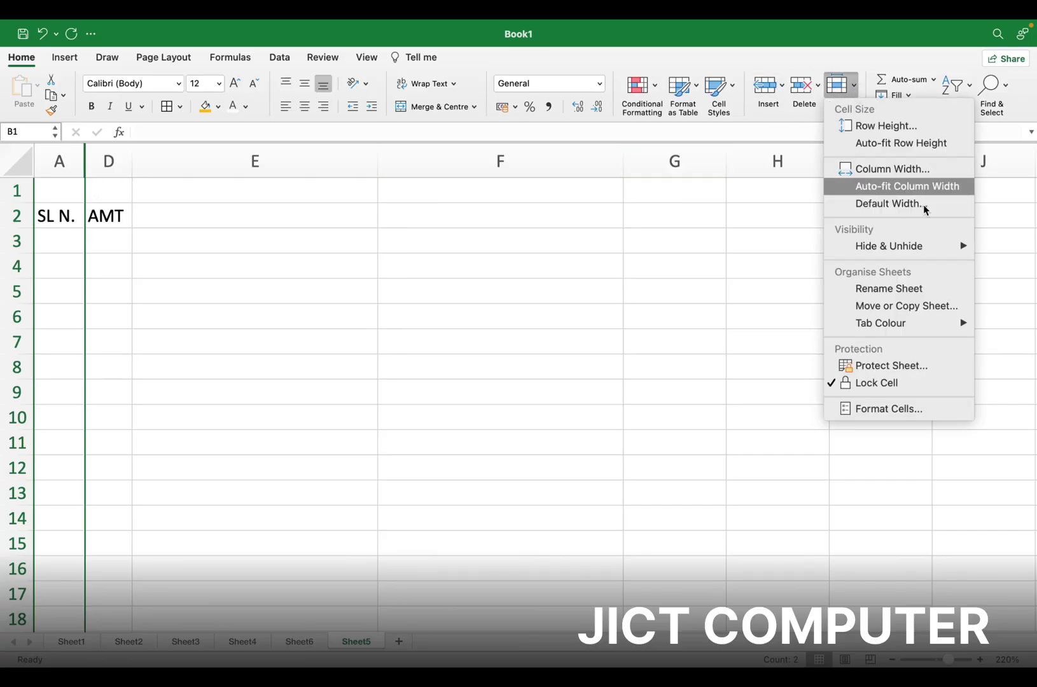
mouse_move(943, 250)
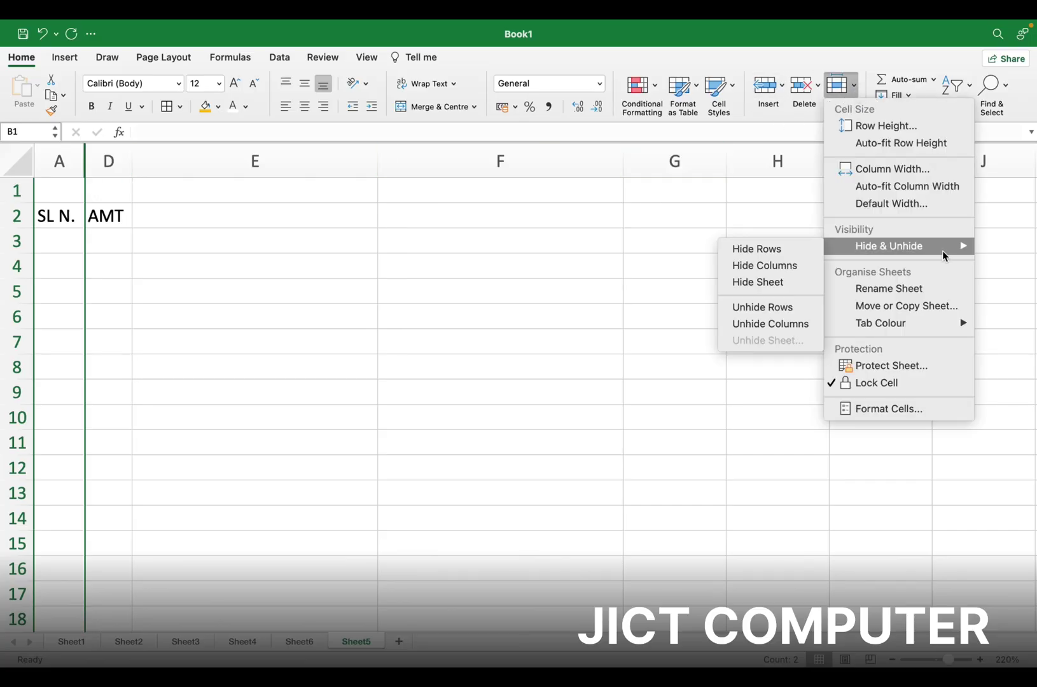
left_click(789, 325)
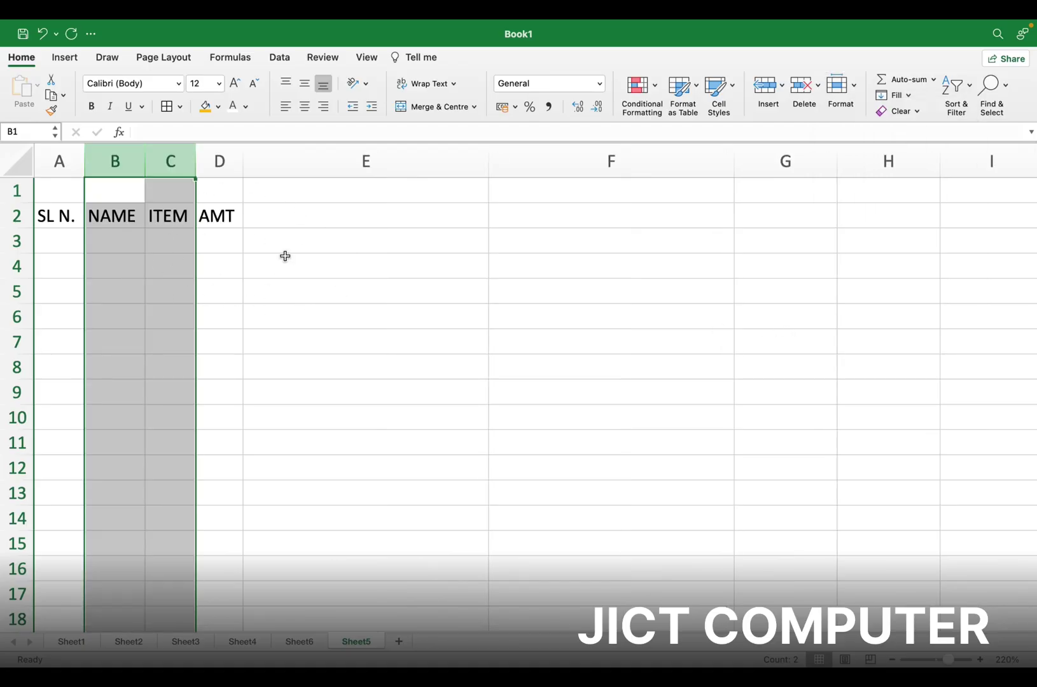
Put the Sheet5 tab into rename mode via Format > Rename Sheet
left_click(855, 87)
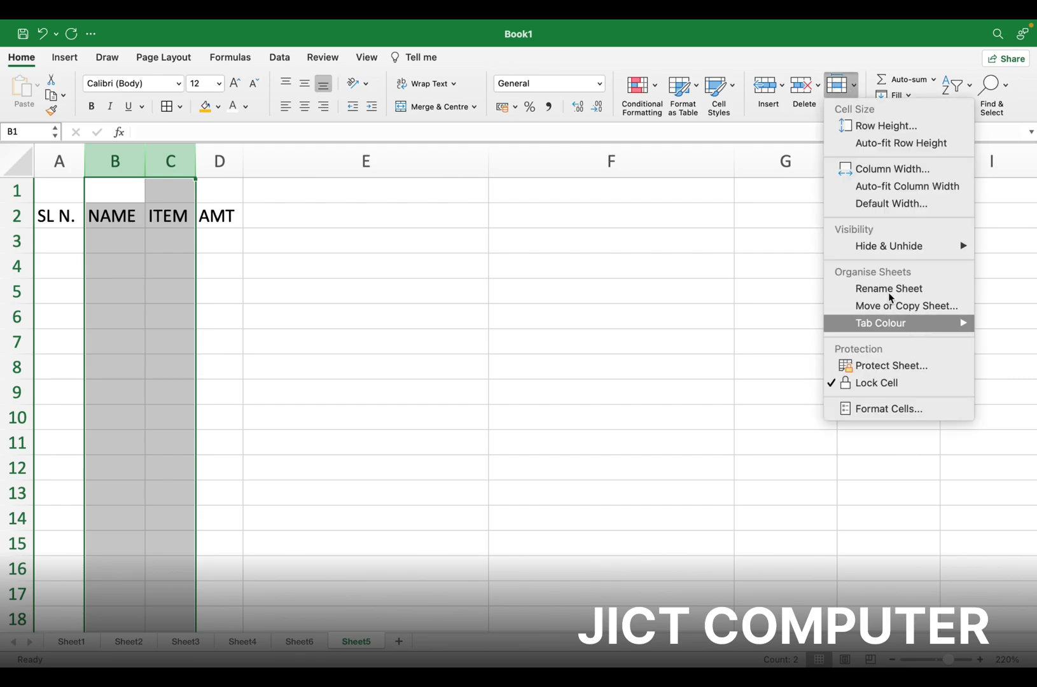
mouse_move(913, 249)
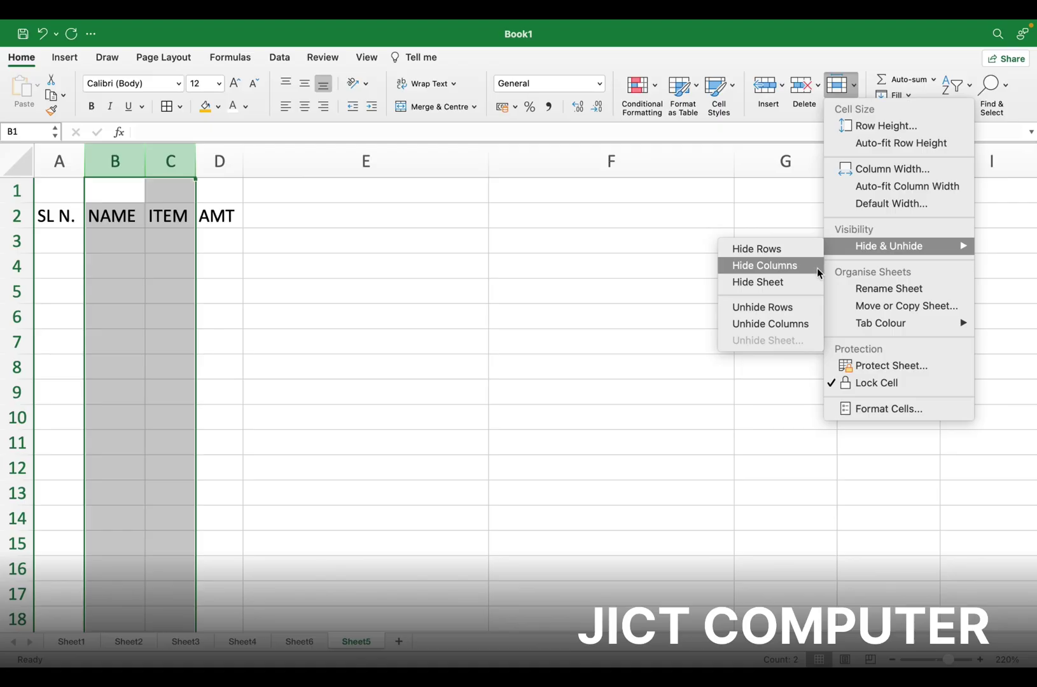
left_click(889, 291)
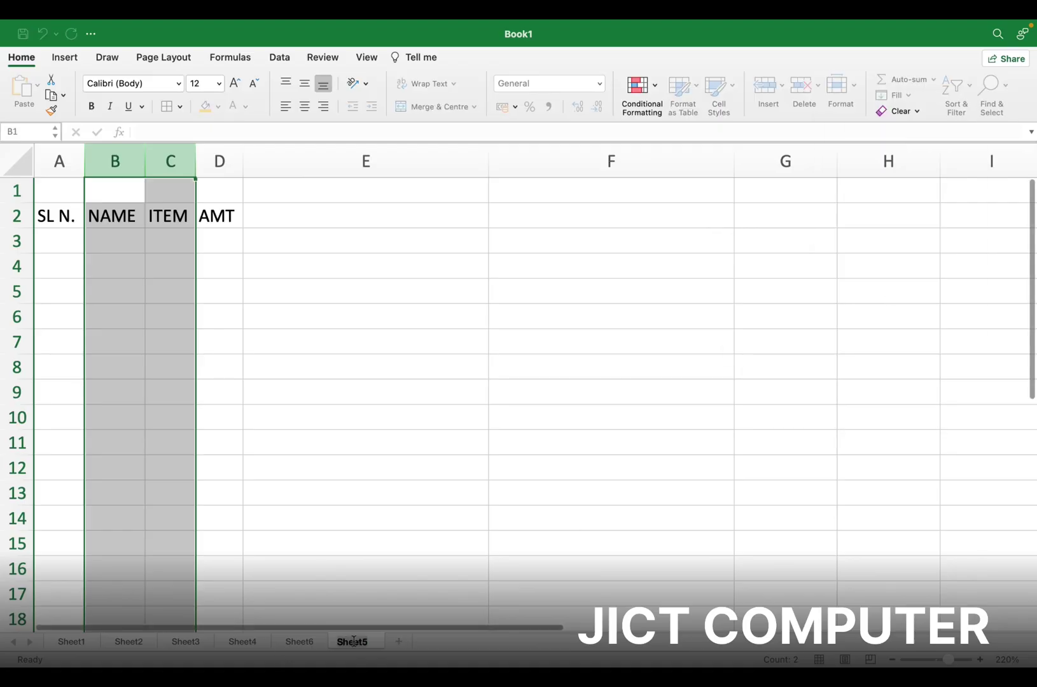
Rename Sheet5 to DATA SHEET
type("DATA")
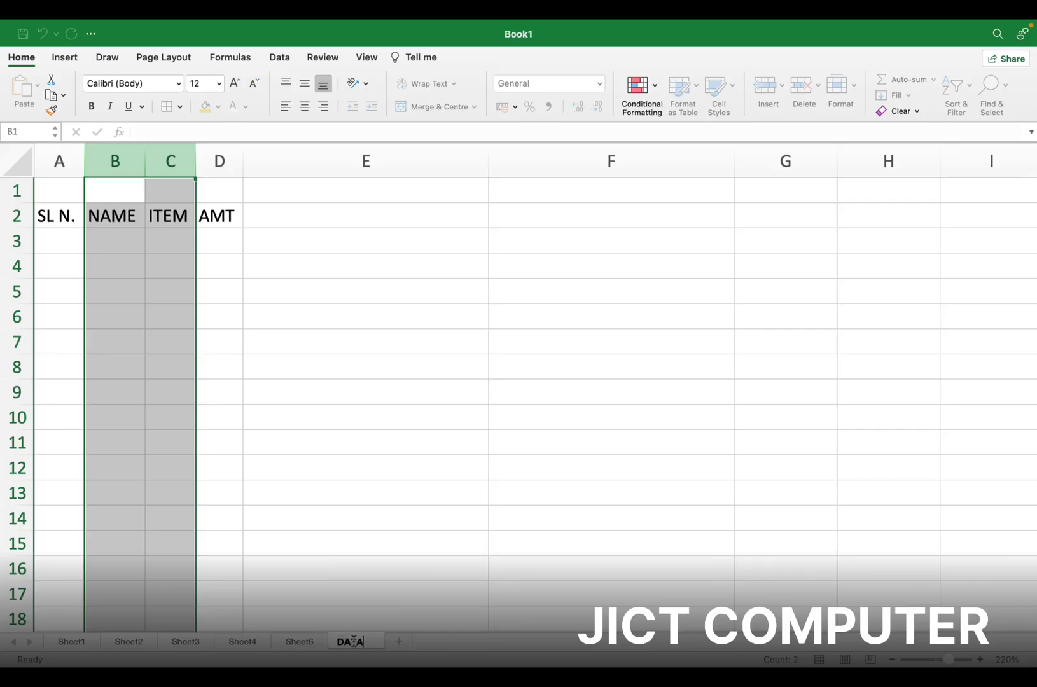
type(" SHEET")
key("Return")
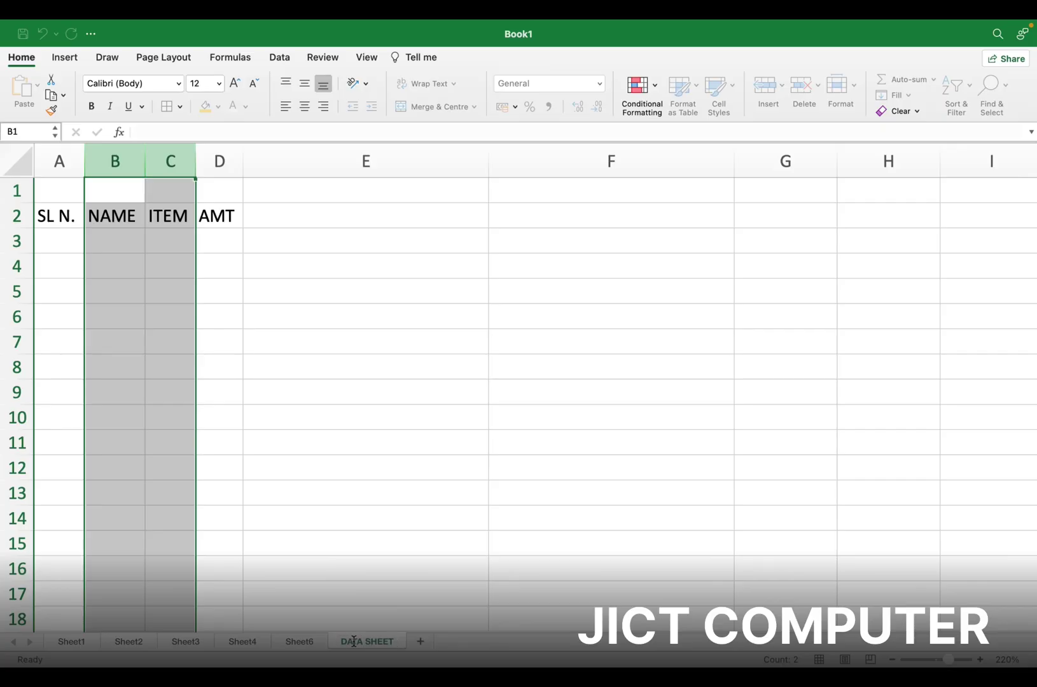
left_click(105, 236)
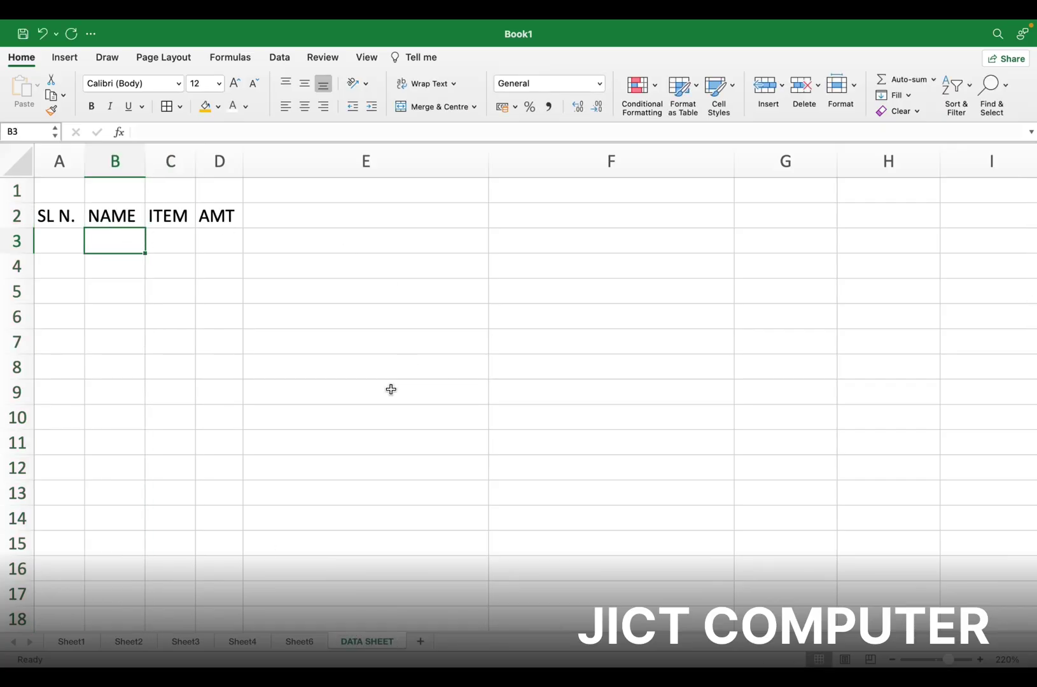
Create a copy, DATA SHEET (2), placed before DATA SHEET, then return to DATA SHEET
left_click(856, 84)
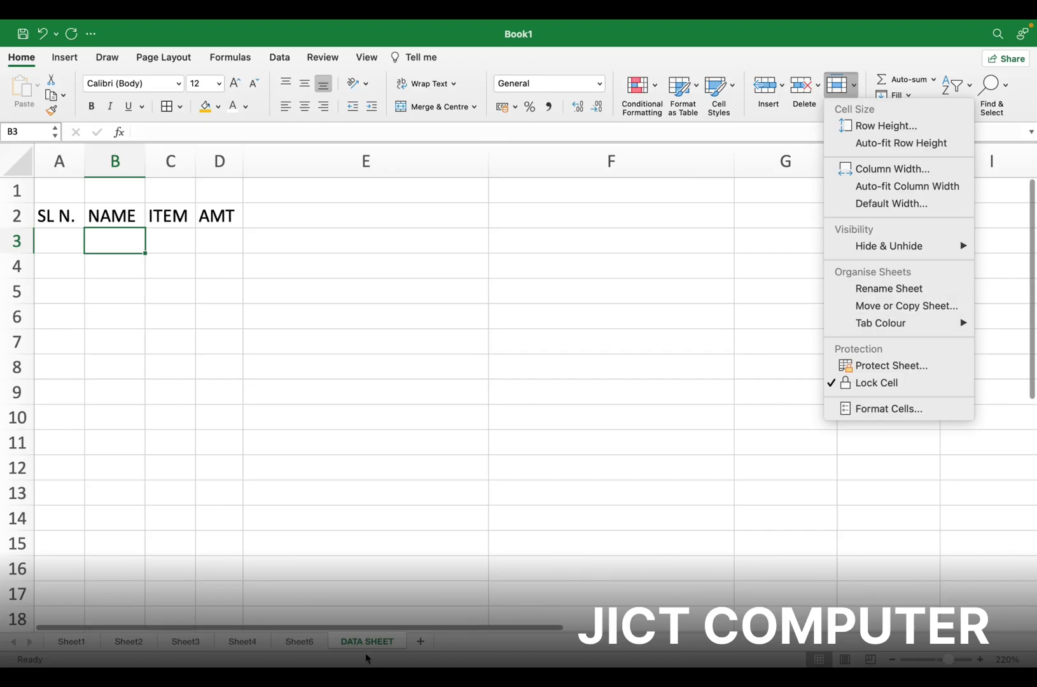
left_click(911, 309)
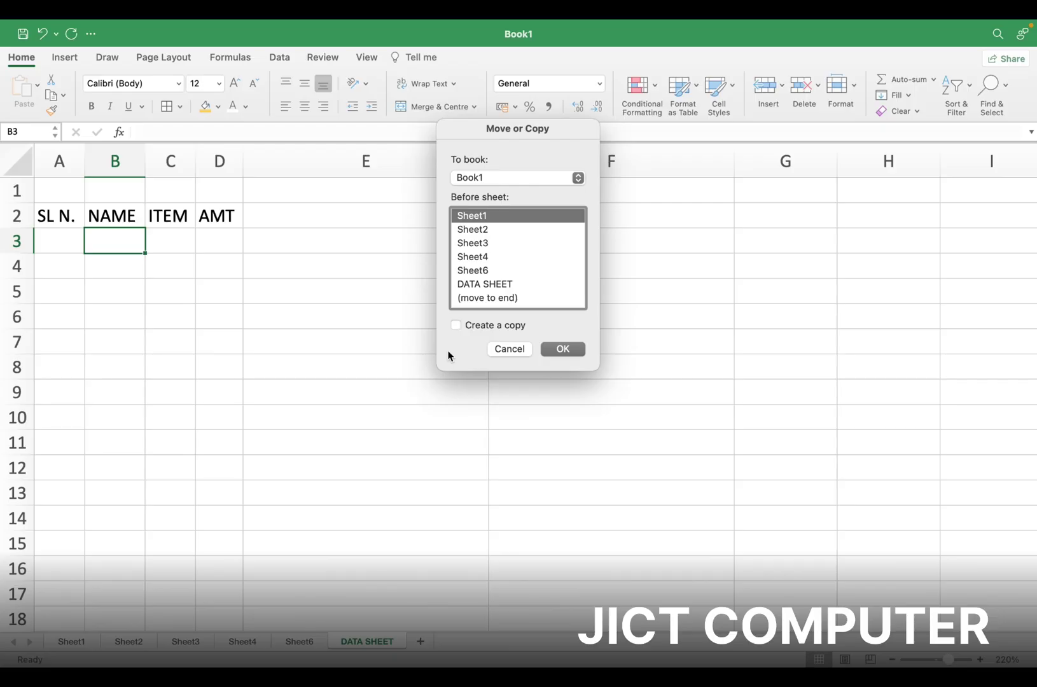
left_click(479, 284)
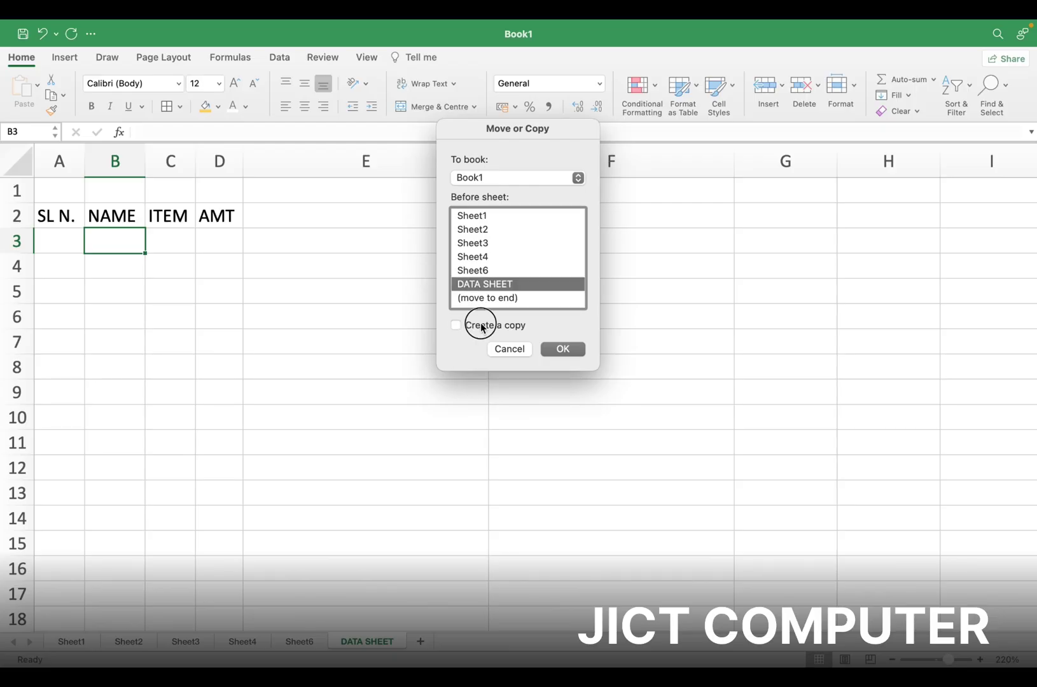
left_click(563, 349)
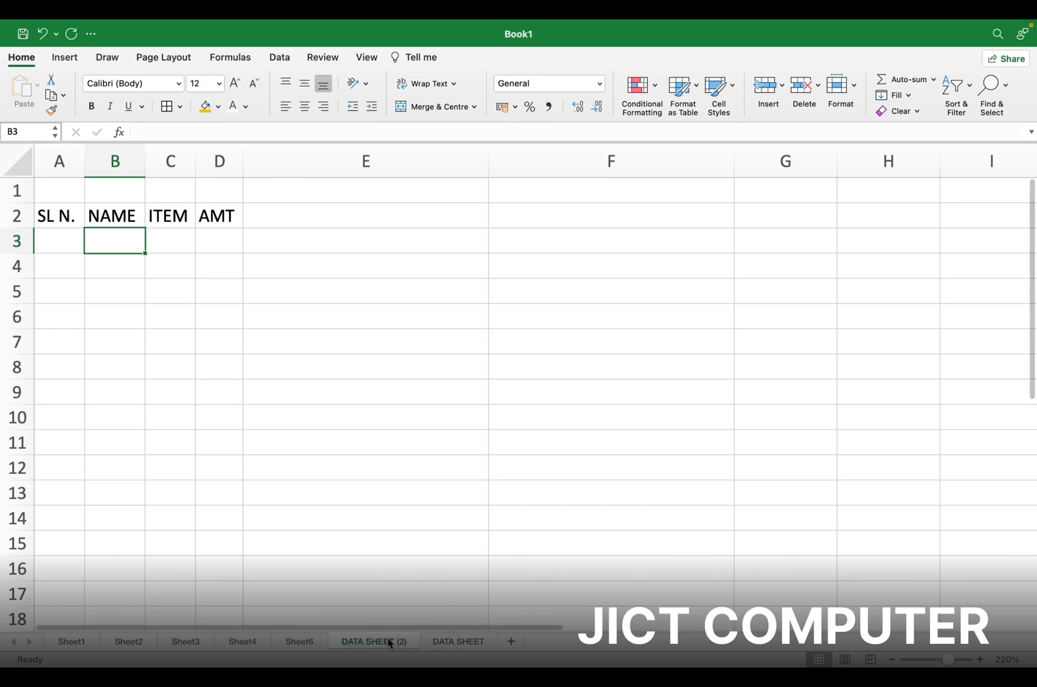
left_click(453, 643)
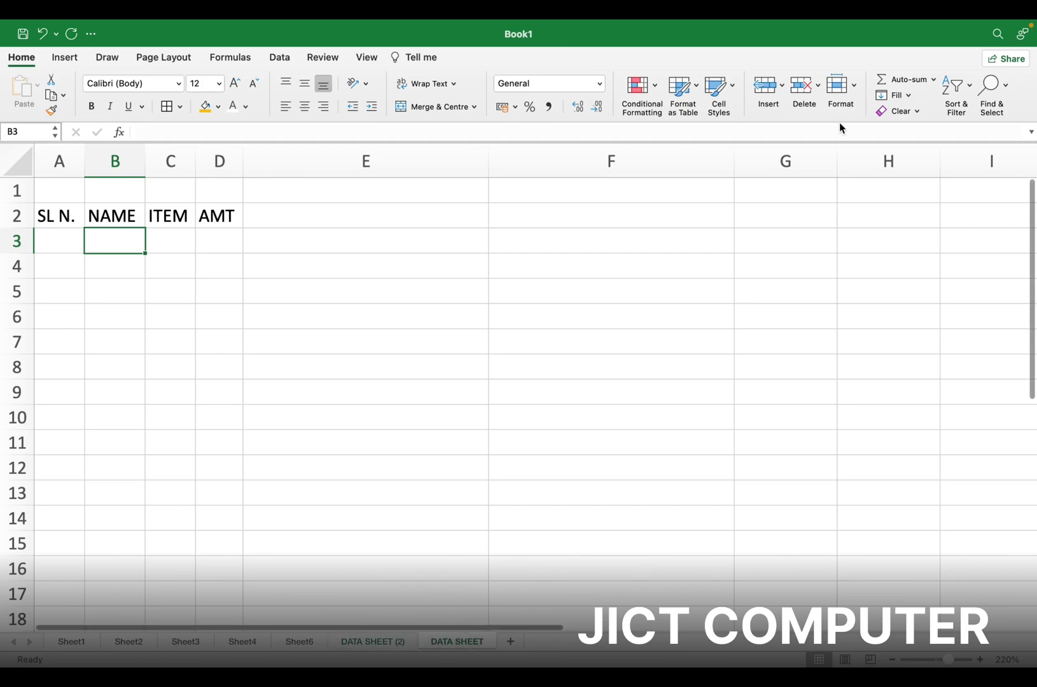
left_click(851, 93)
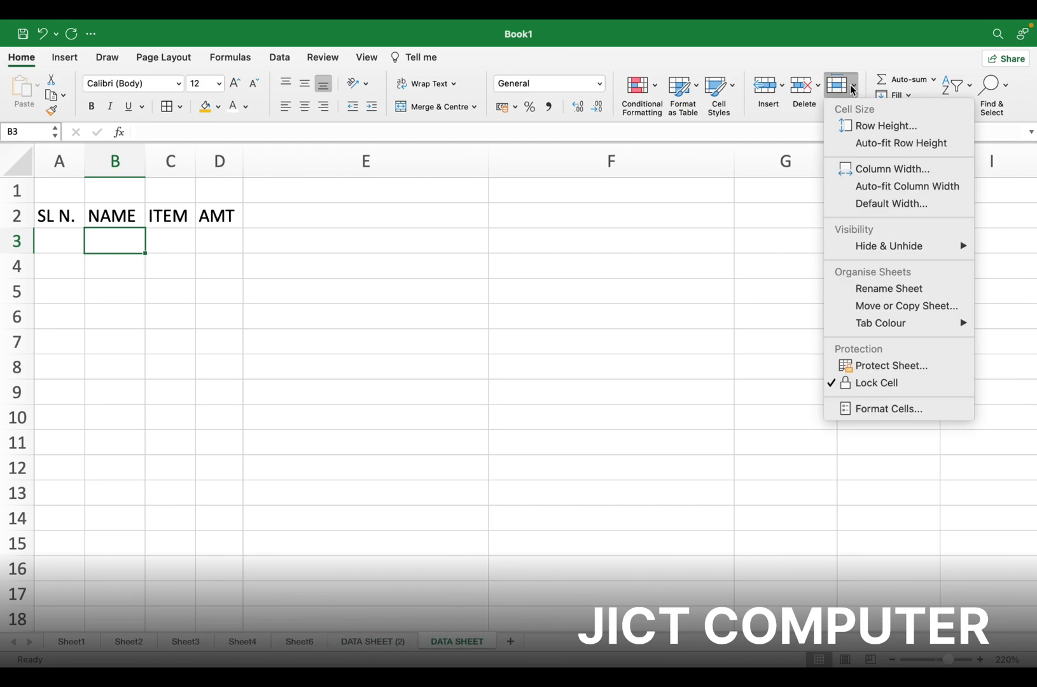
Protect DATA SHEET with a verified password and confirm edits are now blocked
left_click(897, 367)
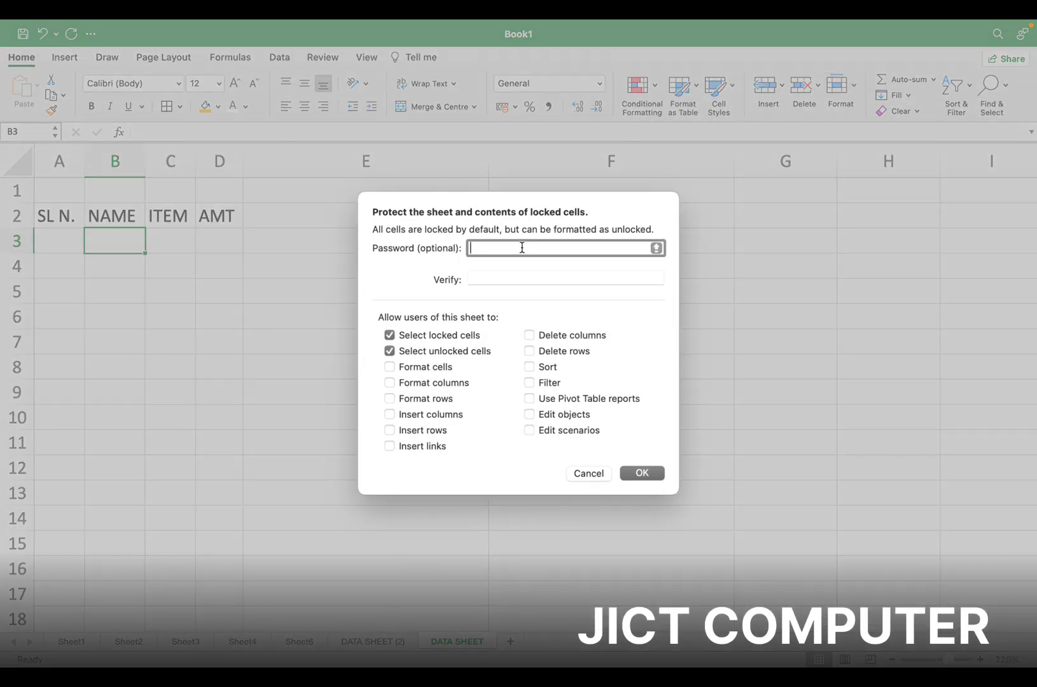
type("1234")
left_click(647, 472)
type("123")
left_click(637, 472)
left_click(479, 277)
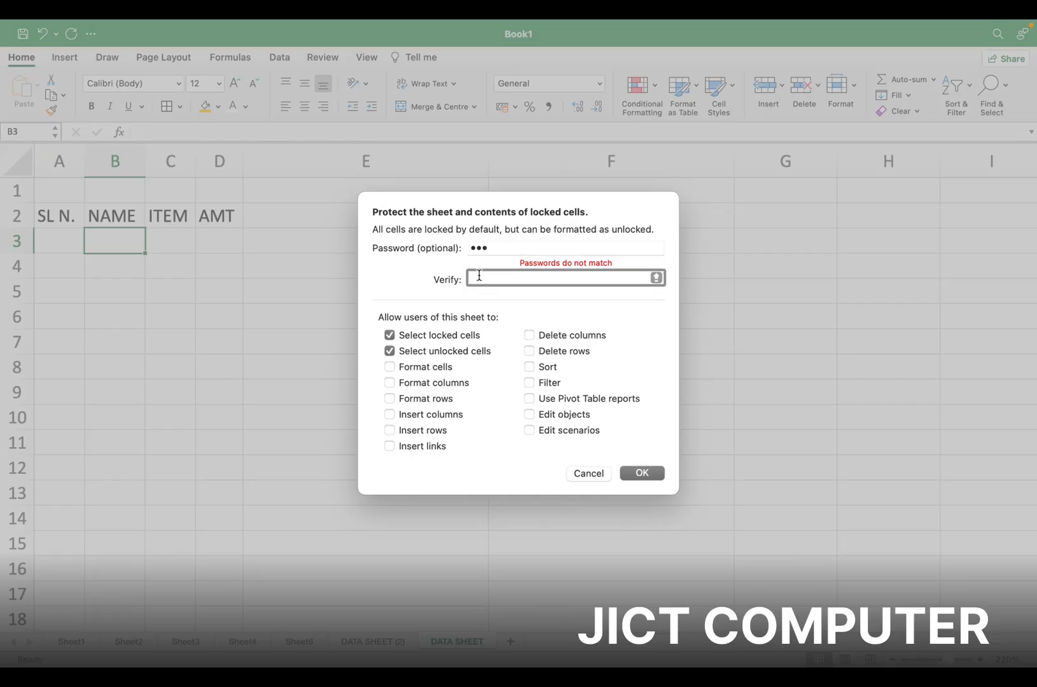
type("123")
left_click(633, 473)
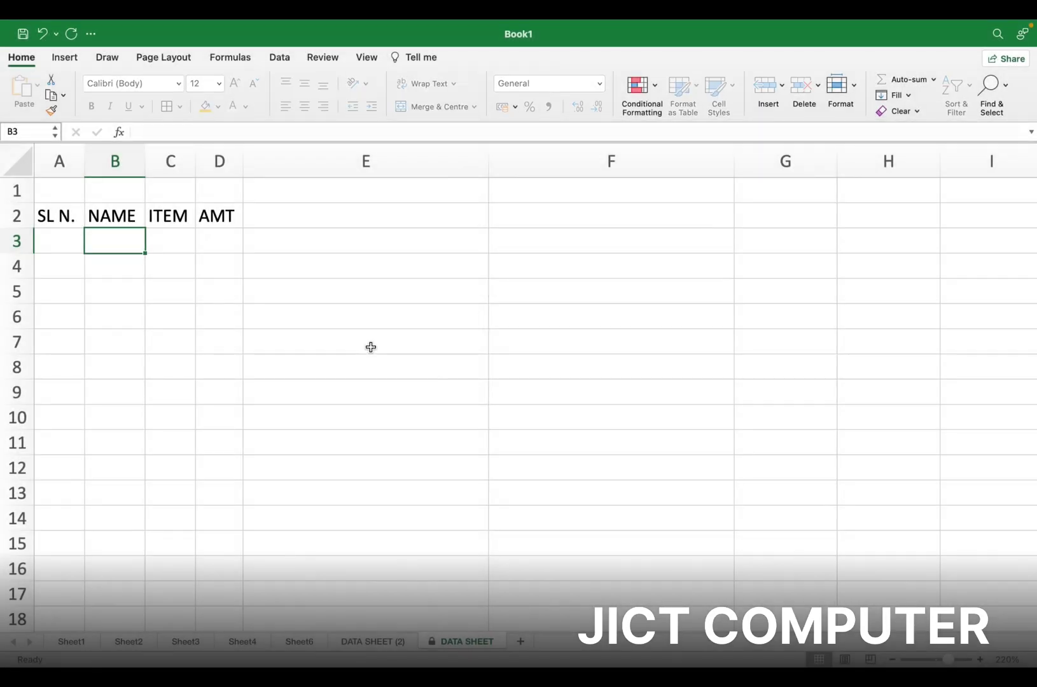
key("a")
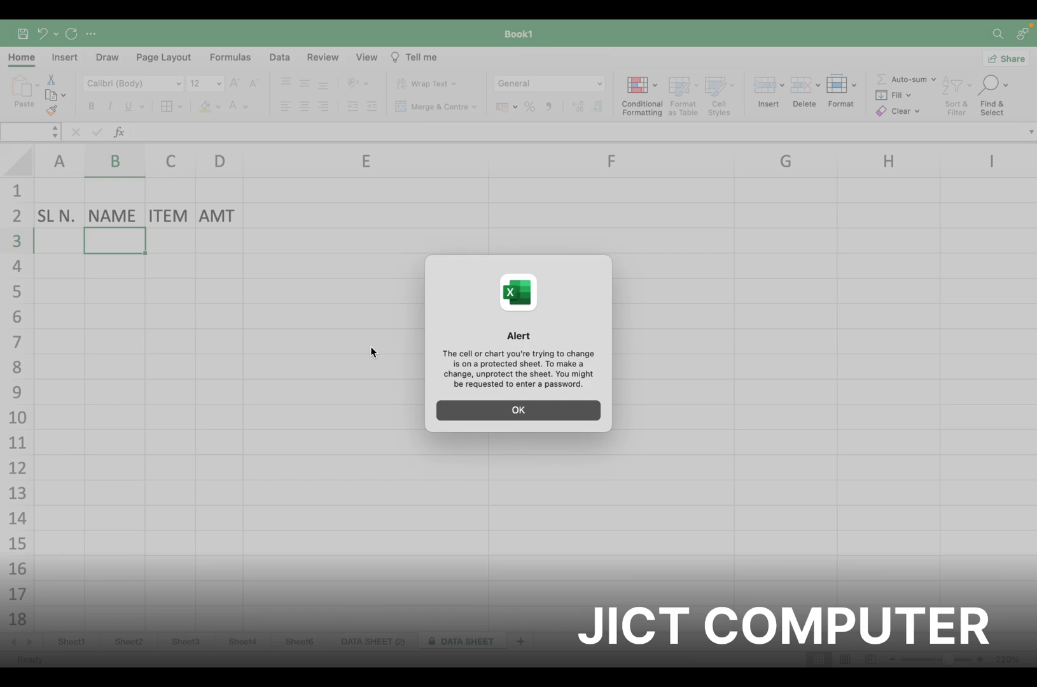
Dismiss the protected-sheet alerts, choose Unprotect Sheet and enter the sheet password
left_click(493, 412)
key("a")
left_click(492, 413)
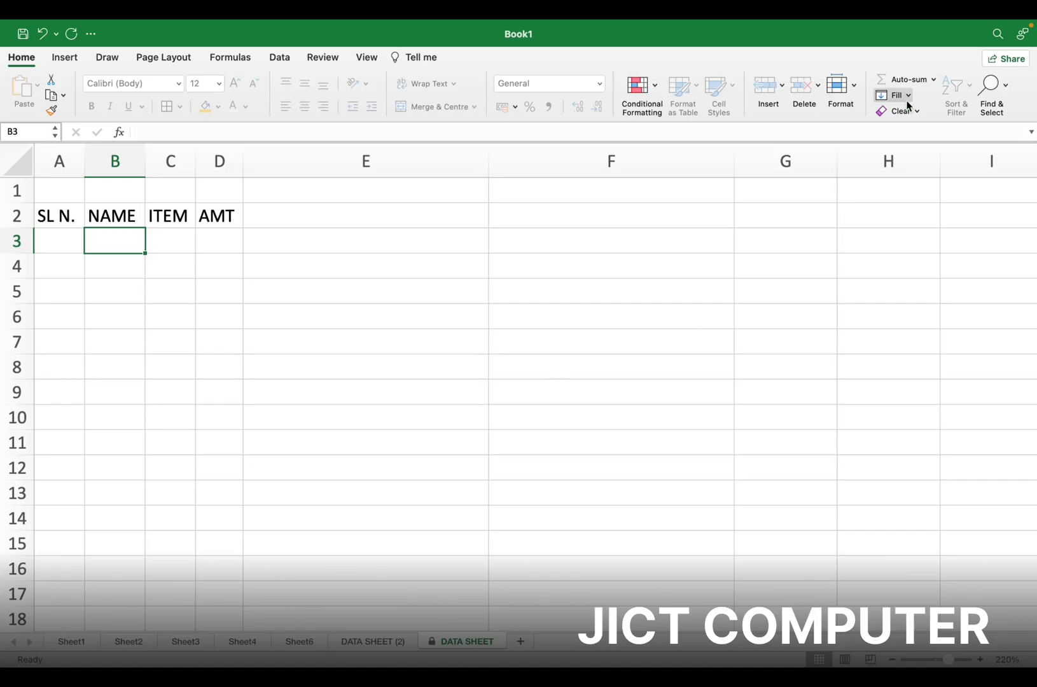
left_click(853, 90)
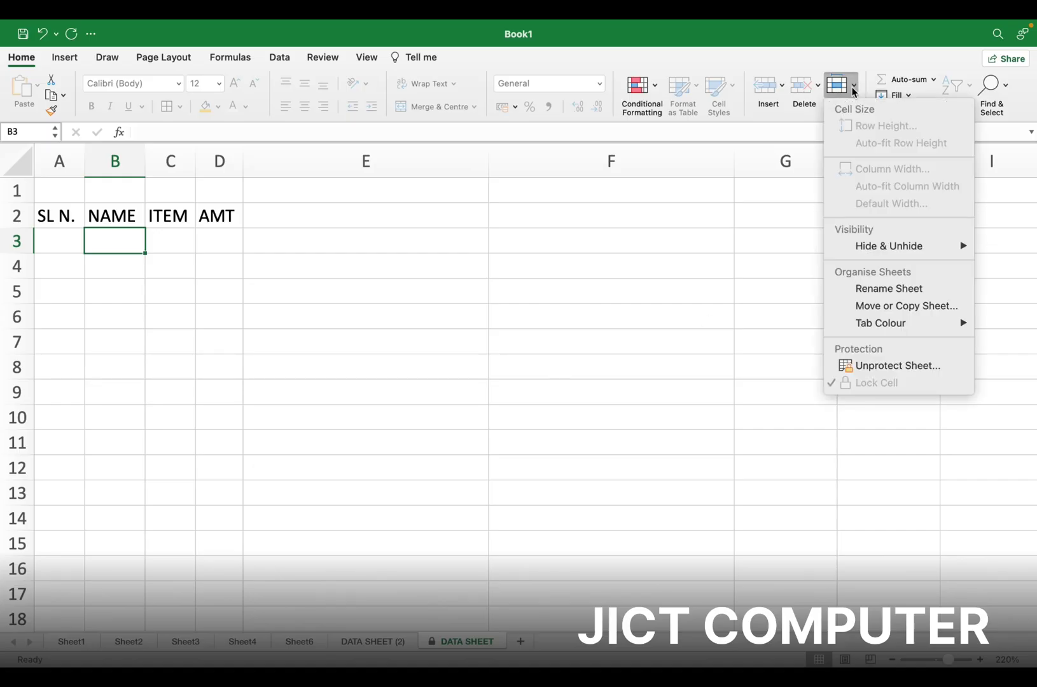
left_click(878, 368)
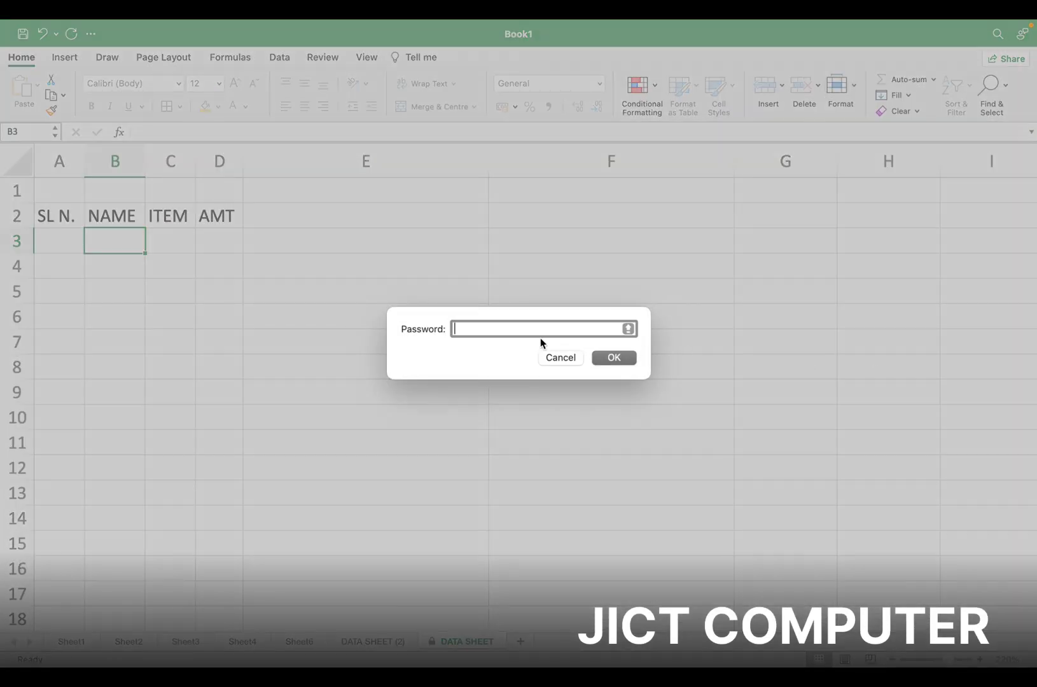
type("123")
Unprotect the sheet and enter SDLKFJKLSDJF, SDJFLKJSLKD and SKLJDFKLJ in E4 through E6
left_click(614, 357)
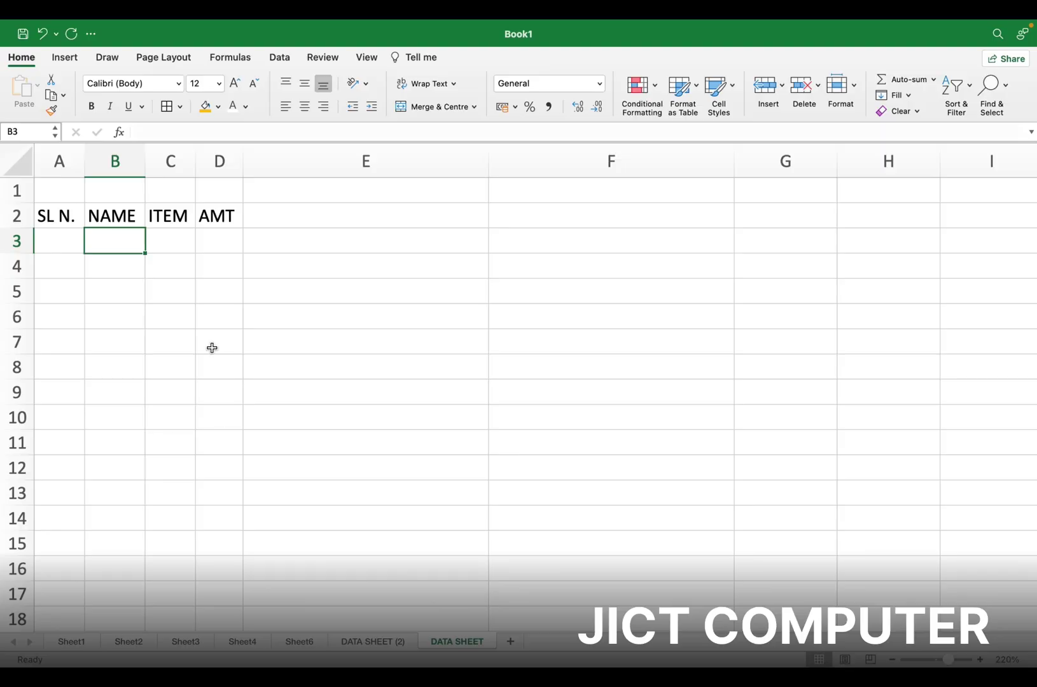
left_click(264, 264)
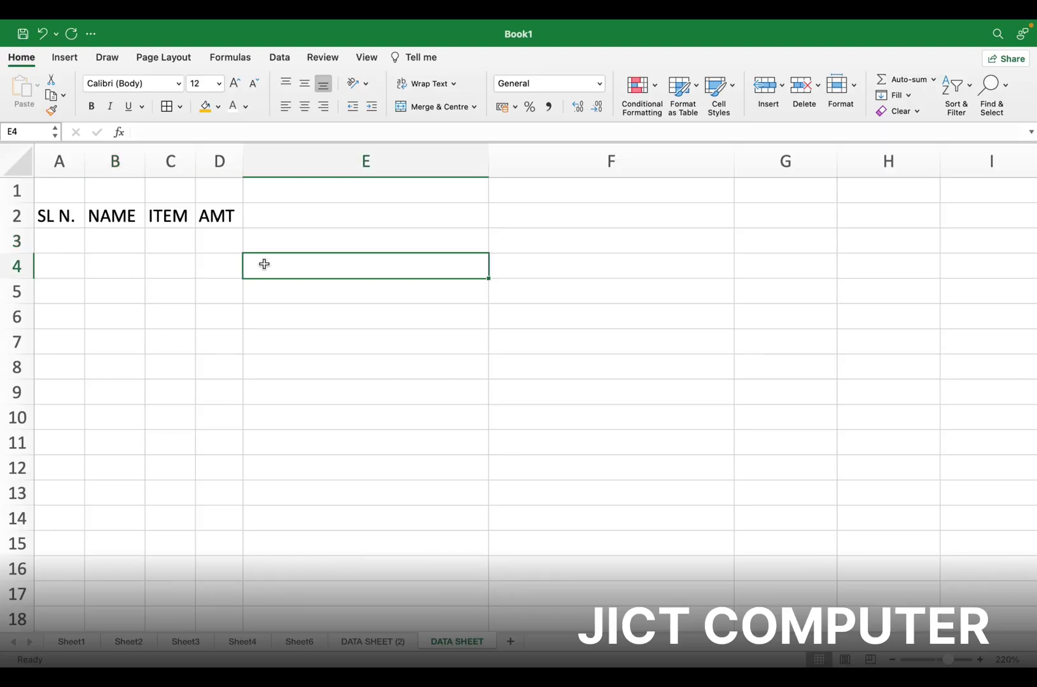
type("SDLKFJKLSDJF")
key("Return")
type("SDJFLKJ")
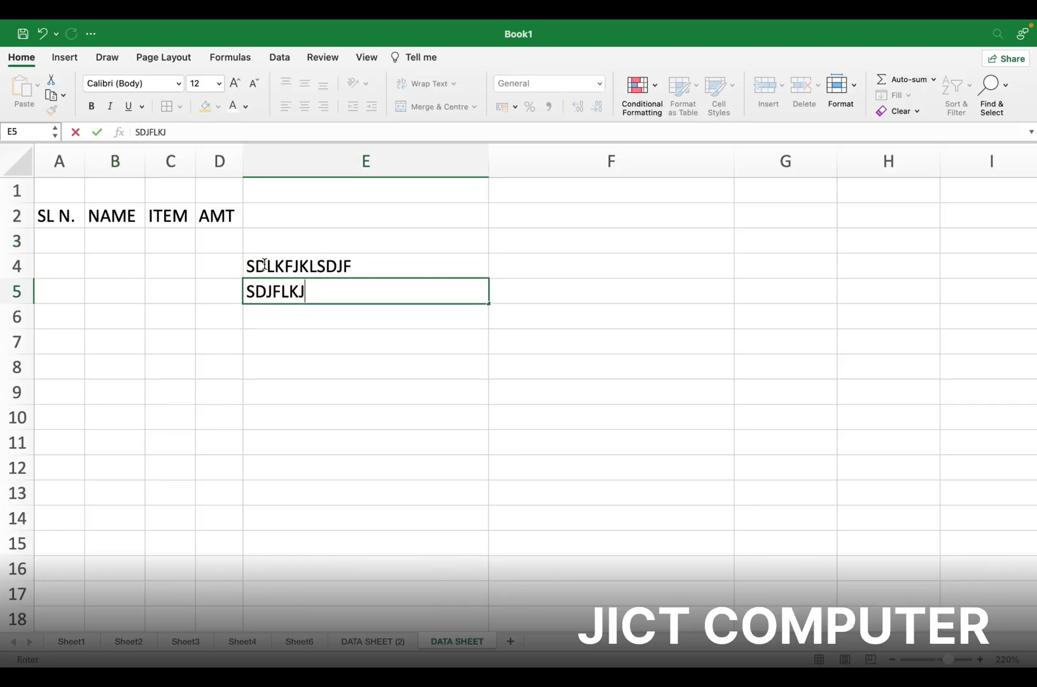
type("SLKD")
key("Return")
type("SKLJDFKLJ")
key("Return")
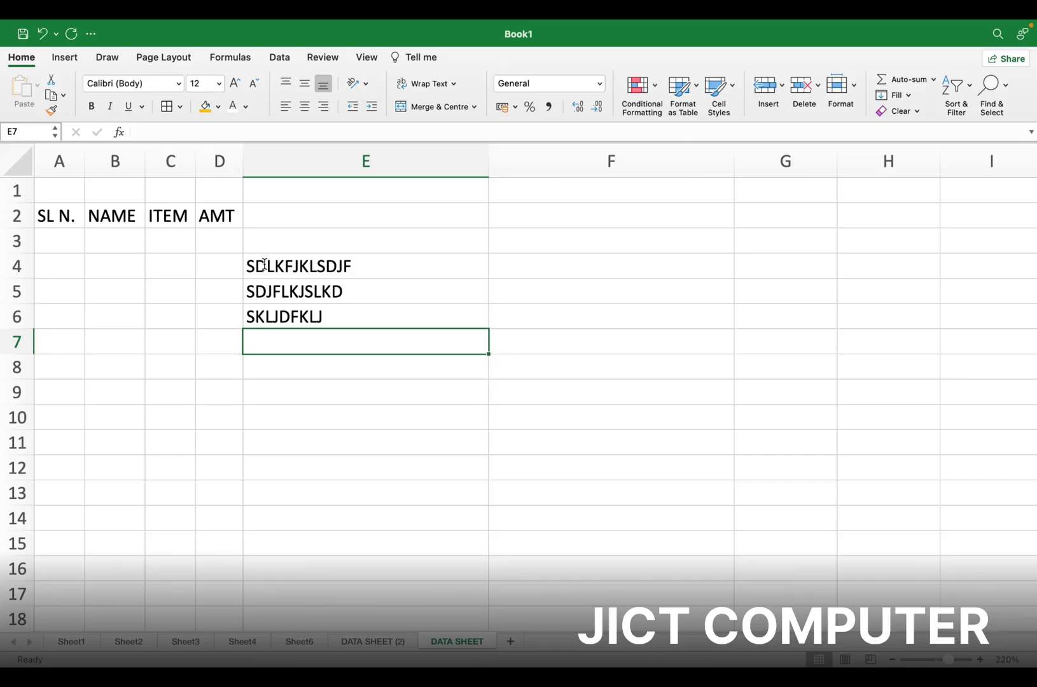
Enter 123, 454, 675, 768 and 576 down F1:F5, finishing in F7
left_click(594, 193)
type("123")
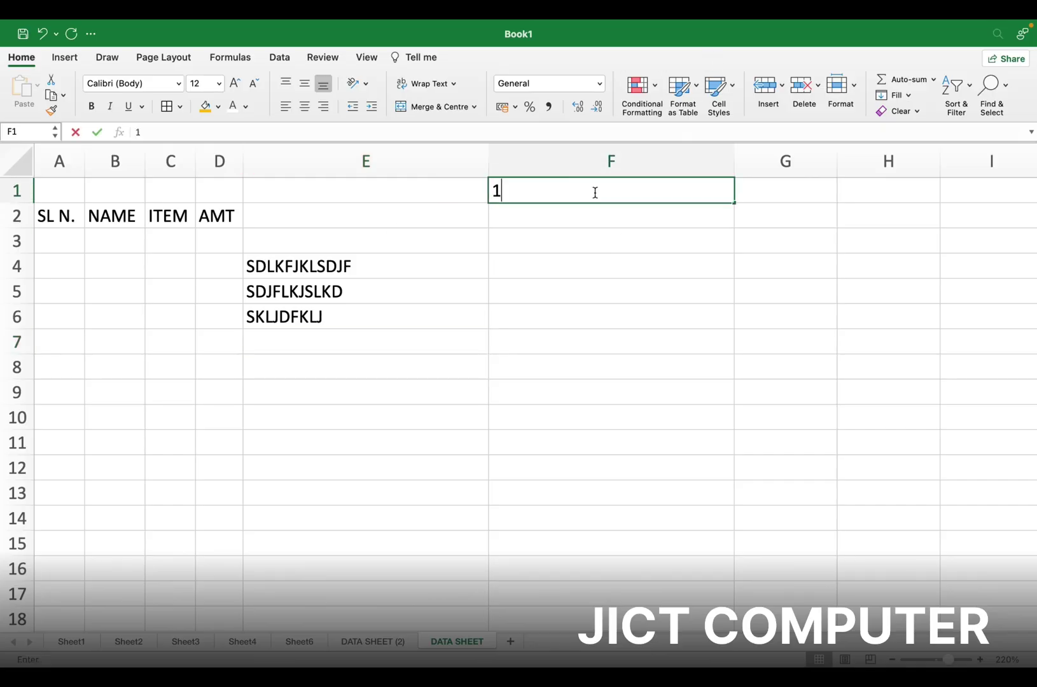
key("Return")
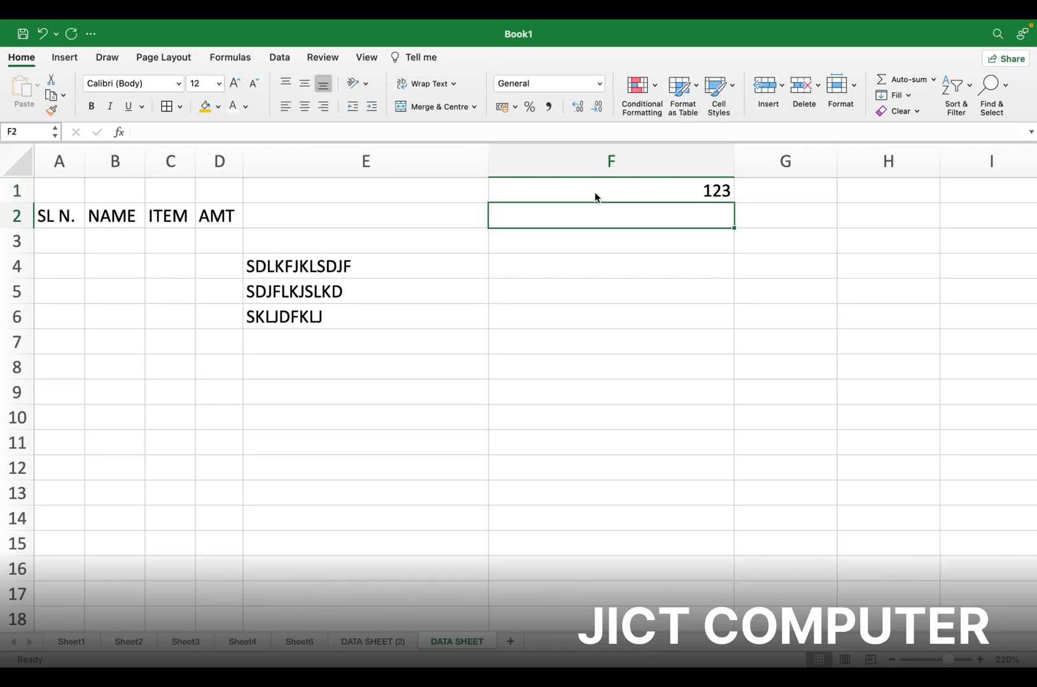
type("454")
key("Return")
type("675")
key("Return")
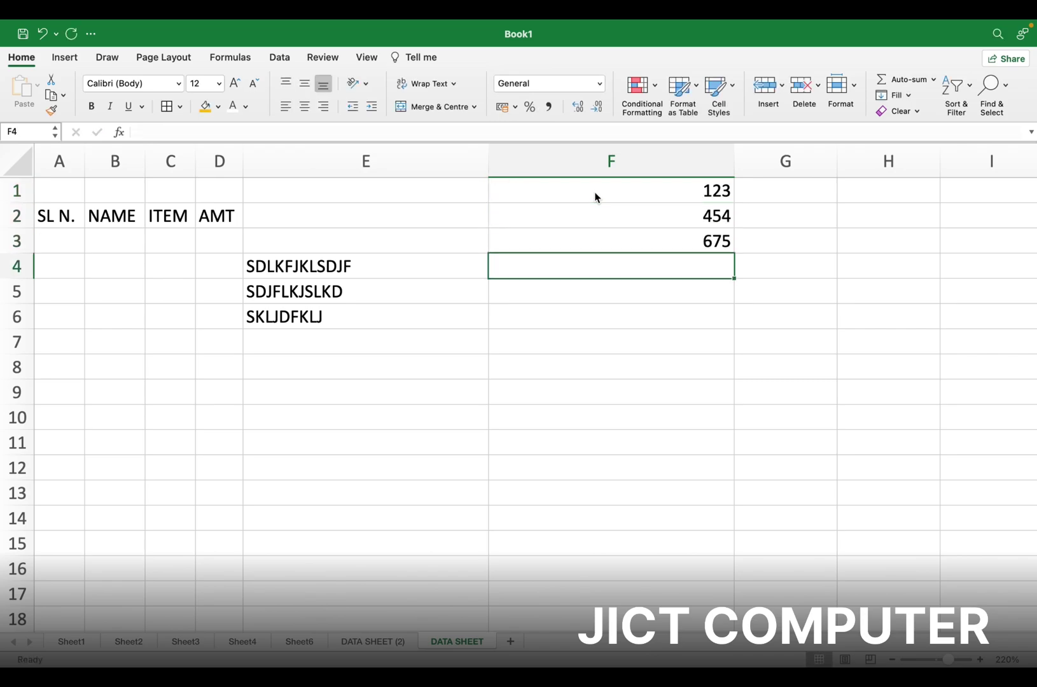
type("768")
key("Return")
type("576")
key("Return")
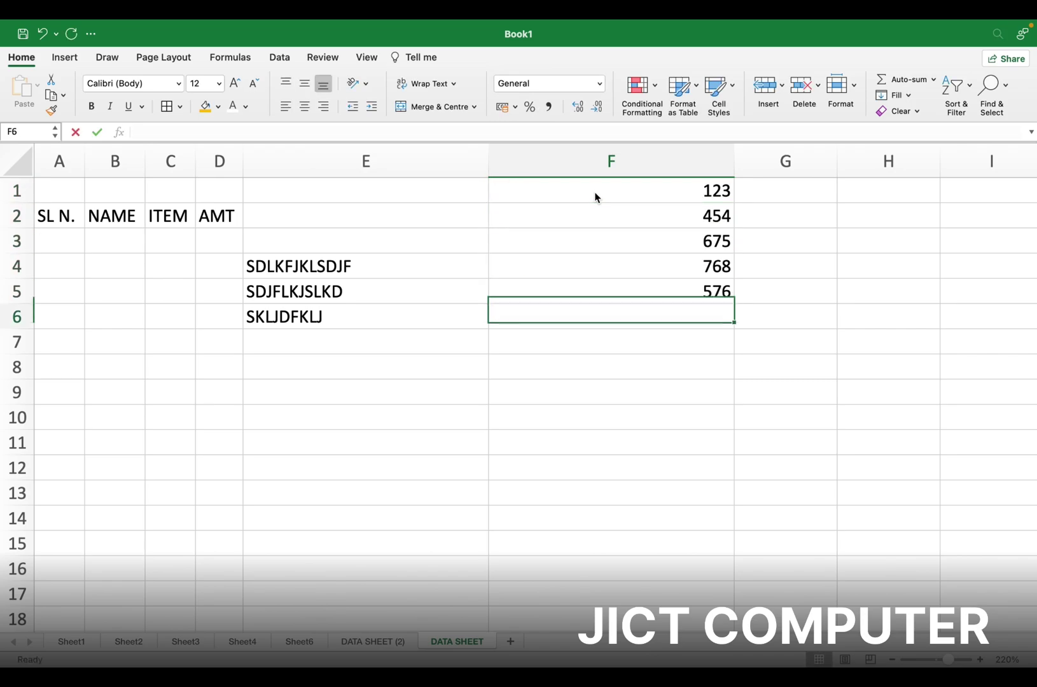
key("Return")
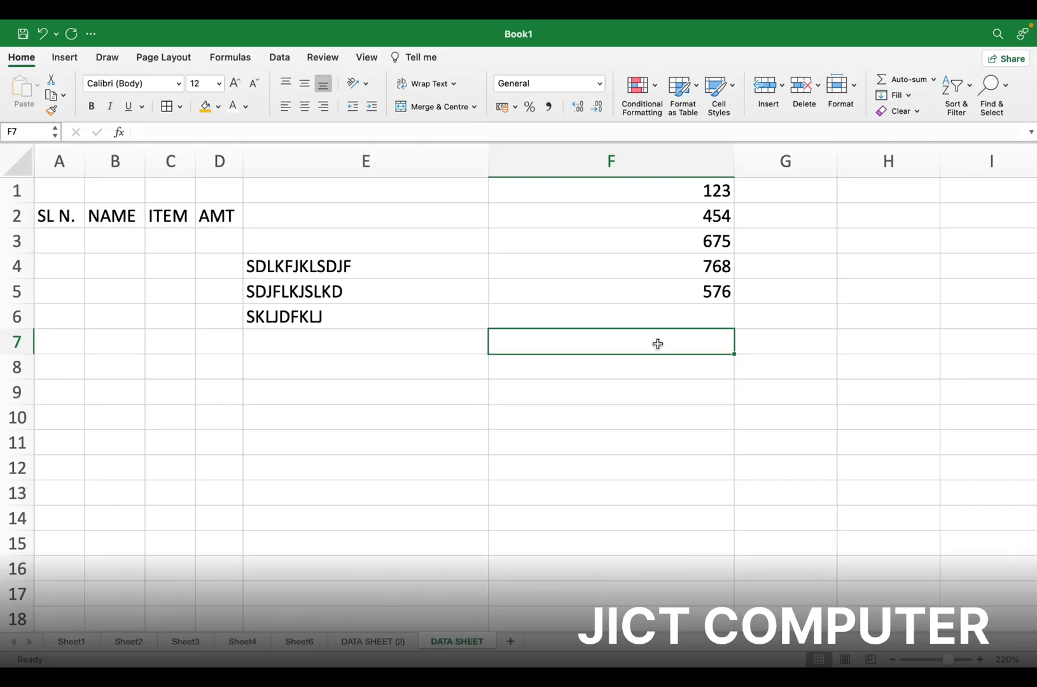
AutoSum F1:F6 into F7 to show 2596, then glance at the other quick functions
left_click(907, 85)
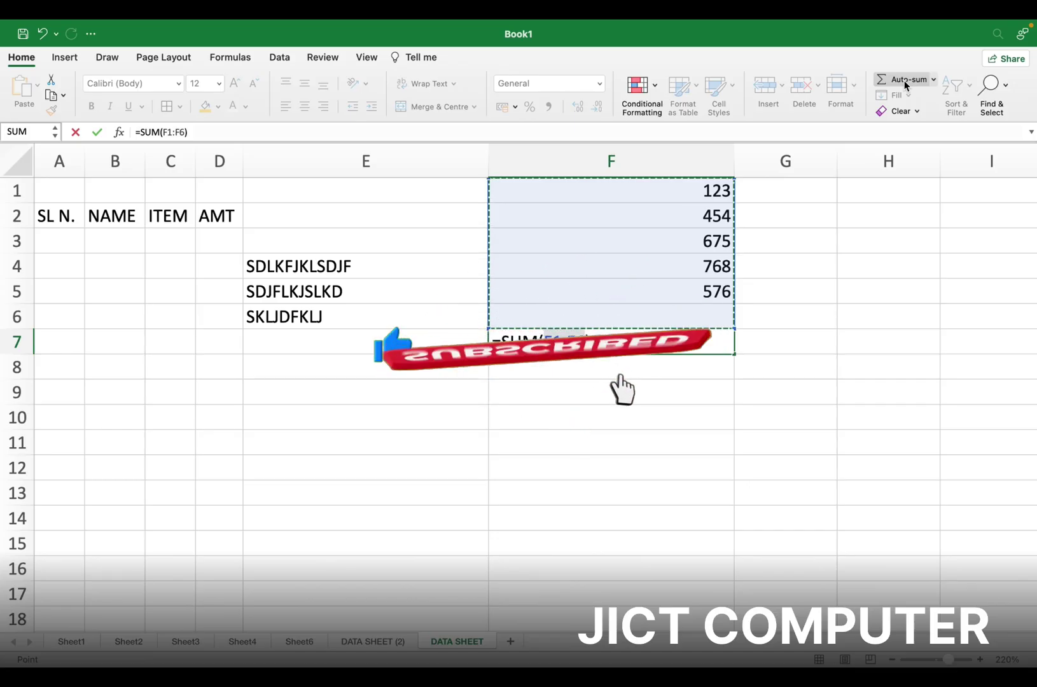
key("Return")
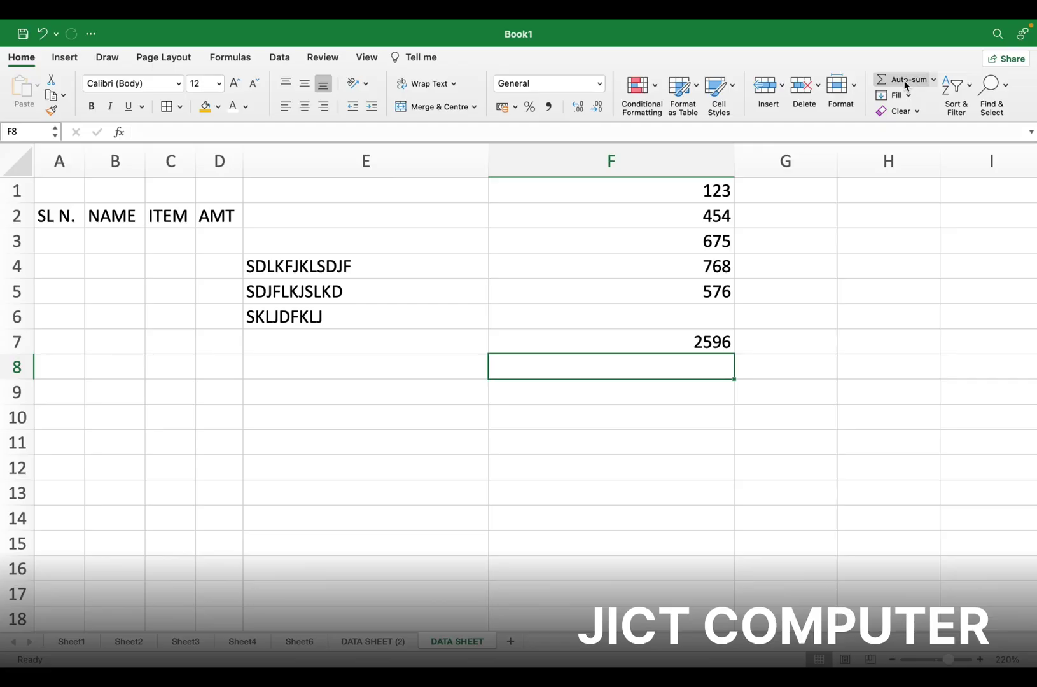
left_click(933, 80)
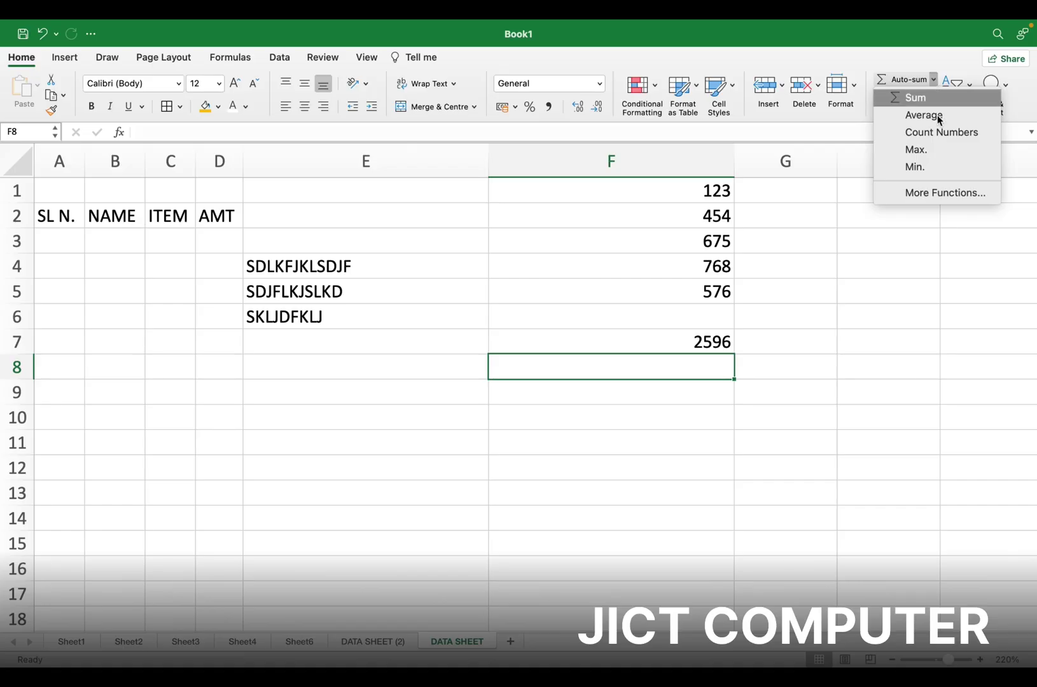
left_click(818, 201)
left_click(817, 200)
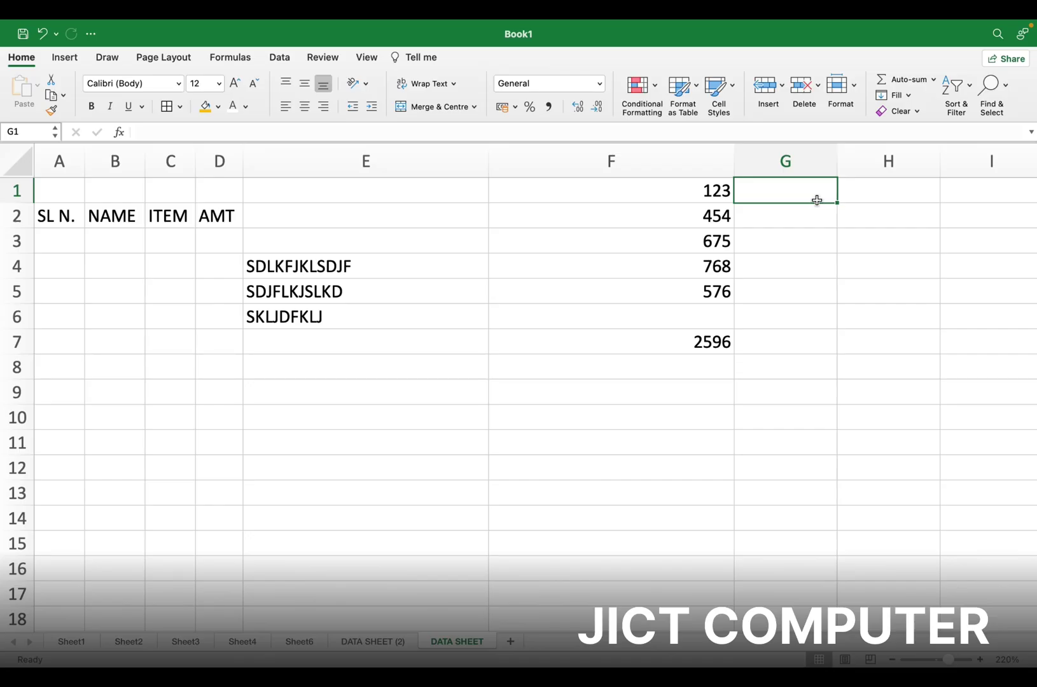
Add a new blank sheet, Sheet8, and return to its top-left corner
left_click(510, 641)
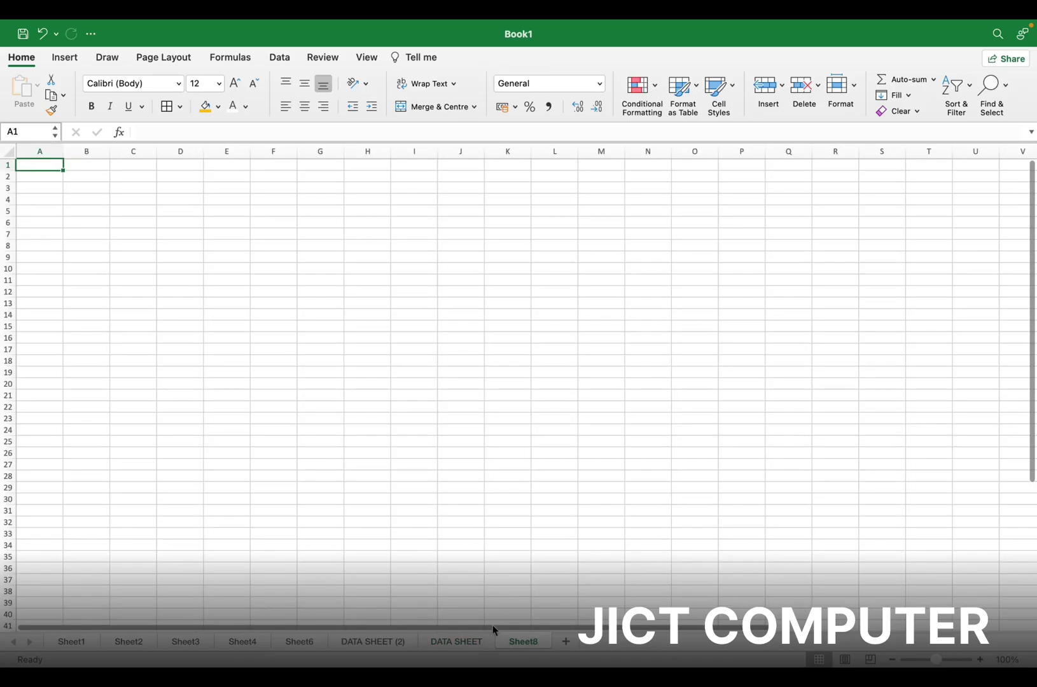
right_click(266, 330)
left_click(149, 209)
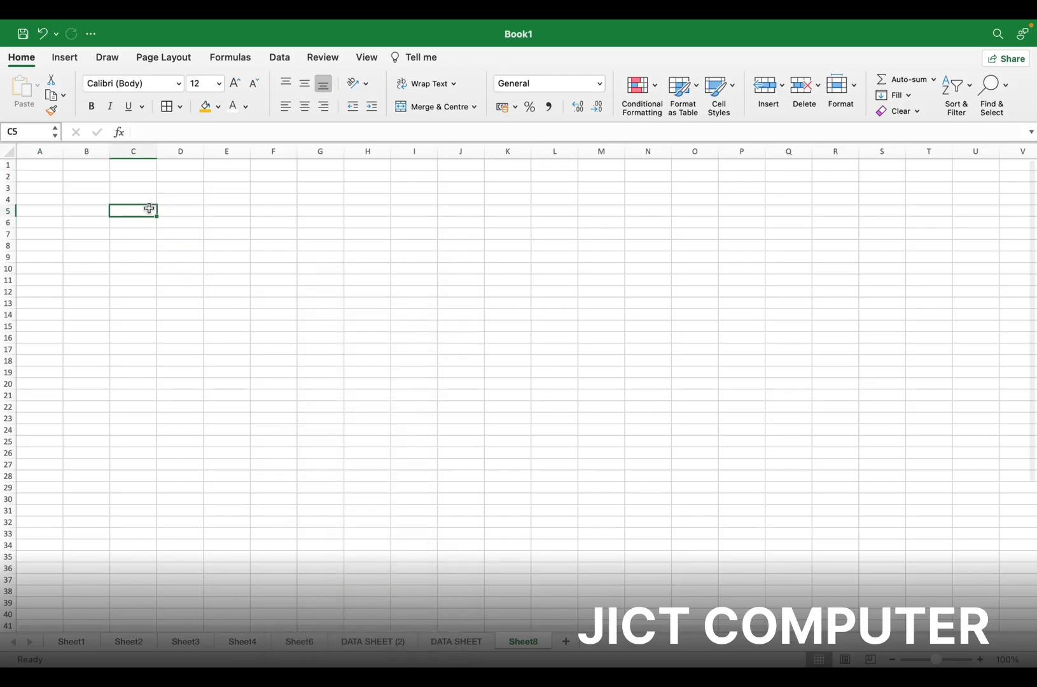
scroll(149, 208, "up", 5)
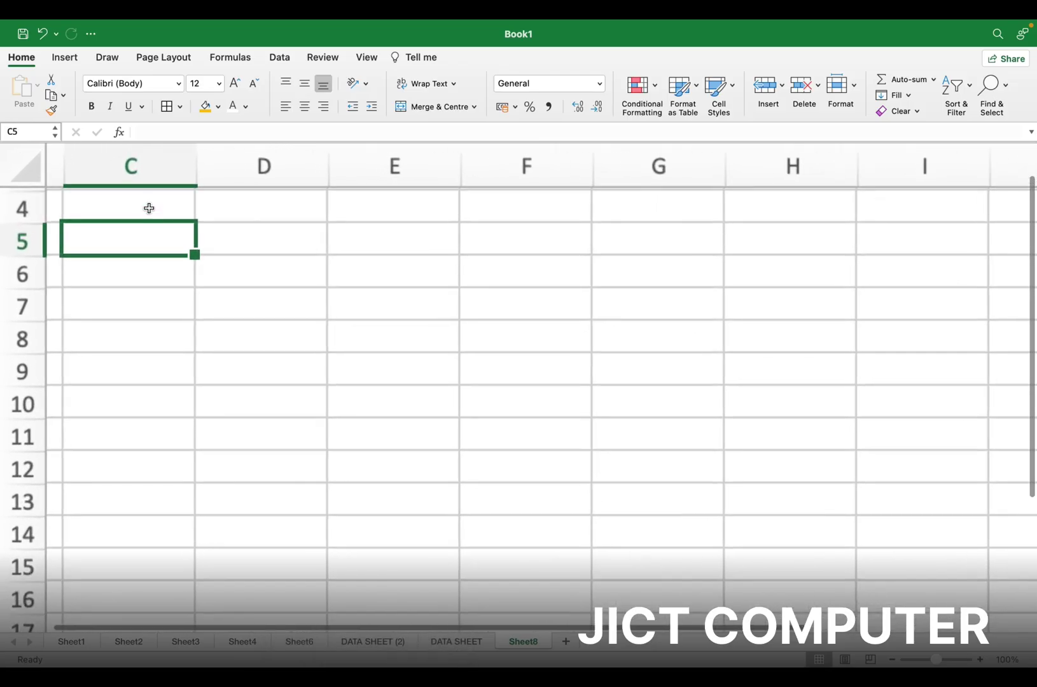
scroll(149, 208, "up", 3)
scroll(149, 208, "left", 2)
Enter 500 in A1 and select A1:A12
left_click(134, 204)
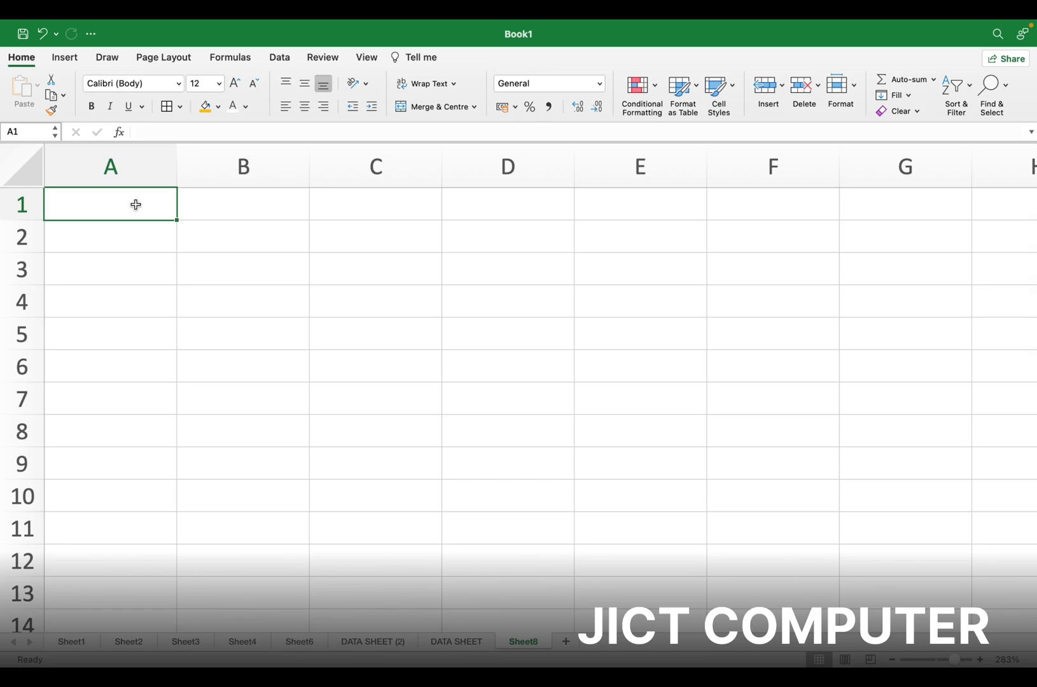
type("500")
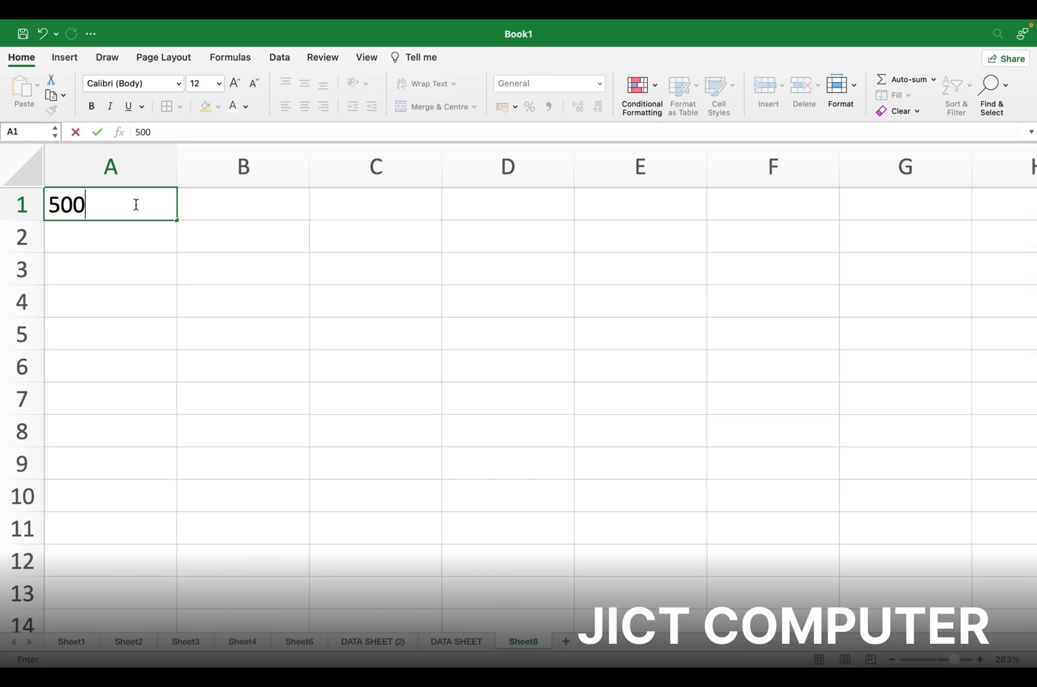
key("Return")
left_click_drag(138, 209, 123, 553)
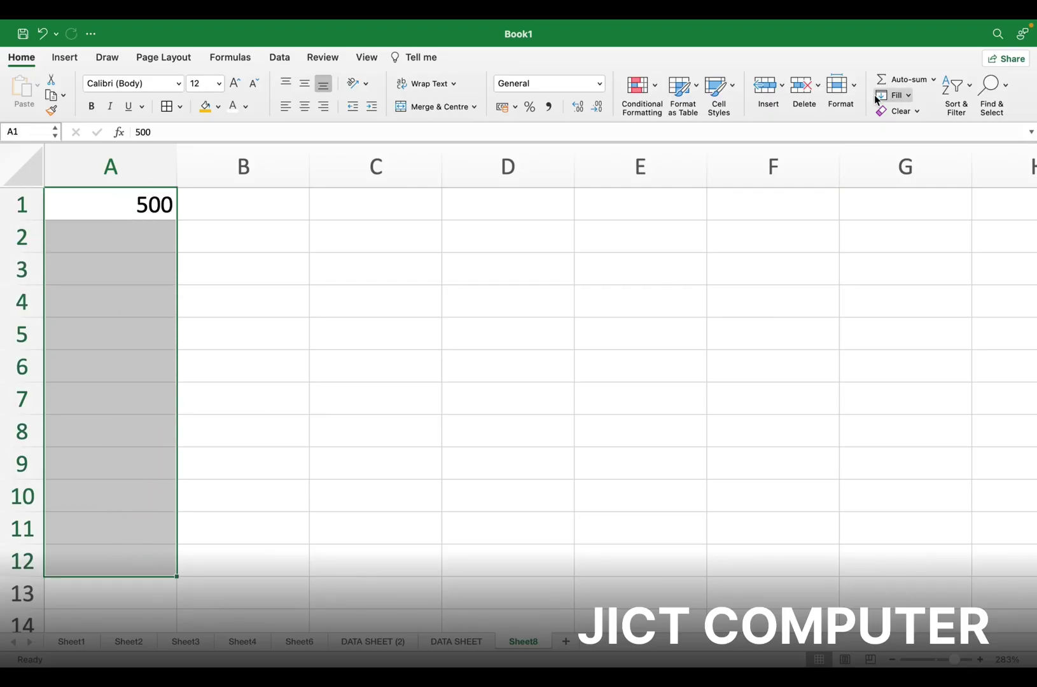
Fill 500 down through A1:A12 on Sheet8, then return to DATA SHEET
left_click(896, 96)
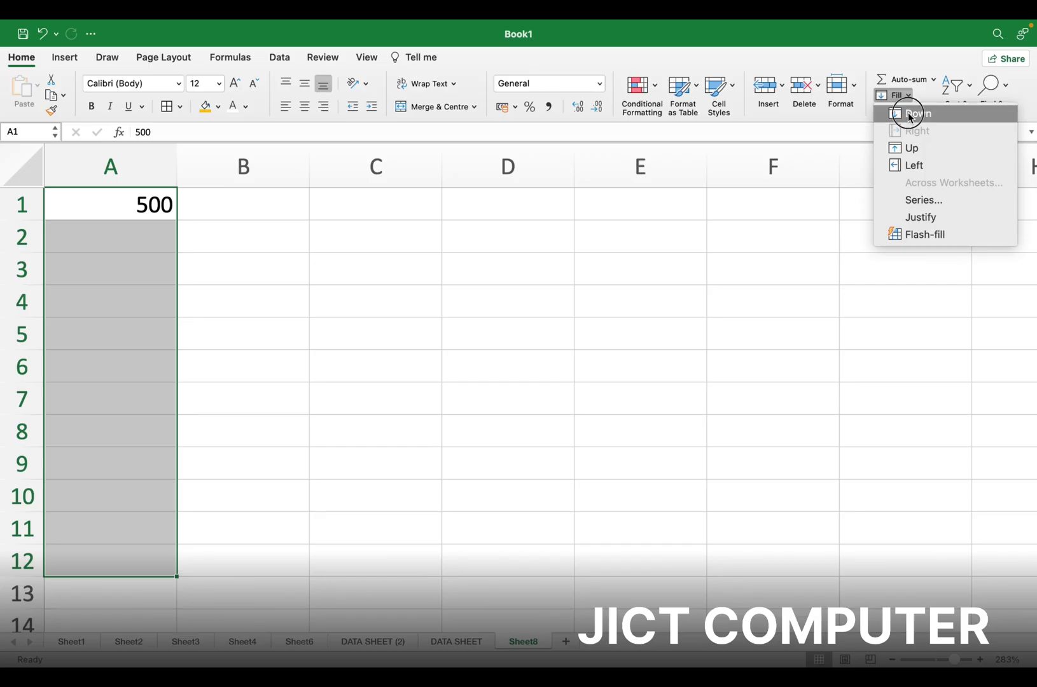
left_click(909, 112)
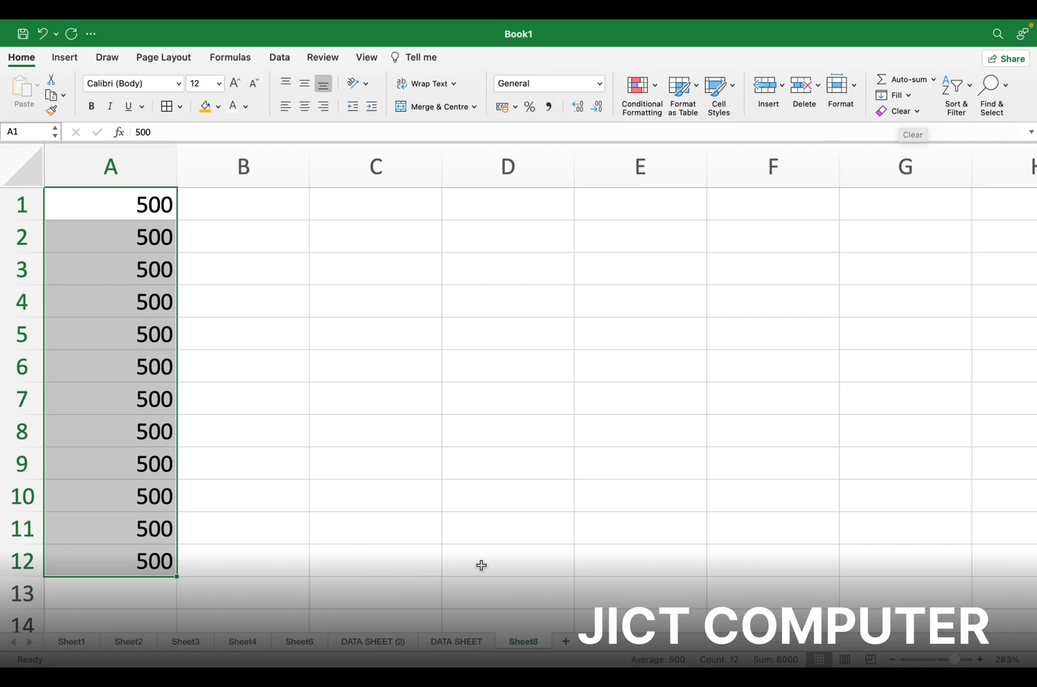
left_click(439, 641)
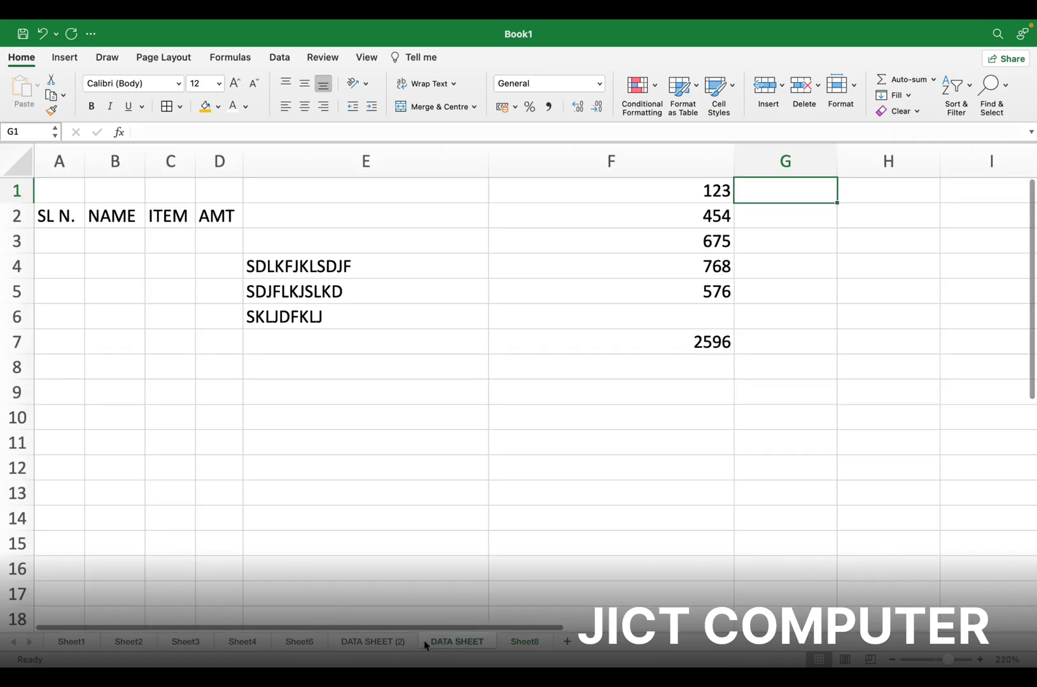
Move through DATA SHEET (2), Sheet6 and Sheet4 to reach Sheet3
left_click(371, 643)
left_click(291, 642)
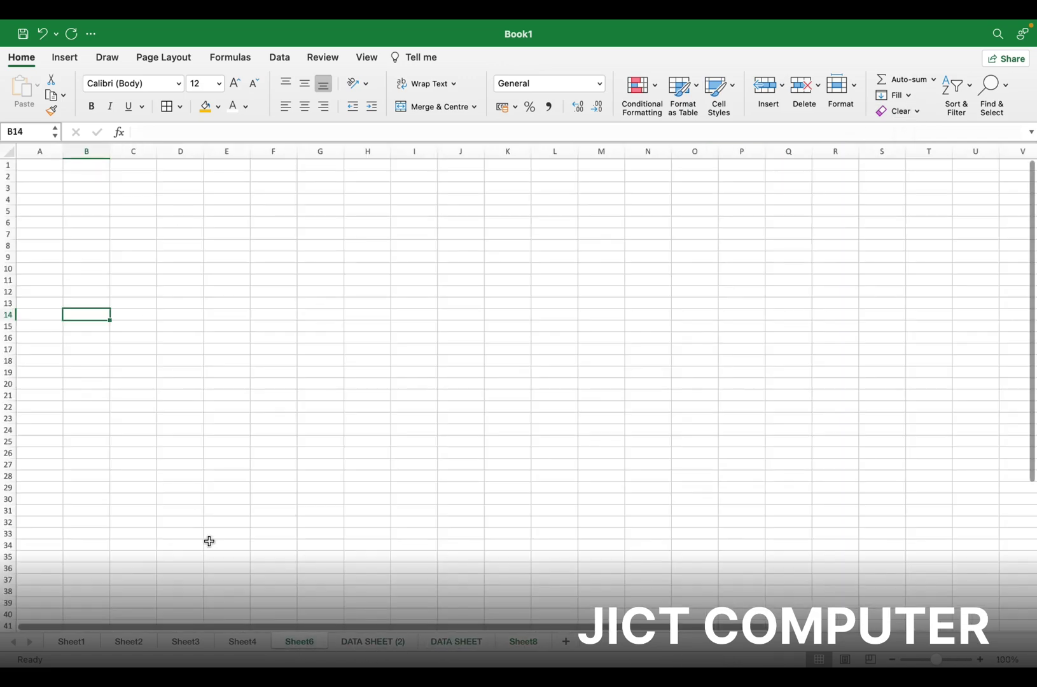
left_click(243, 642)
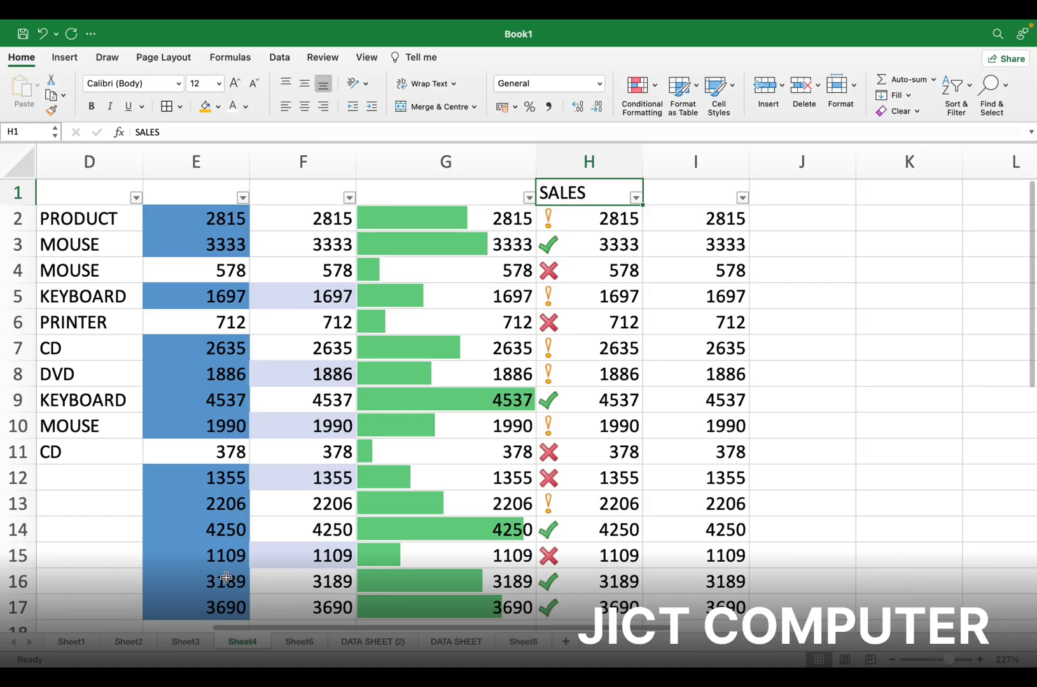
left_click(181, 642)
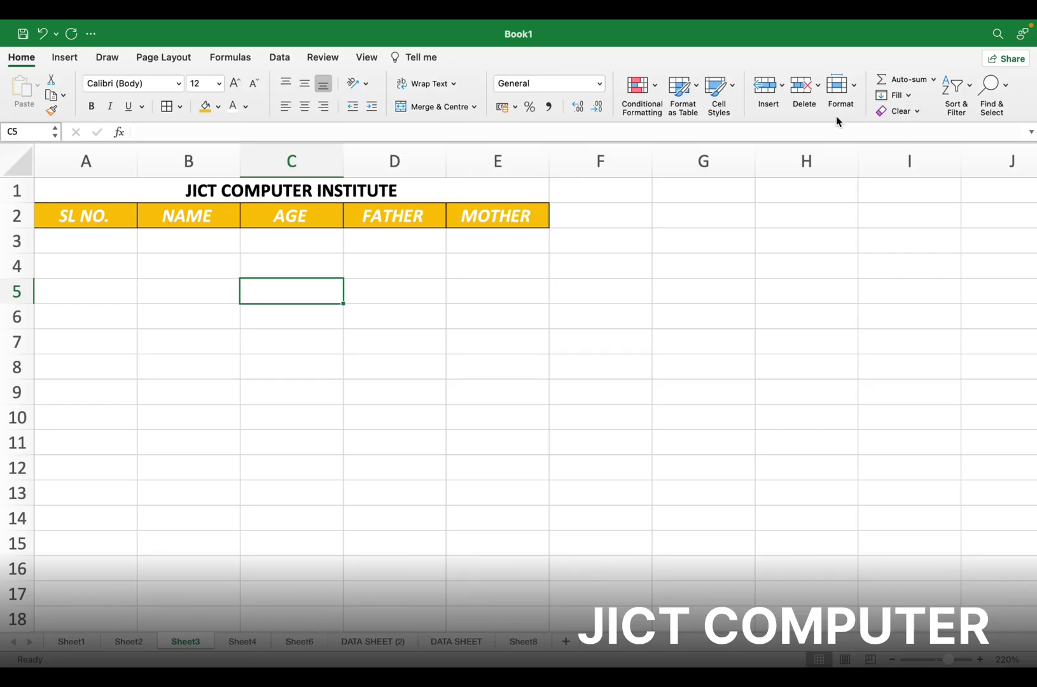
Select A1:E3, clear everything, then undo to restore the title and headers
left_click_drag(170, 192, 299, 232)
left_click(913, 117)
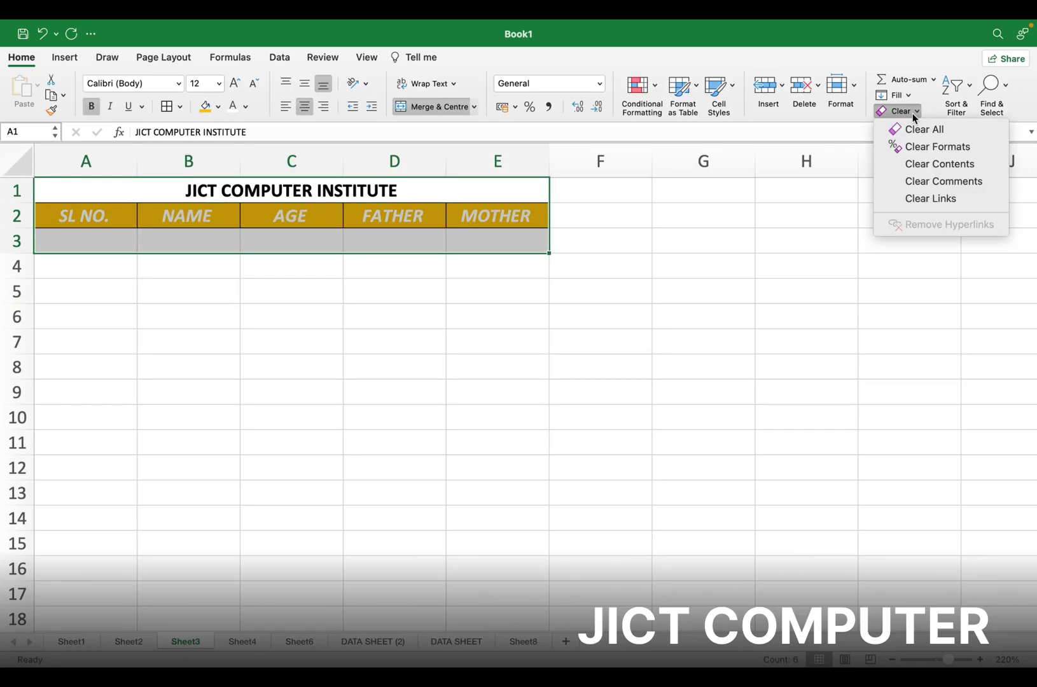
left_click(926, 129)
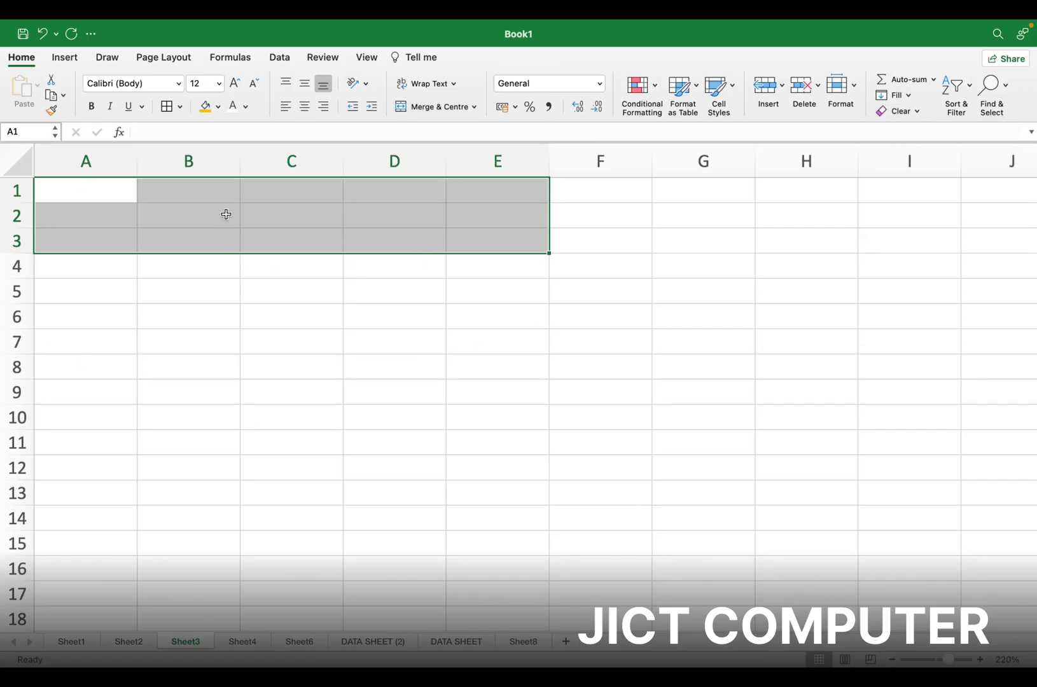
key("super+z")
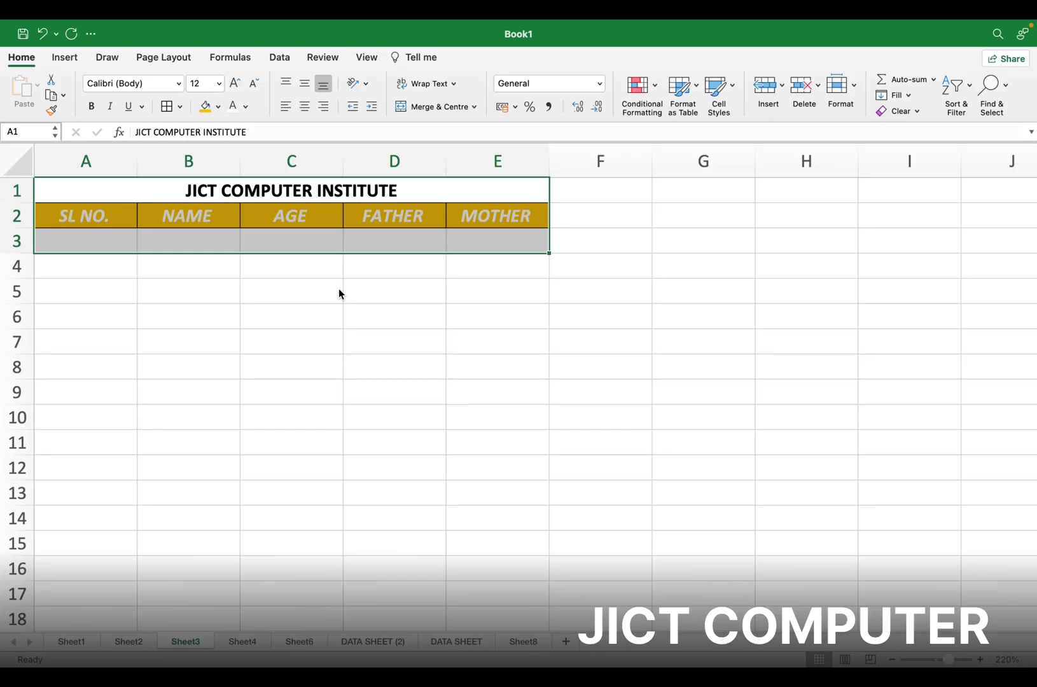
Clear only the formats from A1:E3, leaving plain unmerged text
left_click(917, 111)
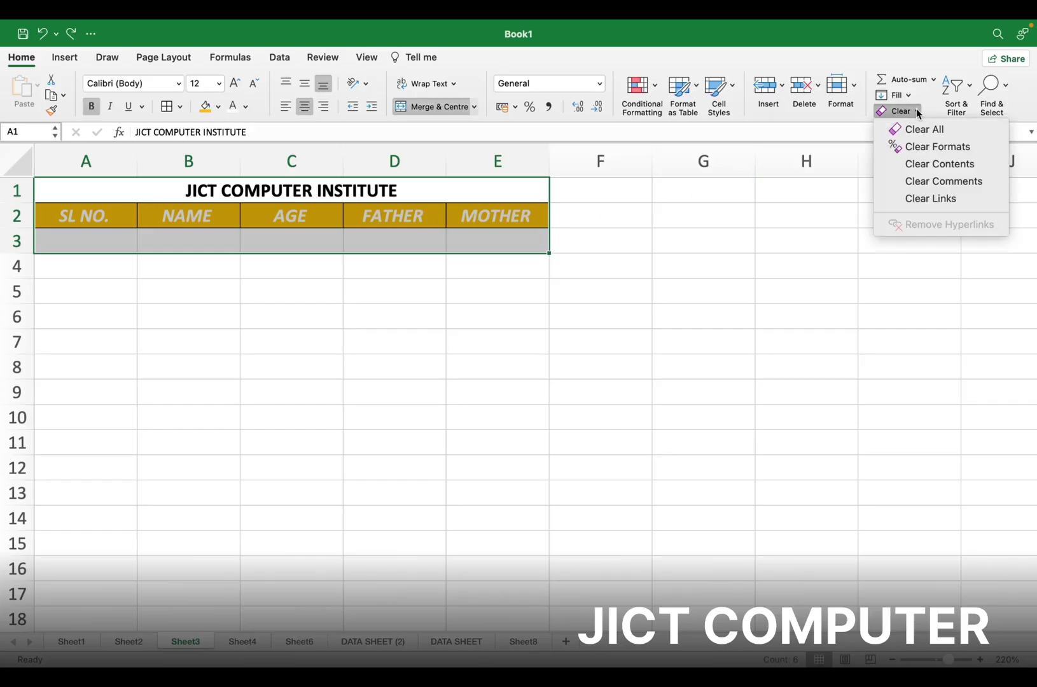
left_click(930, 147)
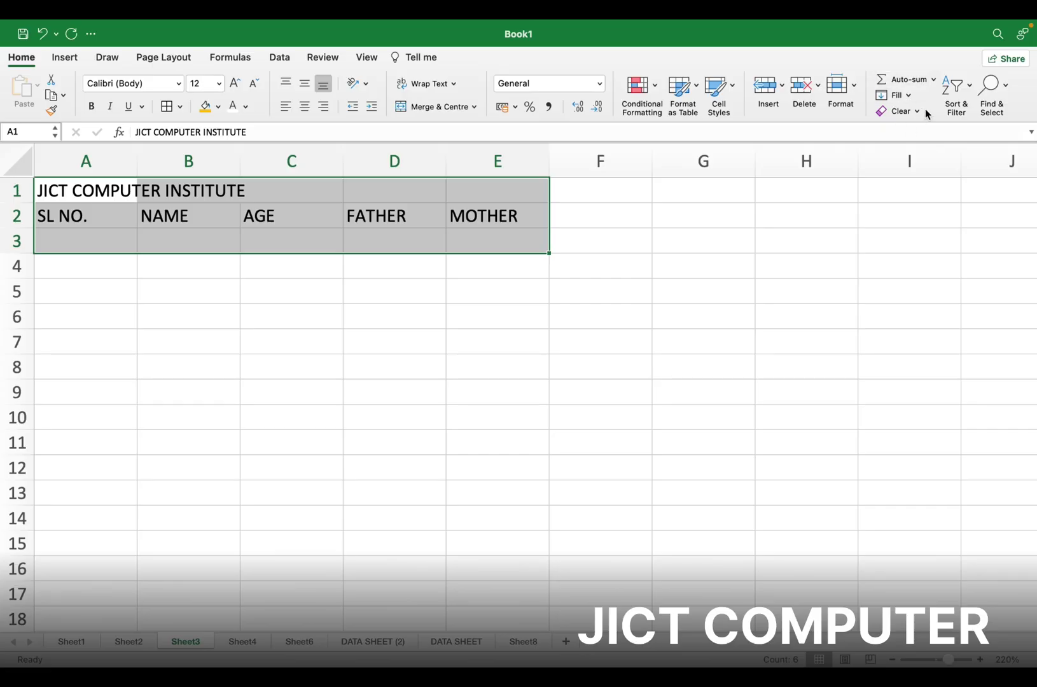
left_click(904, 112)
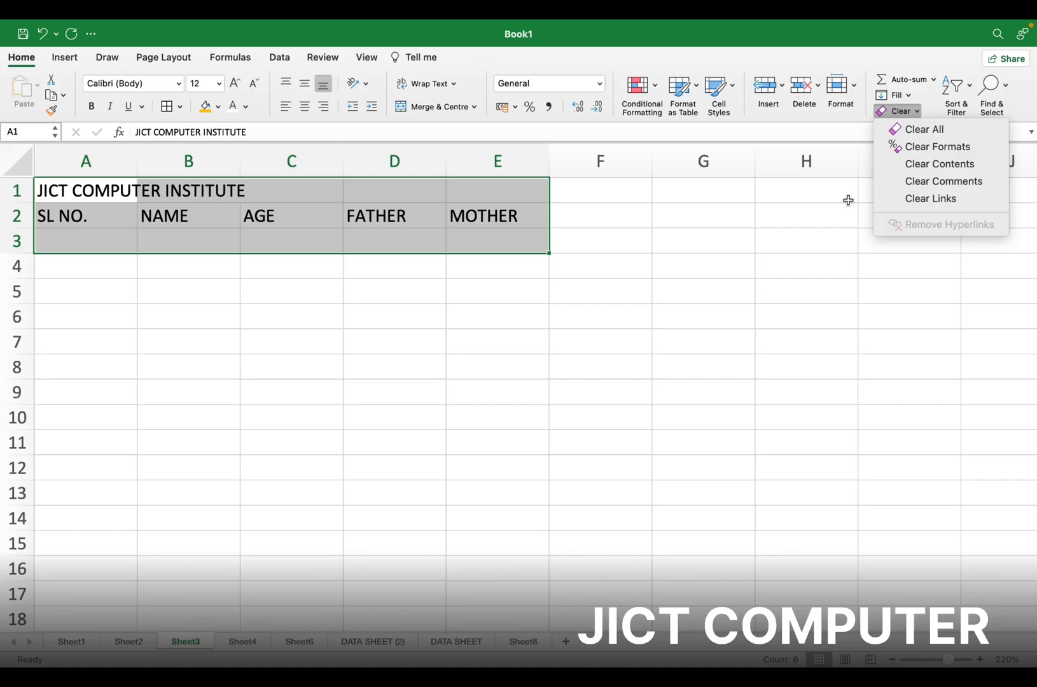
left_click(368, 369)
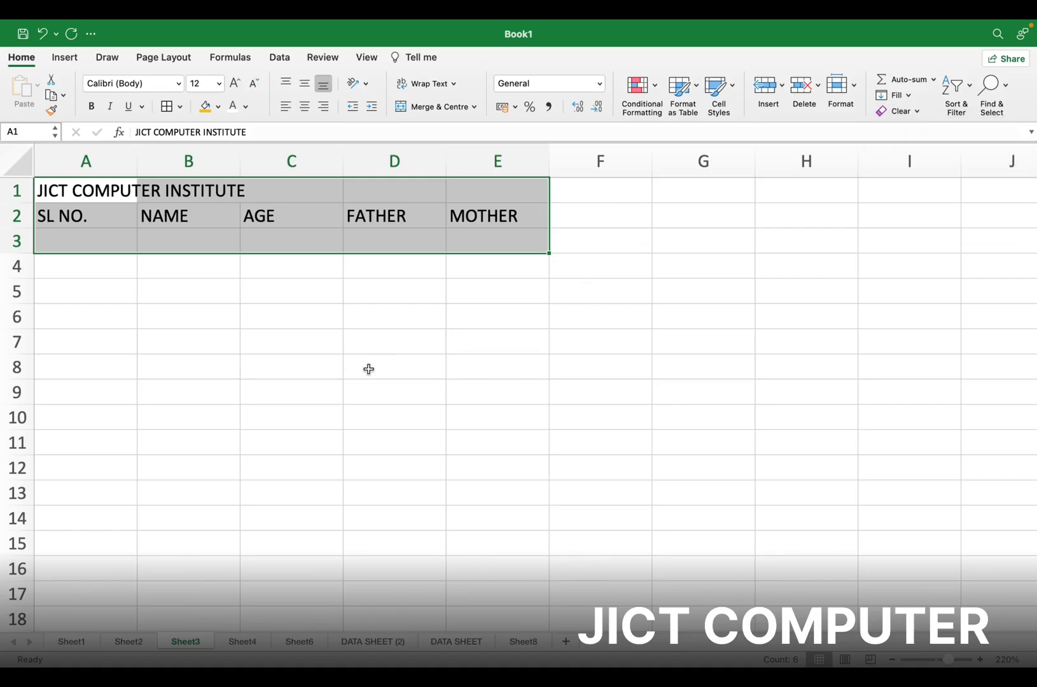